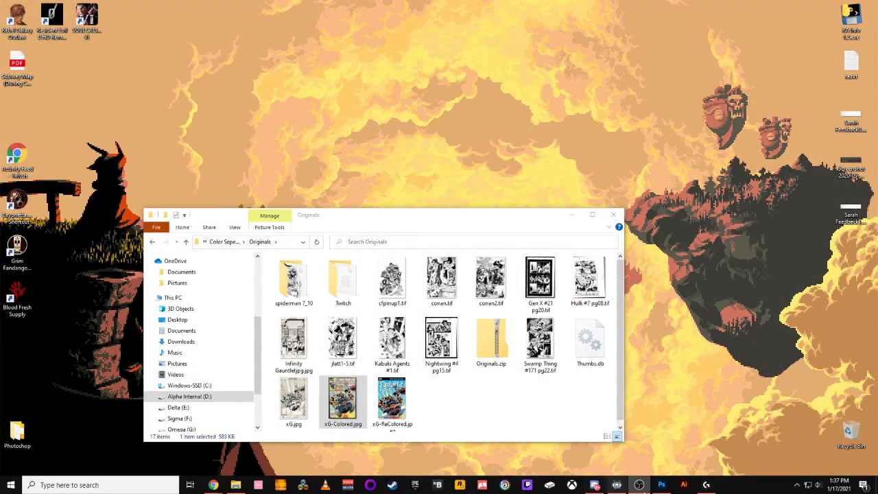
Switch to Photoshop and examine the partly colored comic cover in xG.psd, from the vehicle up to the flying hammer-wielding character.
{"action": "left_click", "coordinate": [661, 484]}
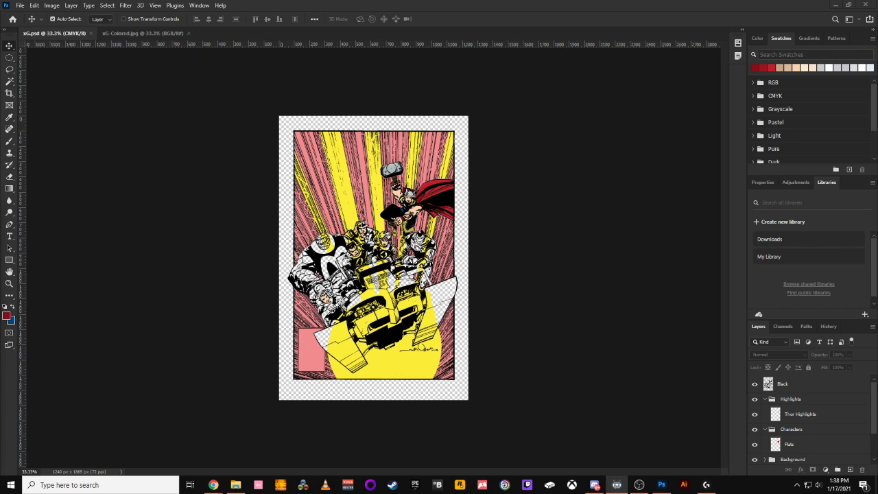
{"action": "left_click", "coordinate": [521, 391]}
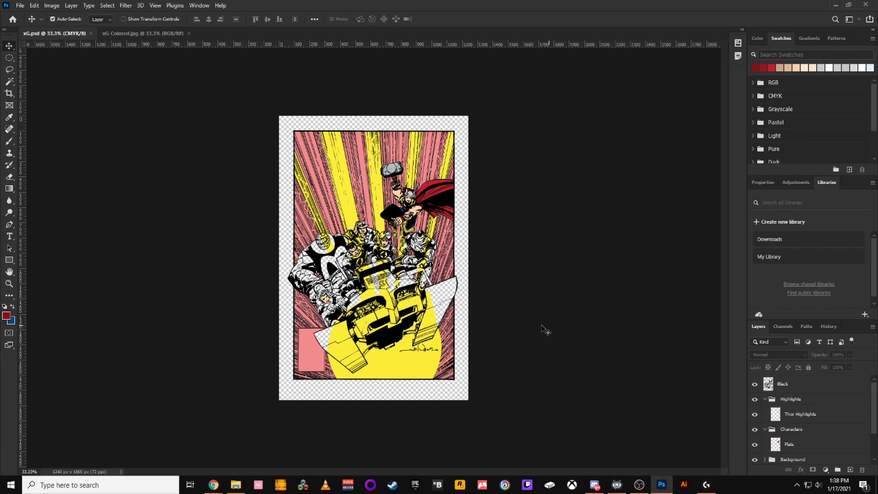
{"action": "key", "text": "ctrl+plus"}
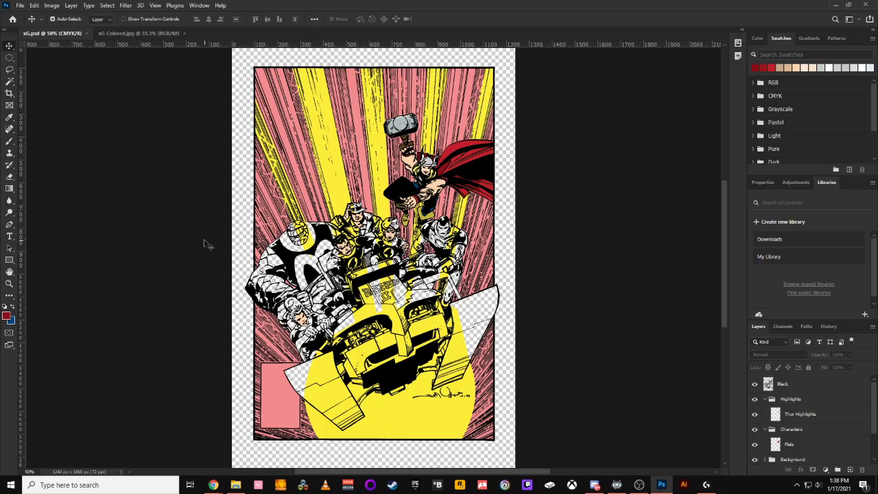
{"action": "key", "text": "ctrl+plus"}
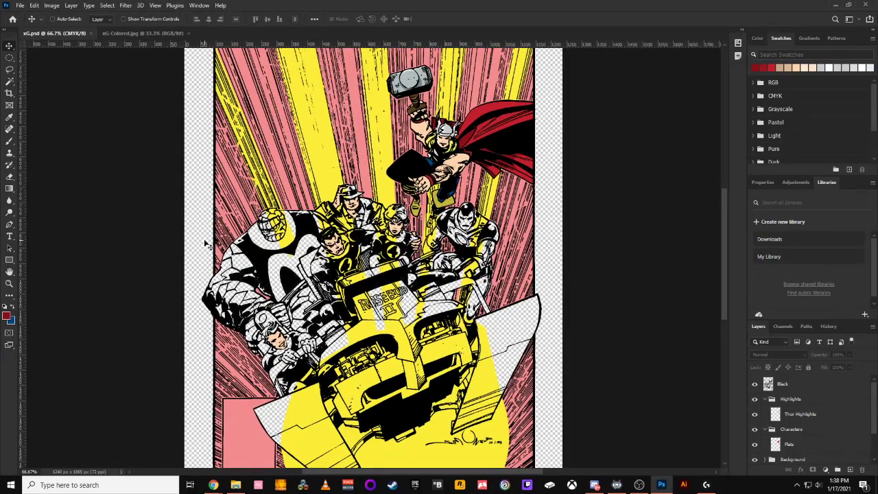
{"action": "key", "text": "ctrl+plus"}
{"action": "left_click_drag", "start_coordinate": [565, 122], "coordinate": [565, 103]}
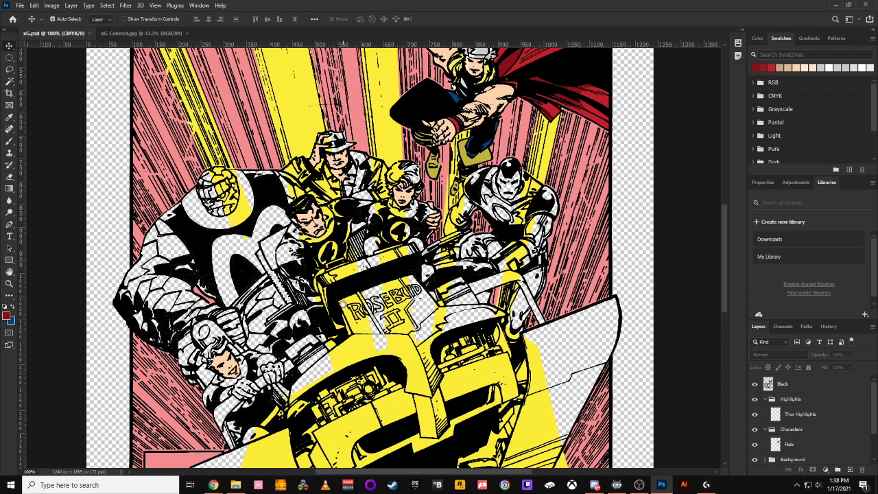
{"action": "mouse_move", "coordinate": [484, 365]}
{"action": "left_mouse_down"}
{"action": "mouse_move", "coordinate": [436, 148]}
{"action": "mouse_move", "coordinate": [441, 358]}
{"action": "left_mouse_up"}
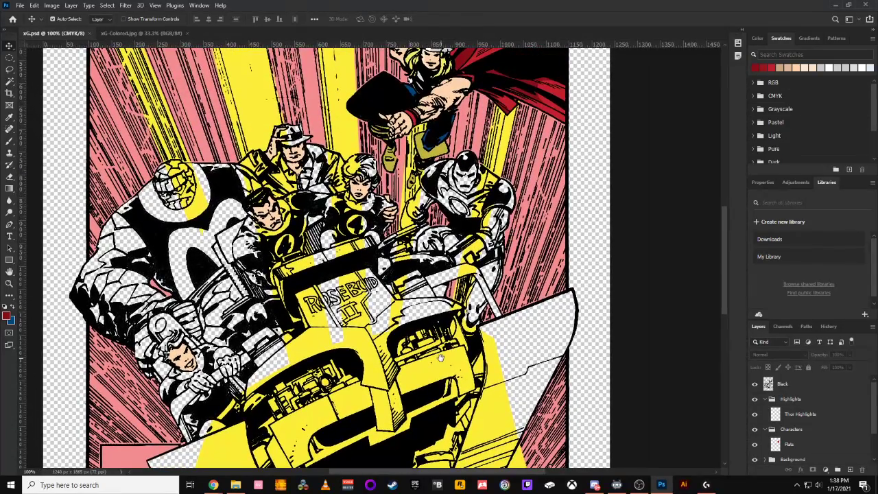
{"action": "left_click_drag", "start_coordinate": [419, 188], "coordinate": [420, 74]}
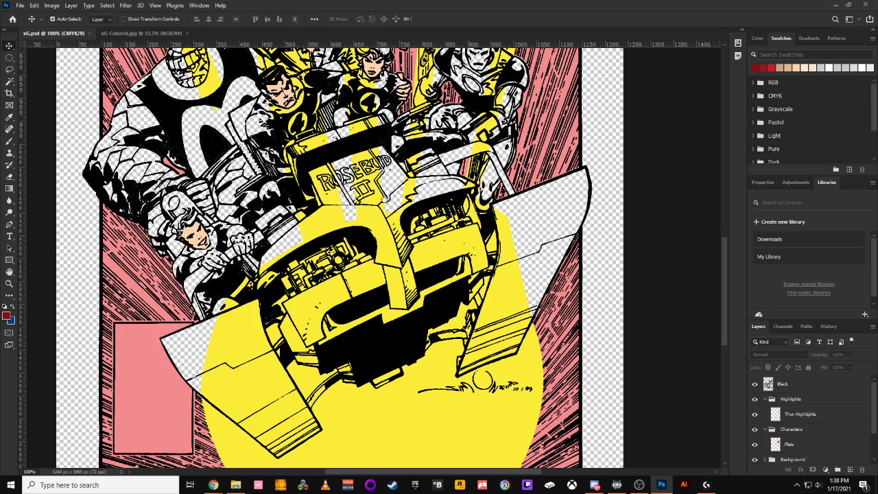
{"action": "left_click_drag", "start_coordinate": [434, 90], "coordinate": [425, 339]}
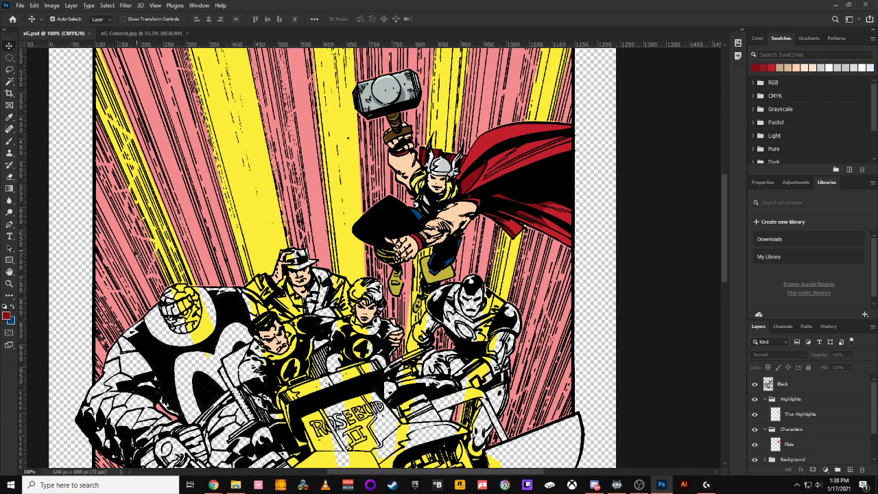
Look at the available Lasso tool variants and activate the Pen tool in Path mode.
{"action": "left_click", "coordinate": [9, 225]}
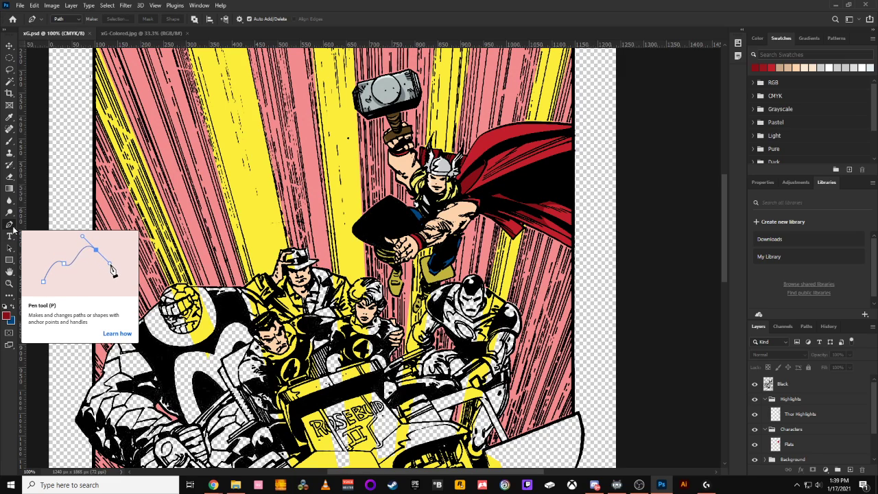
{"action": "left_click", "coordinate": [9, 70]}
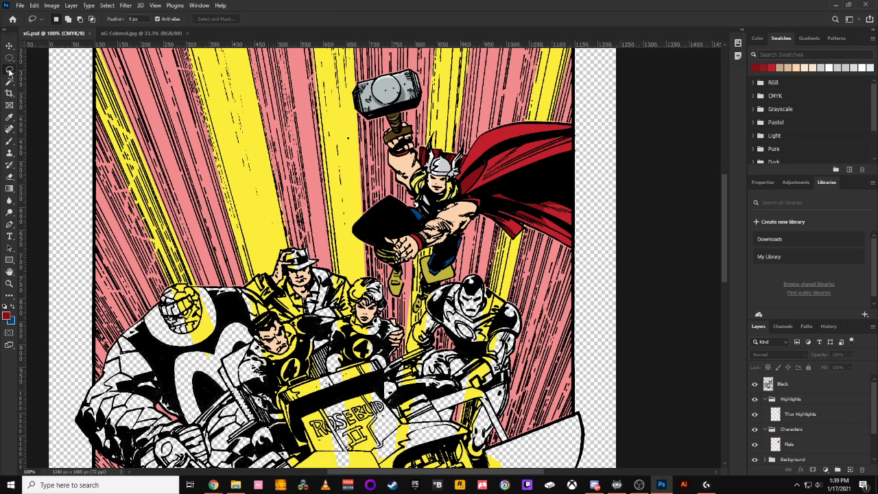
{"action": "right_click", "coordinate": [9, 71]}
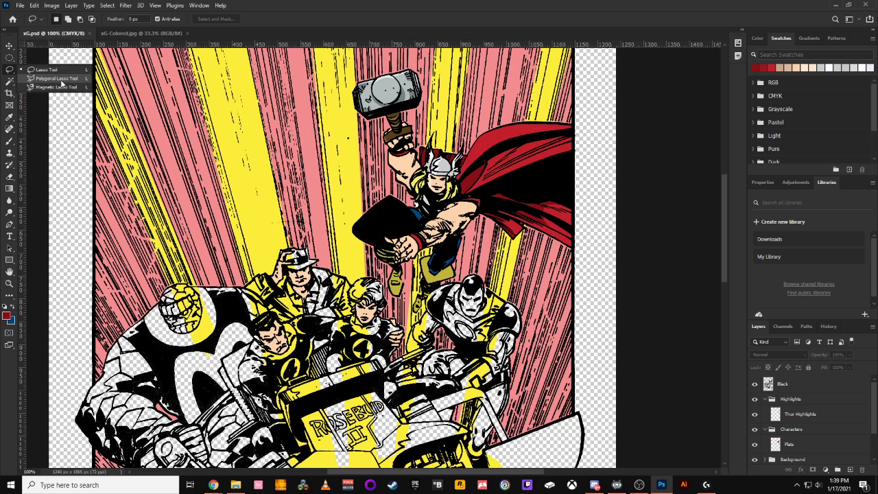
{"action": "left_click", "coordinate": [9, 226]}
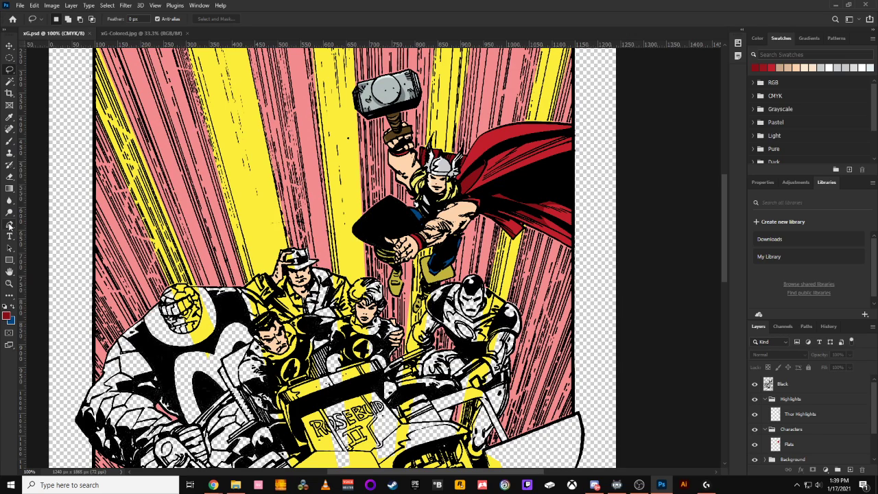
{"action": "left_click", "coordinate": [9, 226]}
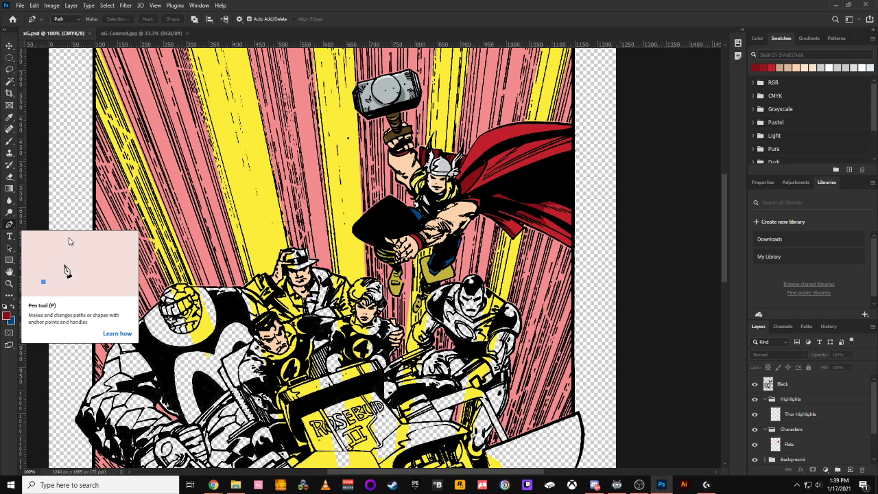
Close the Libraries, Adjustments and Properties panels to make more room for the layer list.
{"action": "right_click", "coordinate": [831, 182]}
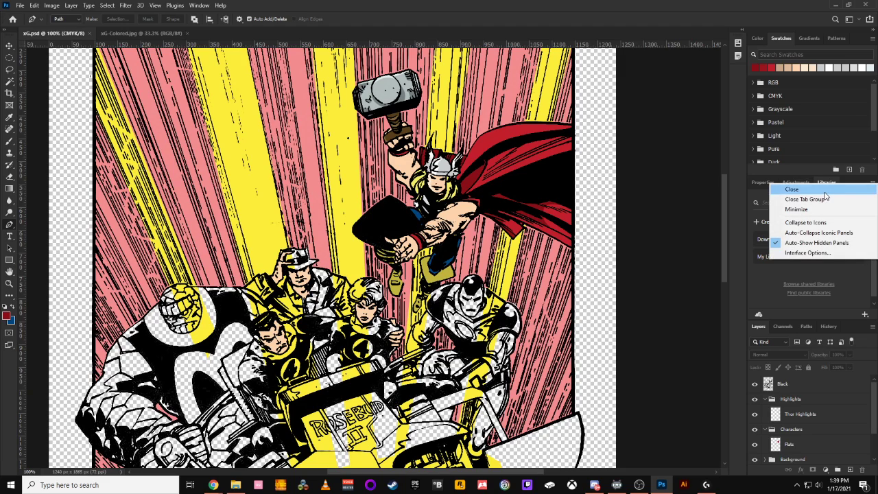
{"action": "left_click", "coordinate": [809, 190]}
{"action": "right_click", "coordinate": [793, 186]}
{"action": "left_click", "coordinate": [792, 191]}
{"action": "right_click", "coordinate": [767, 183]}
{"action": "left_click", "coordinate": [769, 187]}
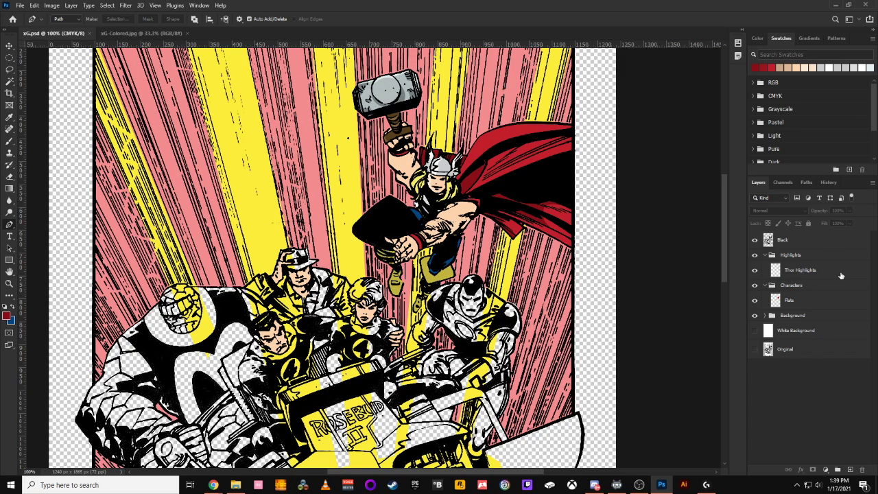
Collapse the Highlights and Characters layer groups and check the contents of the Background group, leaving it collapsed.
{"action": "left_click", "coordinate": [764, 255]}
{"action": "left_click", "coordinate": [763, 269]}
{"action": "left_click", "coordinate": [763, 281]}
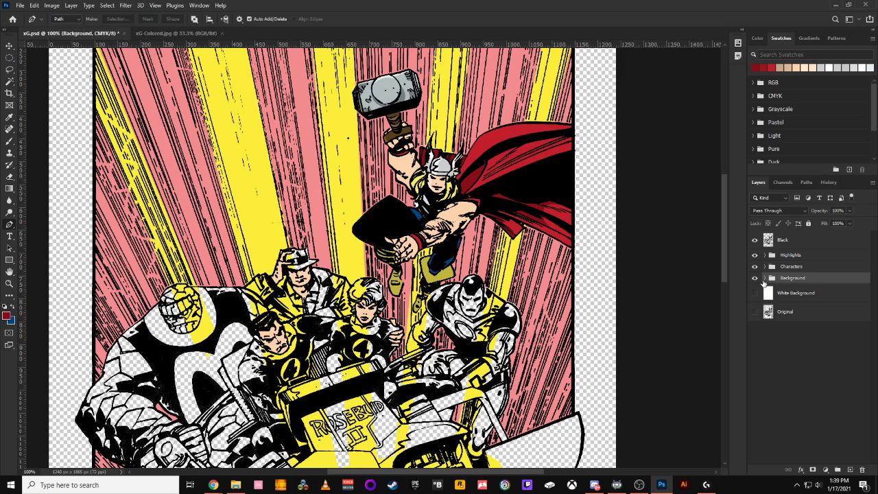
{"action": "left_click", "coordinate": [765, 278]}
{"action": "left_click", "coordinate": [765, 278]}
Expand the Characters layer group and rename it as Flats.
{"action": "left_click", "coordinate": [765, 266]}
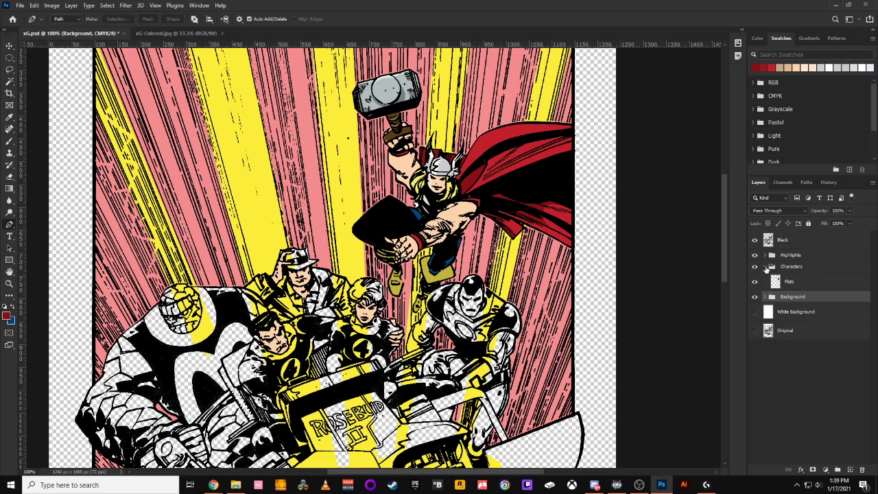
{"action": "left_click", "coordinate": [801, 267]}
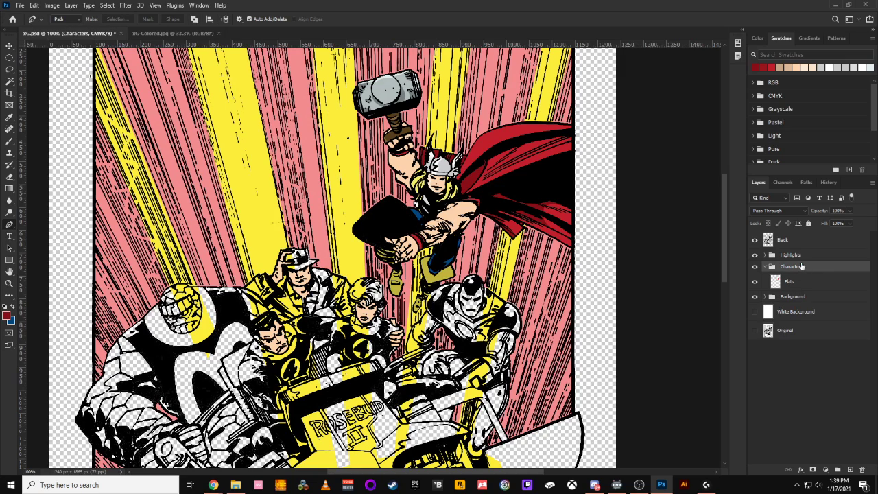
{"action": "double_click", "coordinate": [797, 267]}
{"action": "type", "text": "Flats"}
{"action": "key", "text": "Return"}
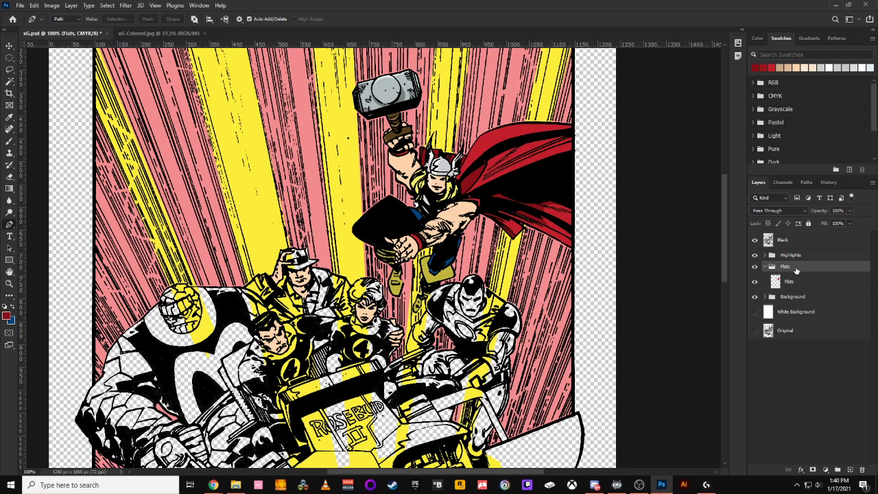
Review the contents of the Highlights and Flats layer groups, leaving Highlights collapsed and Flats expanded.
{"action": "left_click", "coordinate": [765, 267]}
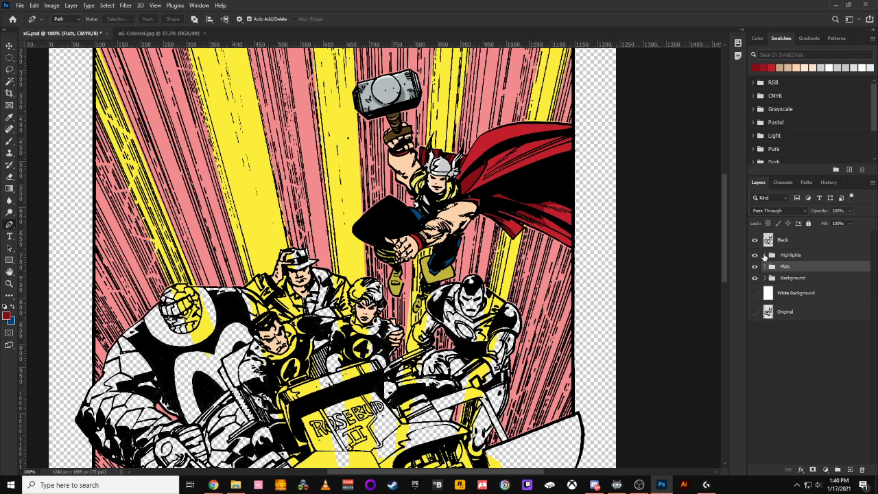
{"action": "left_click", "coordinate": [764, 255]}
{"action": "left_click", "coordinate": [764, 255]}
{"action": "left_click", "coordinate": [763, 266]}
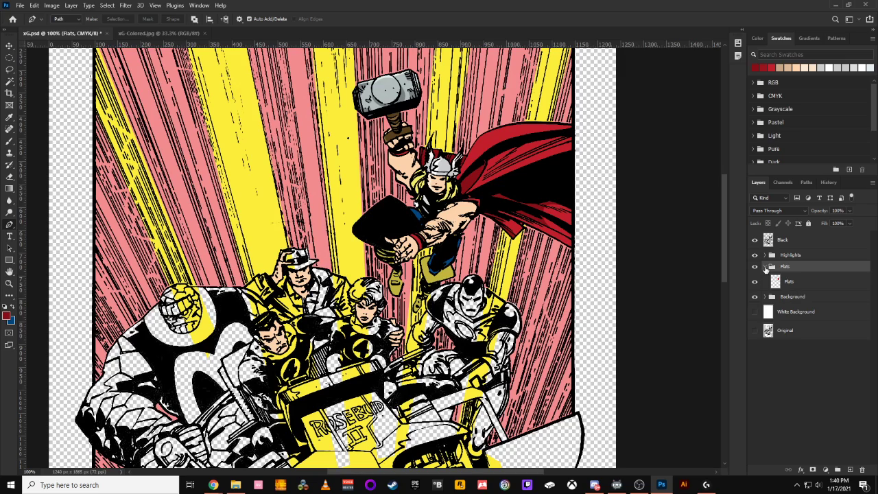
{"action": "left_click", "coordinate": [765, 255]}
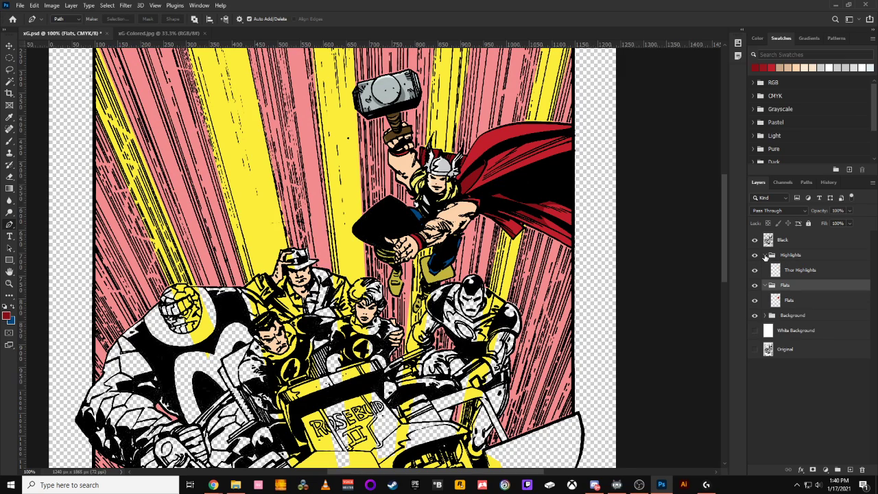
{"action": "left_click", "coordinate": [765, 255]}
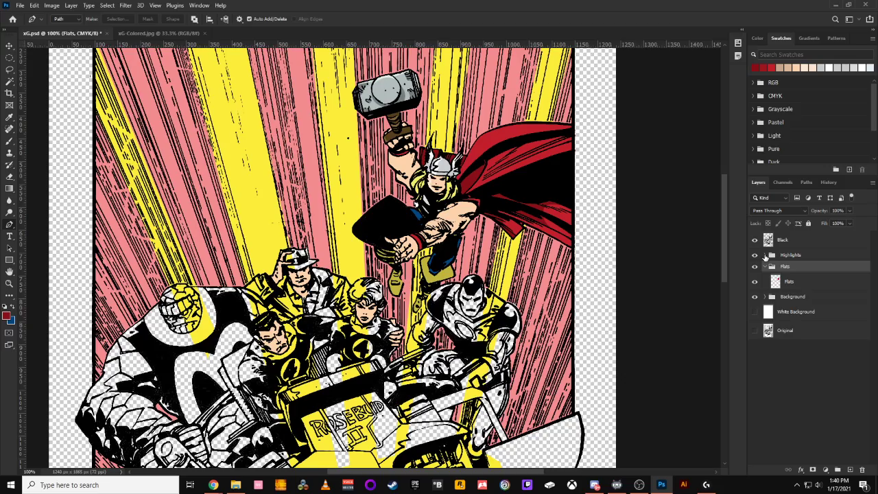
Examine the characters' colors in the xG-Colored.jpg reference cover and return to xG.psd.
{"action": "key", "text": "ctrl+plus"}
{"action": "left_click_drag", "start_coordinate": [268, 309], "coordinate": [559, 151]}
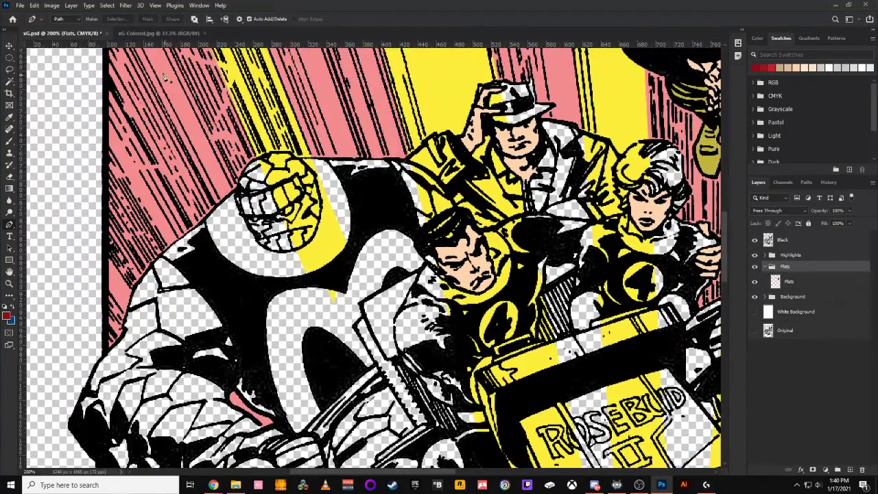
{"action": "left_click", "coordinate": [144, 33]}
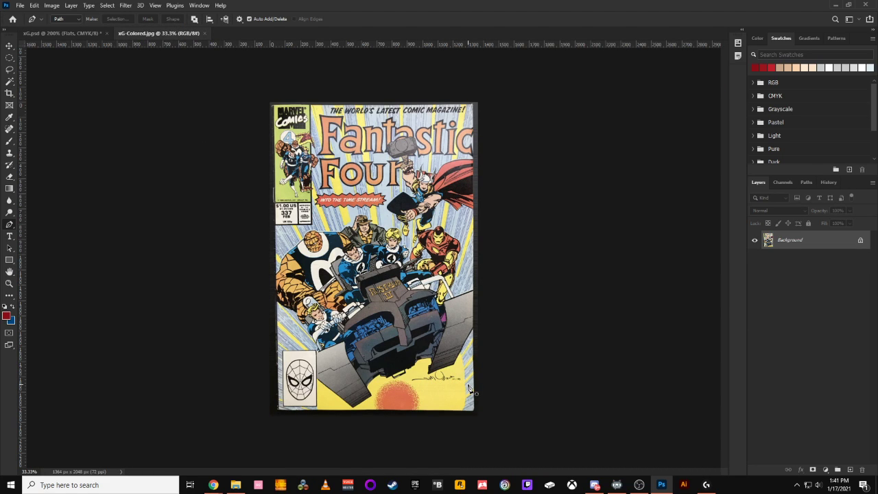
{"action": "key", "text": "ctrl+plus"}
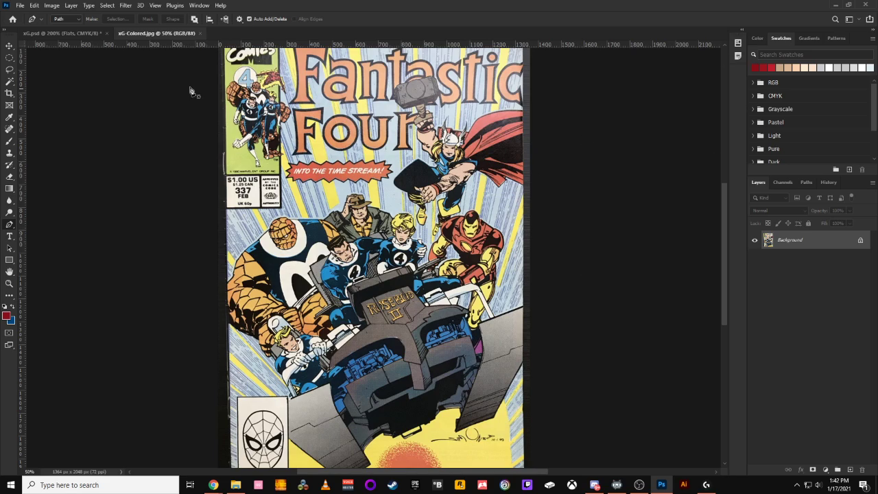
{"action": "left_click", "coordinate": [62, 33]}
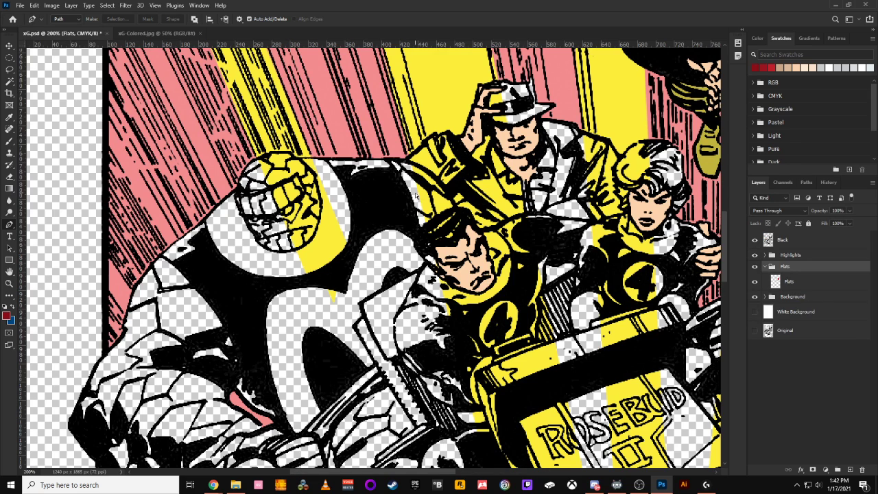
Trace a curved Pen path around the rocky character's collar, from the head's outer edge under the chin and up to the opposite shoulder.
{"action": "key", "text": "ctrl+plus"}
{"action": "left_click_drag", "start_coordinate": [171, 167], "coordinate": [204, 215]}
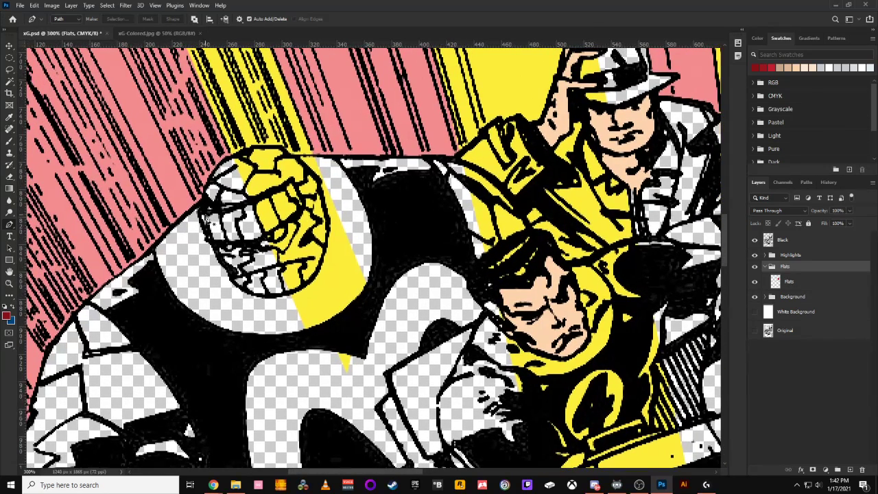
{"action": "left_click", "coordinate": [200, 199]}
{"action": "left_click", "coordinate": [154, 251]}
{"action": "left_click_drag", "start_coordinate": [224, 332], "coordinate": [282, 344]}
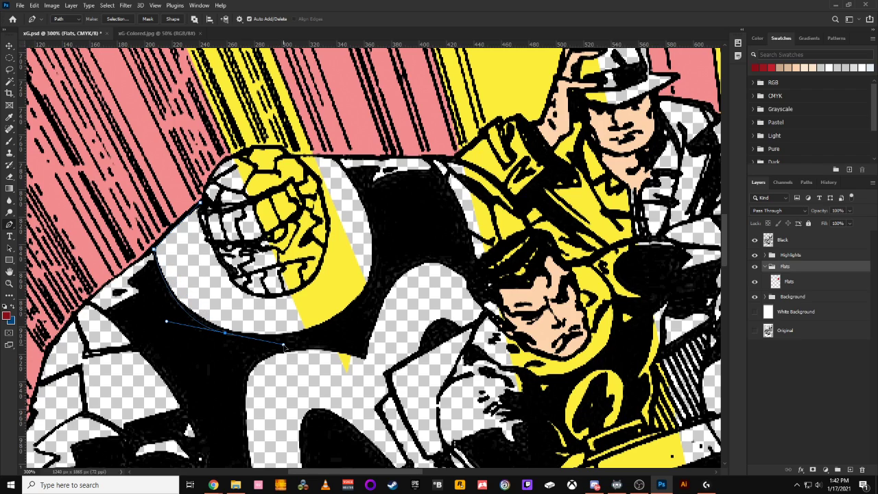
{"action": "left_click", "coordinate": [315, 330]}
{"action": "left_click", "coordinate": [375, 273]}
{"action": "left_click_drag", "start_coordinate": [376, 273], "coordinate": [383, 234]}
{"action": "left_click", "coordinate": [350, 172]}
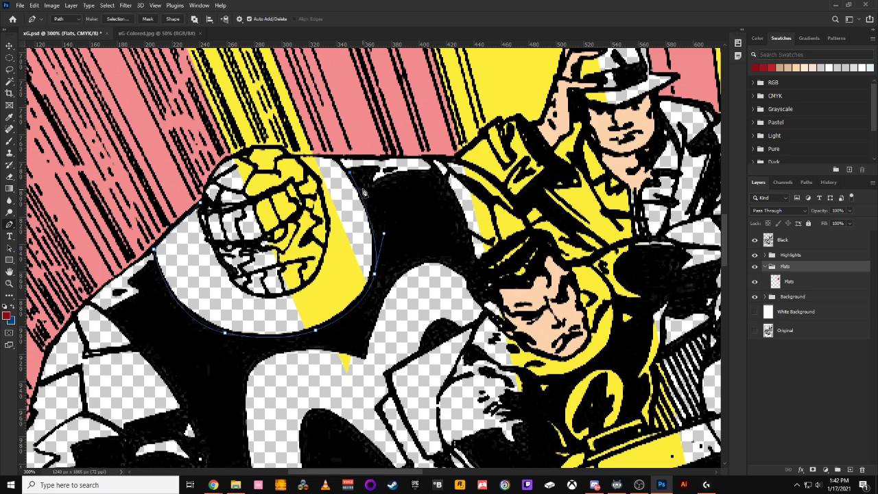
{"action": "left_click", "coordinate": [333, 158]}
{"action": "left_click", "coordinate": [299, 159]}
Duplicate the Black line art layer, try Multiply on the copy, and set its blend mode to Darken.
{"action": "left_click_drag", "start_coordinate": [812, 312], "coordinate": [849, 469]}
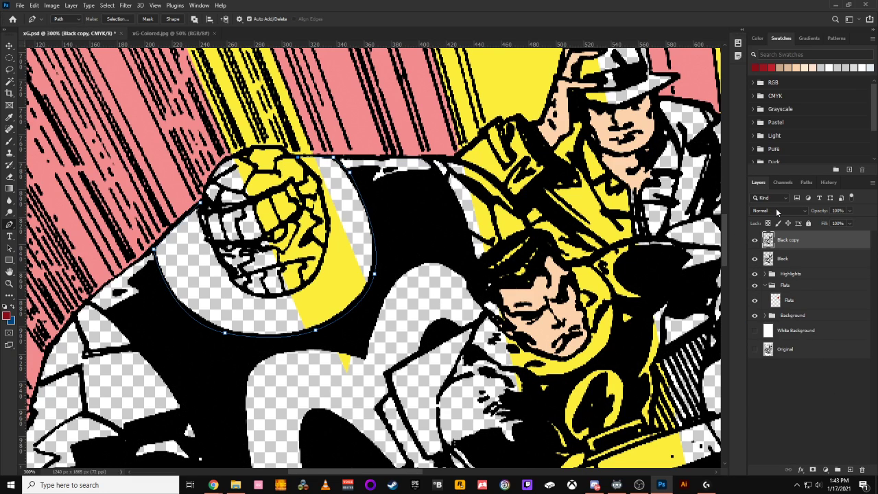
{"action": "left_click", "coordinate": [777, 211]}
{"action": "left_click", "coordinate": [774, 249]}
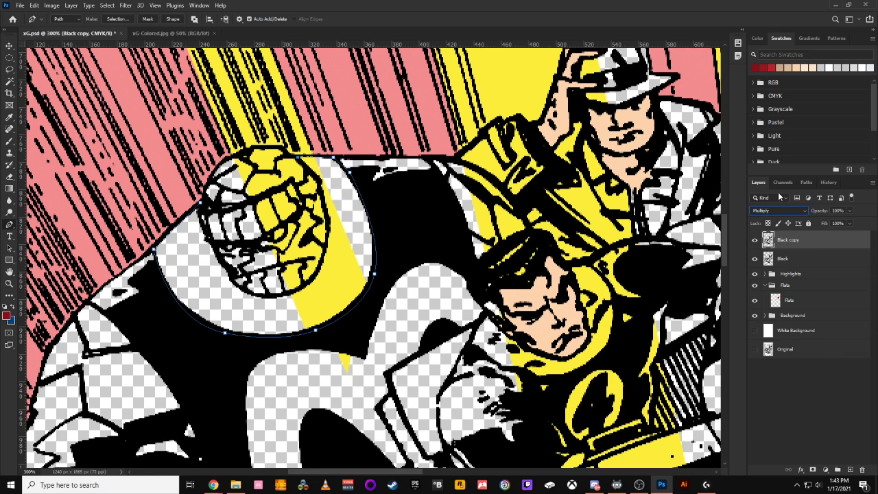
{"action": "left_click", "coordinate": [782, 213]}
{"action": "left_click", "coordinate": [778, 240]}
Compare the whole cover with the duplicated Black layer hidden and shown.
{"action": "key", "text": "ctrl+minus"}
{"action": "key", "text": "ctrl+minus"}
{"action": "key", "text": "ctrl+minus"}
{"action": "key", "text": "ctrl+minus"}
{"action": "key", "text": "ctrl+minus"}
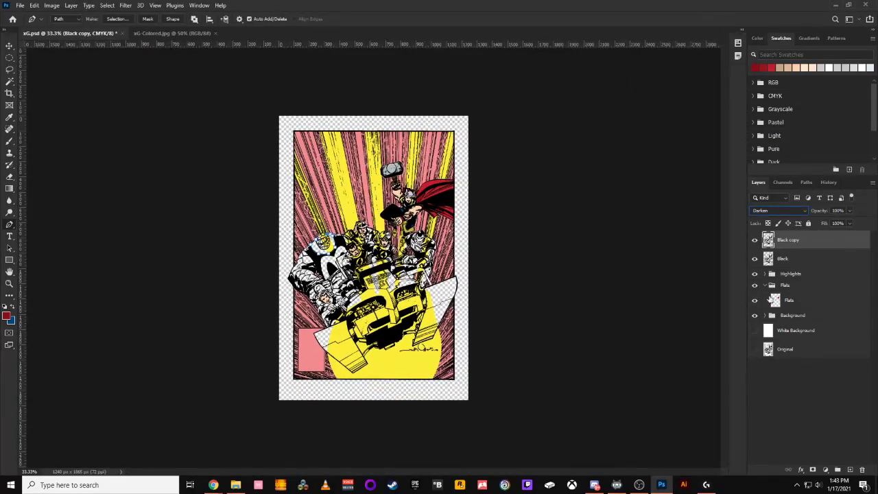
{"action": "left_click", "coordinate": [755, 240]}
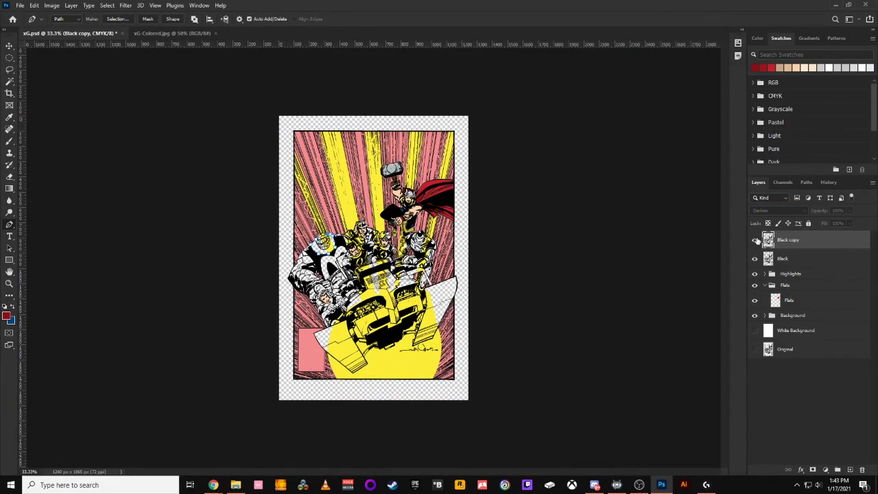
{"action": "left_click", "coordinate": [755, 240]}
{"action": "left_click", "coordinate": [756, 240]}
{"action": "left_click", "coordinate": [755, 240]}
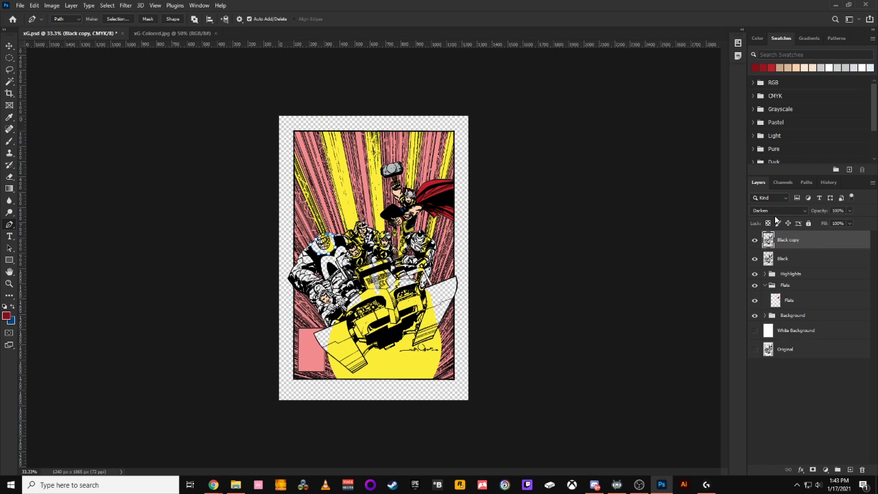
Set the Black copy layer's blend mode to Multiply and check the line art up close.
{"action": "left_click", "coordinate": [779, 210]}
{"action": "left_click", "coordinate": [781, 246]}
{"action": "key", "text": "ctrl+plus"}
{"action": "key", "text": "ctrl+plus"}
{"action": "key", "text": "ctrl+plus"}
{"action": "key", "text": "ctrl+plus"}
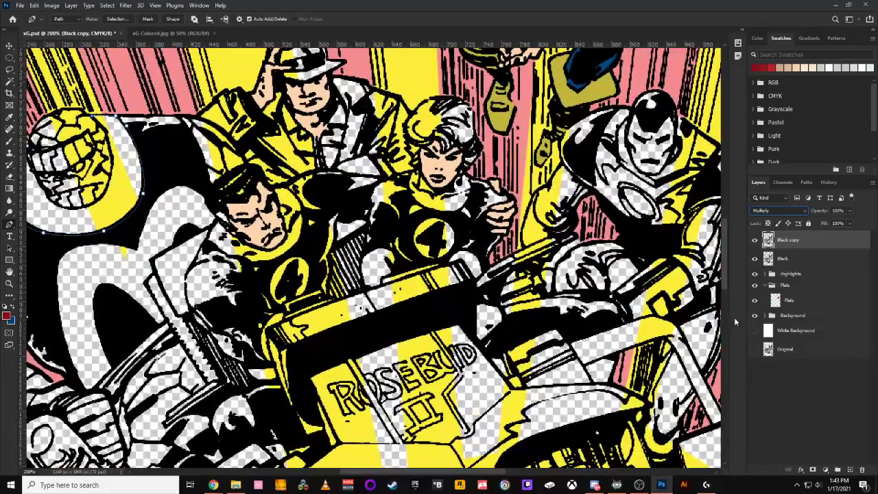
Try reduced opacity settings on the Black copy layer and check the effect on the whole cover's line art.
{"action": "left_click", "coordinate": [851, 223]}
{"action": "left_click_drag", "start_coordinate": [850, 224], "coordinate": [823, 221]}
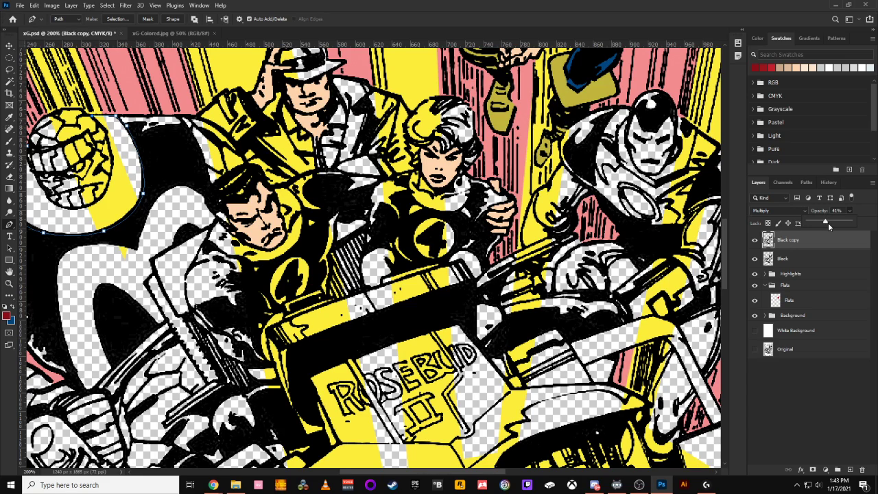
{"action": "left_click_drag", "start_coordinate": [828, 226], "coordinate": [838, 222]}
{"action": "mouse_move", "coordinate": [852, 223]}
{"action": "left_mouse_down"}
{"action": "mouse_move", "coordinate": [866, 225]}
{"action": "mouse_move", "coordinate": [835, 223]}
{"action": "left_mouse_up"}
{"action": "left_click_drag", "start_coordinate": [830, 219], "coordinate": [837, 216]}
{"action": "left_click", "coordinate": [762, 381]}
{"action": "key", "text": "ctrl+minus"}
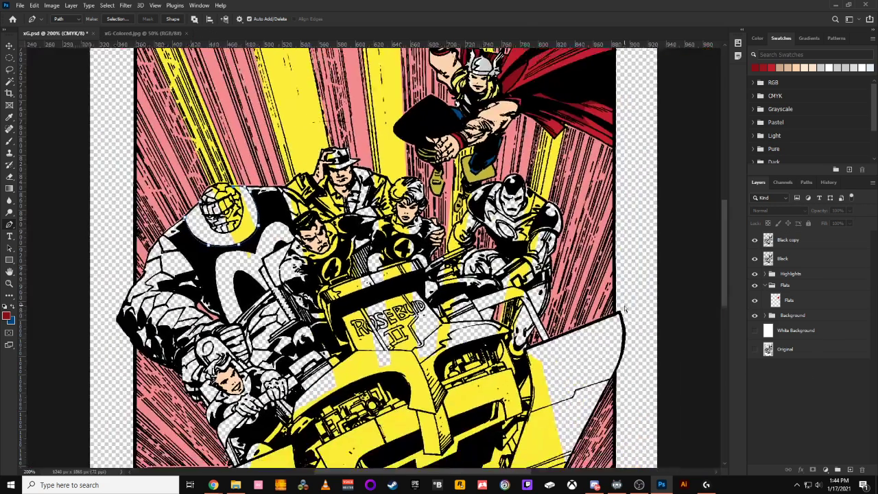
{"action": "key", "text": "ctrl+minus"}
{"action": "key", "text": "ctrl+minus"}
{"action": "key", "text": "ctrl+minus"}
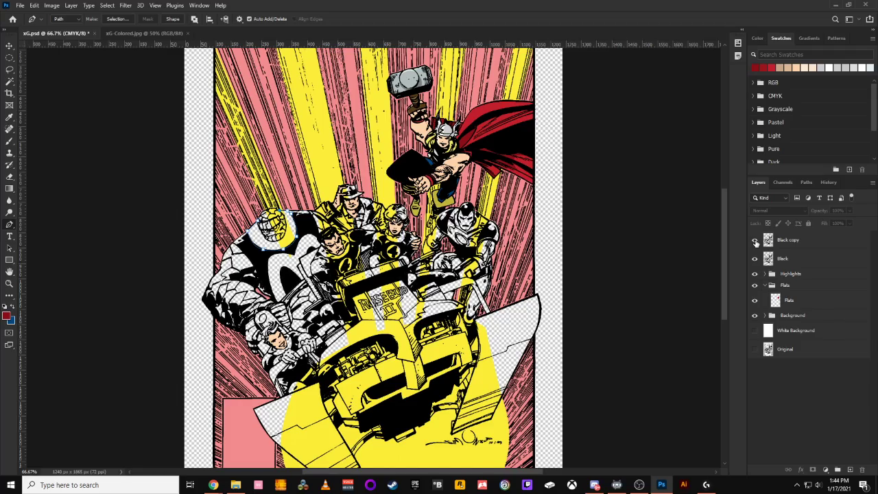
Close the rocky character's collar path by tracing his head outline down the near side, under the chin and back up the other side.
{"action": "key", "text": "ctrl+plus"}
{"action": "key", "text": "ctrl+plus"}
{"action": "key", "text": "ctrl+plus"}
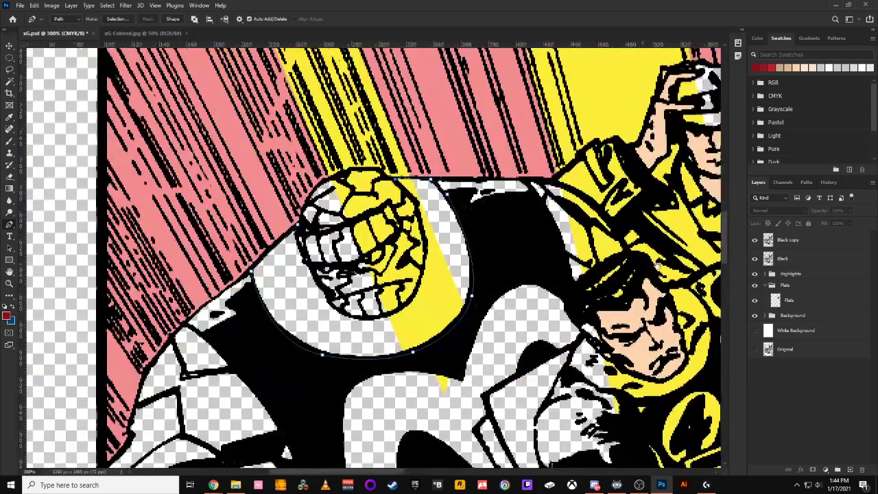
{"action": "left_click_drag", "start_coordinate": [533, 254], "coordinate": [505, 239]}
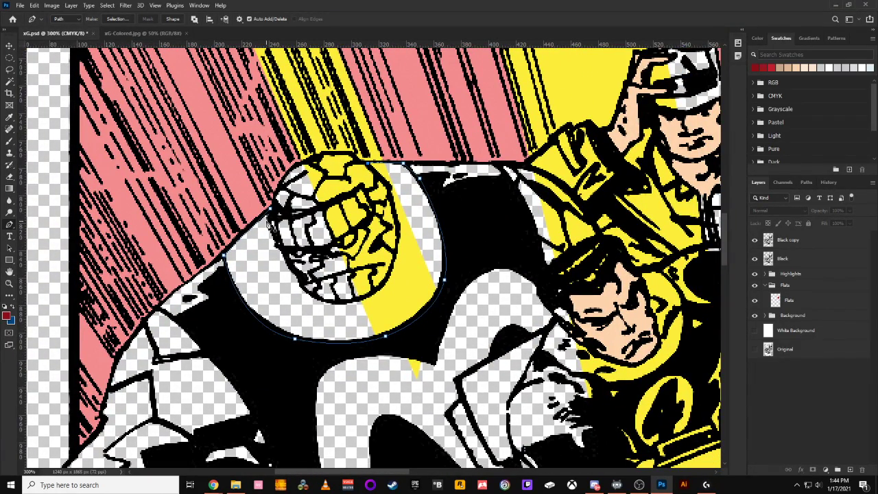
{"action": "left_click", "coordinate": [270, 221]}
{"action": "left_click", "coordinate": [271, 214]}
{"action": "left_click_drag", "start_coordinate": [301, 280], "coordinate": [329, 317]}
{"action": "left_click", "coordinate": [300, 279], "text": "alt"}
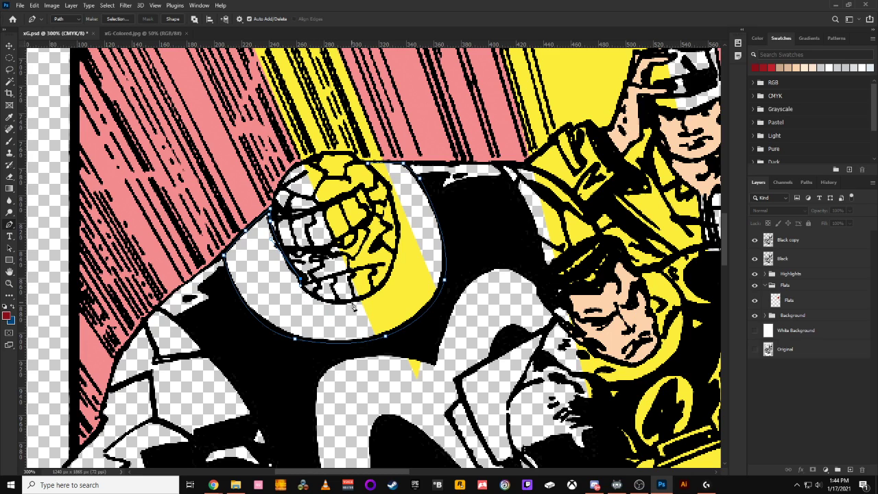
{"action": "mouse_move", "coordinate": [360, 299]}
{"action": "left_mouse_down"}
{"action": "mouse_move", "coordinate": [417, 286]}
{"action": "mouse_move", "coordinate": [403, 281]}
{"action": "mouse_move", "coordinate": [371, 297]}
{"action": "left_mouse_up"}
{"action": "left_click_drag", "start_coordinate": [399, 231], "coordinate": [394, 281]}
{"action": "left_click", "coordinate": [388, 188]}
{"action": "left_click", "coordinate": [368, 165]}
Start a path on the rocky character's chest emblem, tracing from the notch below the collar around the outer edge to its lower tip.
{"action": "left_click_drag", "start_coordinate": [466, 389], "coordinate": [415, 211]}
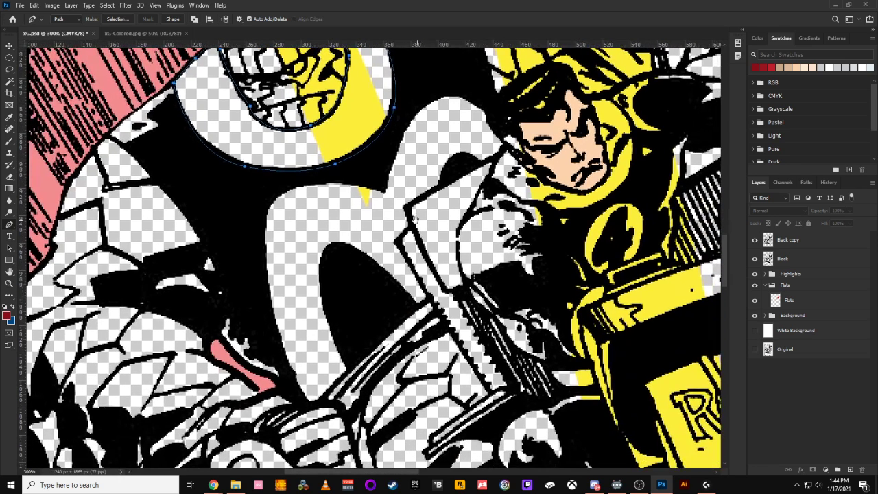
{"action": "left_click", "coordinate": [383, 190]}
{"action": "left_click_drag", "start_coordinate": [314, 177], "coordinate": [293, 182]}
{"action": "left_click_drag", "start_coordinate": [263, 211], "coordinate": [260, 228]}
{"action": "left_click_drag", "start_coordinate": [290, 372], "coordinate": [314, 413]}
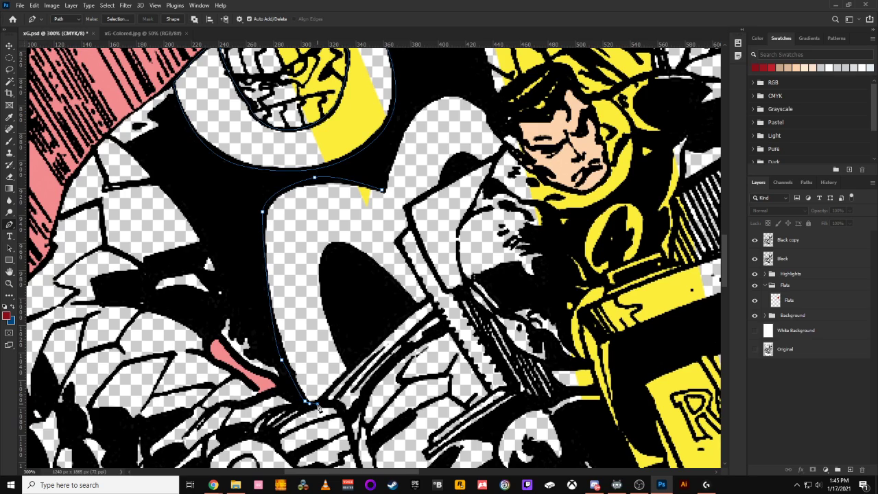
Continue the chest emblem path along its lower end and around the black inner arch to the seat edge.
{"action": "left_click", "coordinate": [329, 388]}
{"action": "left_click", "coordinate": [351, 369]}
{"action": "left_click_drag", "start_coordinate": [323, 260], "coordinate": [336, 251]}
{"action": "left_click_drag", "start_coordinate": [382, 280], "coordinate": [405, 304]}
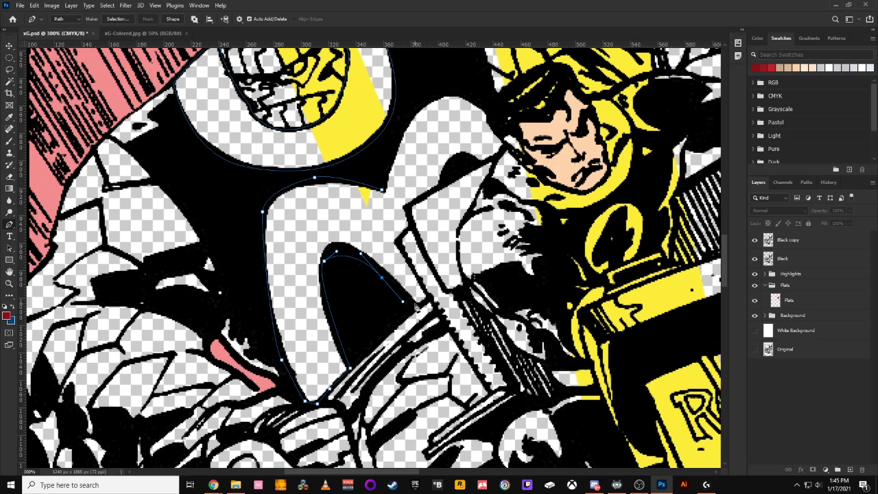
{"action": "left_click", "coordinate": [416, 308]}
{"action": "left_click", "coordinate": [430, 297]}
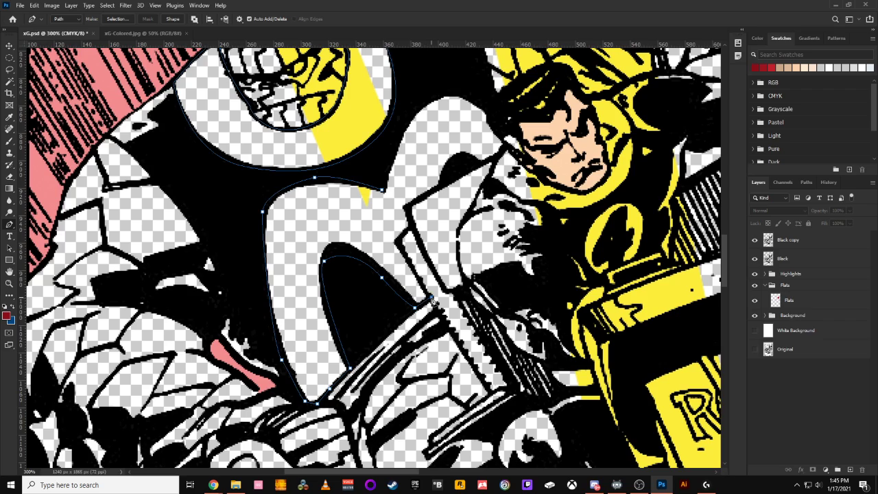
Trace the chest emblem path along the seat edge and around the upper curve, closing it at the starting notch.
{"action": "left_click", "coordinate": [396, 240]}
{"action": "left_click", "coordinate": [406, 206]}
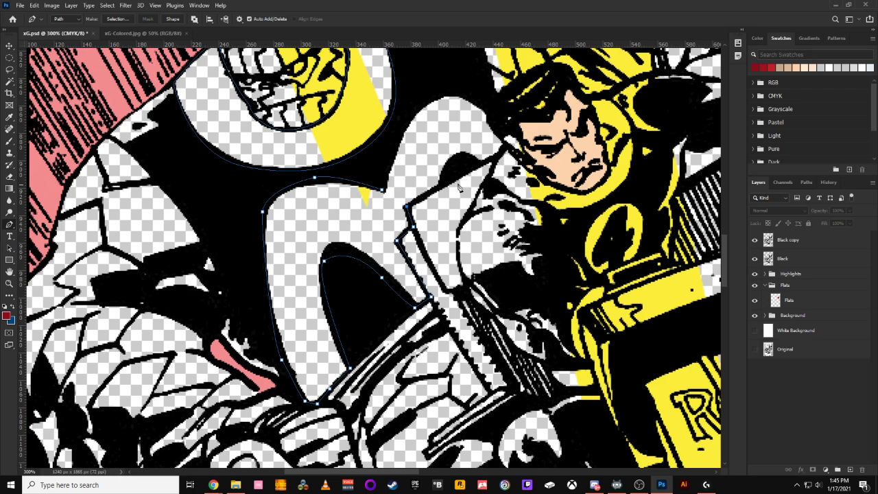
{"action": "left_click", "coordinate": [489, 160]}
{"action": "left_click", "coordinate": [491, 117]}
{"action": "left_click", "coordinate": [480, 100]}
{"action": "left_click", "coordinate": [436, 91]}
{"action": "left_click", "coordinate": [407, 118]}
{"action": "left_click", "coordinate": [383, 190]}
Save the work path as Path 7.
{"action": "left_click", "coordinate": [805, 183]}
{"action": "double_click", "coordinate": [771, 318]}
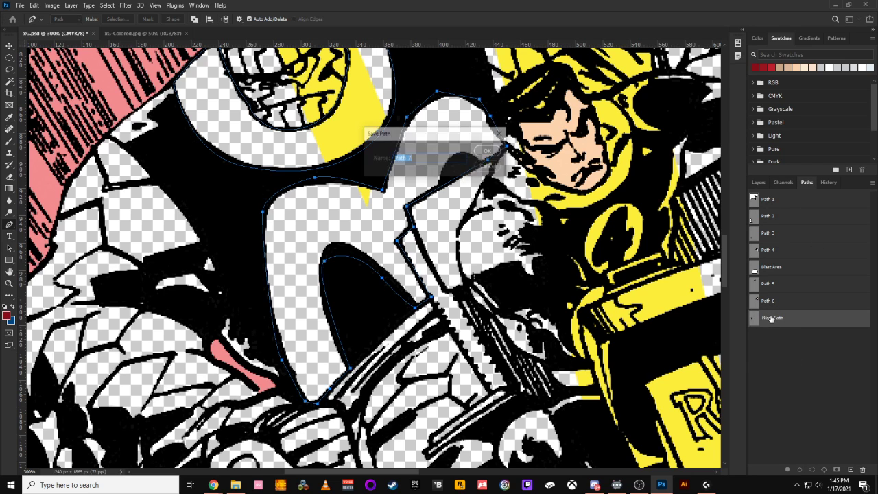
{"action": "left_click", "coordinate": [488, 151]}
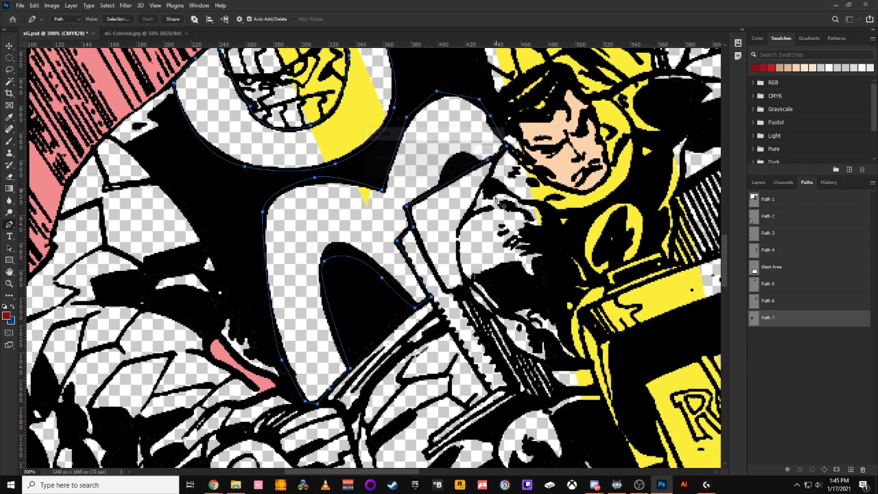
Start a path around the blond driver's glove nearest his chin, tracing the lower fingers, the handle end and the edge toward the wrist.
{"action": "scroll", "coordinate": [424, 98], "scroll_direction": "down", "scroll_amount": 5}
{"action": "scroll", "coordinate": [424, 99], "scroll_direction": "down", "scroll_amount": 4}
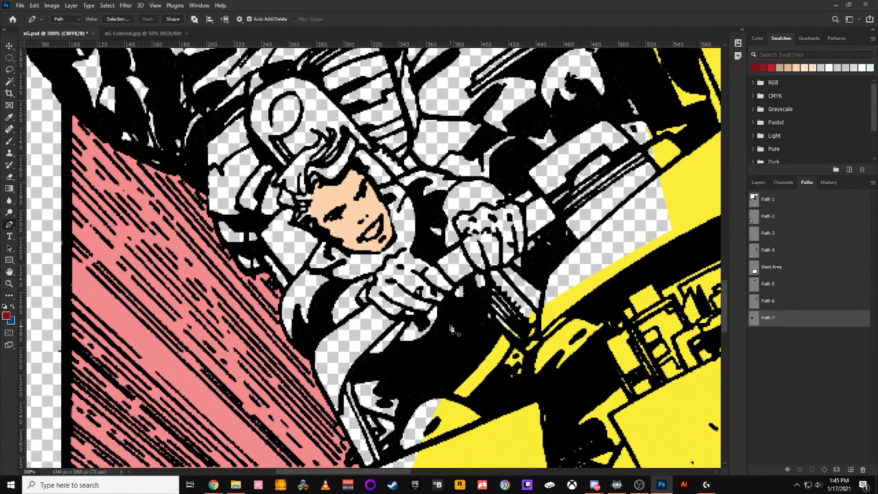
{"action": "left_click", "coordinate": [439, 302]}
{"action": "left_click", "coordinate": [439, 328]}
{"action": "left_click", "coordinate": [415, 343]}
{"action": "left_click", "coordinate": [396, 344]}
{"action": "left_click", "coordinate": [377, 361]}
{"action": "left_click", "coordinate": [365, 354]}
{"action": "left_click", "coordinate": [400, 319]}
{"action": "left_click_drag", "start_coordinate": [373, 304], "coordinate": [370, 297]}
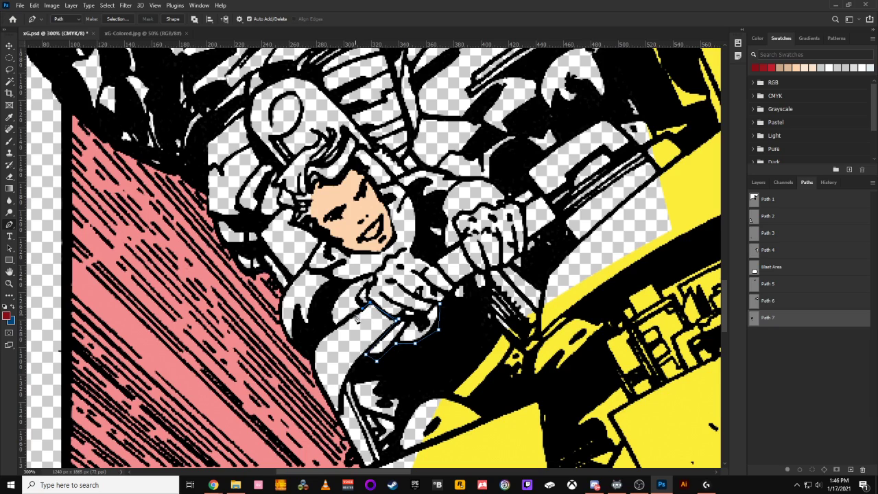
Continue the driver's path around the glove cuff and the collar below his face, closing it back at the glove.
{"action": "left_click", "coordinate": [330, 332]}
{"action": "left_click", "coordinate": [326, 307]}
{"action": "left_click", "coordinate": [342, 283]}
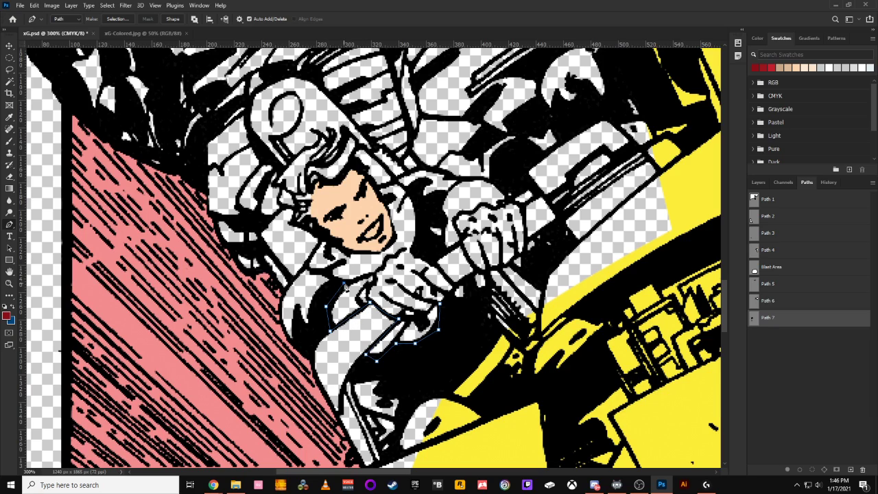
{"action": "left_click", "coordinate": [329, 271]}
{"action": "left_click", "coordinate": [313, 271]}
{"action": "left_click", "coordinate": [323, 234]}
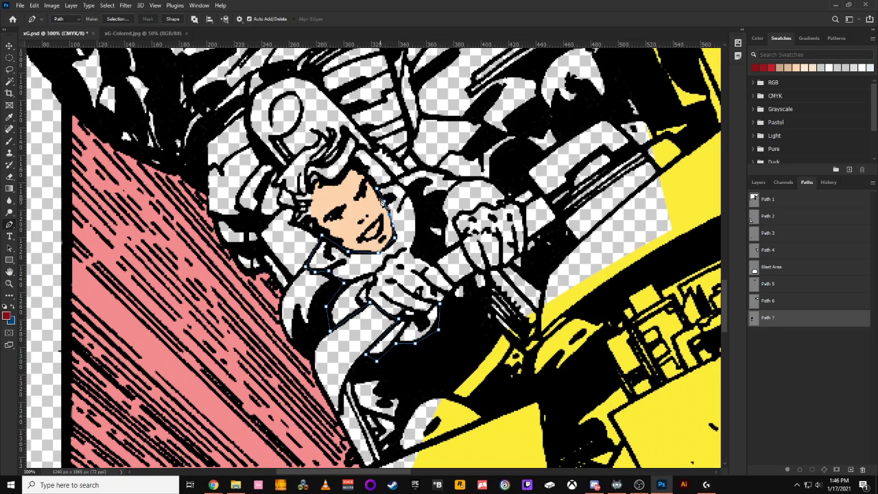
{"action": "left_click", "coordinate": [420, 206]}
{"action": "left_click_drag", "start_coordinate": [417, 245], "coordinate": [415, 248]}
{"action": "left_click", "coordinate": [441, 306]}
Check the driver's glove colors in xG-Colored.jpg and trace a closed path around his other glove in xG.psd.
{"action": "left_click", "coordinate": [137, 33]}
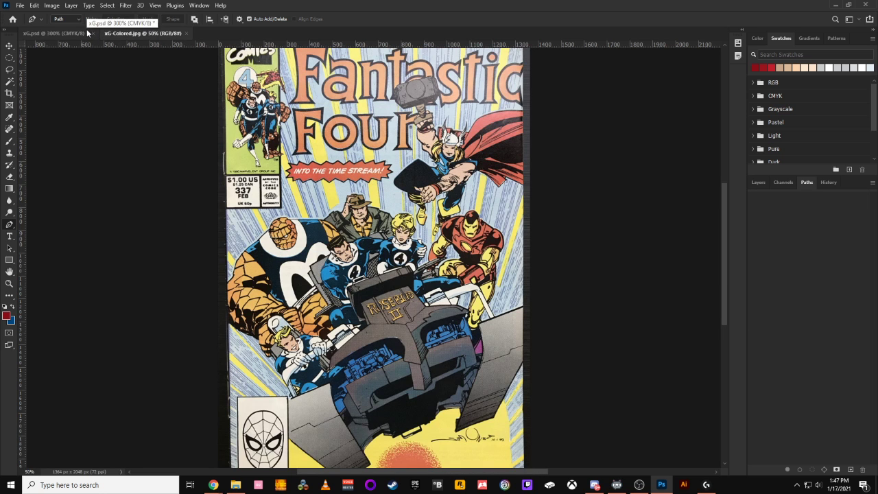
{"action": "left_click", "coordinate": [57, 33]}
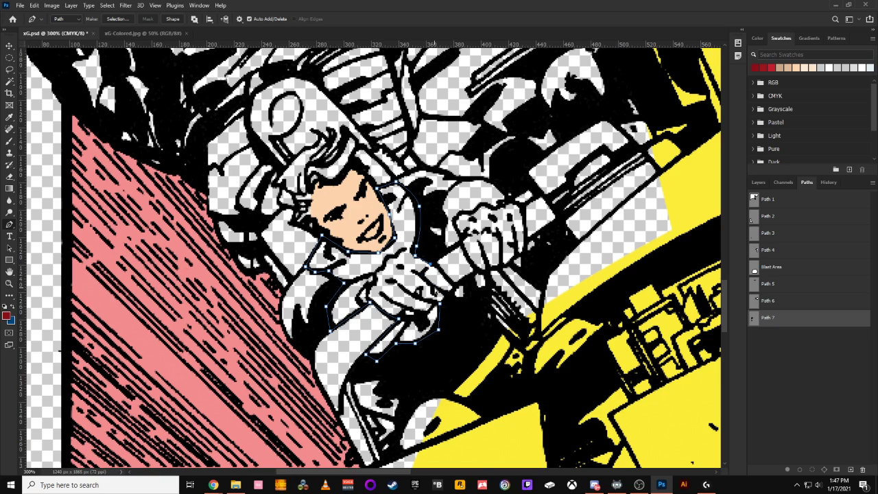
{"action": "left_click", "coordinate": [454, 287]}
{"action": "left_click", "coordinate": [461, 180]}
{"action": "left_click_drag", "start_coordinate": [440, 209], "coordinate": [450, 258]}
{"action": "left_click", "coordinate": [476, 269]}
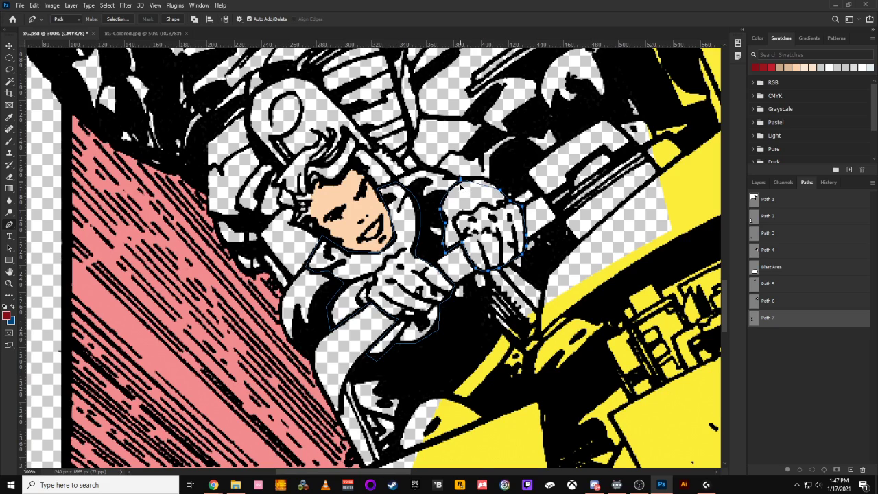
{"action": "left_click_drag", "start_coordinate": [436, 191], "coordinate": [435, 191]}
Start a curved path along the outer edge of the round 4 emblem on the dark-haired man's chest.
{"action": "left_click_drag", "start_coordinate": [609, 185], "coordinate": [637, 243]}
{"action": "scroll", "coordinate": [620, 234], "scroll_direction": "down", "scroll_amount": 4}
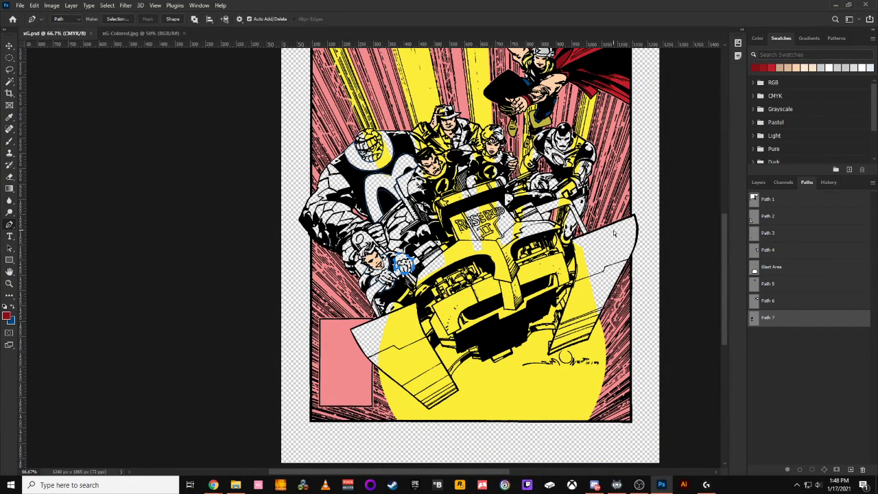
{"action": "key", "text": "ctrl+plus"}
{"action": "key", "text": "ctrl+plus"}
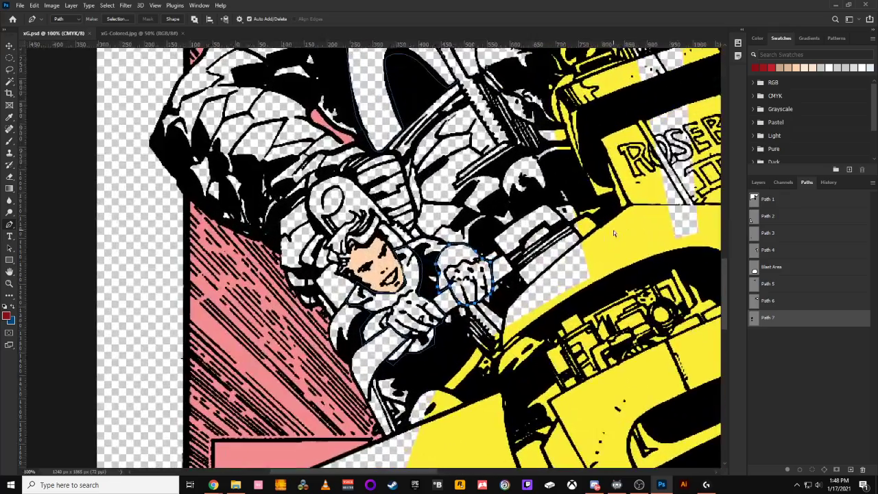
{"action": "left_click_drag", "start_coordinate": [620, 186], "coordinate": [487, 472]}
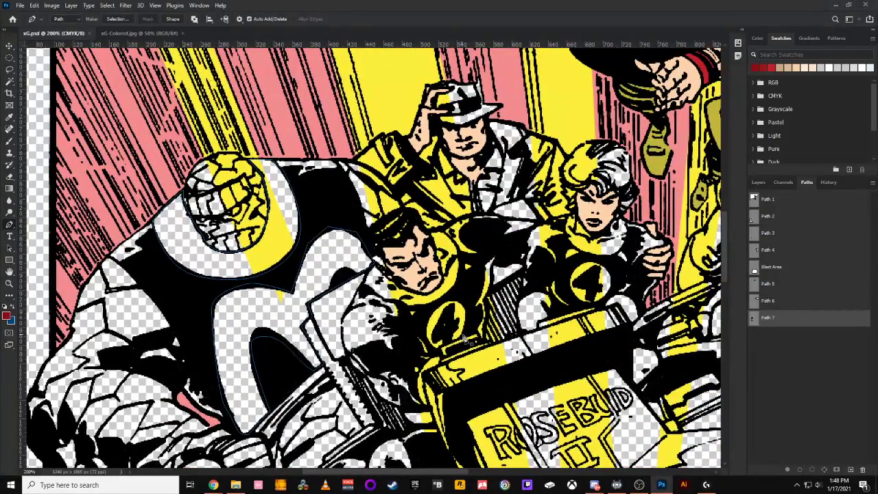
{"action": "left_click", "coordinate": [463, 300]}
{"action": "left_click_drag", "start_coordinate": [428, 313], "coordinate": [453, 357]}
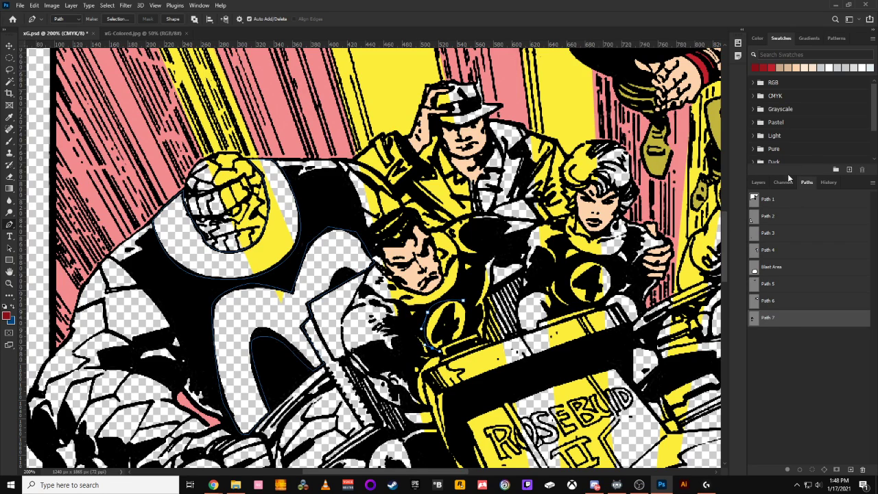
Check the Black copy layer's effect and close the path around the dark-haired man's round 4 emblem.
{"action": "left_click", "coordinate": [757, 183]}
{"action": "left_click", "coordinate": [755, 240]}
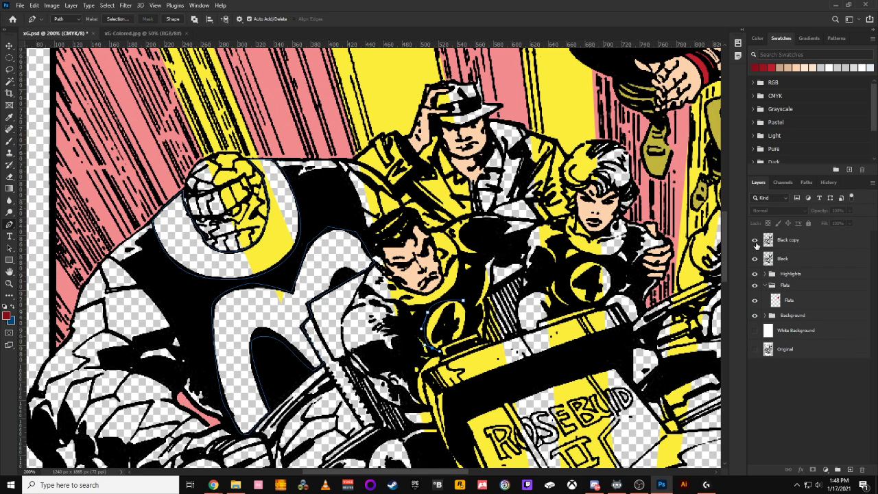
{"action": "left_click", "coordinate": [460, 350]}
{"action": "key", "text": "ctrl+z"}
{"action": "left_click_drag", "start_coordinate": [447, 345], "coordinate": [468, 339]}
{"action": "left_click", "coordinate": [467, 319]}
{"action": "left_click_drag", "start_coordinate": [470, 336], "coordinate": [469, 337]}
{"action": "left_click", "coordinate": [465, 308]}
Trace a closed path around the dark-haired man's collar, following his jaw and the collar's outer edge.
{"action": "left_click", "coordinate": [442, 232]}
{"action": "left_click_drag", "start_coordinate": [459, 259], "coordinate": [405, 292]}
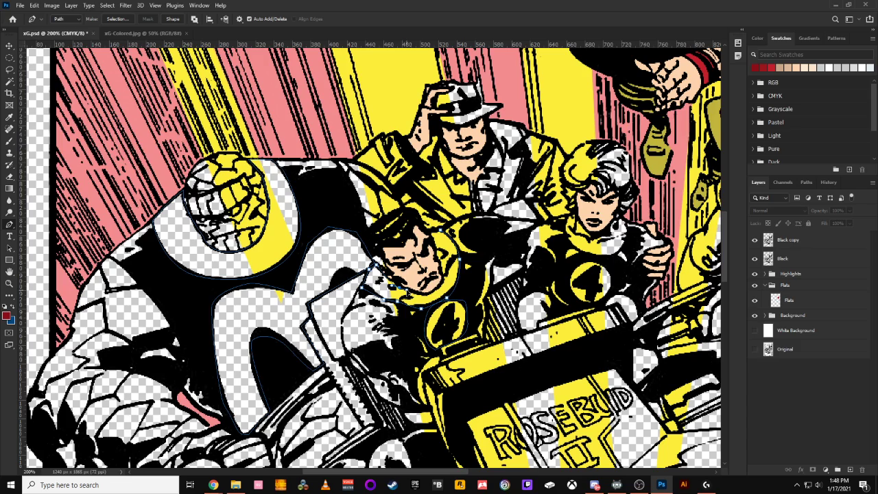
{"action": "left_click_drag", "start_coordinate": [405, 292], "coordinate": [406, 293]}
{"action": "left_click", "coordinate": [390, 277], "text": "alt"}
{"action": "key", "text": "ctrl+plus"}
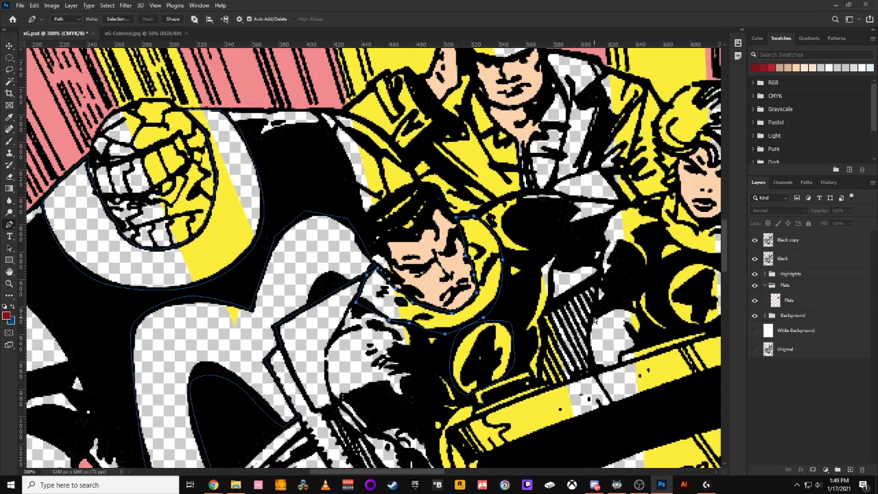
{"action": "key", "text": "ctrl+minus"}
{"action": "key", "text": "ctrl+minus"}
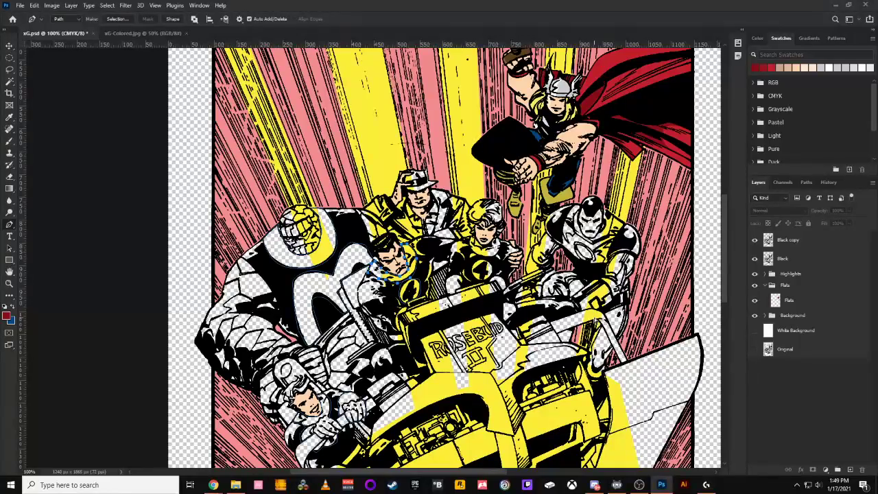
{"action": "key", "text": "ctrl+plus"}
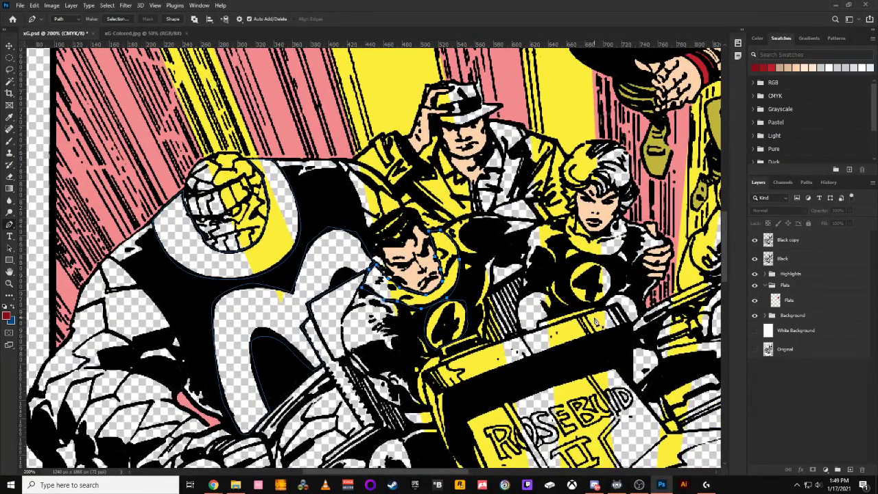
Check the reference cover and trace a narrow closed path beside the vehicle's rear edge, below the dark-haired man's emblem.
{"action": "left_click", "coordinate": [159, 34]}
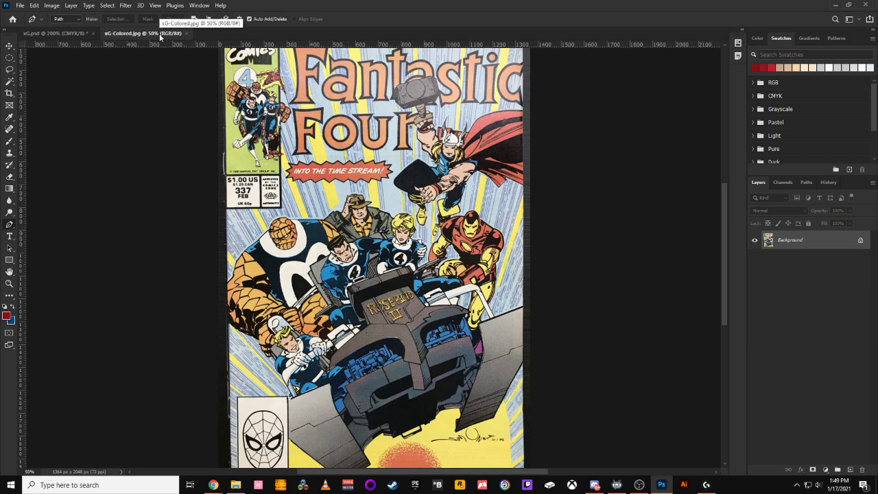
{"action": "left_click", "coordinate": [81, 34]}
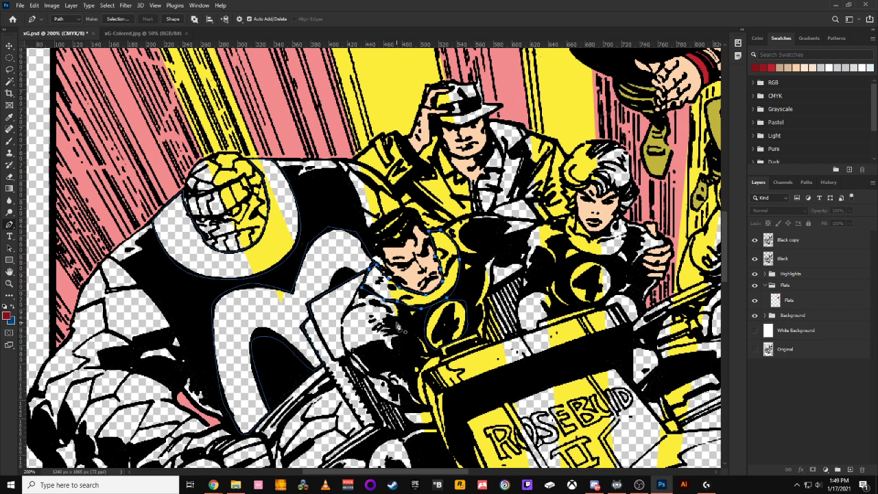
{"action": "left_click", "coordinate": [433, 355]}
{"action": "mouse_move", "coordinate": [423, 408]}
{"action": "left_mouse_down"}
{"action": "mouse_move", "coordinate": [445, 445]}
{"action": "mouse_move", "coordinate": [429, 421]}
{"action": "mouse_move", "coordinate": [438, 415]}
{"action": "mouse_move", "coordinate": [426, 411]}
{"action": "left_mouse_up"}
{"action": "left_click", "coordinate": [438, 356]}
Review the traced shapes on the cover and open xG-Colored.jpg to check the colors around the vehicle.
{"action": "key", "text": "ctrl+minus"}
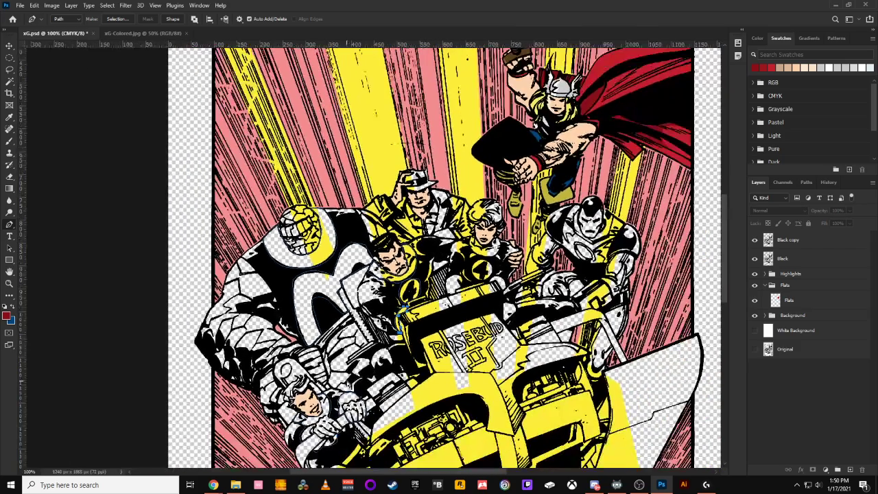
{"action": "key", "text": "ctrl+plus"}
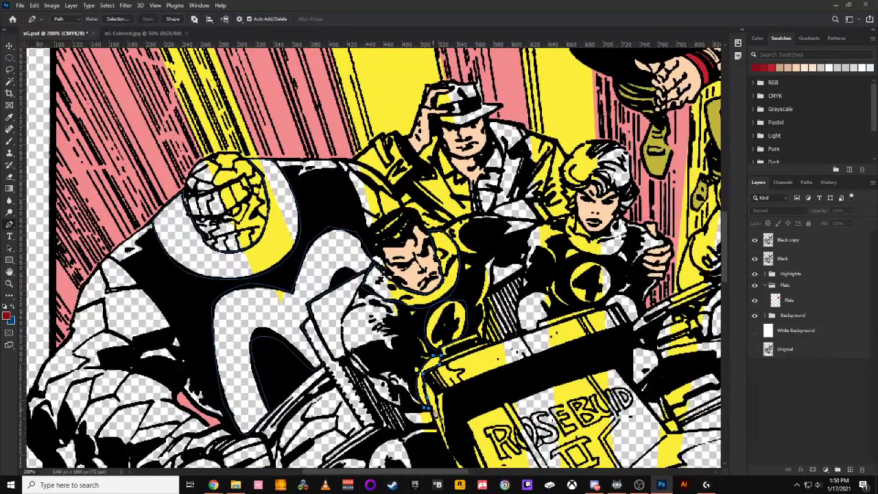
{"action": "left_click", "coordinate": [130, 32]}
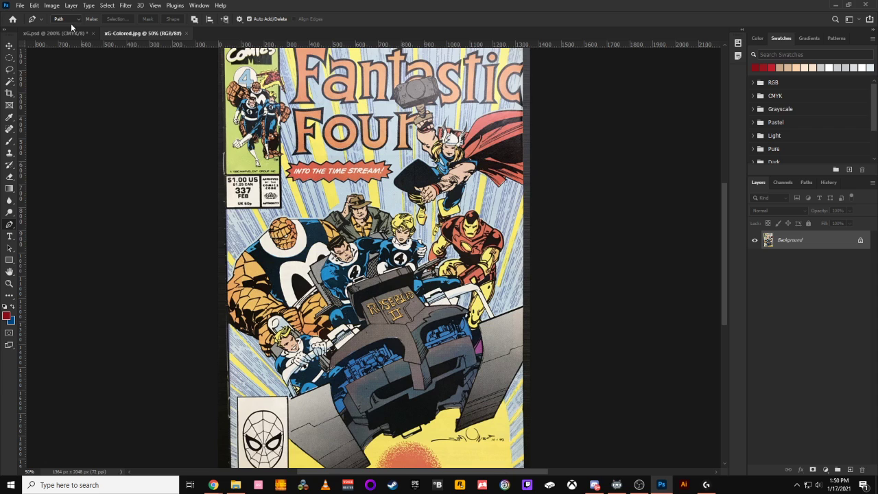
Return to xG.psd and trace a closed path around the blond woman's white collar, following her jaw and the collar's outer edge.
{"action": "left_click", "coordinate": [60, 31]}
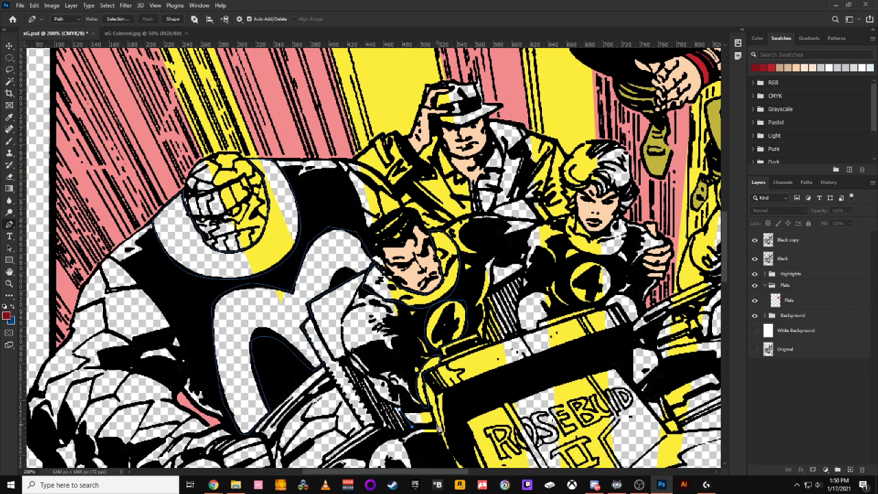
{"action": "left_click", "coordinate": [399, 410]}
{"action": "left_click_drag", "start_coordinate": [477, 198], "coordinate": [270, 222]}
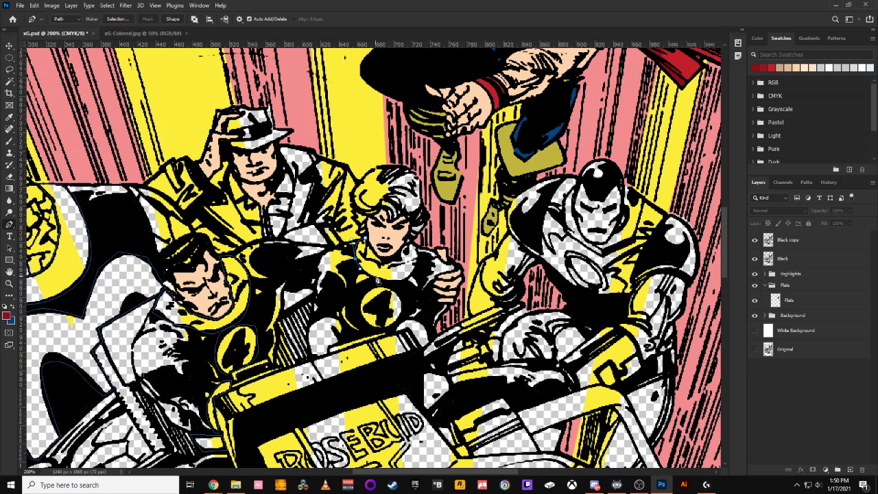
{"action": "left_click", "coordinate": [381, 281]}
{"action": "left_click_drag", "start_coordinate": [376, 281], "coordinate": [390, 283]}
{"action": "left_click_drag", "start_coordinate": [402, 284], "coordinate": [403, 282]}
{"action": "key", "text": "ctrl+z"}
{"action": "left_click", "coordinate": [366, 237]}
{"action": "key", "text": "ctrl+minus"}
{"action": "key", "text": "ctrl+minus"}
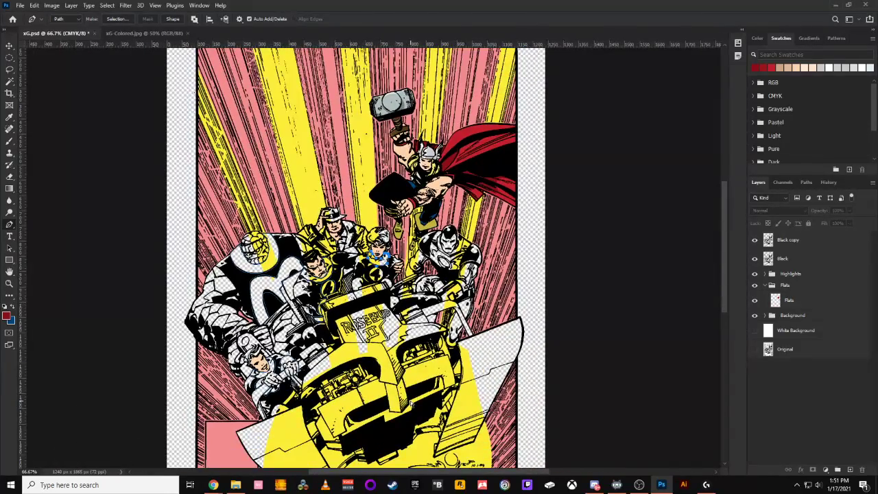
{"action": "key", "text": "ctrl+plus"}
{"action": "key", "text": "ctrl+plus"}
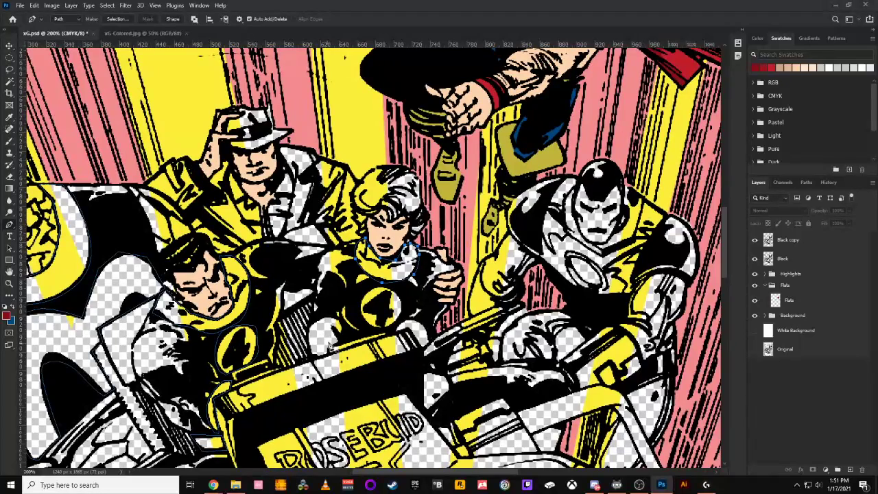
Trace a closed path around the rounded white costume shape between the striped panel and the woman's emblem, above the vehicle's edge.
{"action": "left_click_drag", "start_coordinate": [328, 315], "coordinate": [310, 329]}
{"action": "key", "text": "ctrl+plus"}
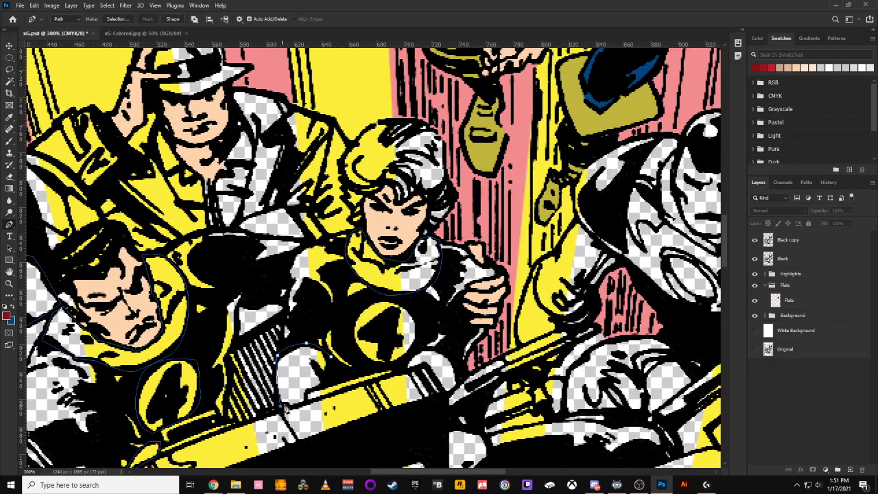
{"action": "left_click", "coordinate": [278, 398]}
{"action": "key", "text": "ctrl+z"}
{"action": "left_click_drag", "start_coordinate": [274, 363], "coordinate": [274, 375]}
{"action": "left_click", "coordinate": [281, 406]}
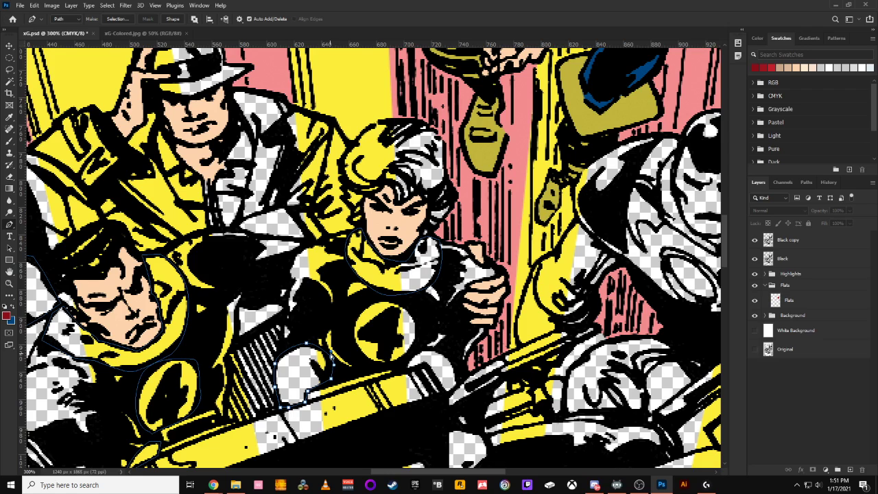
{"action": "left_click_drag", "start_coordinate": [330, 357], "coordinate": [325, 346]}
Trace a closed path around the matching white costume shape on the other side of the woman's emblem, ending at the vehicle's edge.
{"action": "left_click", "coordinate": [447, 351]}
{"action": "left_click", "coordinate": [421, 349]}
{"action": "left_click", "coordinate": [404, 364]}
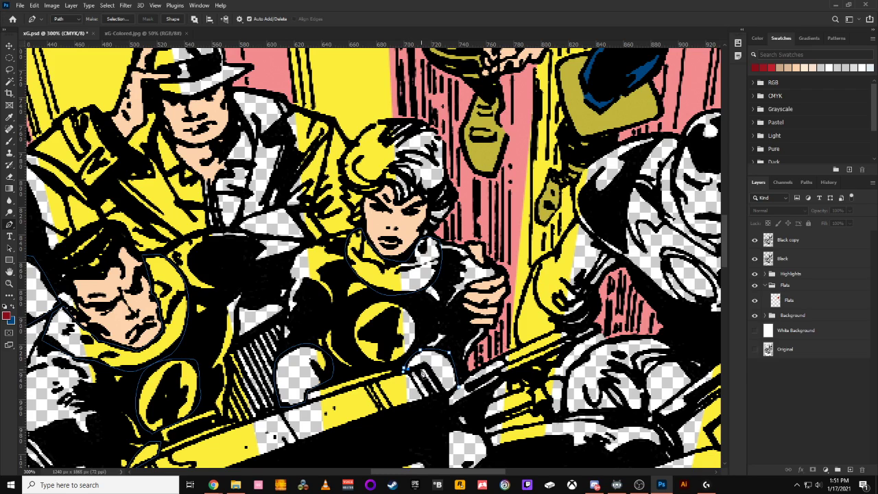
{"action": "left_click", "coordinate": [424, 364]}
{"action": "left_click", "coordinate": [444, 399]}
{"action": "left_click", "coordinate": [459, 388]}
{"action": "left_click", "coordinate": [406, 368]}
{"action": "key", "text": "Return"}
Trace a closed path around the round 4 emblem on the blond woman's chest.
{"action": "left_click", "coordinate": [407, 302]}
{"action": "left_click", "coordinate": [377, 289]}
{"action": "left_click", "coordinate": [362, 299]}
{"action": "left_click", "coordinate": [350, 318]}
{"action": "left_click", "coordinate": [351, 356]}
{"action": "left_click", "coordinate": [359, 361]}
{"action": "left_click", "coordinate": [375, 368]}
{"action": "left_click", "coordinate": [392, 367]}
{"action": "left_click", "coordinate": [420, 348]}
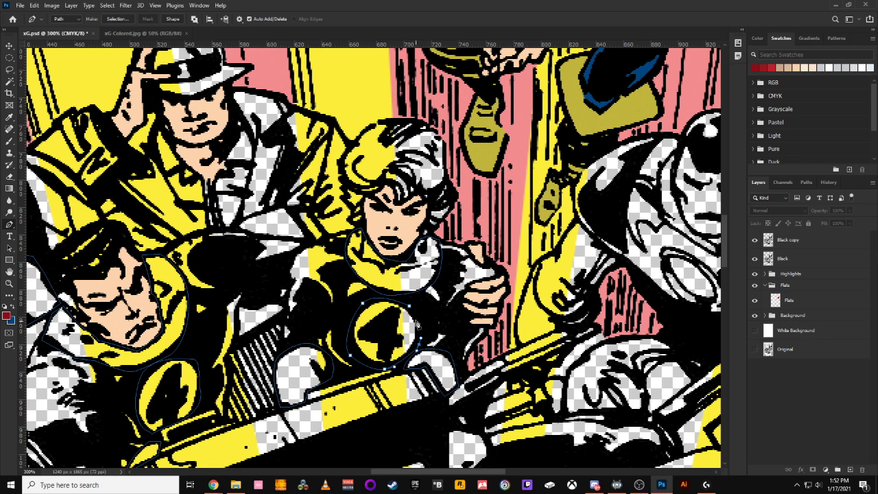
{"action": "left_click", "coordinate": [412, 305]}
Trace a closed path around the narrow belt strip below the gloved hands of the young man at the vehicle's side.
{"action": "key", "text": "ctrl+minus"}
{"action": "key", "text": "ctrl+minus"}
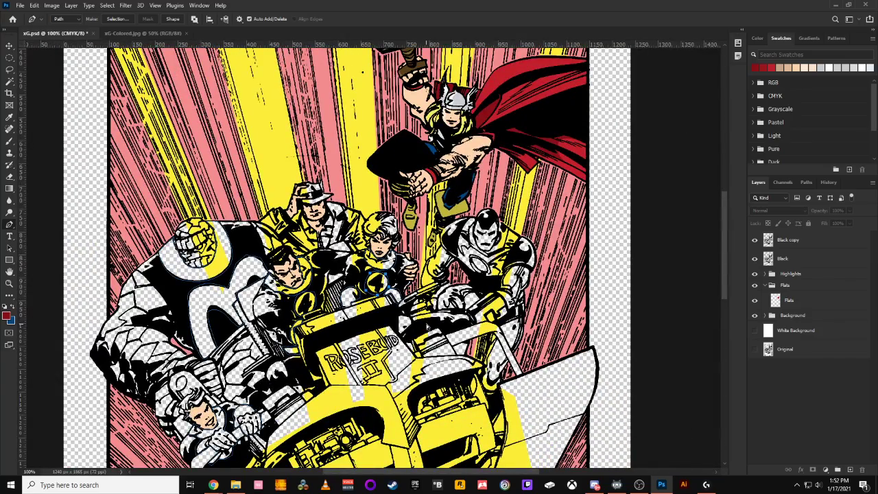
{"action": "key", "text": "ctrl+minus"}
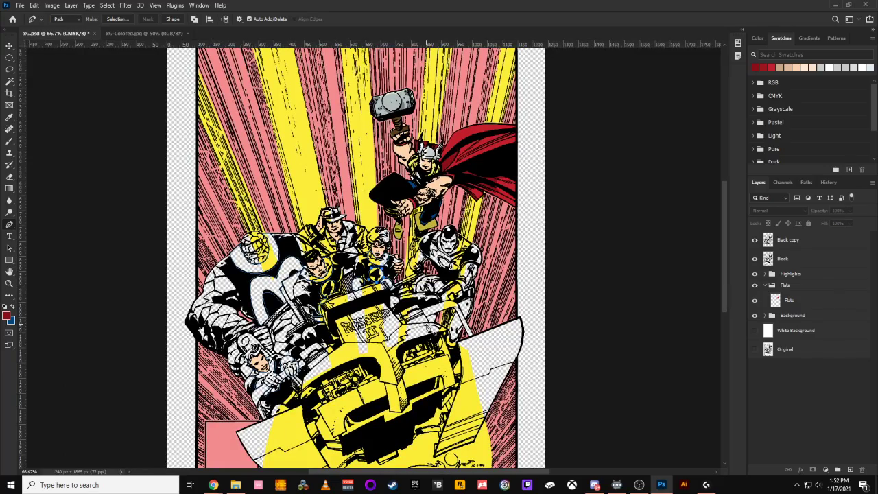
{"action": "key", "text": "ctrl+plus"}
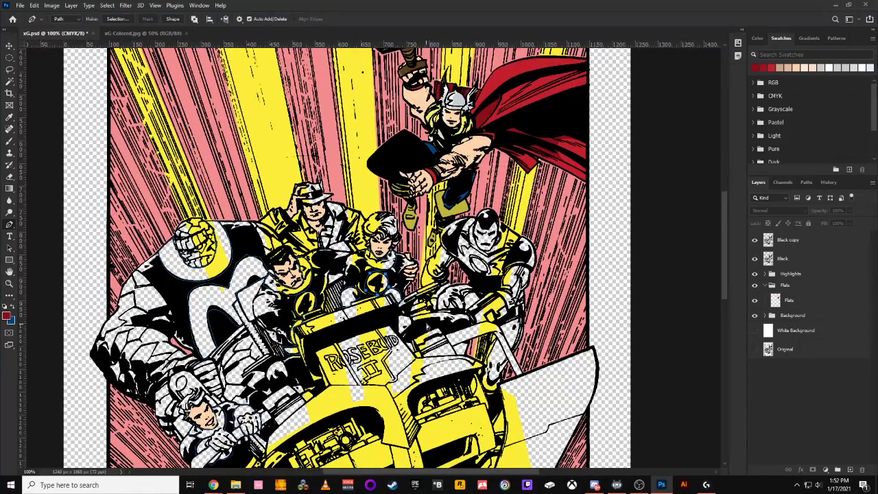
{"action": "key", "text": "ctrl+plus"}
{"action": "left_click_drag", "start_coordinate": [356, 388], "coordinate": [548, 149]}
{"action": "left_click_drag", "start_coordinate": [420, 360], "coordinate": [527, 241]}
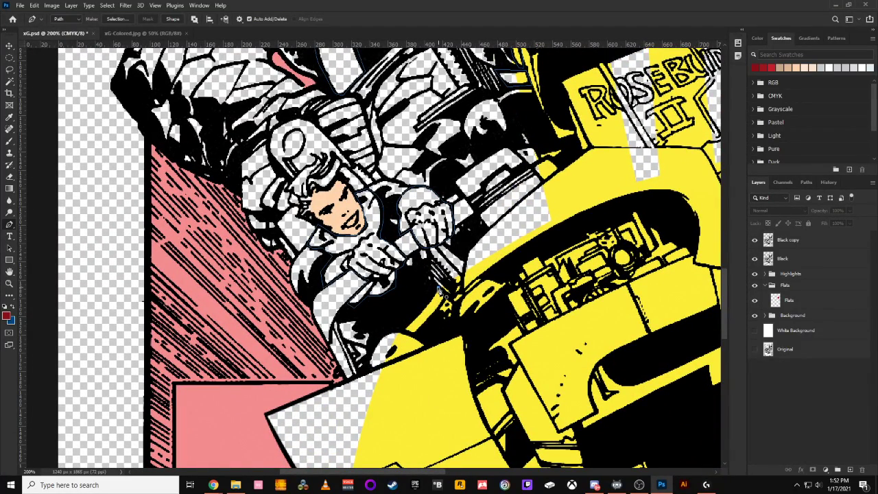
{"action": "mouse_move", "coordinate": [400, 334]}
{"action": "left_mouse_down"}
{"action": "mouse_move", "coordinate": [392, 336]}
{"action": "mouse_move", "coordinate": [415, 337]}
{"action": "left_mouse_up"}
{"action": "left_click", "coordinate": [415, 335]}
{"action": "left_click", "coordinate": [446, 296]}
Load Path 7, which holds the traced white costume areas, as a selection.
{"action": "key", "text": "ctrl+minus"}
{"action": "key", "text": "ctrl+minus"}
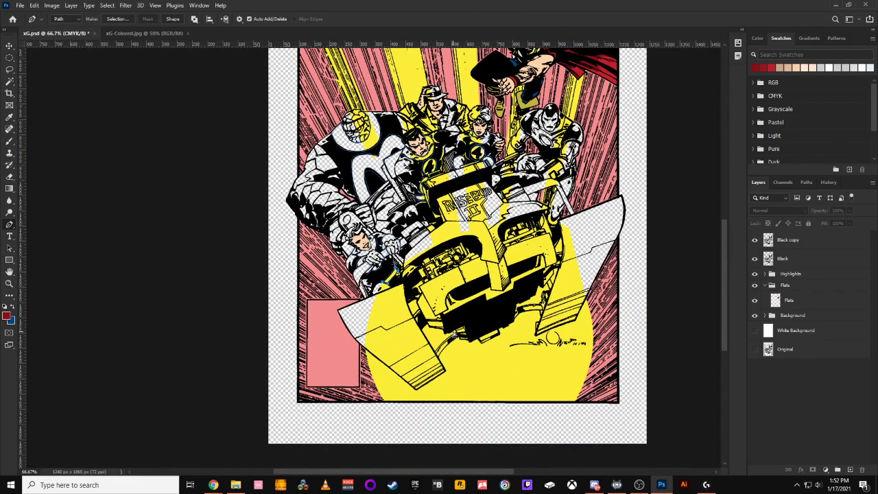
{"action": "left_click", "coordinate": [809, 182]}
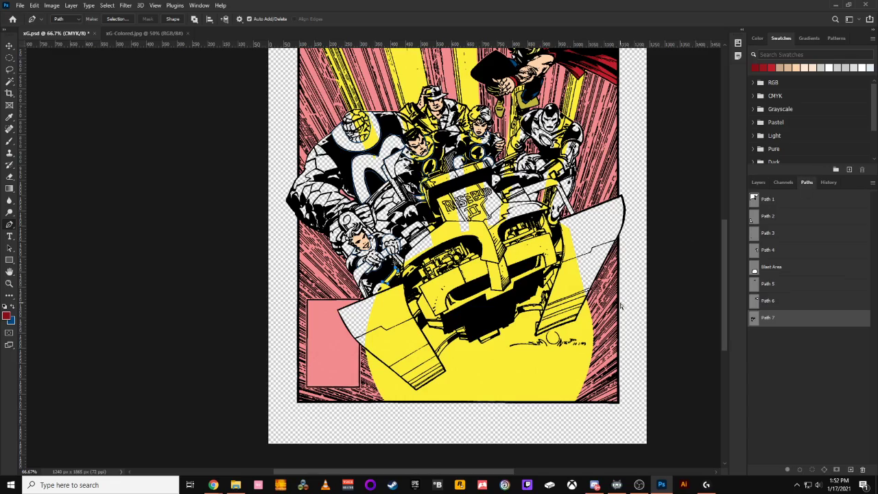
{"action": "key", "text": "ctrl+plus"}
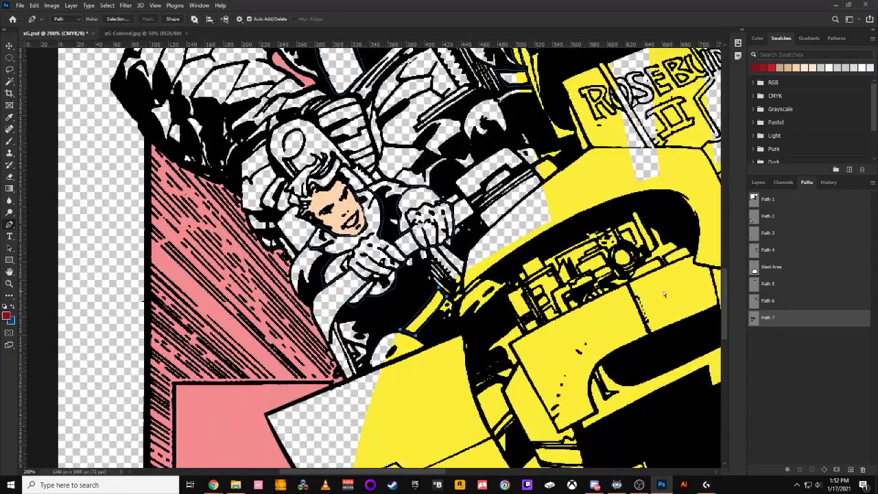
{"action": "left_click", "coordinate": [752, 320], "text": "ctrl"}
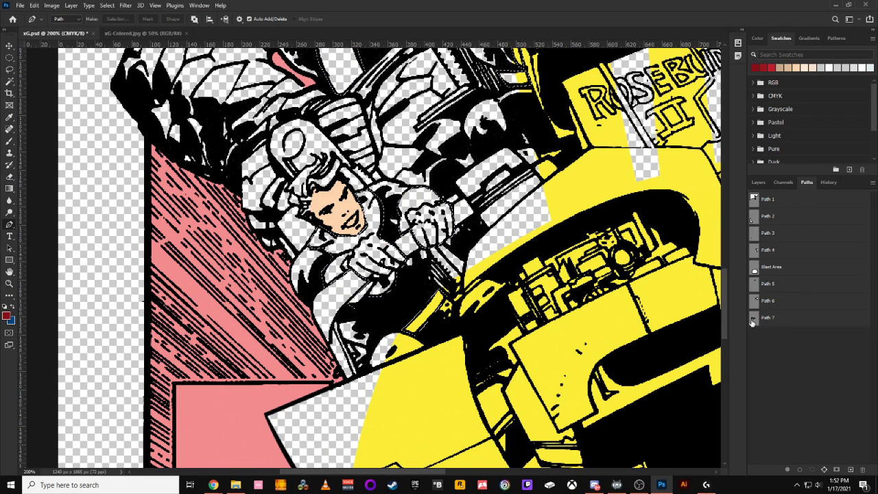
Fill the selected costume areas with white on the Flats layer, using default colors swapped so white is the foreground.
{"action": "left_click", "coordinate": [758, 181]}
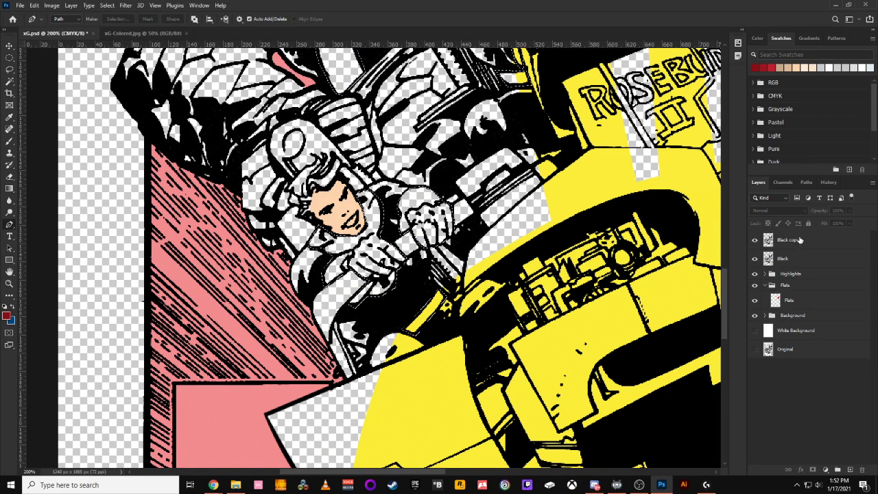
{"action": "left_click", "coordinate": [801, 300]}
{"action": "key", "text": "ctrl+0"}
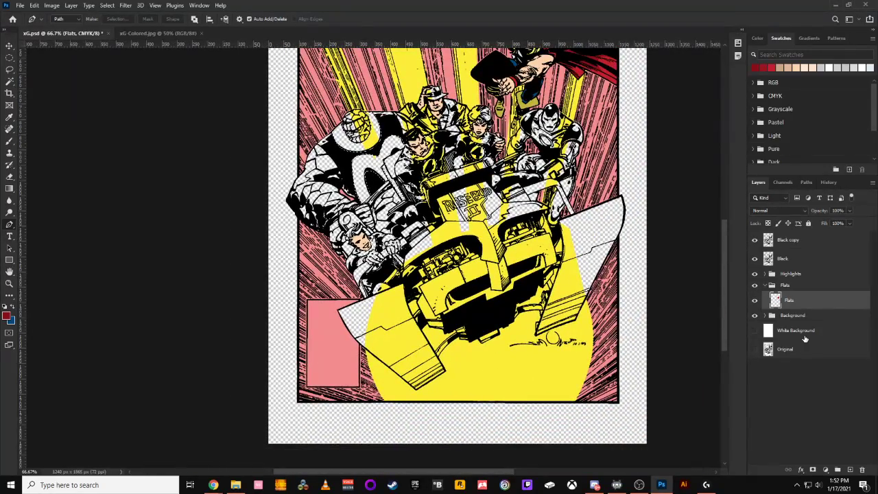
{"action": "left_click_drag", "start_coordinate": [565, 186], "coordinate": [581, 325]}
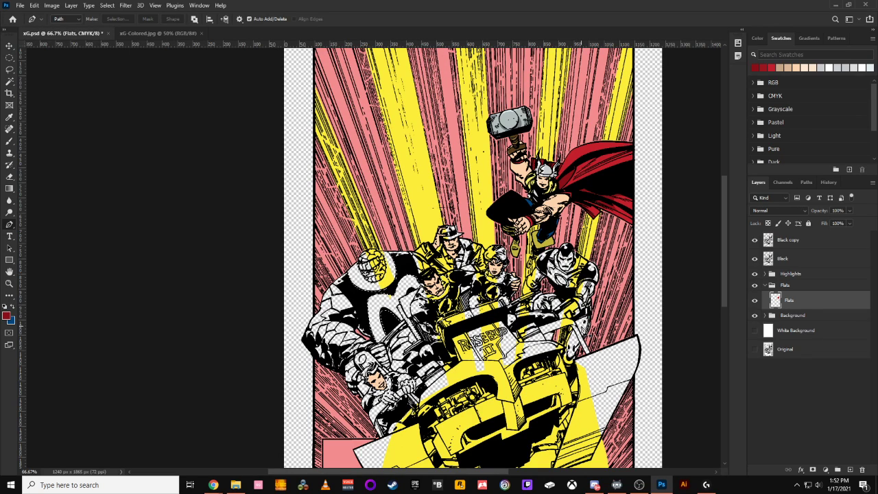
{"action": "left_click", "coordinate": [4, 307]}
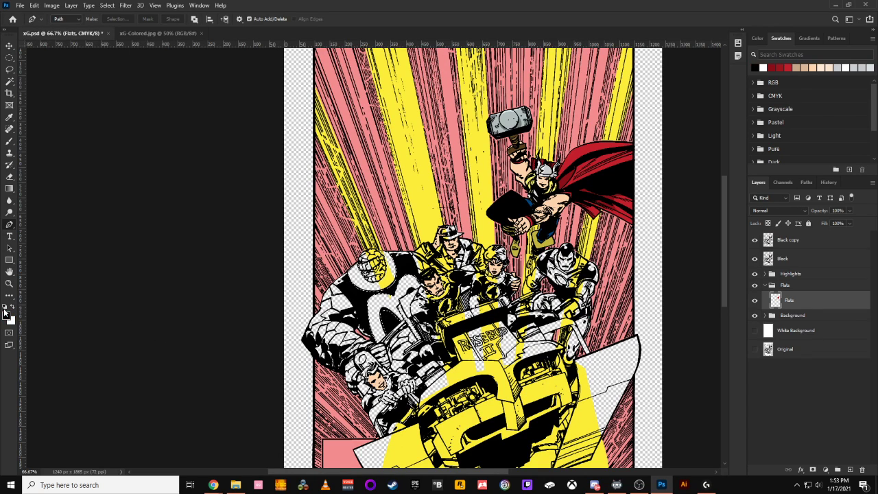
{"action": "left_click", "coordinate": [13, 306]}
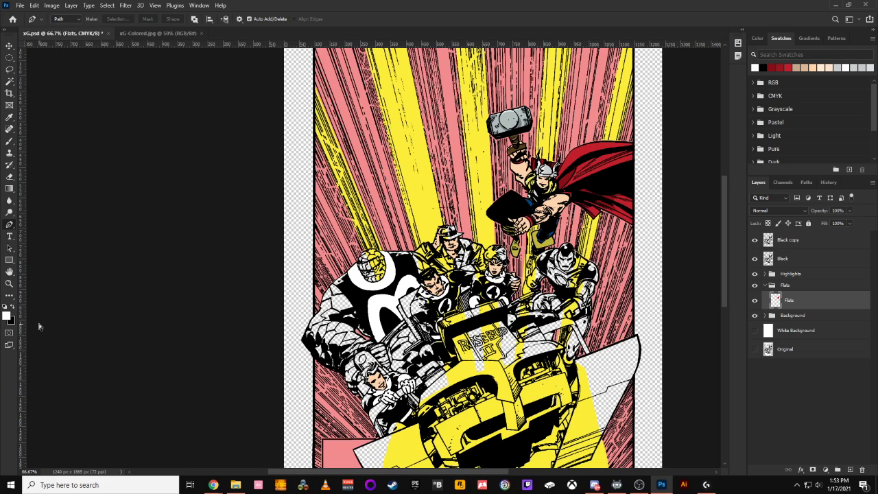
Expand and hide the Background group, and inspect the white fills on the rocky character's costume.
{"action": "left_click", "coordinate": [765, 315]}
{"action": "left_click", "coordinate": [753, 315]}
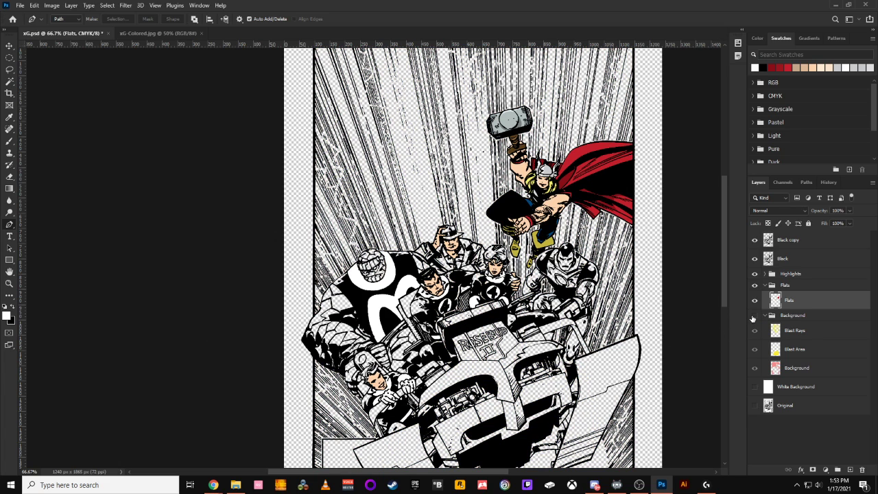
{"action": "key", "text": "ctrl+plus"}
{"action": "key", "text": "ctrl+plus"}
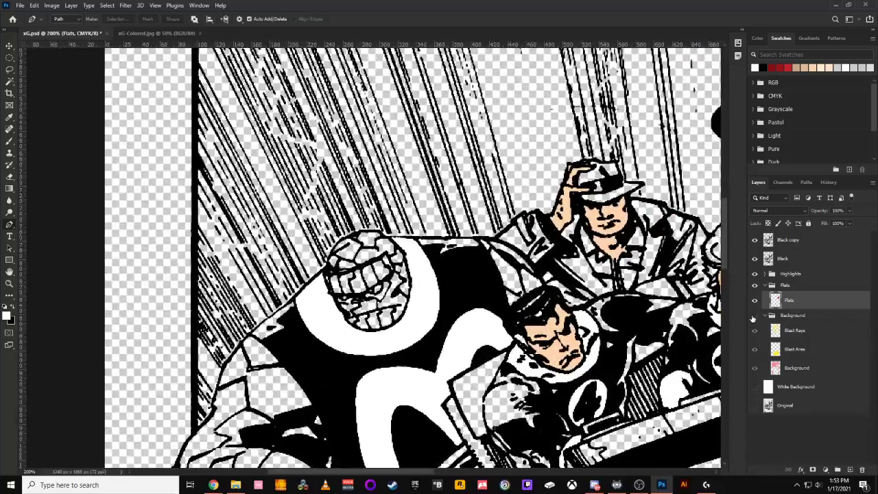
{"action": "left_click_drag", "start_coordinate": [418, 286], "coordinate": [331, 370]}
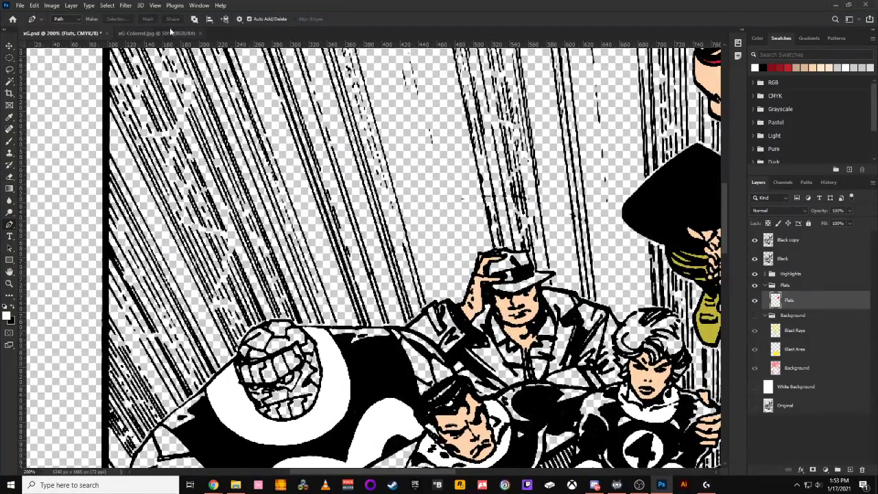
Sample the light blue of the dark-haired man's costume in xG-Colored.jpg as the foreground color with the Eyedropper.
{"action": "left_click", "coordinate": [125, 35]}
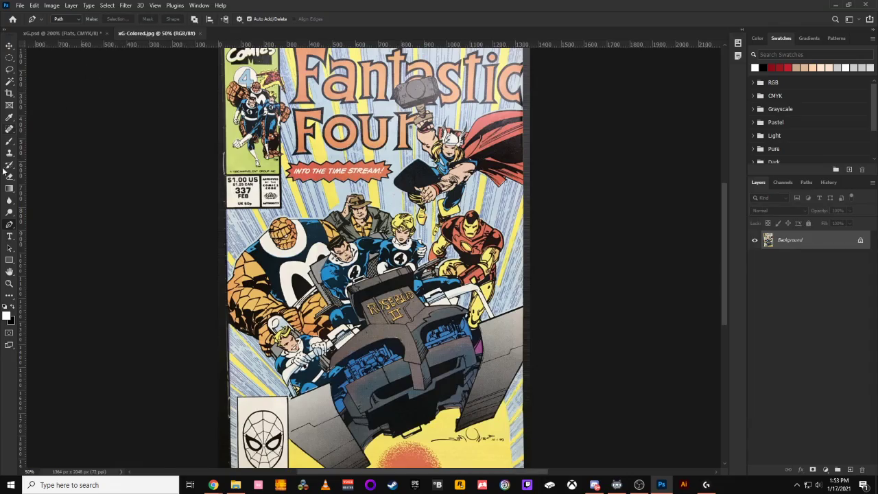
{"action": "left_click", "coordinate": [9, 117]}
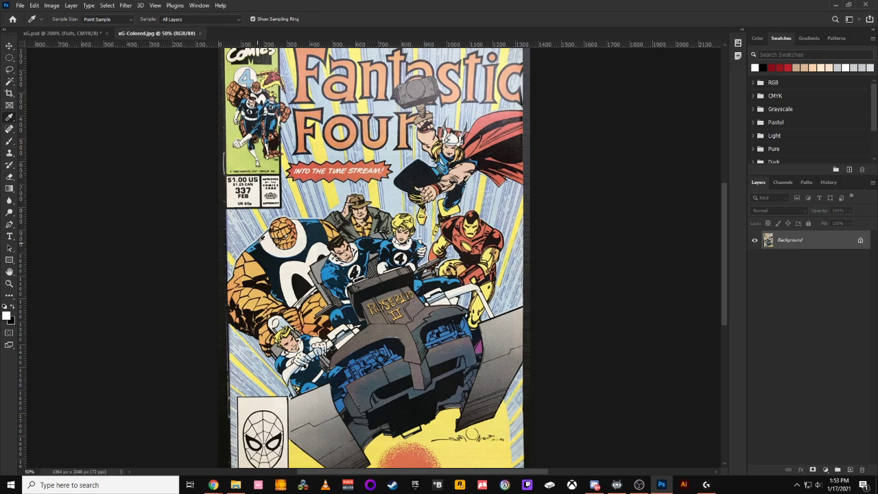
{"action": "left_click", "coordinate": [324, 277]}
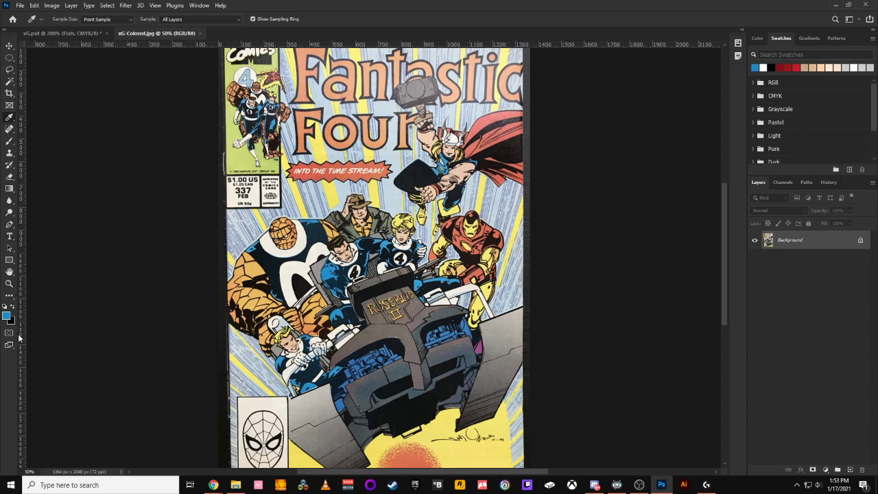
{"action": "left_click", "coordinate": [4, 308]}
{"action": "left_click", "coordinate": [13, 307]}
{"action": "left_click", "coordinate": [327, 272]}
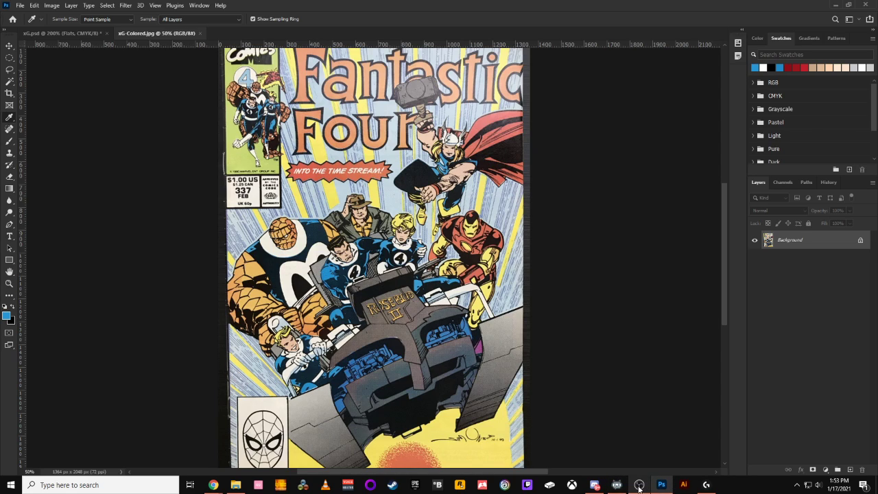
Switch to Discord and copy the "Part 3 of my tutorial on Digital Coloring Comic Books" announcement from the Polygon server's streaming channel.
{"action": "left_click", "coordinate": [595, 485]}
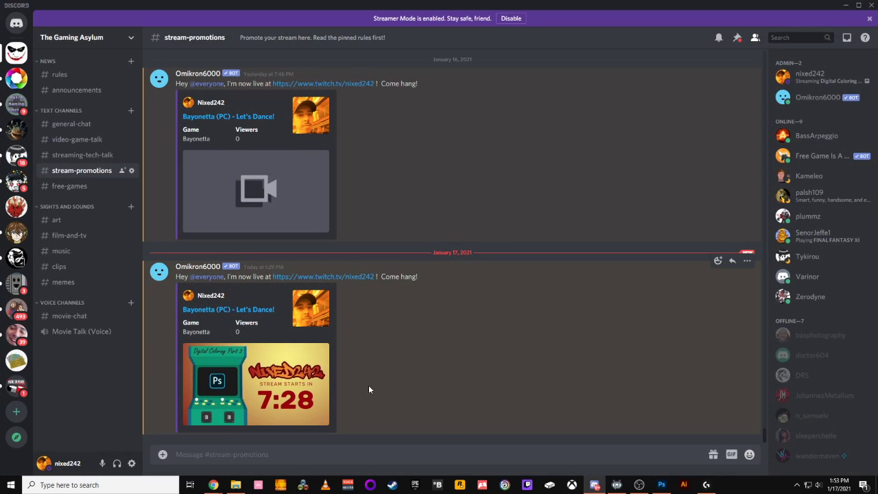
{"action": "left_click", "coordinate": [16, 79]}
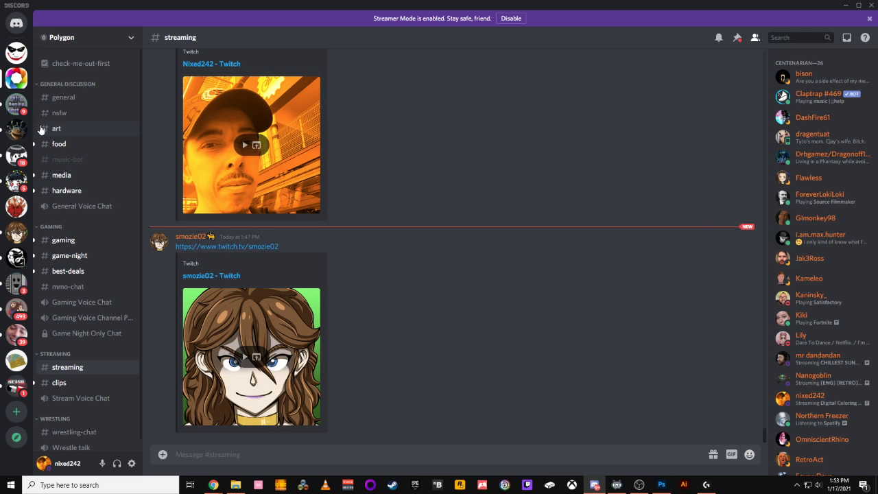
{"action": "scroll", "coordinate": [265, 229], "scroll_direction": "up", "scroll_amount": 3}
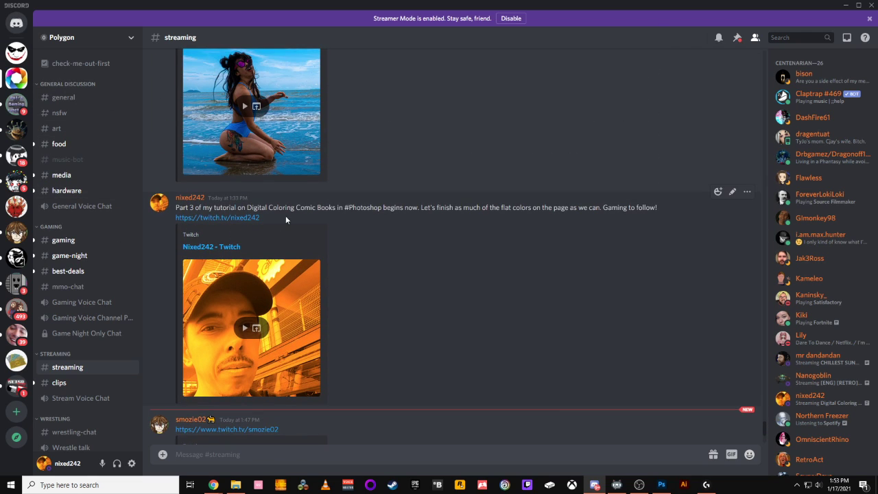
{"action": "left_click_drag", "start_coordinate": [287, 221], "coordinate": [175, 209]}
{"action": "key", "text": "ctrl+c"}
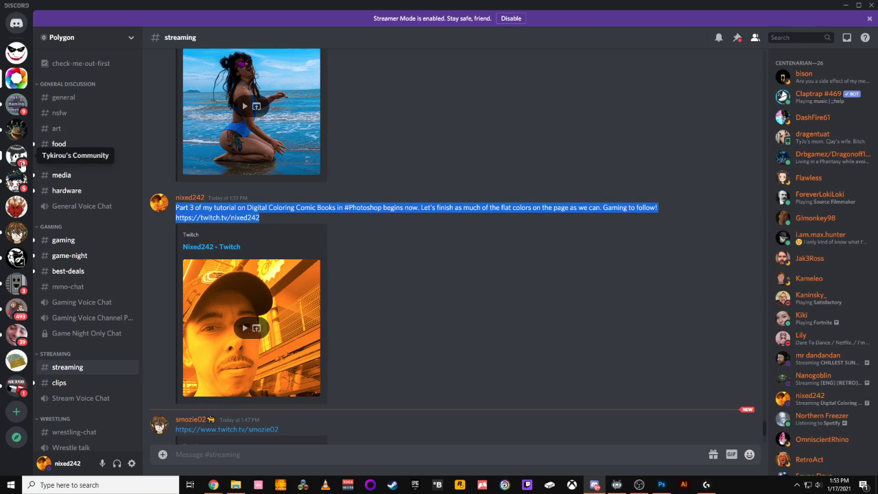
Post the copied stream announcement in the self-promo channel of the GEE-UNIT server.
{"action": "left_click", "coordinate": [17, 180]}
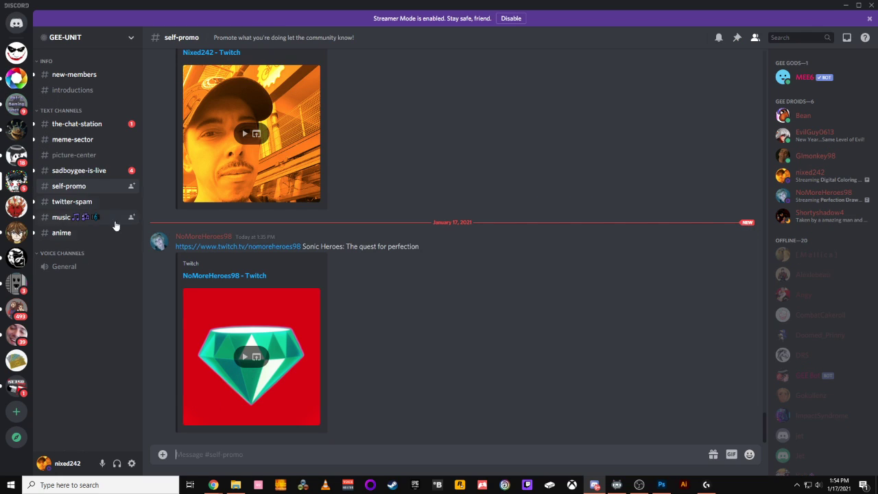
{"action": "key", "text": "ctrl+v"}
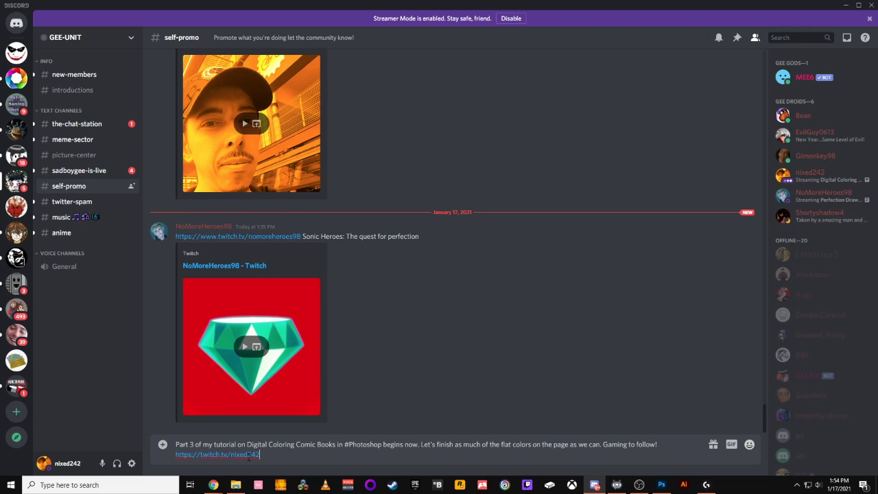
{"action": "key", "text": "Return"}
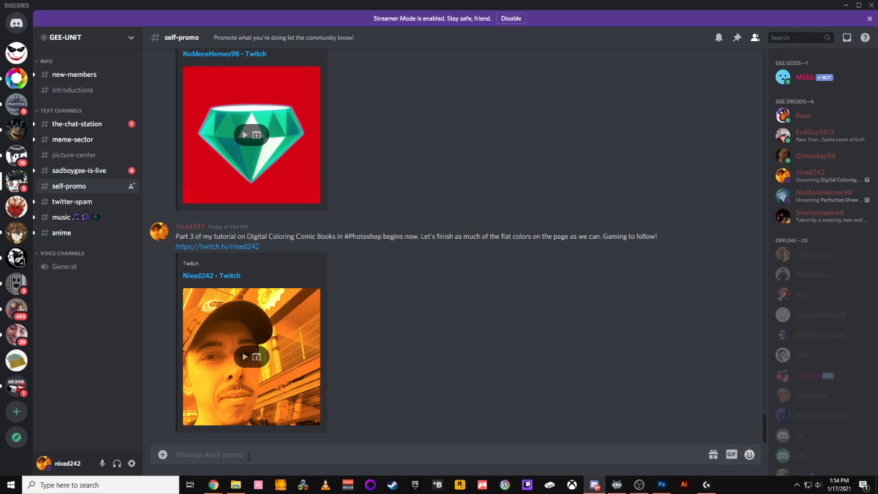
Switch back to Photoshop and resample the blue of the dark-haired man's costume in xG-Colored.jpg as the foreground color.
{"action": "left_click", "coordinate": [845, 6]}
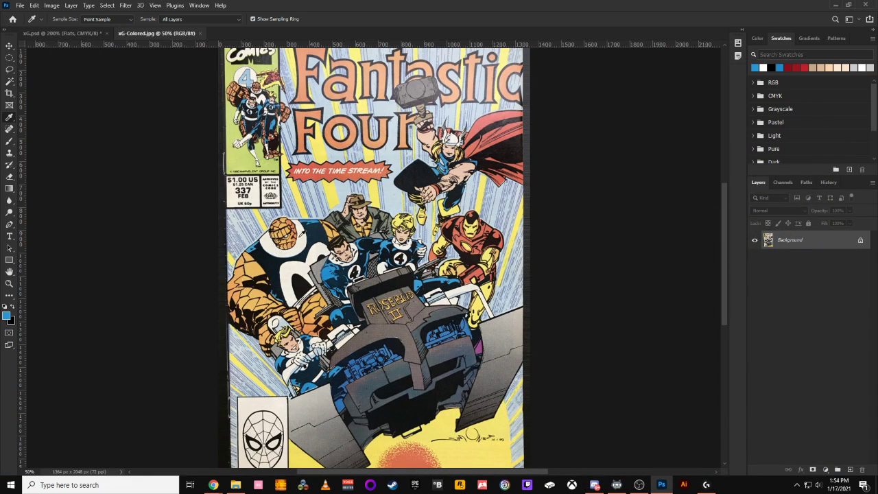
{"action": "left_click", "coordinate": [327, 272]}
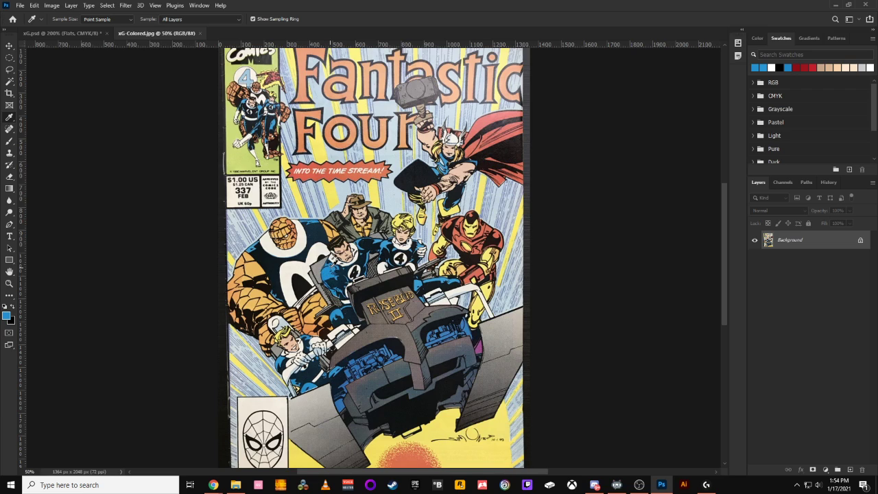
Set the foreground color to the CMYK mix C 100, M 50, Y 0, K 0.
{"action": "left_click", "coordinate": [7, 316]}
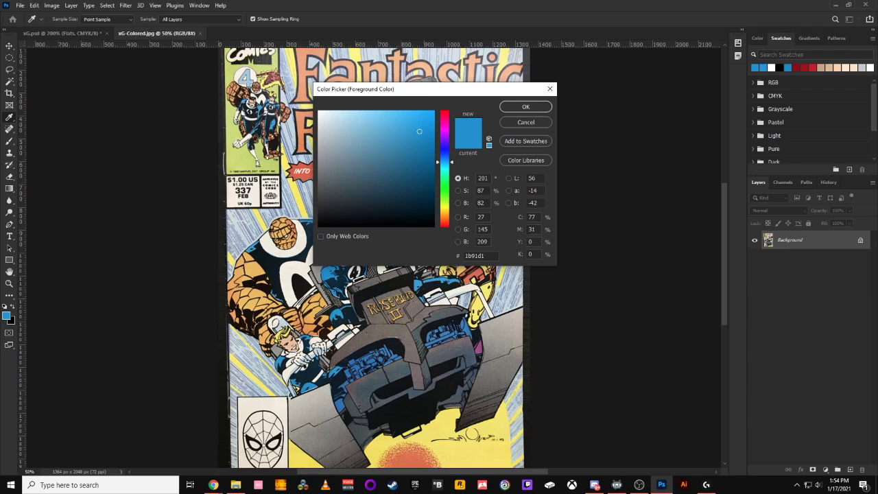
{"action": "left_click", "coordinate": [530, 229]}
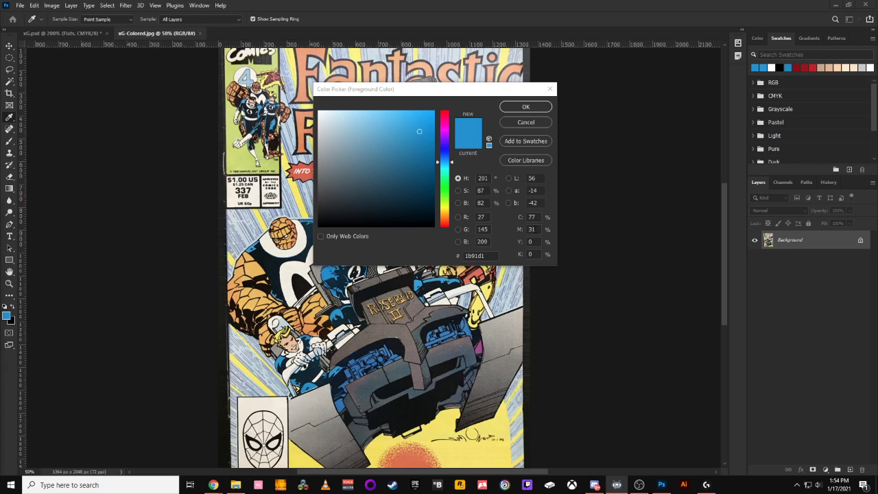
{"action": "left_click", "coordinate": [524, 232]}
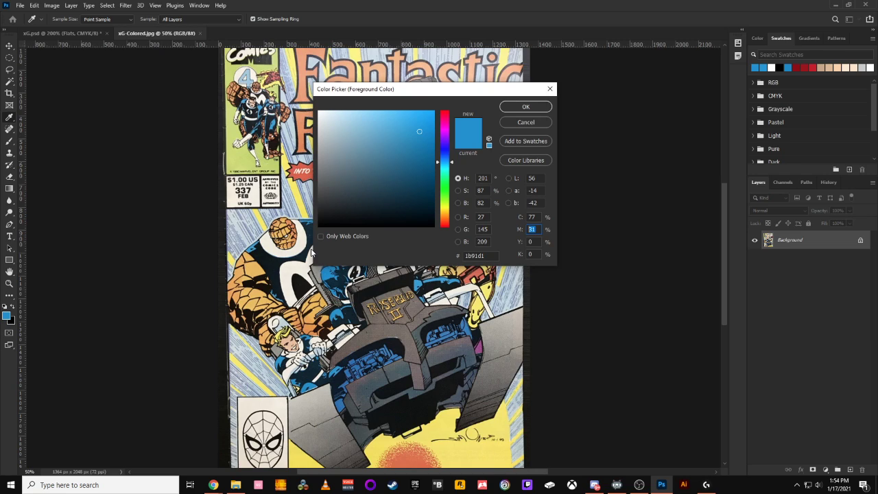
{"action": "type", "text": "0"}
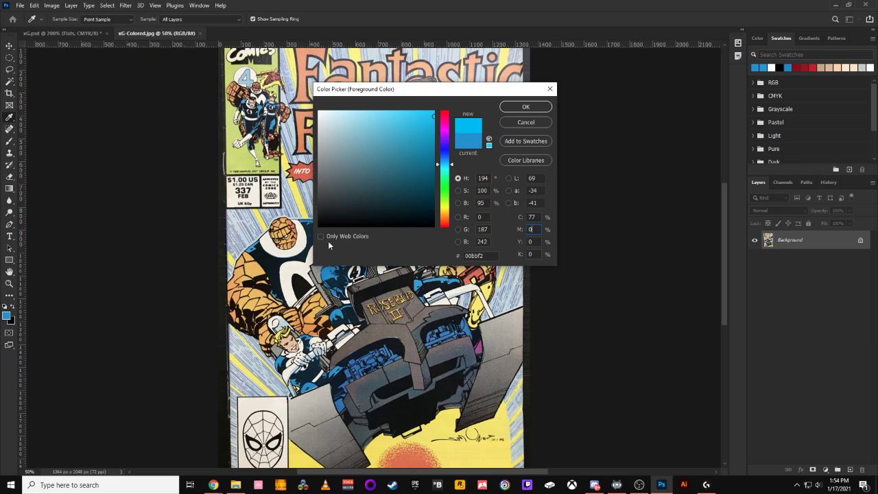
{"action": "double_click", "coordinate": [540, 216]}
{"action": "type", "text": "20"}
{"action": "key", "text": "BackSpace"}
{"action": "key", "text": "BackSpace"}
{"action": "type", "text": "100"}
{"action": "key", "text": "Tab"}
{"action": "type", "text": "50"}
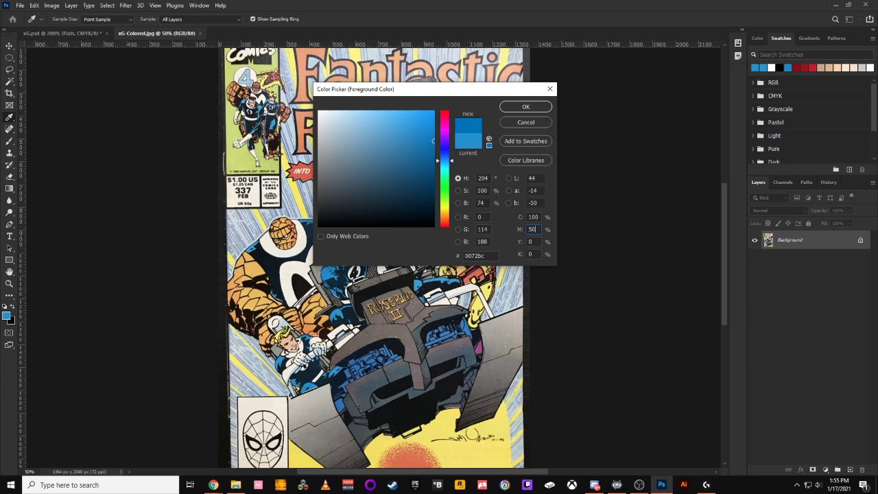
{"action": "key", "text": "Tab"}
{"action": "key", "text": "Tab"}
{"action": "type", "text": "10"}
{"action": "key", "text": "BackSpace"}
{"action": "left_click", "coordinate": [522, 107]}
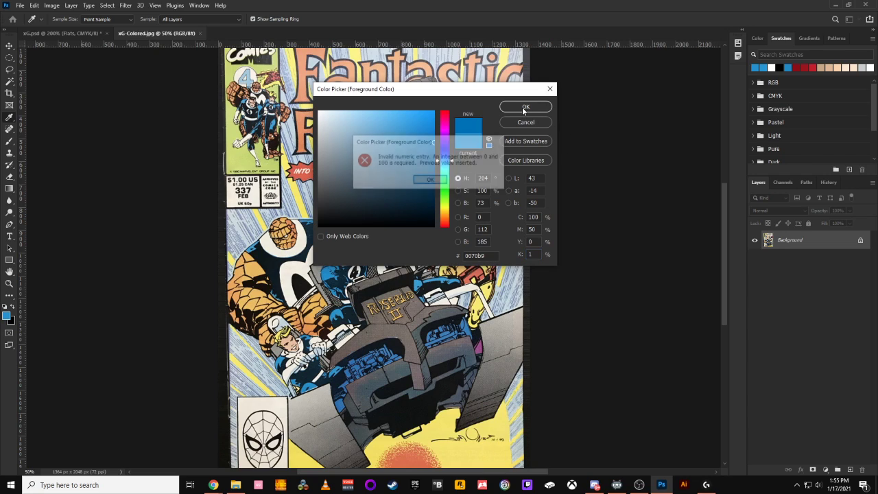
{"action": "left_click", "coordinate": [427, 181]}
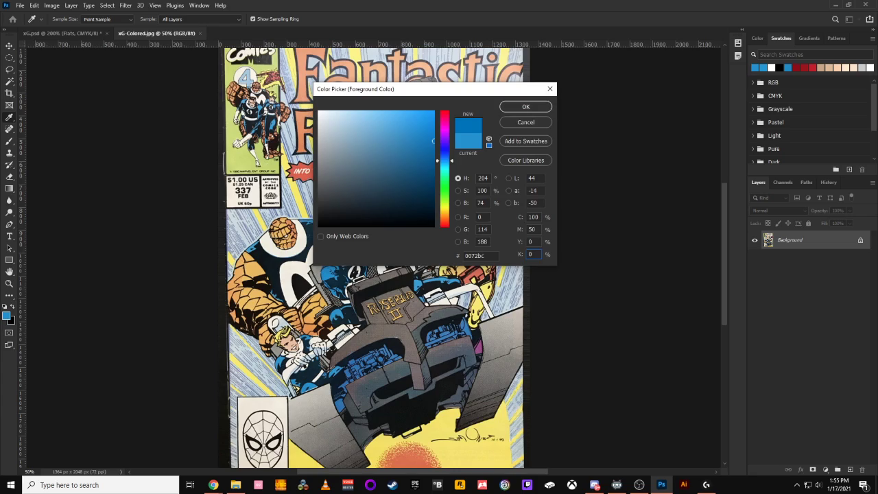
{"action": "key", "text": "Return"}
In xG.psd, outline the unfilled costume patch on the rocky character's shoulder beside the page border with a closed Pen path.
{"action": "key", "text": "ctrl+plus"}
{"action": "key", "text": "ctrl+plus"}
{"action": "key", "text": "ctrl+minus"}
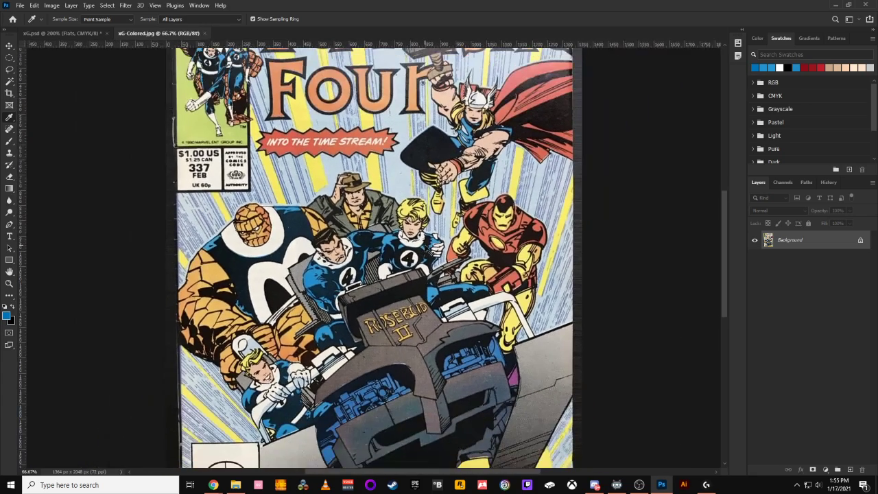
{"action": "left_click", "coordinate": [76, 34]}
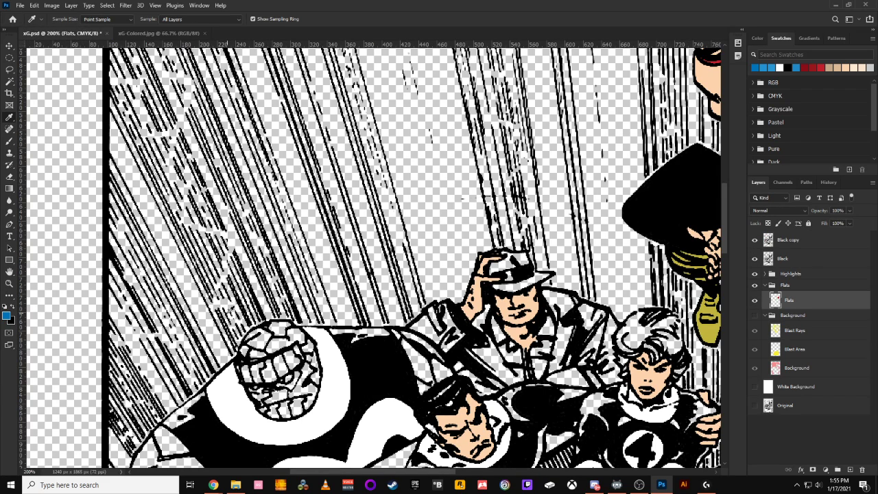
{"action": "left_click_drag", "start_coordinate": [395, 303], "coordinate": [439, 97]}
{"action": "left_click", "coordinate": [10, 224]}
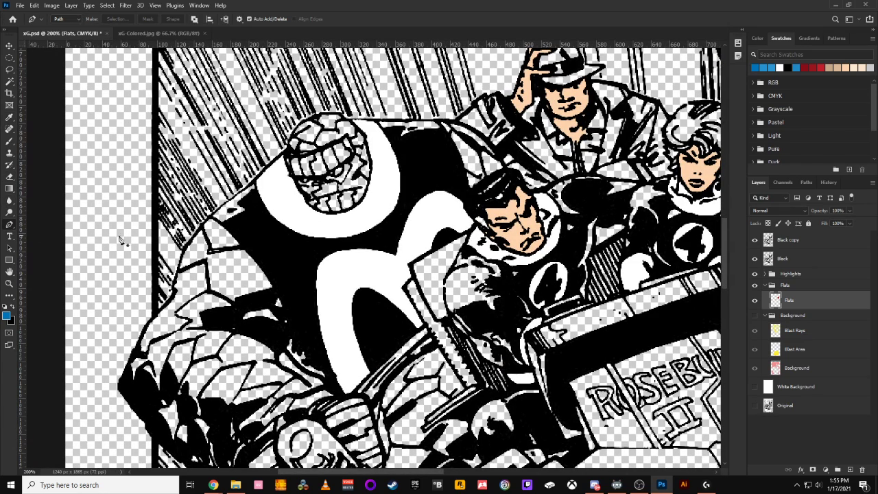
{"action": "left_click", "coordinate": [253, 179]}
{"action": "left_click_drag", "start_coordinate": [251, 210], "coordinate": [252, 215]}
{"action": "left_click", "coordinate": [222, 224]}
{"action": "left_click", "coordinate": [211, 217]}
{"action": "left_click", "coordinate": [255, 182]}
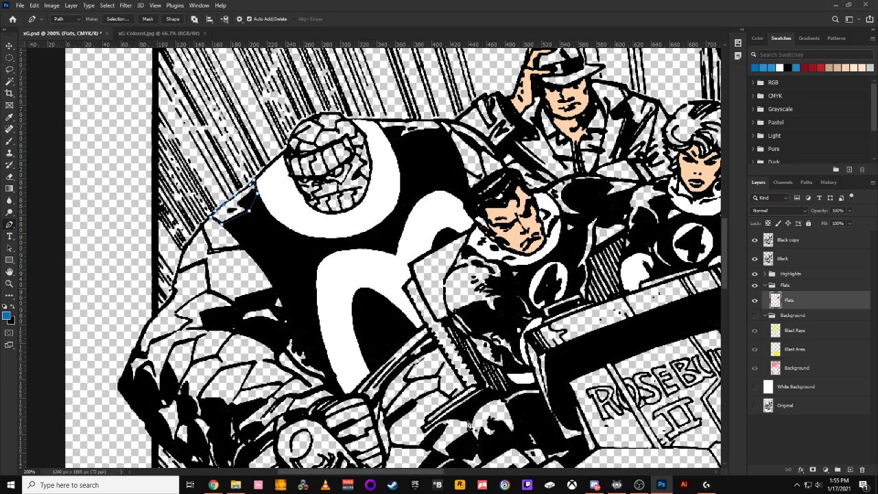
Add a closed Pen path around the costume highlight on the rocky character's other shoulder, nearest the man in the hat.
{"action": "left_click", "coordinate": [436, 119]}
{"action": "left_click", "coordinate": [444, 134]}
{"action": "left_click", "coordinate": [400, 135]}
{"action": "left_click", "coordinate": [378, 122]}
{"action": "left_click", "coordinate": [436, 121]}
{"action": "left_click_drag", "start_coordinate": [436, 121], "coordinate": [436, 122]}
{"action": "key", "text": "ctrl+minus"}
{"action": "key", "text": "ctrl+minus"}
{"action": "key", "text": "ctrl+plus"}
{"action": "key", "text": "ctrl+plus"}
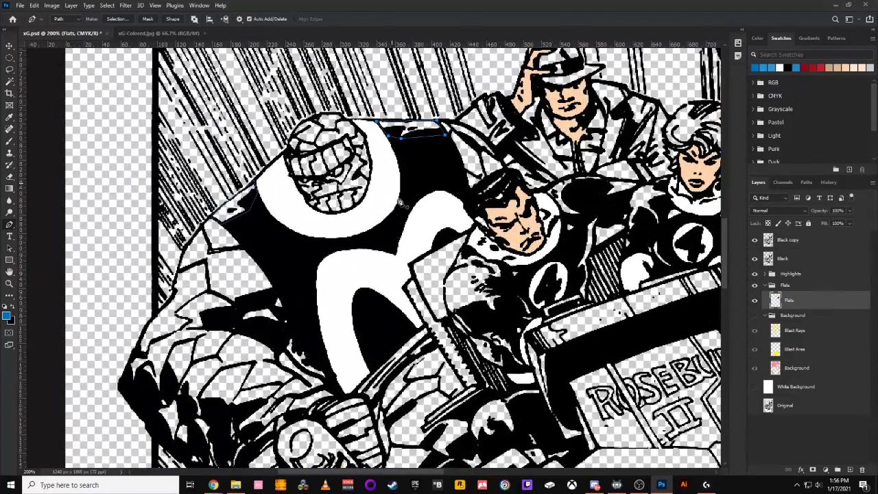
Save the work path holding the shoulder outlines as Path 8.
{"action": "left_click_drag", "start_coordinate": [675, 434], "coordinate": [606, 302]}
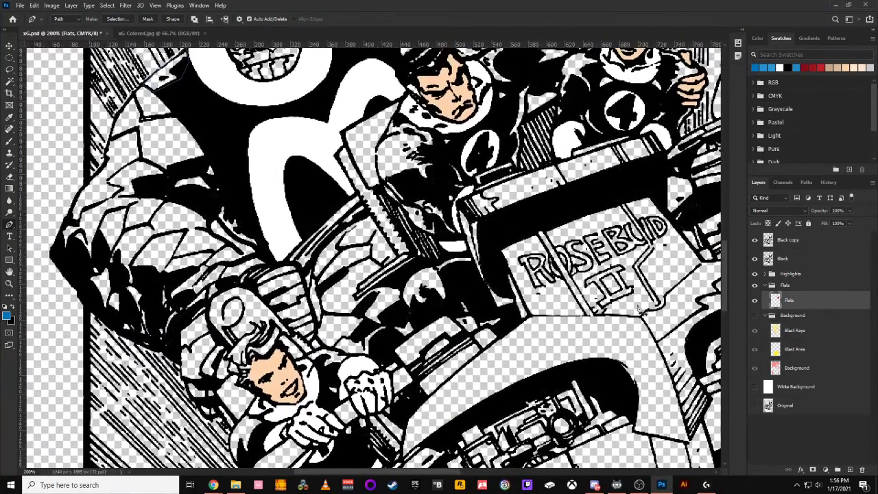
{"action": "left_click", "coordinate": [807, 182]}
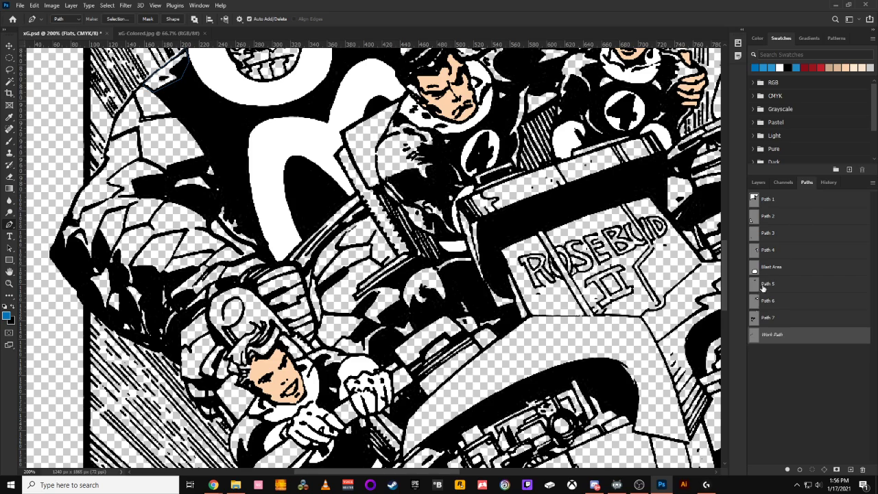
{"action": "double_click", "coordinate": [768, 334]}
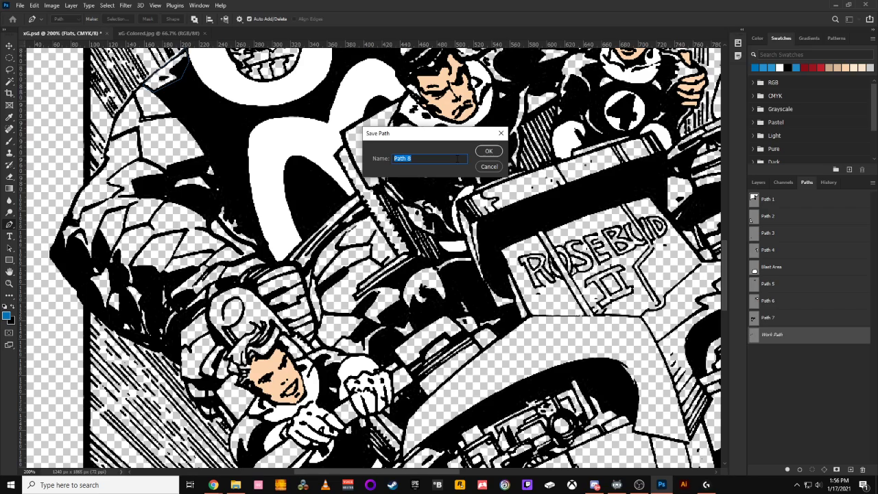
{"action": "key", "text": "Return"}
Trace the outer edge of the dark-haired man's near arm in Path 8, from his collar down past the elbow.
{"action": "key", "text": "ctrl+minus"}
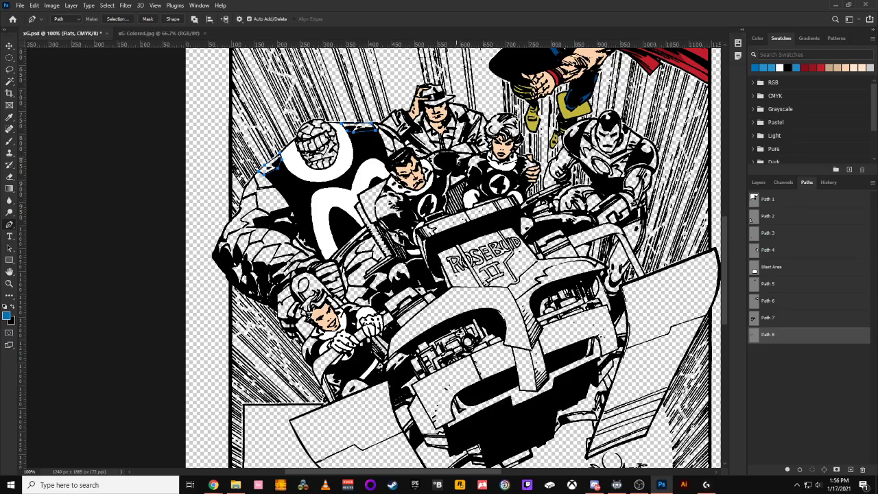
{"action": "key", "text": "ctrl+plus"}
{"action": "key", "text": "ctrl+plus"}
{"action": "left_click_drag", "start_coordinate": [362, 255], "coordinate": [158, 377]}
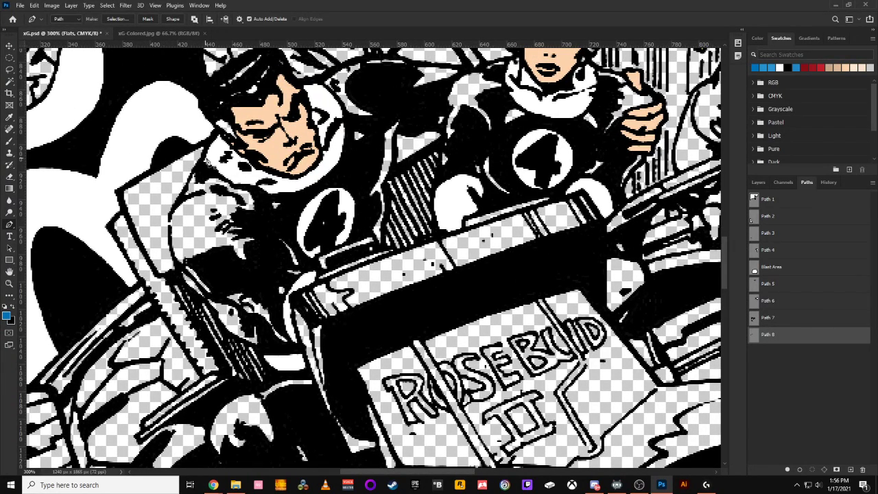
{"action": "left_click", "coordinate": [200, 165]}
{"action": "mouse_move", "coordinate": [169, 218]}
{"action": "left_mouse_down"}
{"action": "mouse_move", "coordinate": [158, 240]}
{"action": "mouse_move", "coordinate": [169, 221]}
{"action": "left_mouse_up"}
{"action": "left_click", "coordinate": [172, 243]}
{"action": "left_click", "coordinate": [181, 267]}
{"action": "left_click", "coordinate": [185, 285]}
{"action": "left_click", "coordinate": [204, 299]}
{"action": "left_click", "coordinate": [226, 333]}
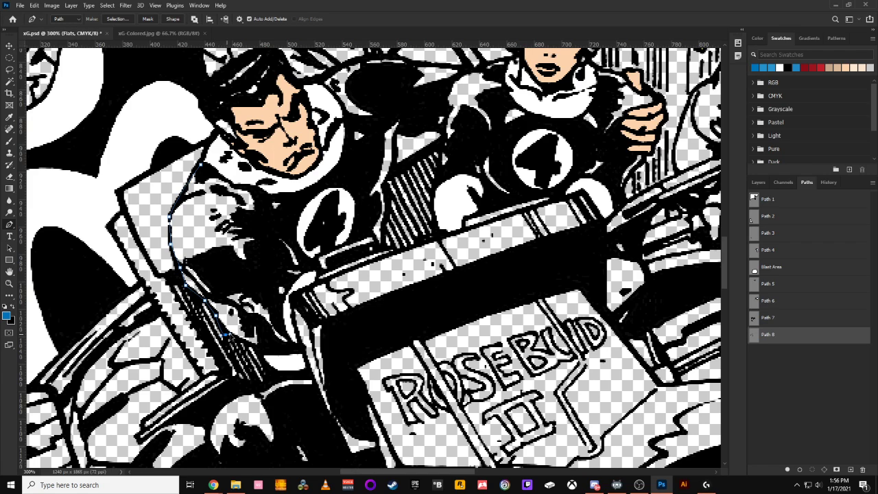
Close the dark-haired man's arm outline along the forearm, the chest and the underside of the white collar.
{"action": "left_click", "coordinate": [256, 347]}
{"action": "left_click", "coordinate": [302, 349]}
{"action": "mouse_move", "coordinate": [309, 274]}
{"action": "left_mouse_down"}
{"action": "mouse_move", "coordinate": [333, 265]}
{"action": "mouse_move", "coordinate": [304, 263]}
{"action": "left_mouse_up"}
{"action": "left_click", "coordinate": [281, 198]}
{"action": "left_click", "coordinate": [253, 191]}
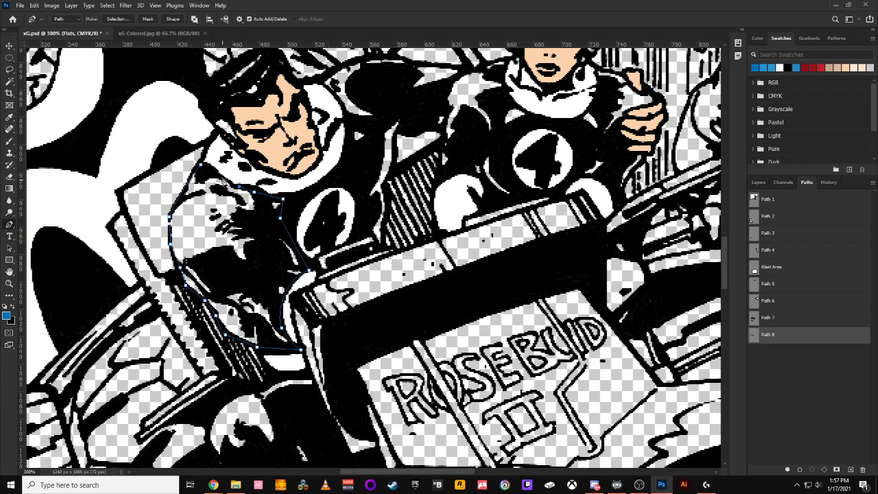
{"action": "left_click", "coordinate": [220, 180]}
{"action": "left_click", "coordinate": [200, 166]}
Outline the side of the dark-haired man's torso and his outstretched arm with another Pen path in Path 8.
{"action": "left_click_drag", "start_coordinate": [369, 144], "coordinate": [290, 200]}
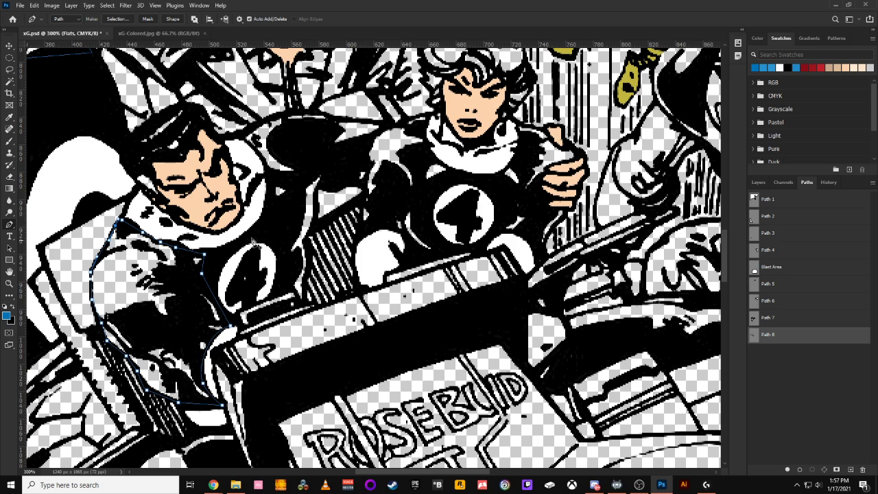
{"action": "left_click_drag", "start_coordinate": [330, 176], "coordinate": [275, 216]}
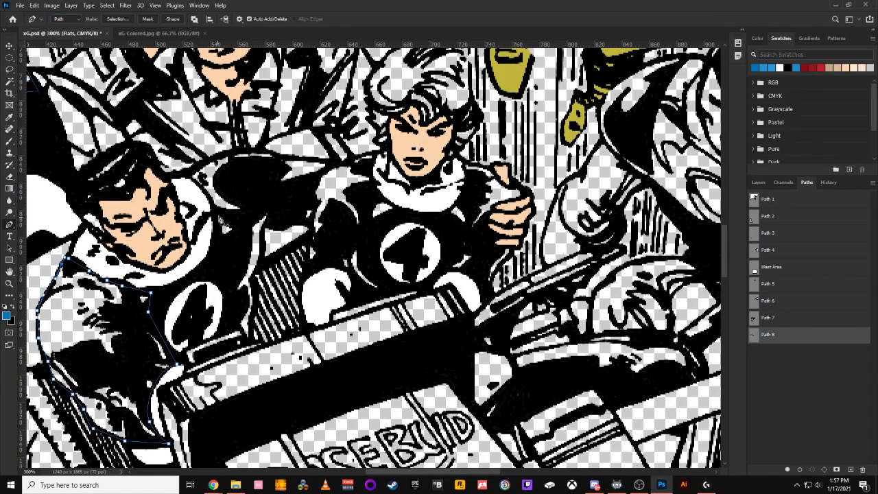
{"action": "left_click_drag", "start_coordinate": [218, 231], "coordinate": [217, 248]}
{"action": "left_click", "coordinate": [230, 263]}
{"action": "left_click", "coordinate": [233, 288]}
{"action": "left_click", "coordinate": [235, 315]}
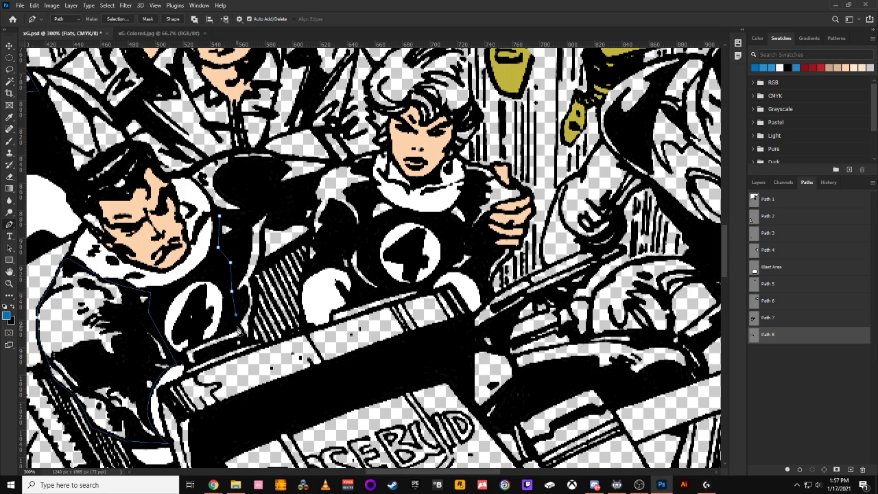
{"action": "left_click", "coordinate": [247, 338]}
{"action": "left_click", "coordinate": [257, 287]}
{"action": "left_click", "coordinate": [272, 200]}
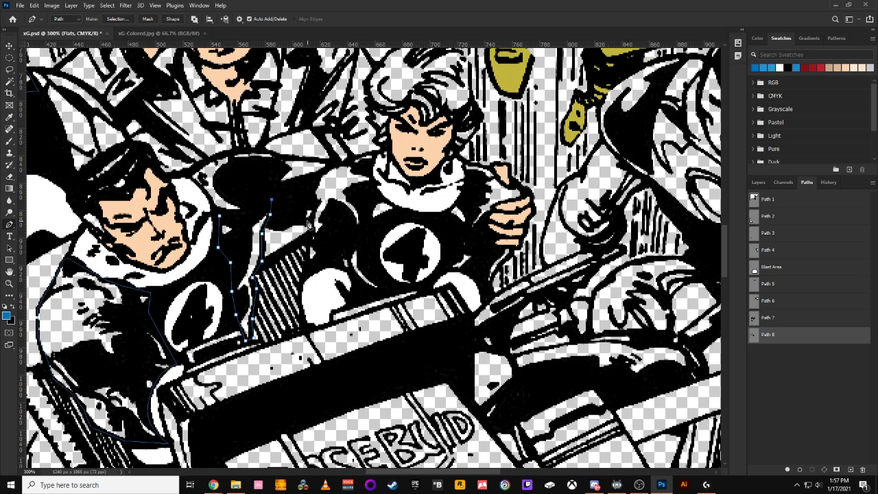
{"action": "left_click", "coordinate": [309, 223]}
{"action": "key", "text": "ctrl+minus"}
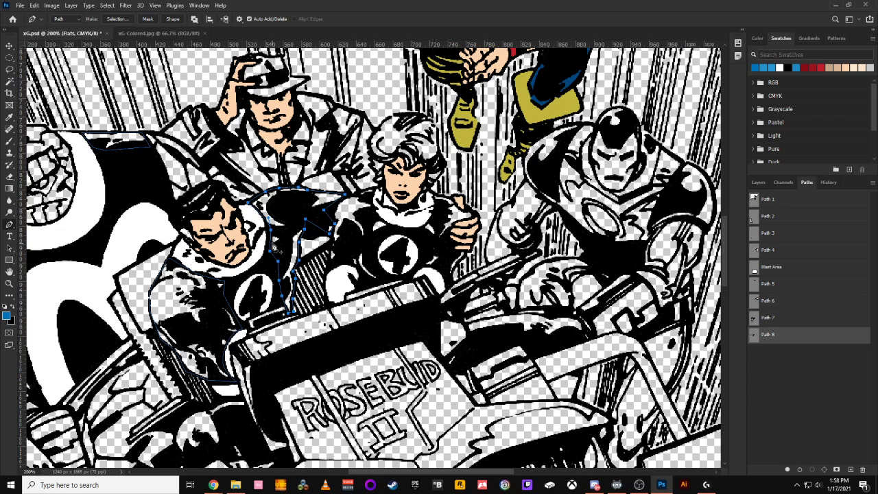
Load Path 8 as a selection and fill it with the blue foreground color on the Flats layer.
{"action": "left_click", "coordinate": [759, 343]}
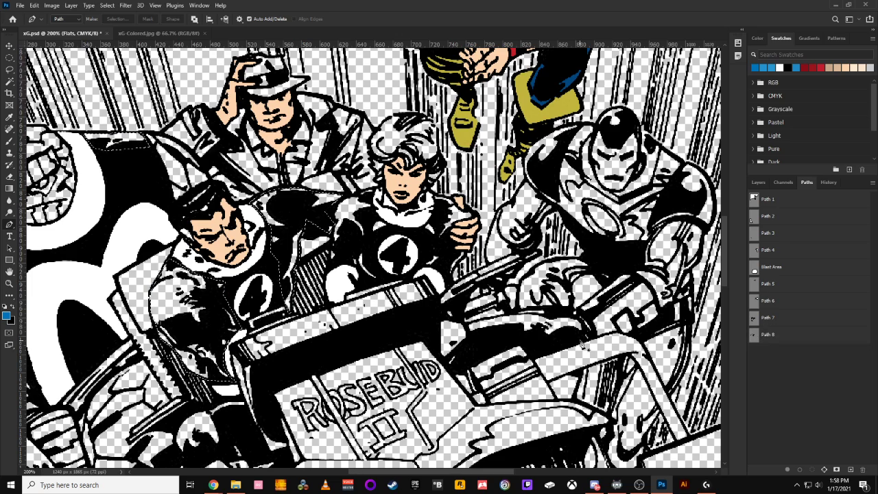
{"action": "left_click", "coordinate": [757, 182]}
{"action": "key", "text": "alt+BackSpace"}
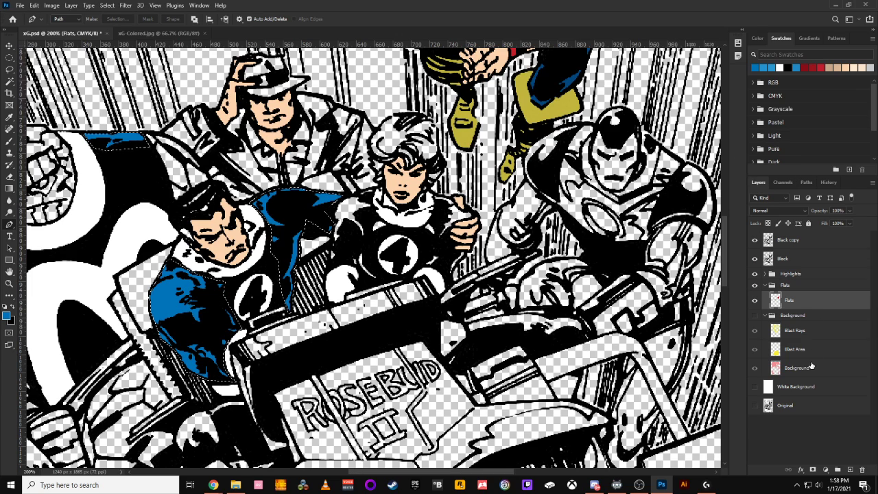
{"action": "key", "text": "ctrl+minus"}
{"action": "key", "text": "ctrl+minus"}
{"action": "key", "text": "ctrl+minus"}
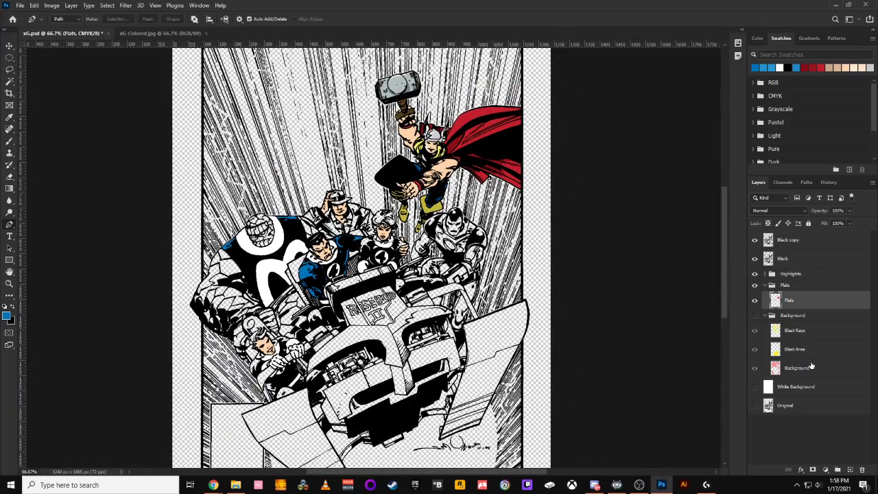
Check the published cover and outline the uncolored costume sliver at the Thing's waist beneath his near arm with a Pen path.
{"action": "left_click", "coordinate": [191, 34]}
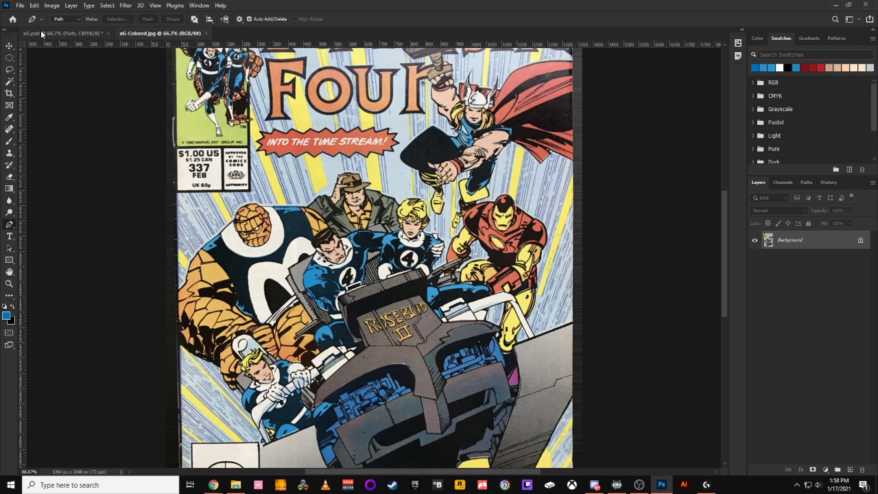
{"action": "left_click", "coordinate": [40, 30]}
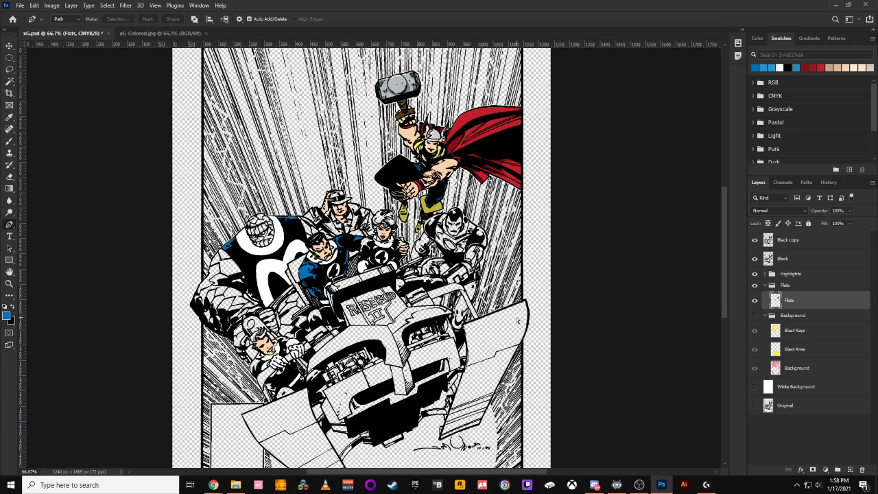
{"action": "key", "text": "ctrl+plus"}
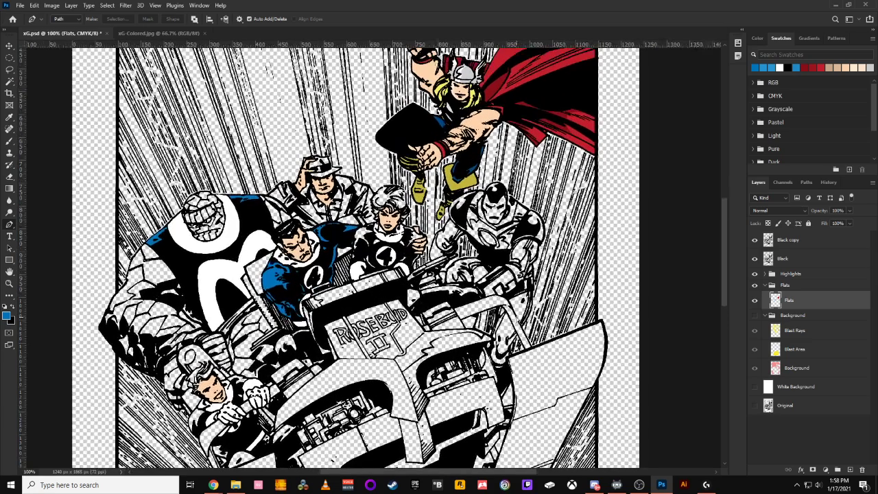
{"action": "key", "text": "ctrl+plus"}
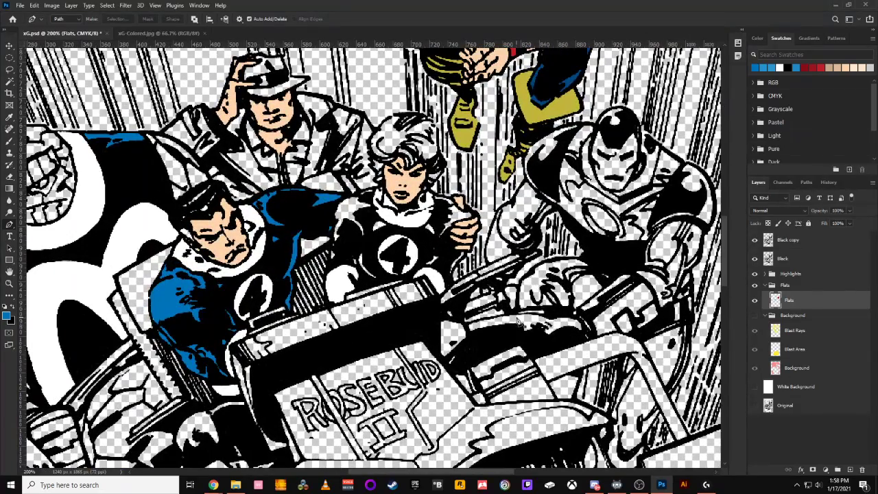
{"action": "left_click_drag", "start_coordinate": [118, 296], "coordinate": [486, 231]}
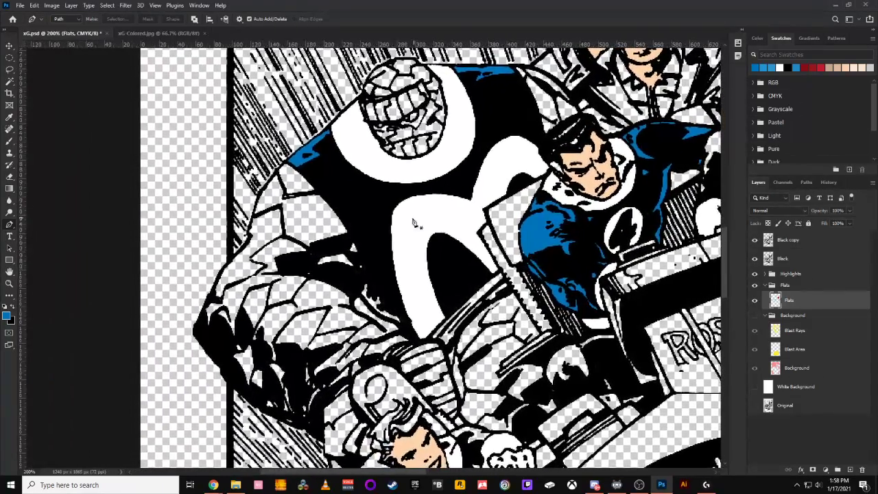
{"action": "left_click", "coordinate": [368, 275]}
{"action": "left_click", "coordinate": [356, 288]}
{"action": "left_click", "coordinate": [376, 310]}
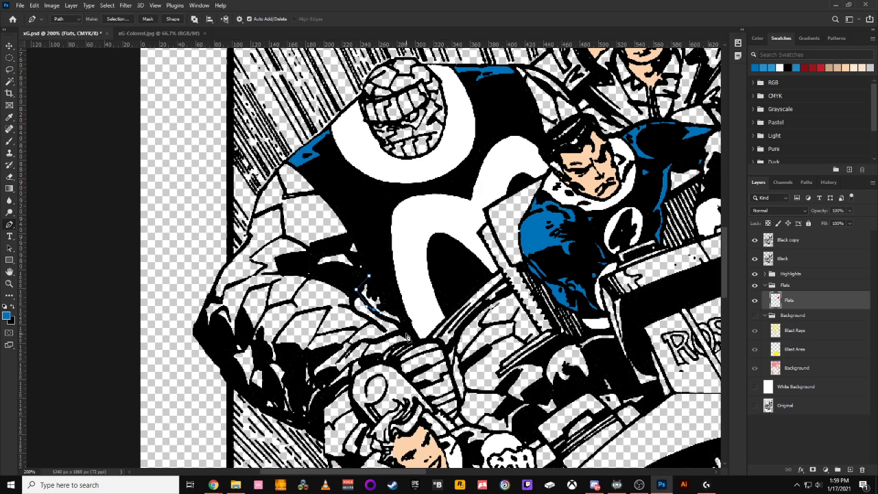
{"action": "left_click", "coordinate": [401, 329]}
{"action": "left_click_drag", "start_coordinate": [402, 314], "coordinate": [398, 305]}
{"action": "left_click", "coordinate": [371, 277]}
Load the Thing's waist outline from the work path as a selection and fill it with the blue foreground color.
{"action": "key", "text": "ctrl+minus"}
{"action": "key", "text": "ctrl+minus"}
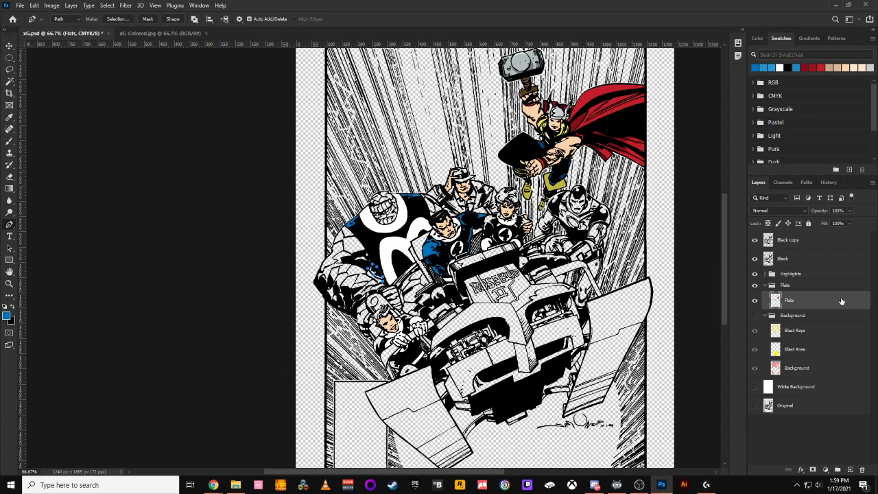
{"action": "left_click", "coordinate": [807, 183]}
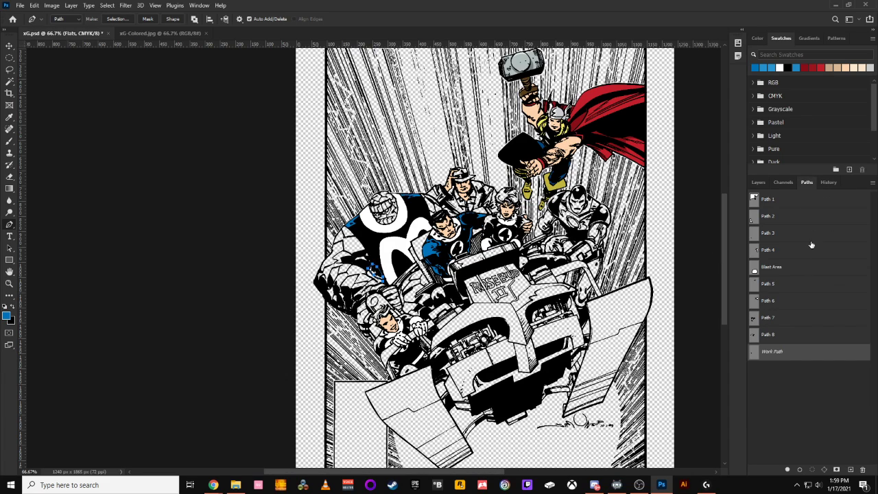
{"action": "left_click", "coordinate": [754, 365]}
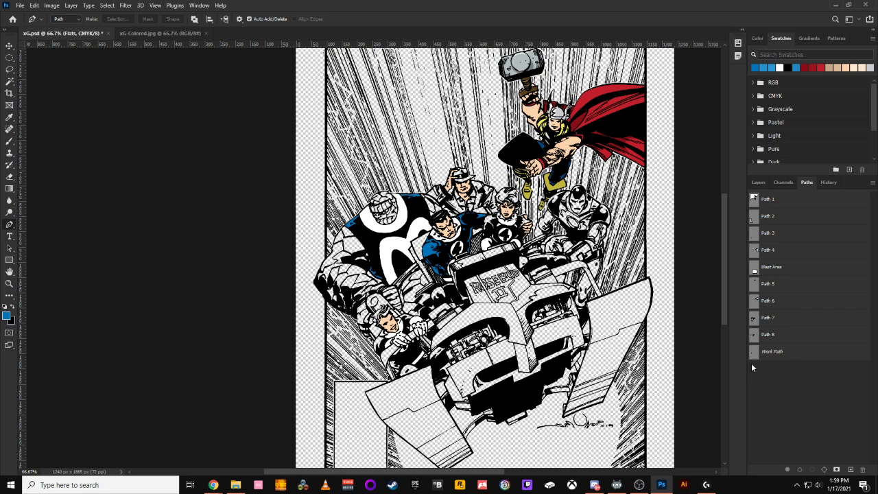
{"action": "key", "text": "ctrl+plus"}
{"action": "key", "text": "ctrl+plus"}
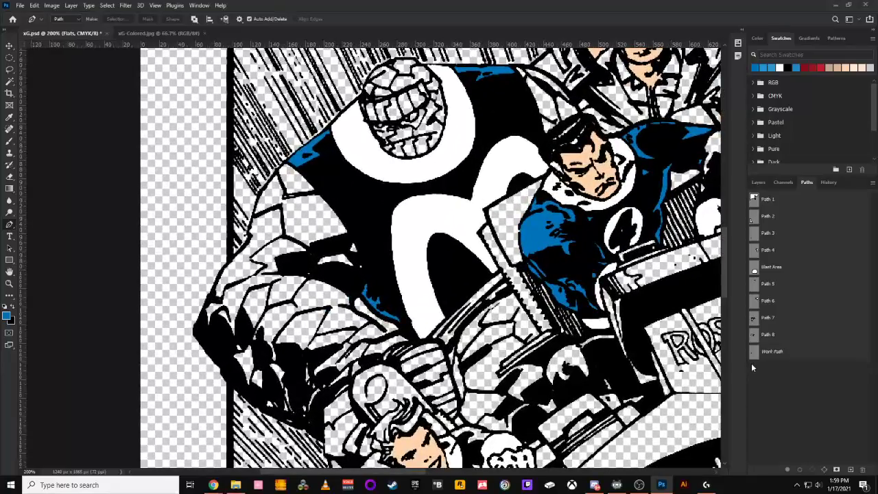
{"action": "key", "text": "ctrl+minus"}
{"action": "key", "text": "ctrl+minus"}
{"action": "key", "text": "ctrl+minus"}
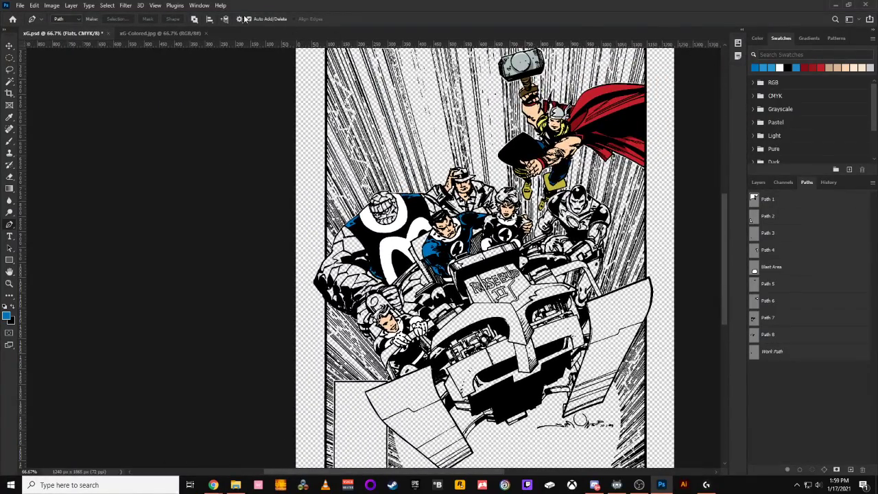
Consult the published cover and trace the top, outer side and underside of the dark-haired man's bent knee with the Pen tool.
{"action": "left_click", "coordinate": [159, 33]}
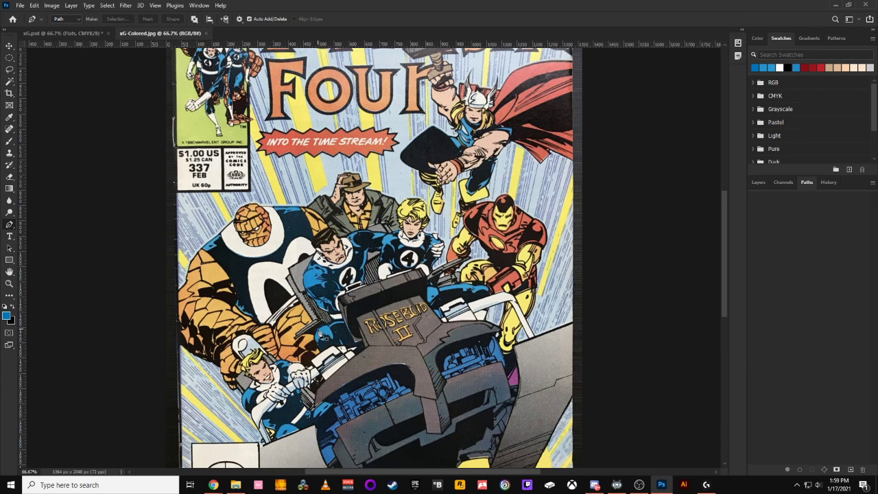
{"action": "left_click", "coordinate": [62, 33]}
{"action": "key", "text": "ctrl+plus"}
{"action": "left_click_drag", "start_coordinate": [483, 310], "coordinate": [376, 228]}
{"action": "key", "text": "ctrl+plus"}
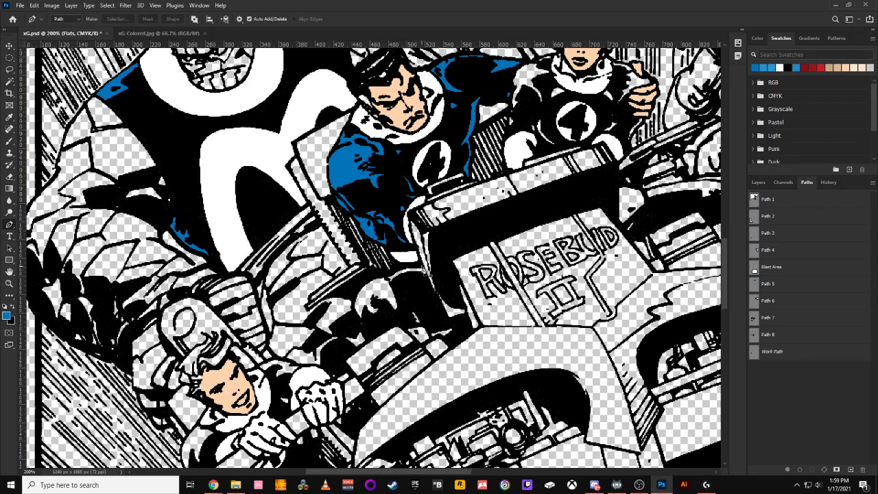
{"action": "left_click", "coordinate": [425, 271]}
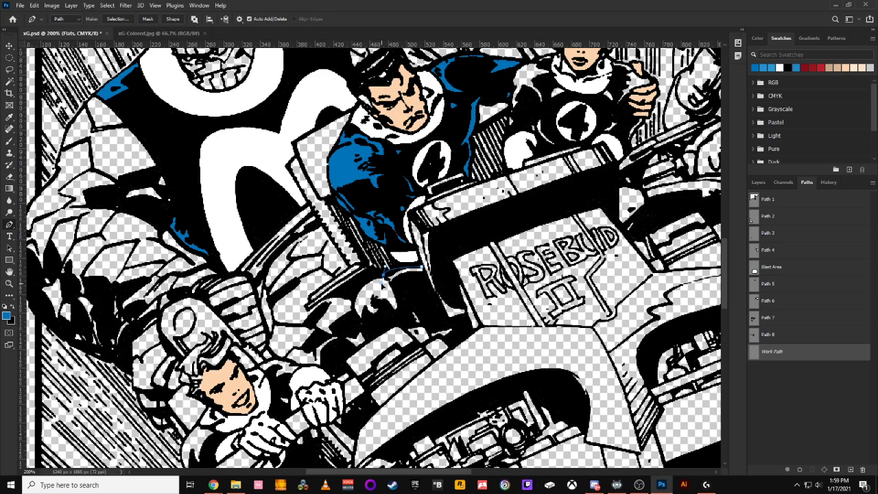
{"action": "left_click_drag", "start_coordinate": [357, 317], "coordinate": [362, 334]}
{"action": "left_click", "coordinate": [369, 331]}
{"action": "left_click", "coordinate": [406, 320]}
Close the dark-haired man's leg outline along the lower leg and the edge of the ROSEBUD II console.
{"action": "left_click", "coordinate": [428, 325]}
{"action": "left_click", "coordinate": [431, 339]}
{"action": "left_click", "coordinate": [453, 339]}
{"action": "left_click", "coordinate": [463, 324]}
{"action": "left_click", "coordinate": [440, 340]}
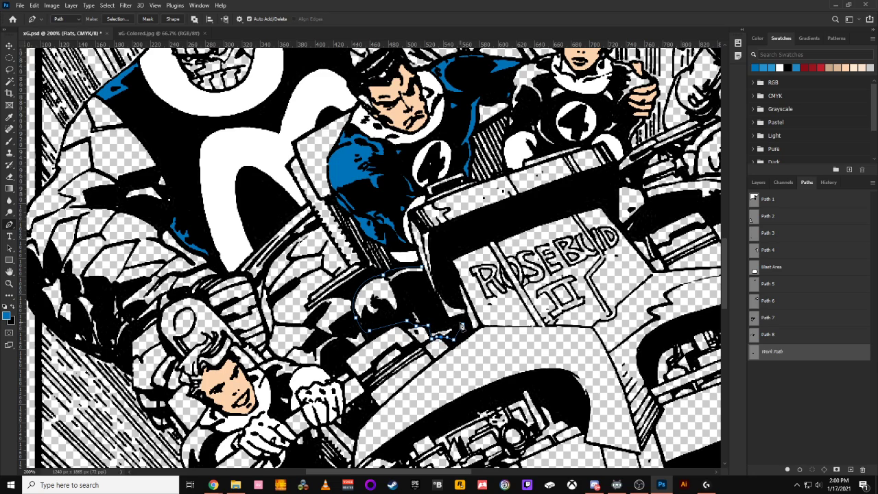
{"action": "left_click", "coordinate": [463, 324]}
{"action": "left_click", "coordinate": [420, 309]}
{"action": "left_click", "coordinate": [423, 270]}
Save the leg outline as Path 9 and fill its selection with the blue foreground color on the Flats layer.
{"action": "key", "text": "ctrl+minus"}
{"action": "key", "text": "ctrl+minus"}
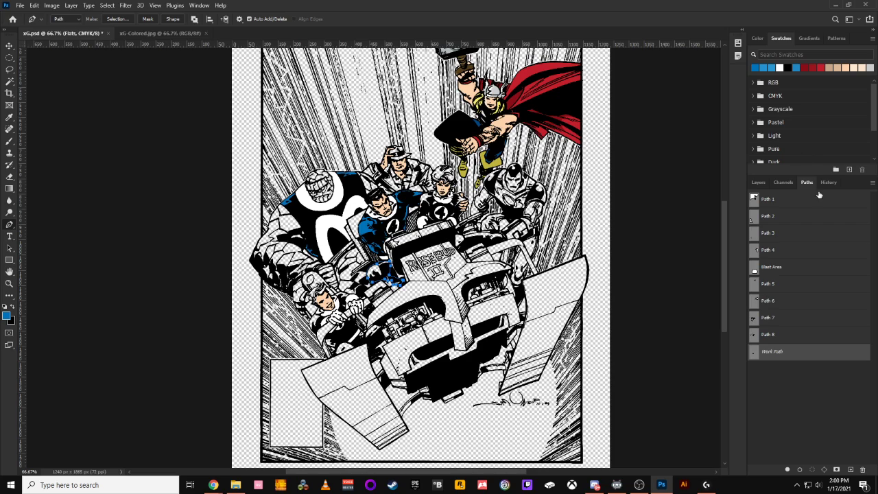
{"action": "left_click", "coordinate": [759, 182]}
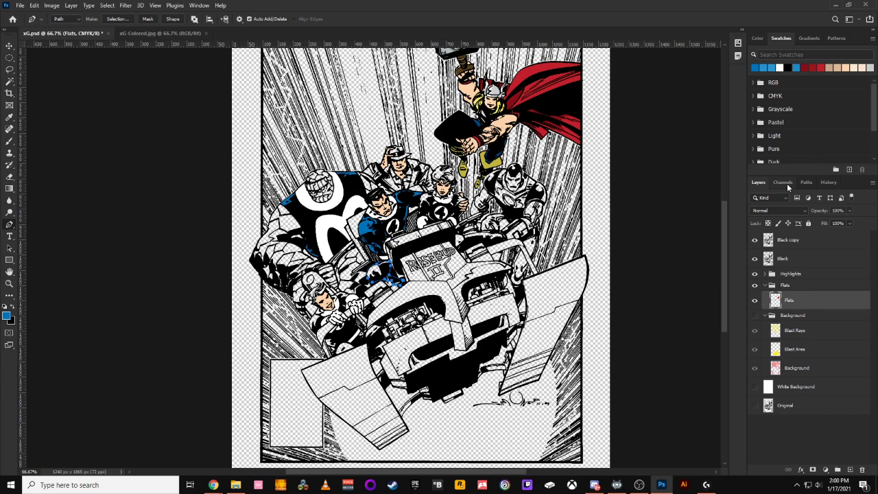
{"action": "left_click", "coordinate": [807, 183]}
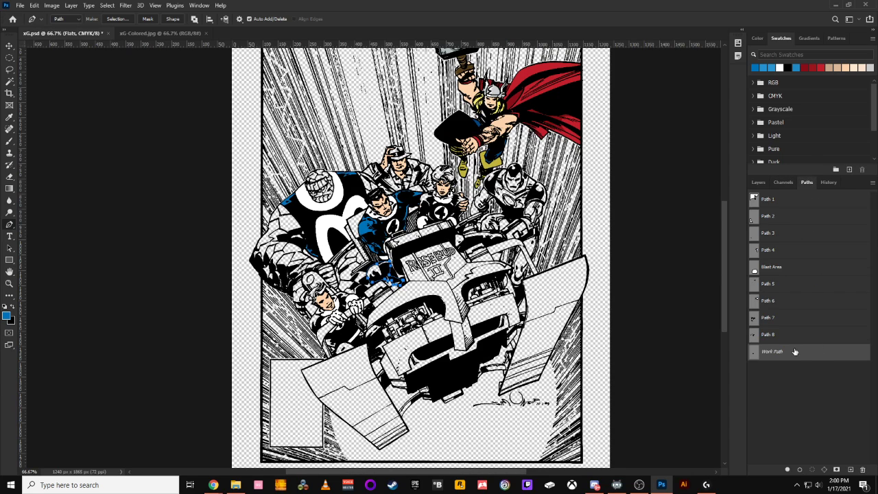
{"action": "double_click", "coordinate": [773, 352]}
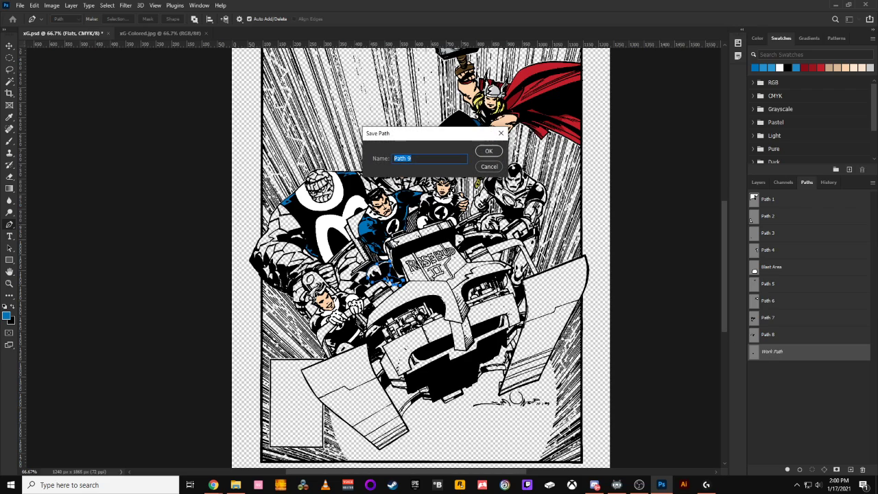
{"action": "left_click", "coordinate": [488, 151]}
{"action": "left_click", "coordinate": [752, 363]}
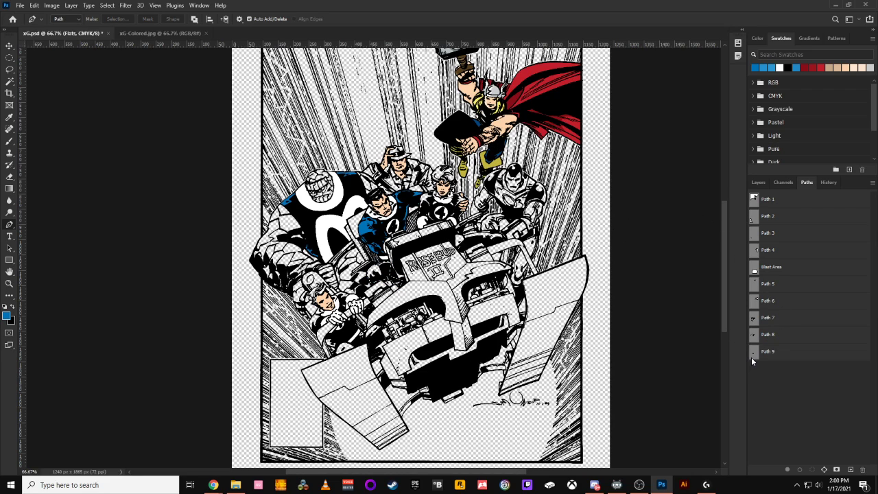
{"action": "key", "text": "ctrl+f"}
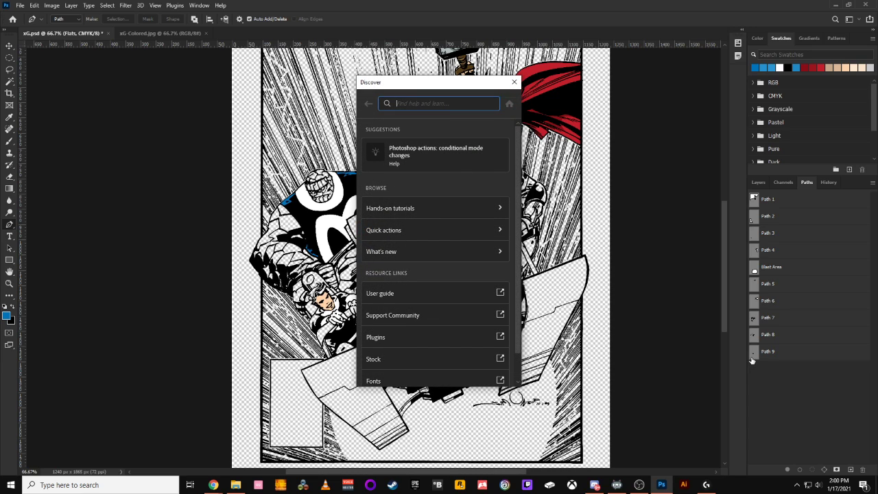
{"action": "left_click", "coordinate": [514, 83]}
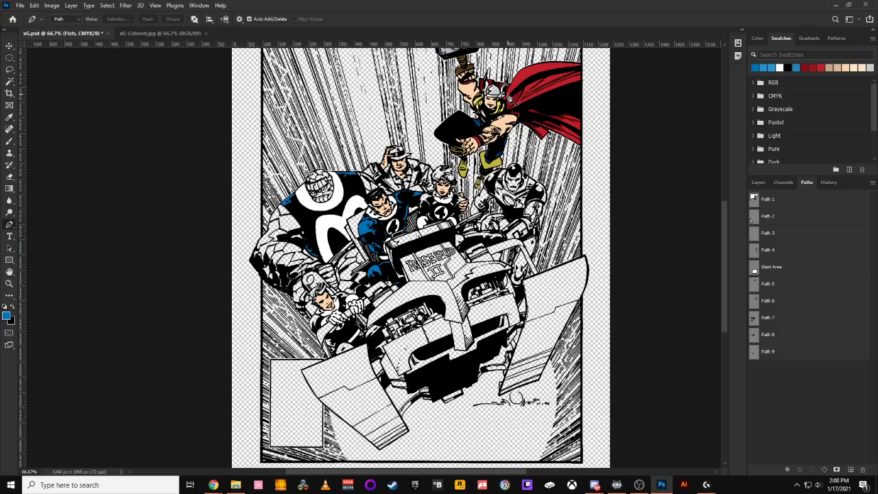
Trace the woman's costume with a Pen path from her shoulder down the arm, above the white glove and beside the chest emblem.
{"action": "key", "text": "ctrl+plus"}
{"action": "key", "text": "ctrl+plus"}
{"action": "left_click_drag", "start_coordinate": [520, 106], "coordinate": [410, 251]}
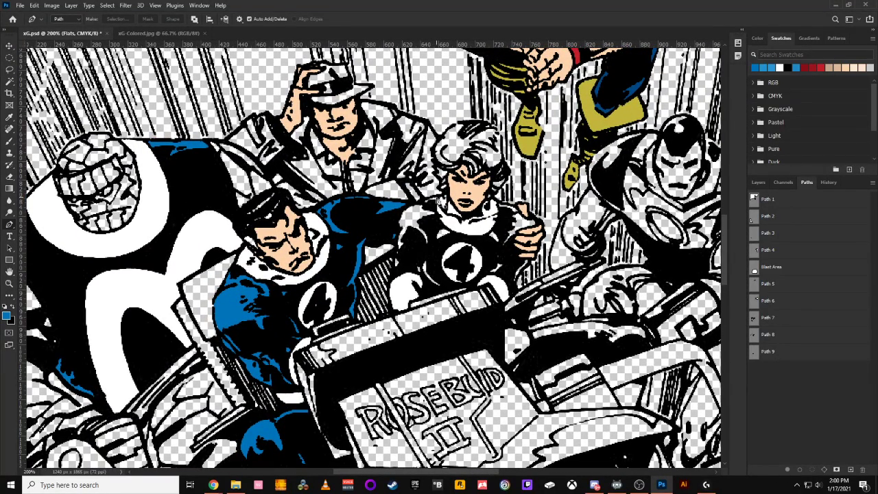
{"action": "left_click", "coordinate": [439, 198]}
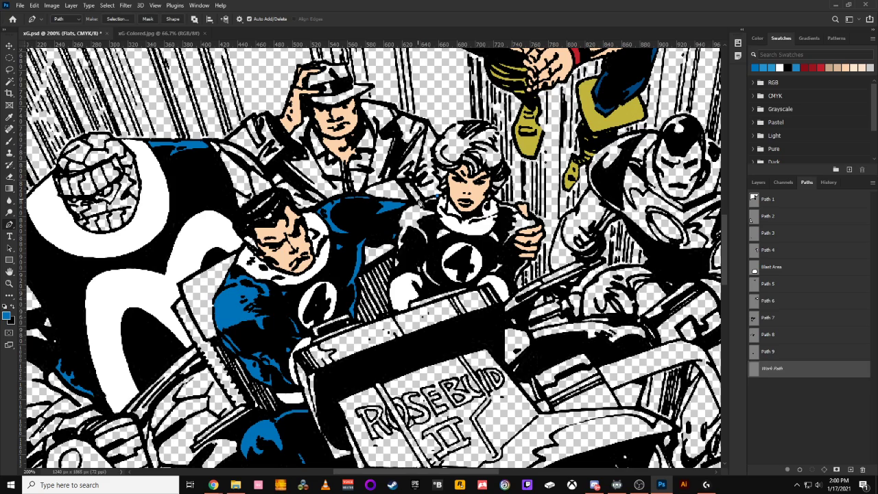
{"action": "left_click", "coordinate": [418, 202]}
{"action": "left_click", "coordinate": [396, 233]}
{"action": "left_click", "coordinate": [391, 277]}
{"action": "left_click_drag", "start_coordinate": [410, 267], "coordinate": [414, 268]}
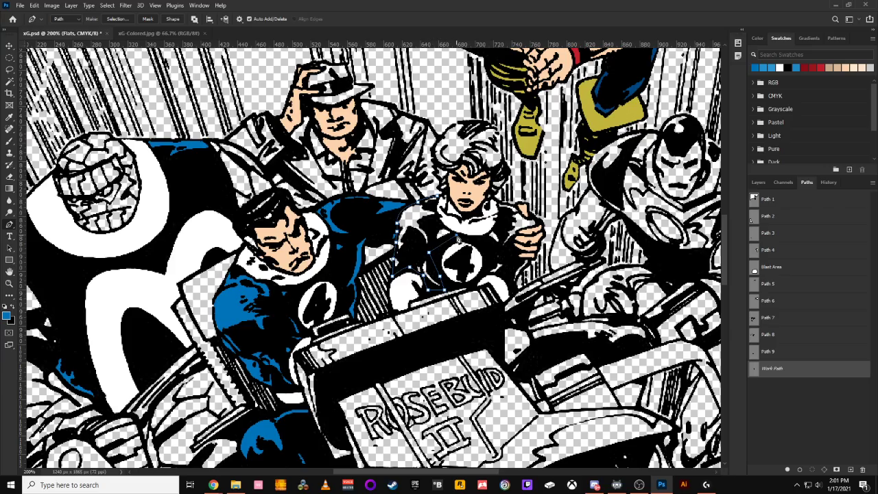
Close the first half of the woman's costume outline along the edge of her white collar up to the shoulder.
{"action": "key", "text": "ctrl+plus"}
{"action": "key", "text": "ctrl+plus"}
{"action": "left_click_drag", "start_coordinate": [465, 235], "coordinate": [294, 321]}
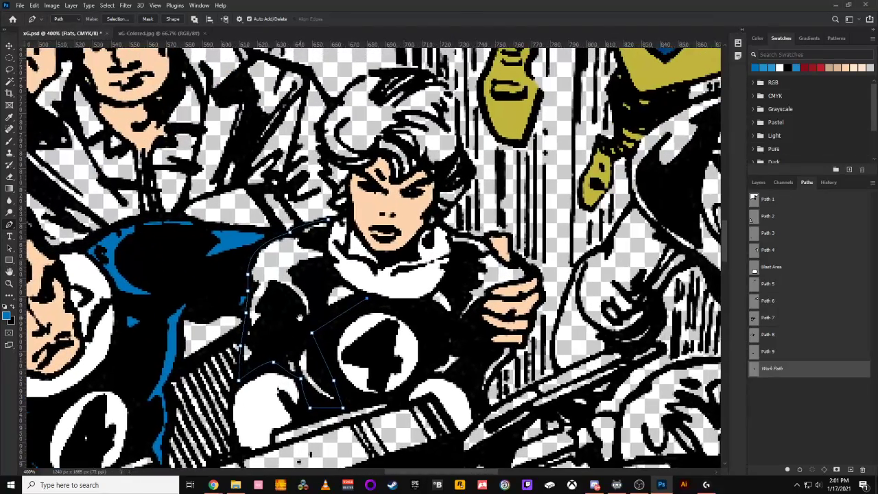
{"action": "left_click_drag", "start_coordinate": [332, 272], "coordinate": [319, 260]}
{"action": "left_click", "coordinate": [328, 256]}
{"action": "left_click", "coordinate": [321, 237]}
{"action": "left_click_drag", "start_coordinate": [328, 220], "coordinate": [320, 220]}
Trace the other half of the woman's costume from the collar past the chest emblem, around the elbow and under her raised hand.
{"action": "left_click_drag", "start_coordinate": [452, 253], "coordinate": [442, 323]}
{"action": "key", "text": "ctrl+z"}
{"action": "key", "text": "ctrl+z"}
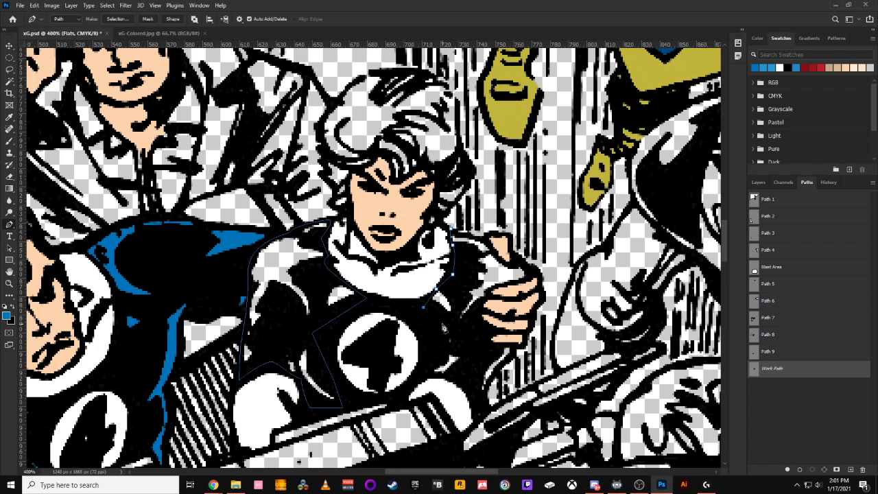
{"action": "left_click", "coordinate": [430, 371]}
{"action": "left_click_drag", "start_coordinate": [445, 379], "coordinate": [440, 380]}
{"action": "left_click", "coordinate": [478, 350]}
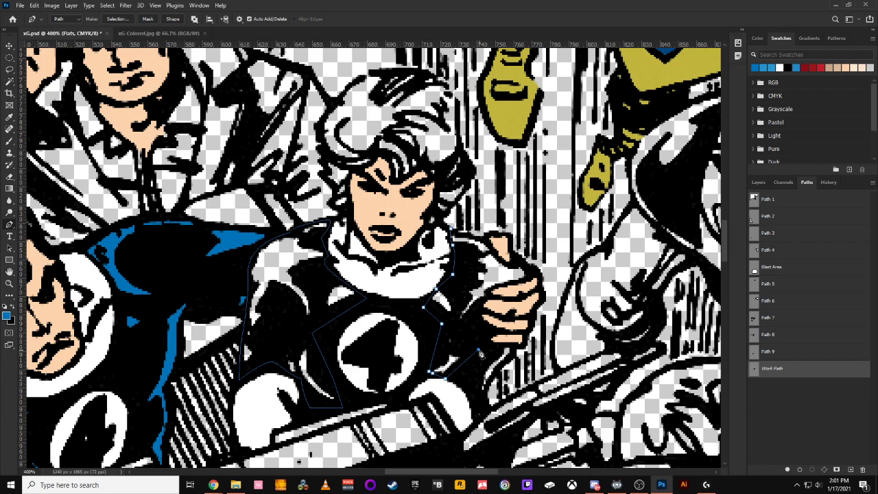
{"action": "left_click", "coordinate": [478, 392]}
{"action": "left_click_drag", "start_coordinate": [516, 360], "coordinate": [474, 327]}
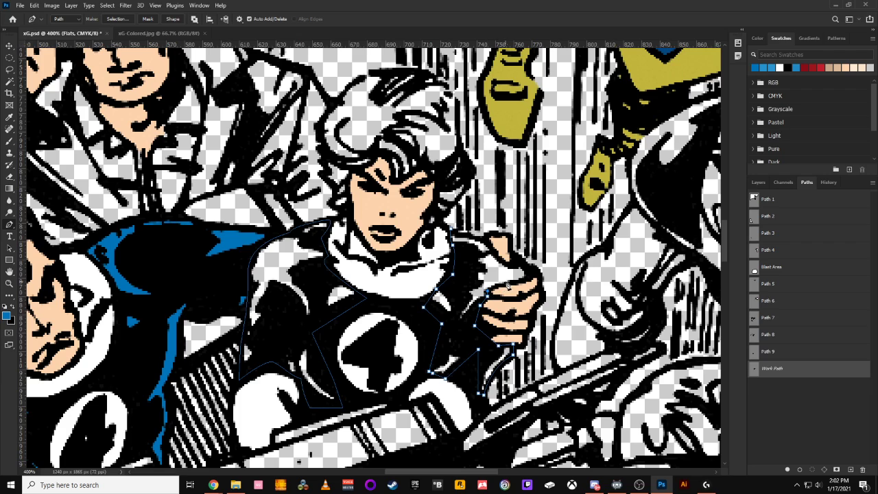
Close the woman's raised-arm outline around the fingers, along the thumb and over the shoulder to the collar.
{"action": "left_click_drag", "start_coordinate": [533, 281], "coordinate": [511, 261]}
{"action": "left_click", "coordinate": [508, 266]}
{"action": "left_click", "coordinate": [489, 244]}
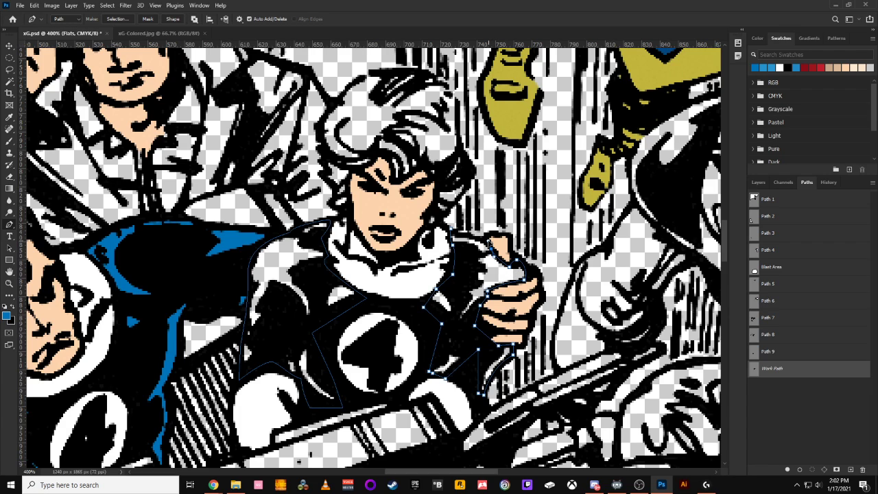
{"action": "left_click", "coordinate": [471, 237]}
{"action": "left_click", "coordinate": [452, 228]}
Save the woman's costume outline as Path 10 and fill its selection with the blue foreground color on the Flats layer.
{"action": "key", "text": "ctrl+minus"}
{"action": "key", "text": "ctrl+minus"}
{"action": "key", "text": "ctrl+minus"}
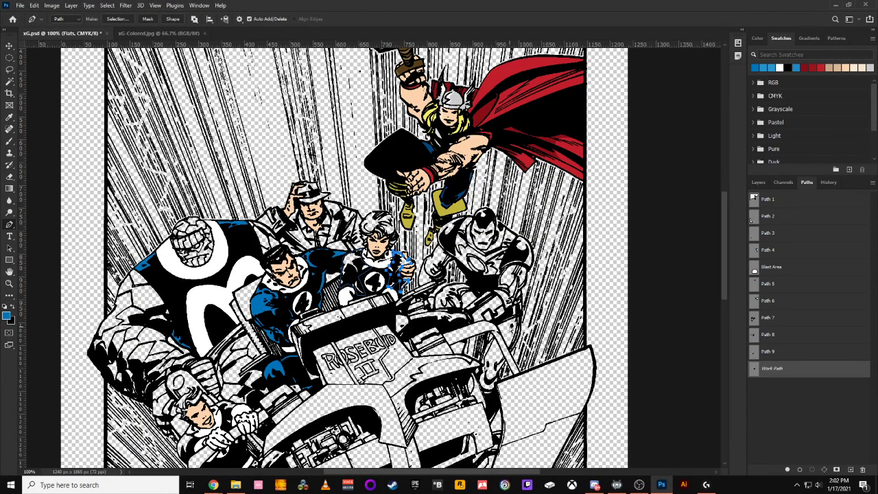
{"action": "double_click", "coordinate": [765, 371]}
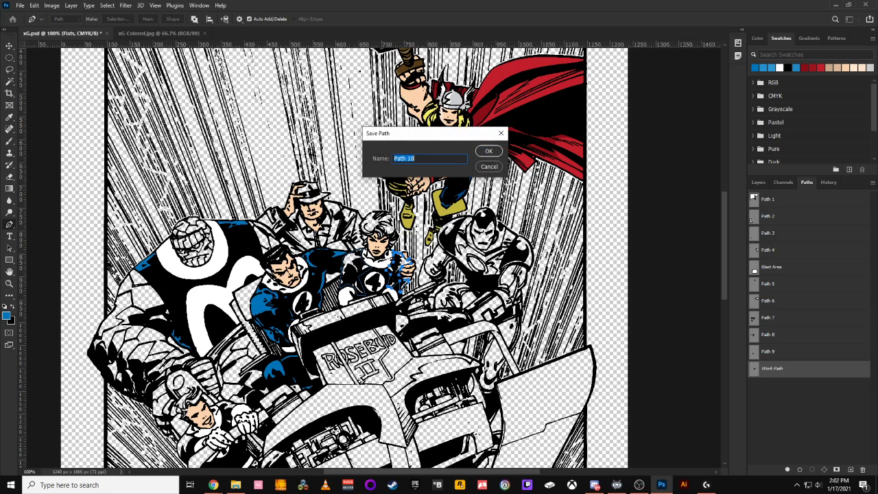
{"action": "left_click", "coordinate": [496, 154]}
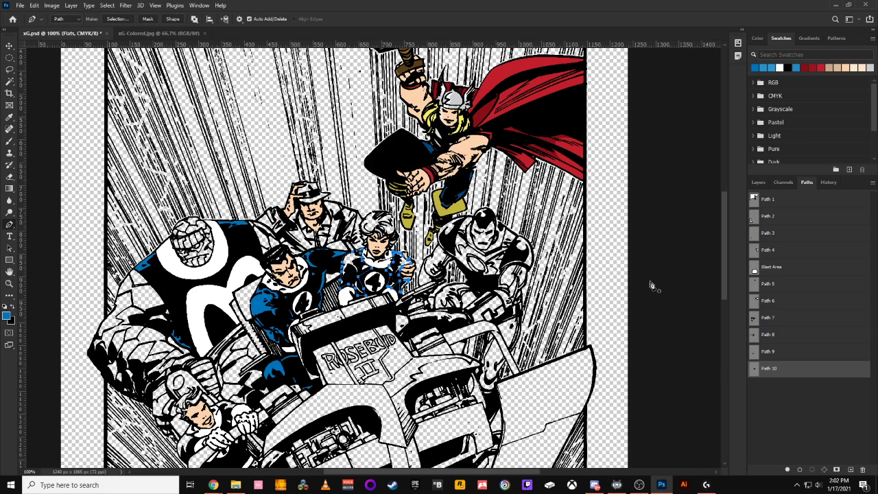
{"action": "left_click", "coordinate": [751, 373], "text": "ctrl"}
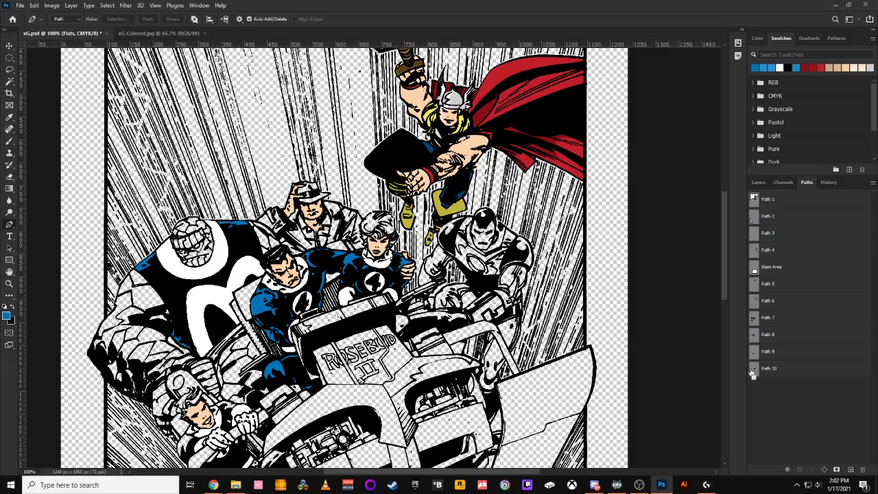
{"action": "key", "text": "ctrl+plus"}
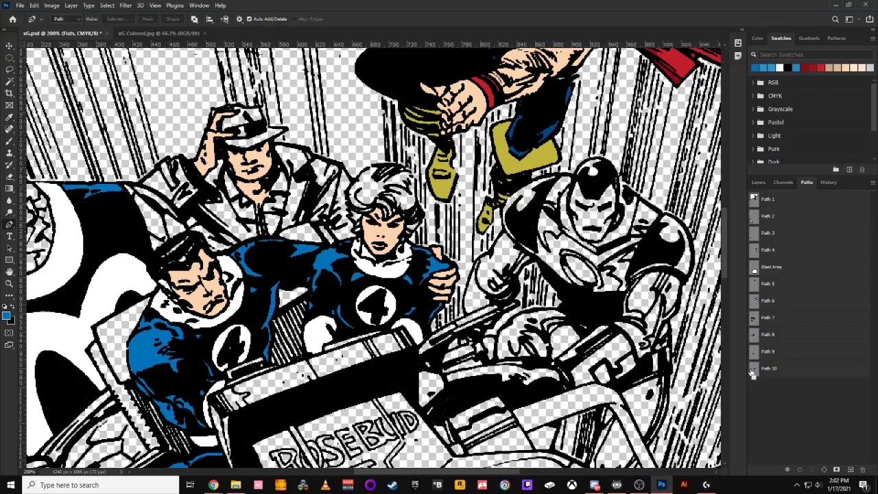
Trace a closed pen path around the blond driver's shoulder and upper arm beside his white collar, above the cockpit edge.
{"action": "left_click_drag", "start_coordinate": [507, 264], "coordinate": [572, 159]}
{"action": "left_click_drag", "start_coordinate": [227, 357], "coordinate": [330, 152]}
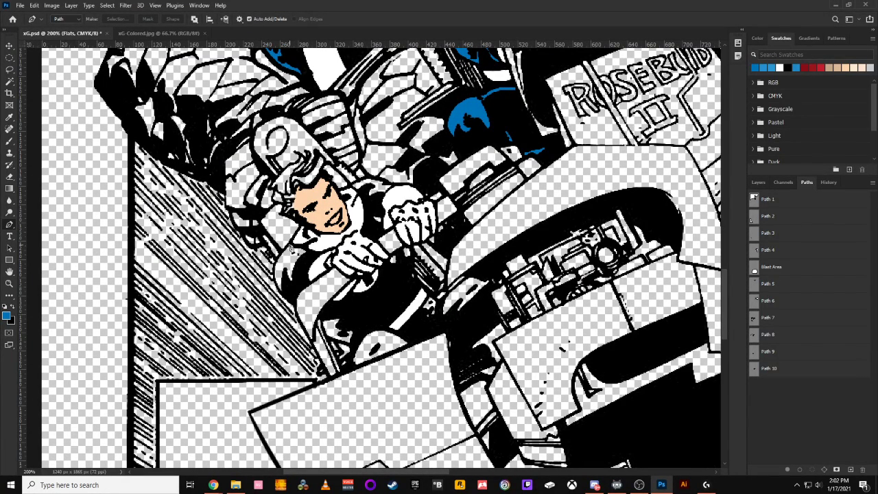
{"action": "left_click", "coordinate": [291, 243]}
{"action": "left_click_drag", "start_coordinate": [276, 283], "coordinate": [317, 255]}
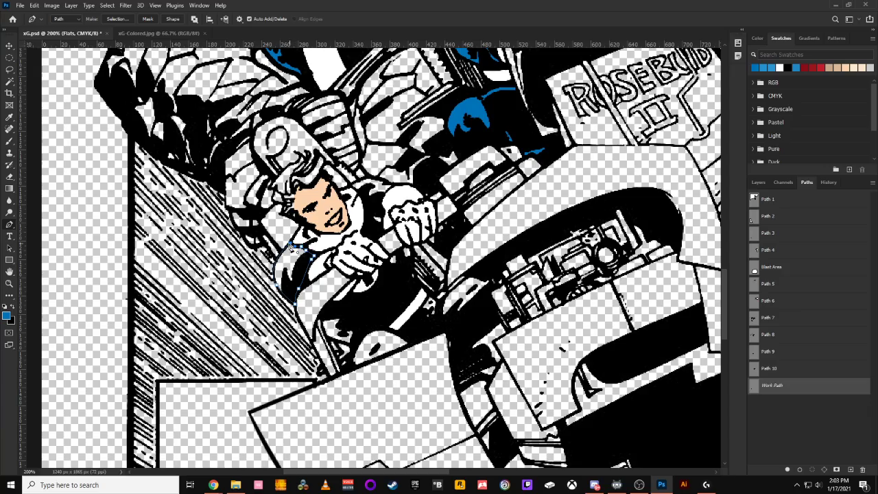
{"action": "left_click", "coordinate": [290, 243]}
Add a closed subpath around the driver's other shoulder, between his white collar and the raised glove.
{"action": "left_click_drag", "start_coordinate": [438, 175], "coordinate": [383, 268]}
{"action": "key", "text": "ctrl+plus"}
{"action": "left_click", "coordinate": [310, 268]}
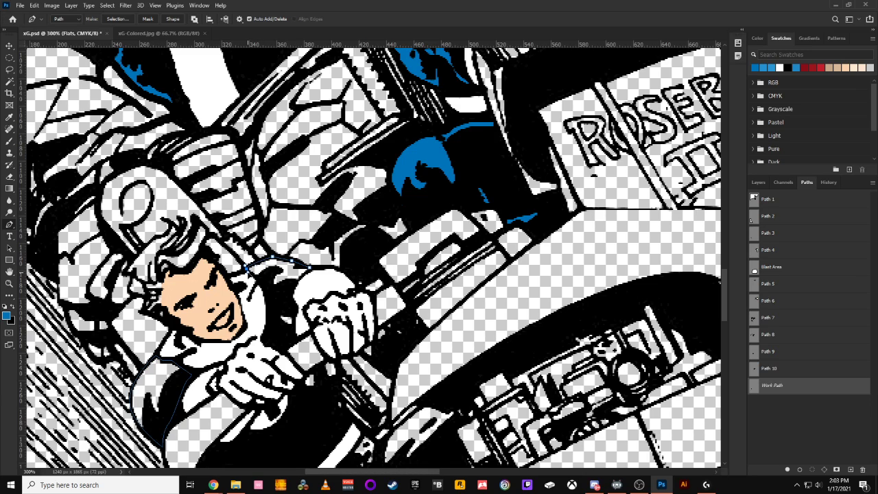
{"action": "left_click", "coordinate": [262, 282]}
{"action": "left_click", "coordinate": [278, 299]}
{"action": "left_click", "coordinate": [310, 267]}
Outline the two small costume patches just below the driver's gloved hands as closed subpaths.
{"action": "left_click", "coordinate": [315, 369]}
{"action": "left_click_drag", "start_coordinate": [303, 384], "coordinate": [300, 398]}
{"action": "left_click", "coordinate": [300, 399]}
{"action": "left_click", "coordinate": [314, 404]}
{"action": "left_click", "coordinate": [323, 388]}
{"action": "left_click", "coordinate": [315, 369]}
{"action": "left_click", "coordinate": [328, 381]}
{"action": "left_click", "coordinate": [335, 379]}
{"action": "left_click", "coordinate": [339, 374]}
{"action": "left_click", "coordinate": [338, 362]}
Fill the driver's costume path selection with the blue foreground color and save the work path as Path 11.
{"action": "left_click", "coordinate": [756, 390]}
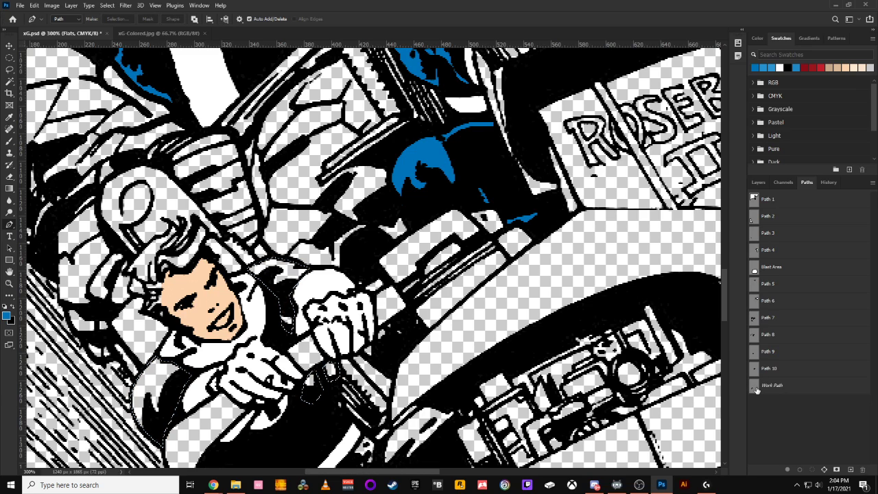
{"action": "key", "text": "alt+BackSpace"}
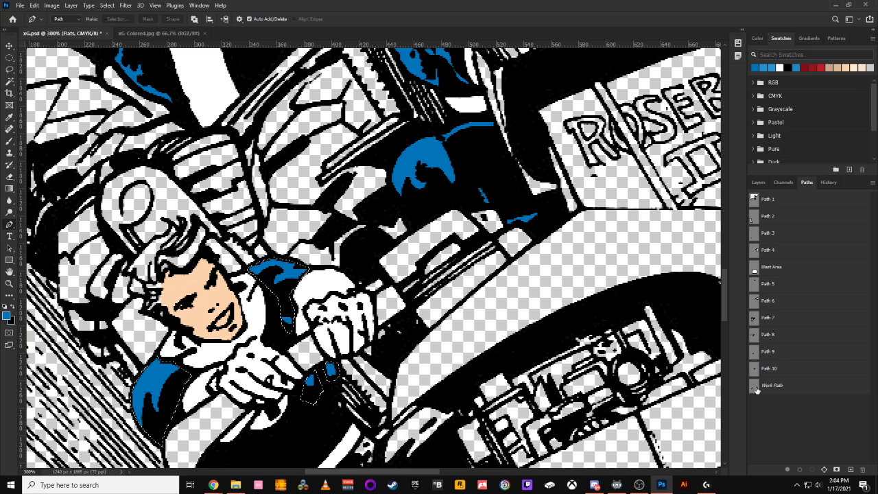
{"action": "double_click", "coordinate": [778, 387]}
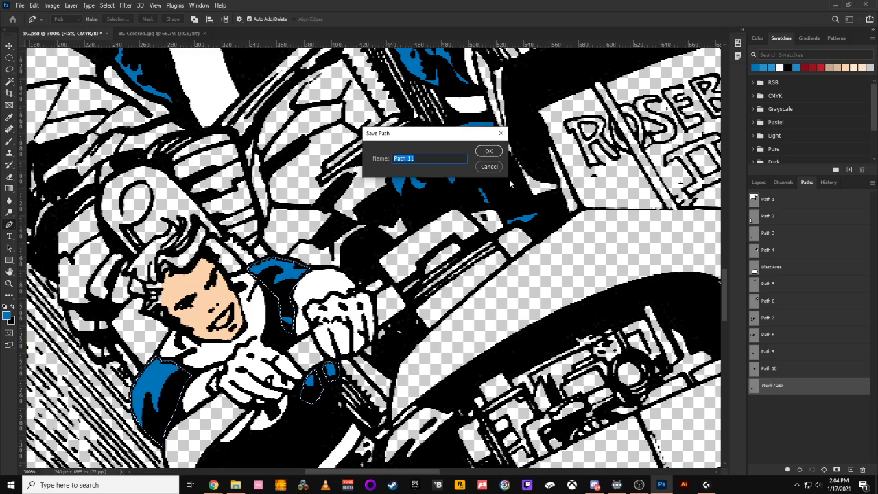
{"action": "left_click", "coordinate": [487, 151]}
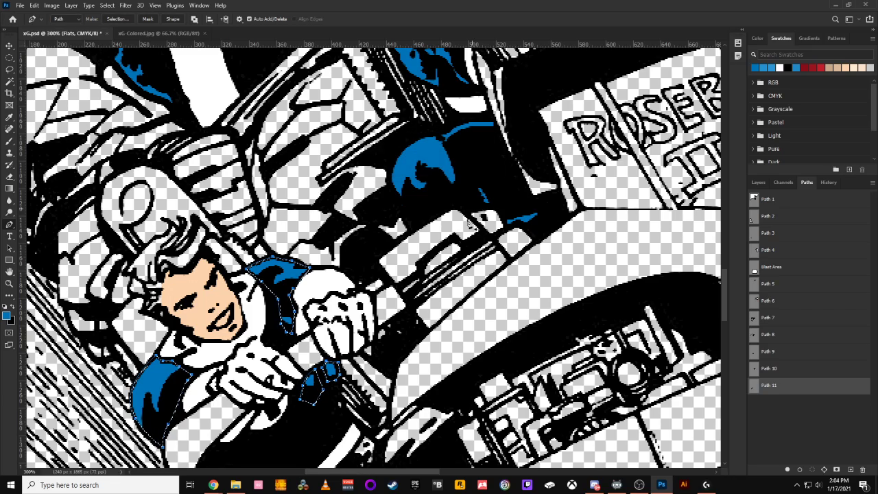
Begin outlining the driver's legs in Path 11 along the seat edge toward the knee, checking the shape against xG-Colored.jpg.
{"action": "key", "text": "ctrl+minus"}
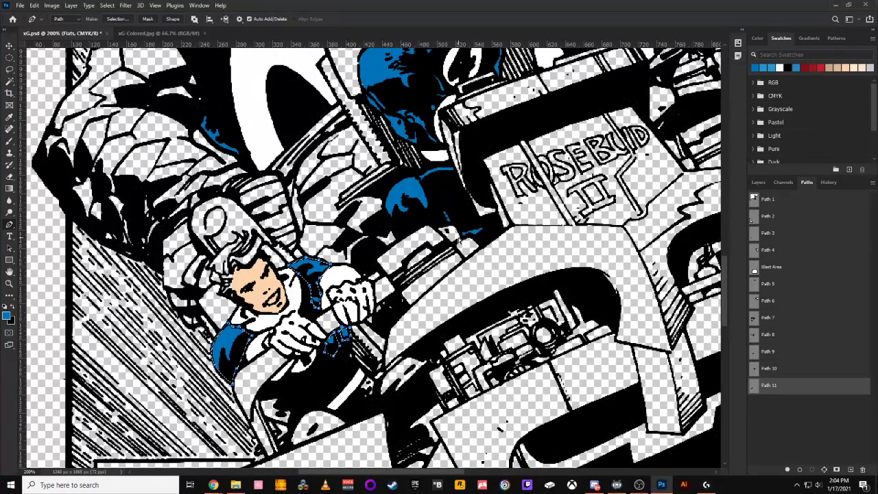
{"action": "left_click", "coordinate": [290, 396], "text": "ctrl"}
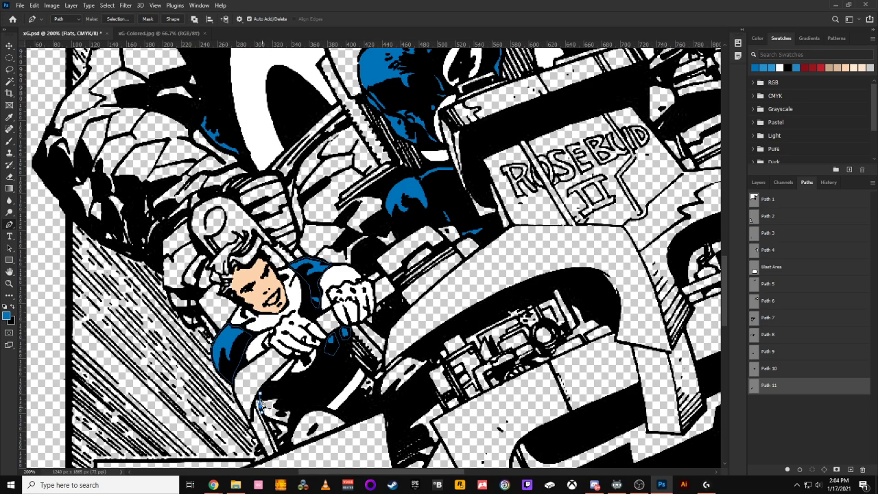
{"action": "left_click", "coordinate": [157, 33]}
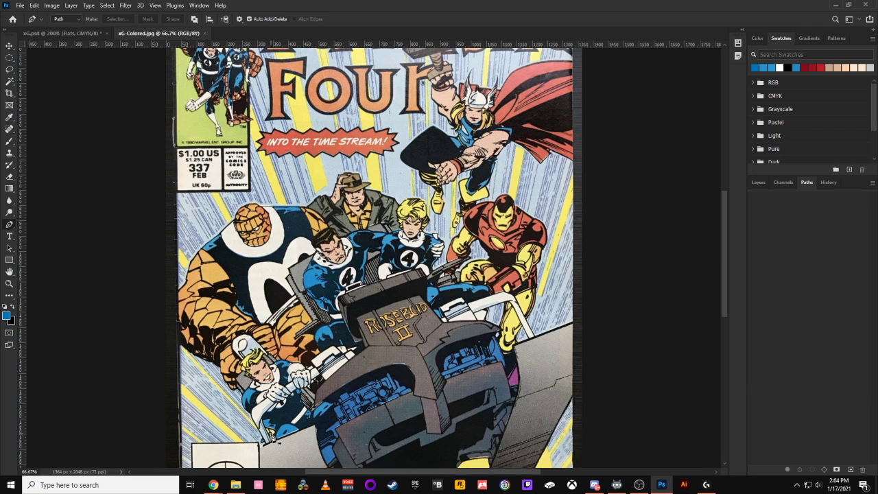
{"action": "left_click", "coordinate": [87, 31]}
{"action": "key", "text": "ctrl+plus"}
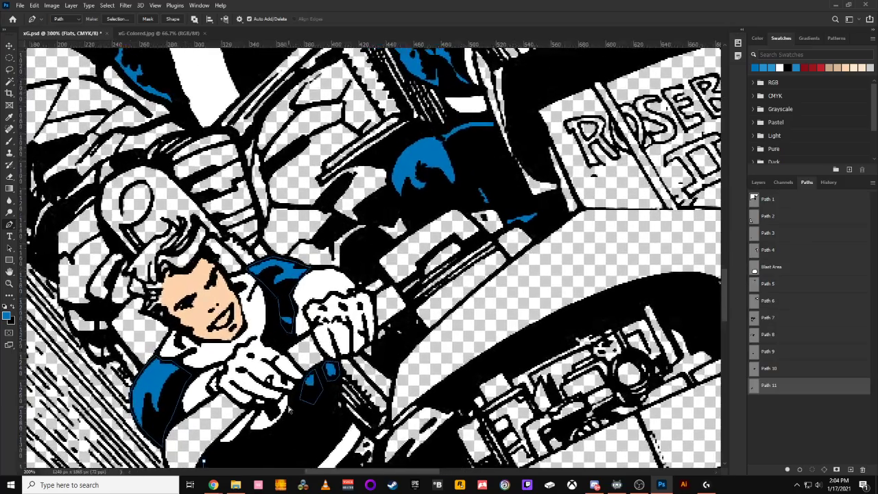
{"action": "left_click_drag", "start_coordinate": [290, 410], "coordinate": [329, 219]}
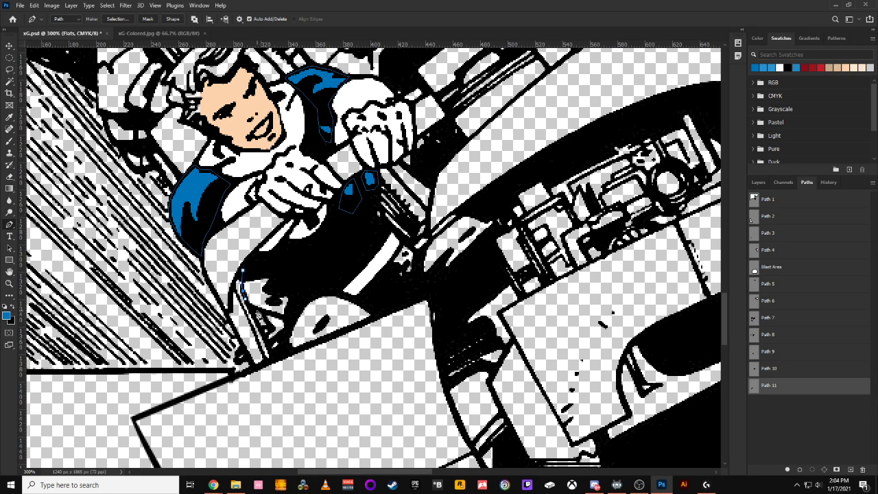
{"action": "left_click", "coordinate": [252, 305]}
{"action": "left_click", "coordinate": [262, 330]}
{"action": "key", "text": "ctrl+z"}
{"action": "key", "text": "ctrl+z"}
{"action": "mouse_move", "coordinate": [289, 318]}
{"action": "left_mouse_down"}
{"action": "mouse_move", "coordinate": [300, 323]}
{"action": "mouse_move", "coordinate": [297, 313]}
{"action": "left_mouse_up"}
{"action": "left_click", "coordinate": [170, 34]}
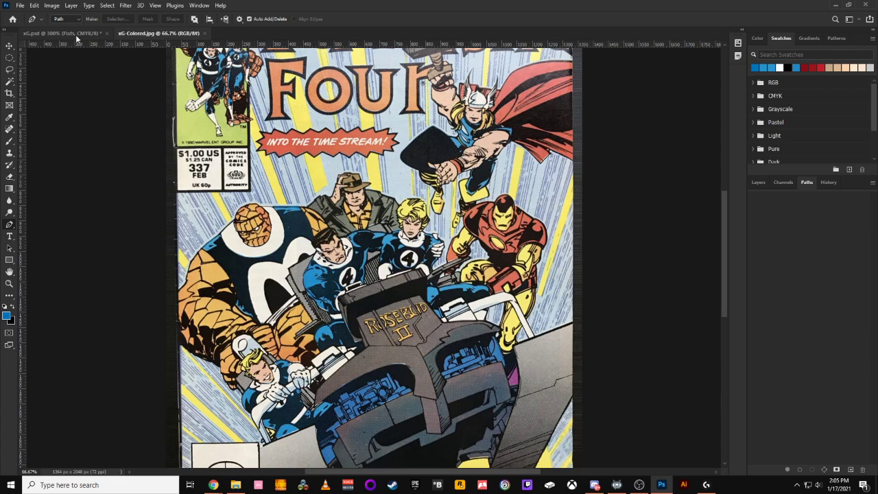
{"action": "left_click", "coordinate": [76, 35]}
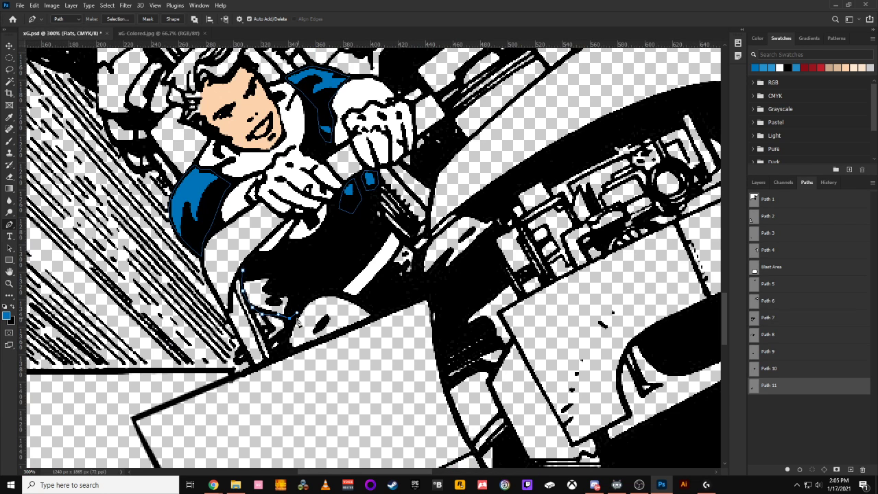
Close the driver's leg outline around the knee, along the vehicle panel edge and back across the black thigh area.
{"action": "left_click", "coordinate": [285, 348]}
{"action": "left_click", "coordinate": [295, 349]}
{"action": "left_click", "coordinate": [382, 310]}
{"action": "left_click_drag", "start_coordinate": [380, 313], "coordinate": [378, 316]}
{"action": "left_click", "coordinate": [320, 288]}
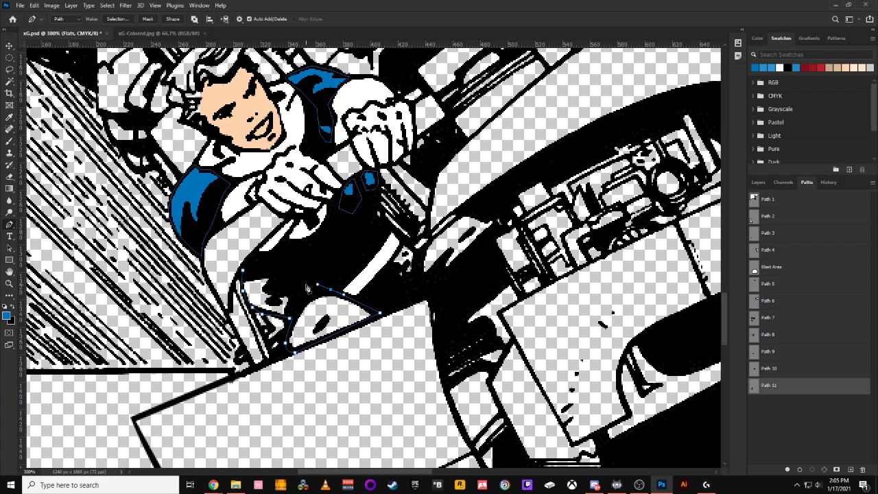
{"action": "left_click", "coordinate": [301, 262]}
{"action": "left_click", "coordinate": [242, 269]}
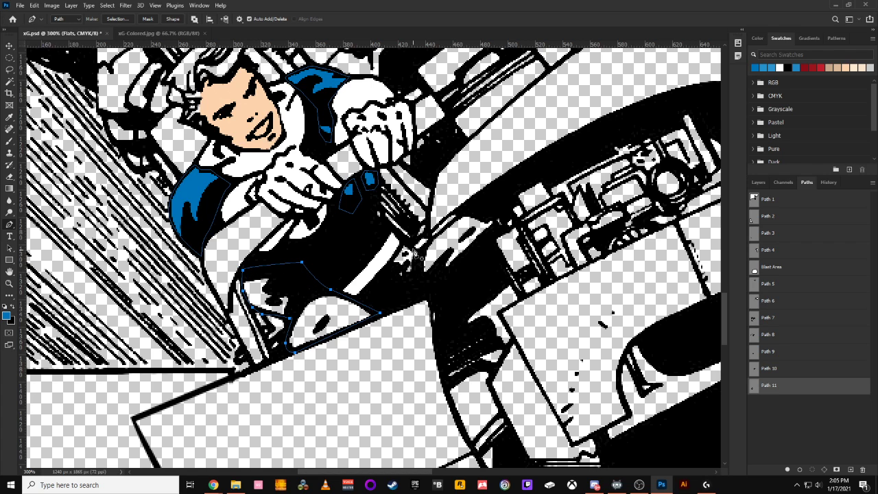
Outline the small speckled costume patch beyond the driver's white belt as a closed subpath.
{"action": "left_click", "coordinate": [405, 241]}
{"action": "left_click", "coordinate": [419, 254]}
{"action": "left_click", "coordinate": [417, 281]}
{"action": "left_click", "coordinate": [409, 285]}
{"action": "left_click", "coordinate": [405, 241]}
Outline the hatched costume area between the driver's gloves and white belt as a closed subpath.
{"action": "key", "text": "ctrl+minus"}
{"action": "key", "text": "ctrl+plus"}
{"action": "key", "text": "ctrl+plus"}
{"action": "key", "text": "ctrl+plus"}
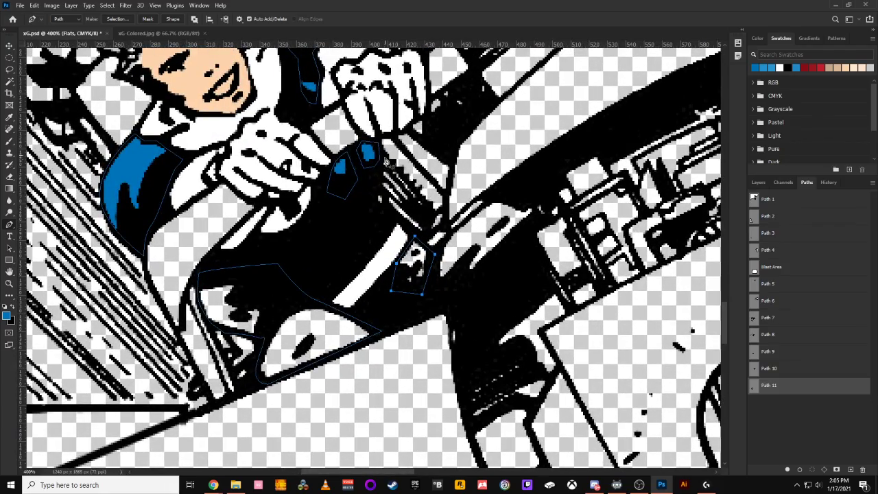
{"action": "left_click", "coordinate": [381, 155]}
{"action": "left_click_drag", "start_coordinate": [374, 207], "coordinate": [379, 214]}
{"action": "left_click", "coordinate": [389, 218]}
{"action": "left_click", "coordinate": [409, 227]}
{"action": "left_click", "coordinate": [417, 234]}
{"action": "left_click", "coordinate": [425, 238]}
{"action": "left_click", "coordinate": [429, 212]}
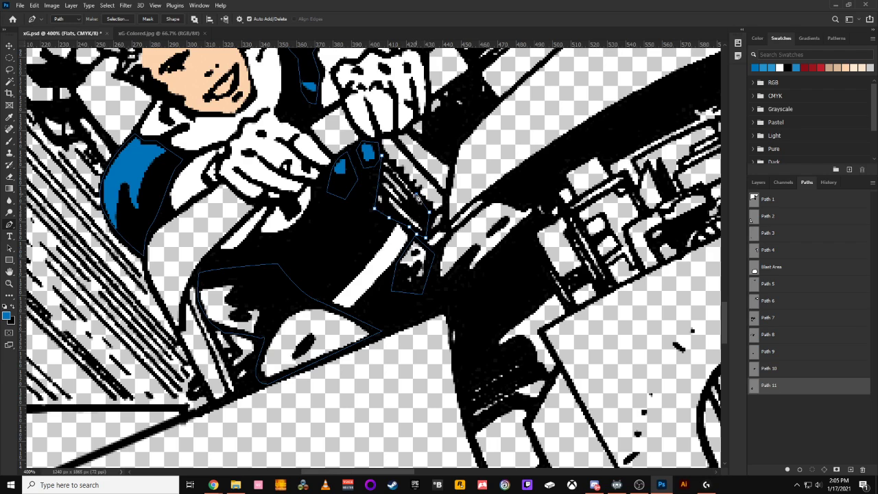
{"action": "left_click_drag", "start_coordinate": [382, 157], "coordinate": [375, 161]}
Load Path 11 as a selection and fill the driver's added costume areas with the blue foreground color on the Flats layer.
{"action": "key", "text": "ctrl+minus"}
{"action": "key", "text": "ctrl+minus"}
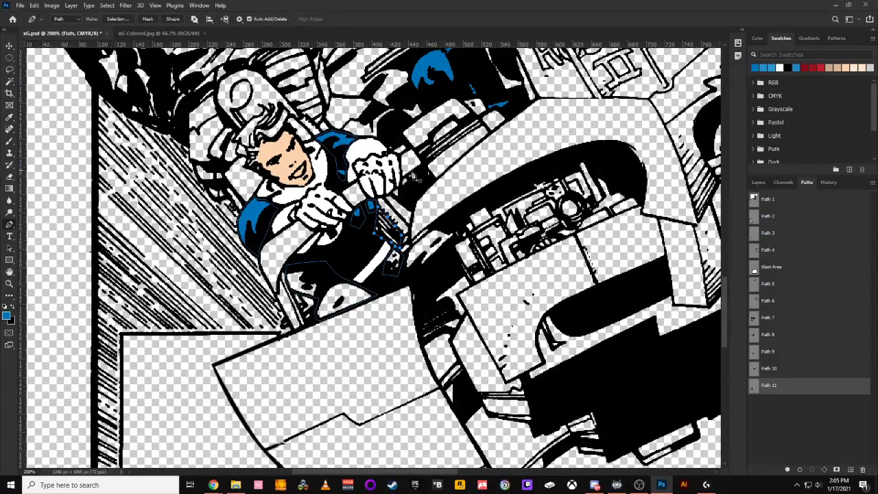
{"action": "left_click", "coordinate": [752, 386], "text": "ctrl"}
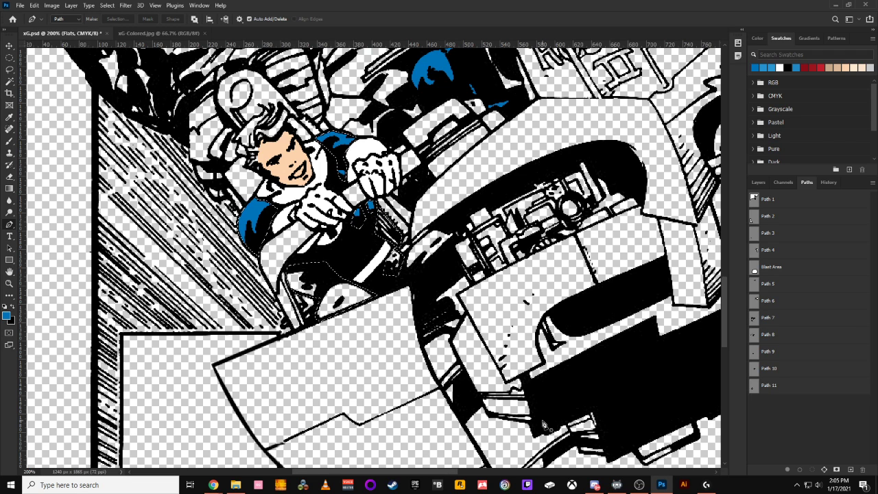
{"action": "key", "text": "alt+BackSpace"}
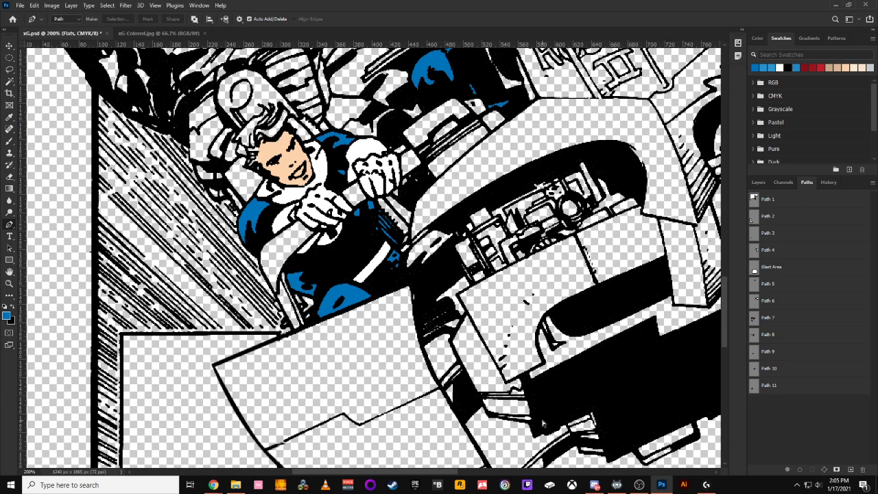
Examine the whole cover and the characters up close for areas still needing flat color.
{"action": "key", "text": "ctrl+minus"}
{"action": "key", "text": "ctrl+minus"}
{"action": "key", "text": "ctrl+minus"}
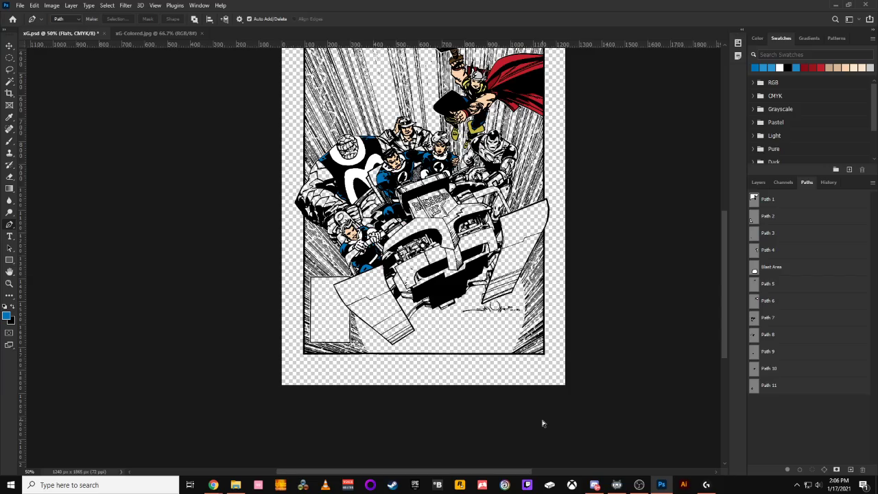
{"action": "key", "text": "ctrl+plus"}
{"action": "key", "text": "ctrl+plus"}
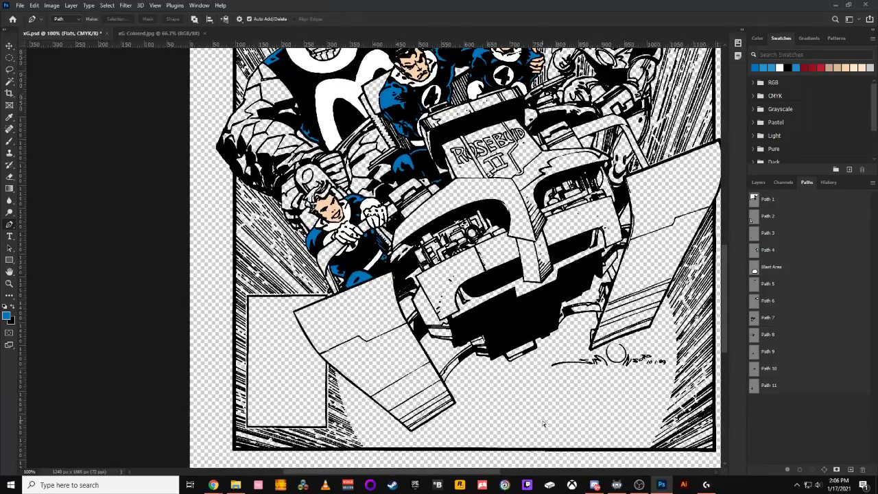
{"action": "key", "text": "ctrl+minus"}
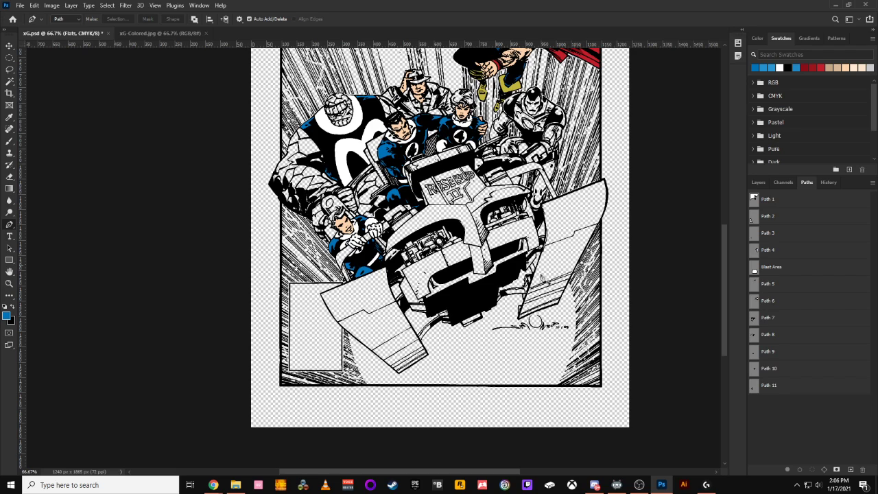
{"action": "left_click_drag", "start_coordinate": [406, 105], "coordinate": [487, 194]}
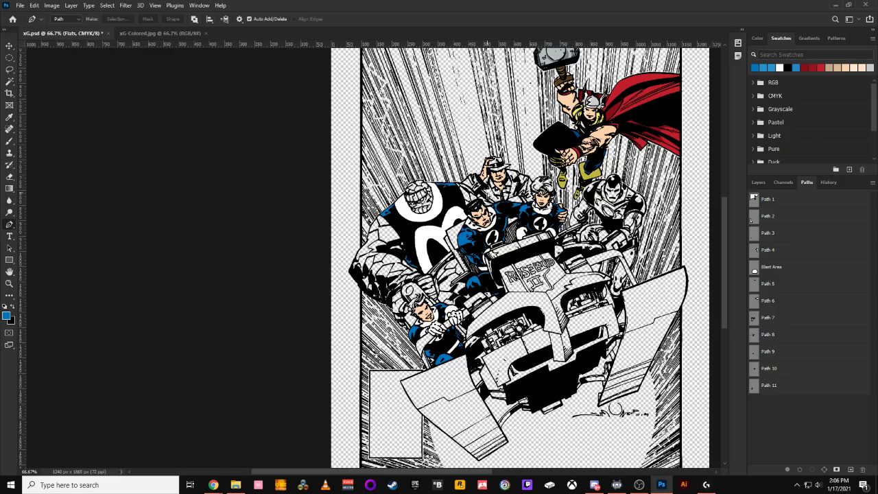
{"action": "key", "text": "ctrl+minus"}
{"action": "key", "text": "ctrl+equal"}
{"action": "key", "text": "ctrl+equal"}
{"action": "key", "text": "ctrl+equal"}
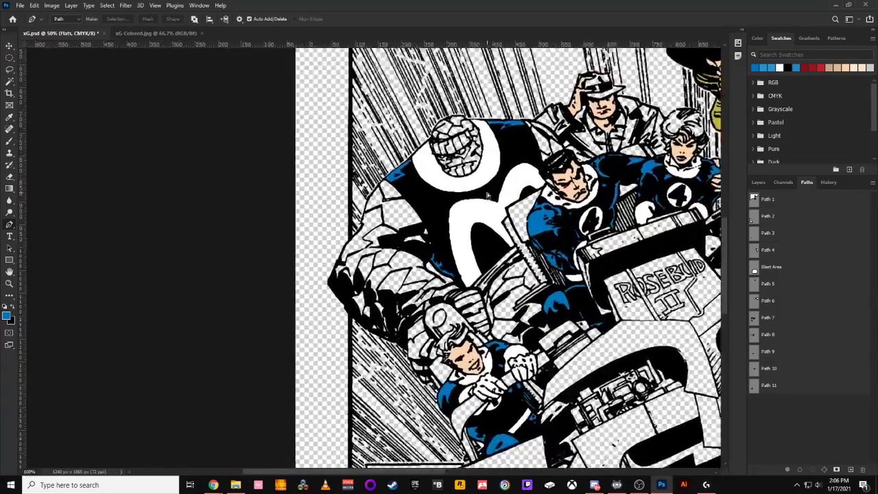
{"action": "left_click_drag", "start_coordinate": [513, 262], "coordinate": [471, 200]}
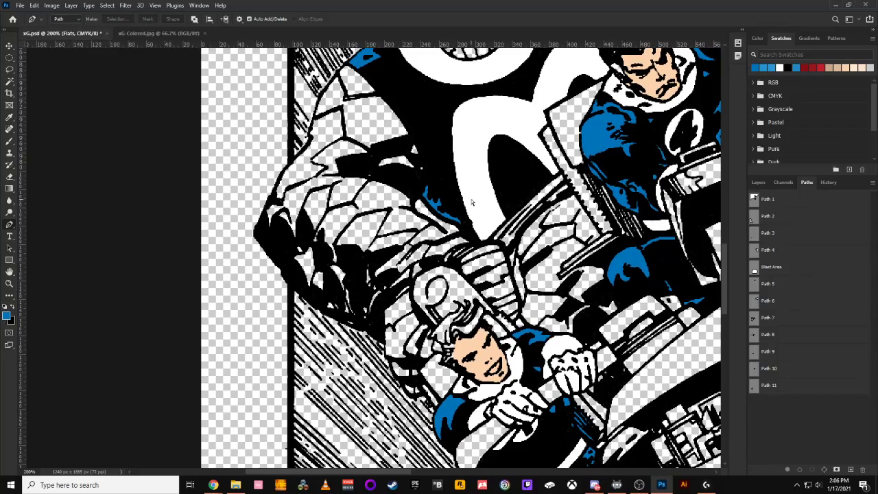
{"action": "key", "text": "ctrl+minus"}
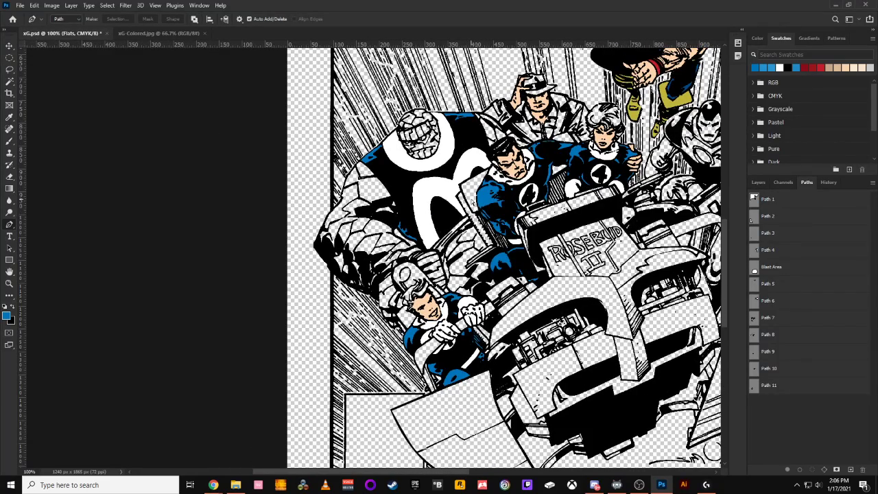
{"action": "key", "text": "ctrl+minus"}
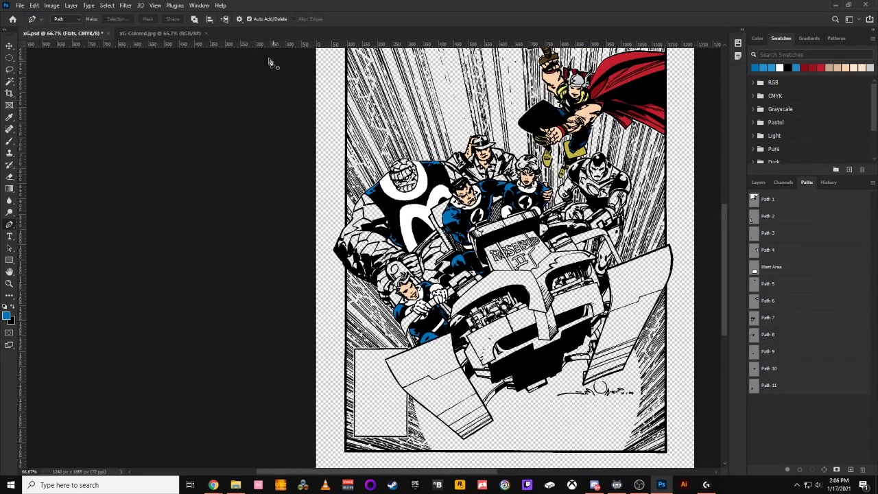
Sample the orange of the Thing's rocky skin from xG-Colored.jpg as the foreground color and return to xG.psd.
{"action": "left_click", "coordinate": [177, 34]}
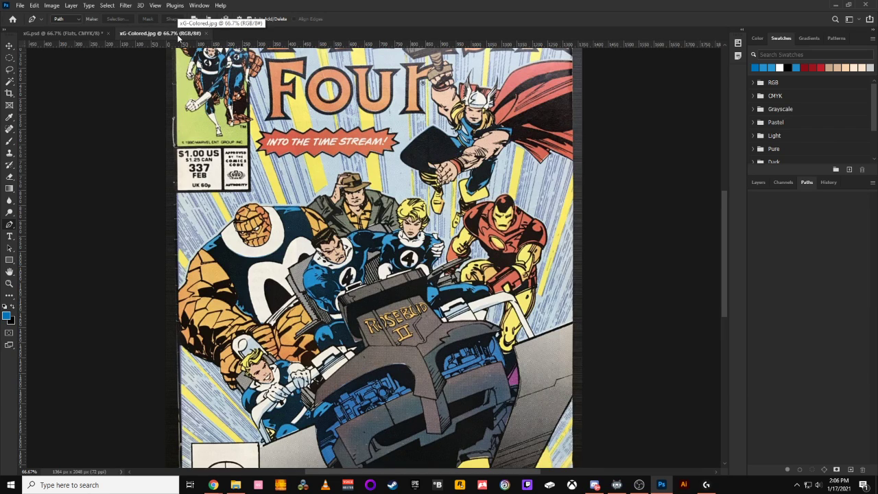
{"action": "left_click", "coordinate": [8, 119]}
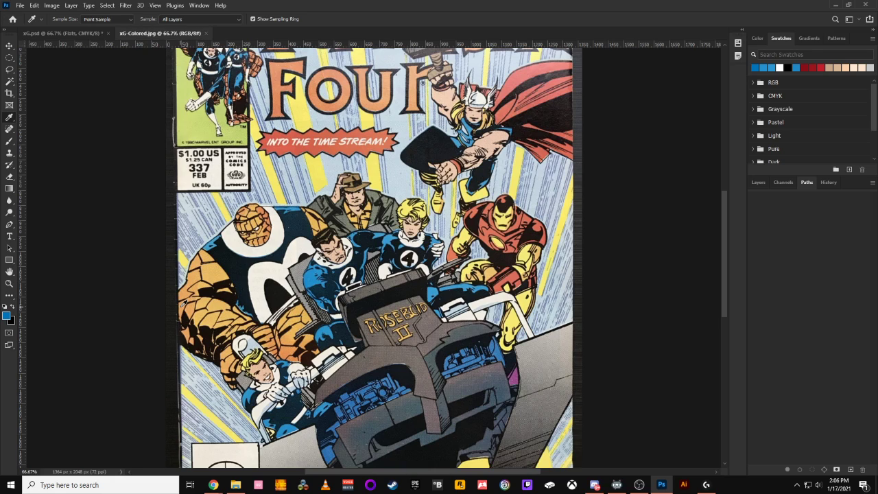
{"action": "left_click", "coordinate": [181, 307]}
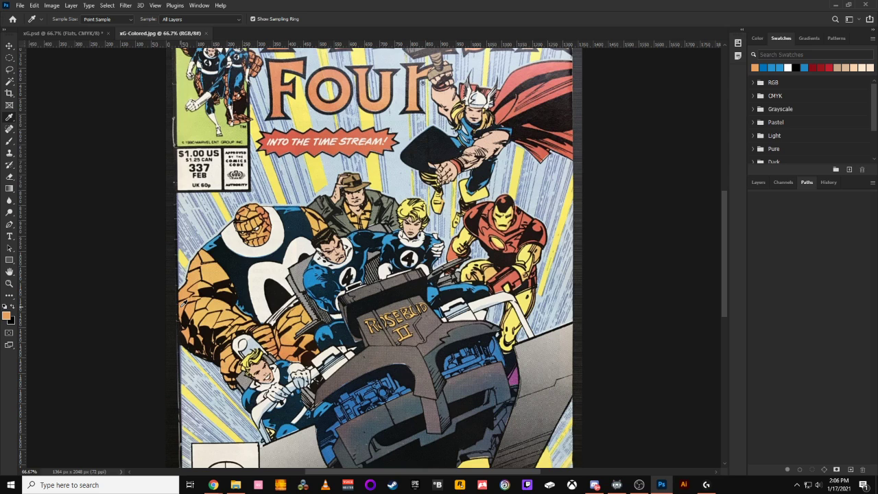
{"action": "left_click", "coordinate": [8, 46]}
{"action": "left_click", "coordinate": [58, 33]}
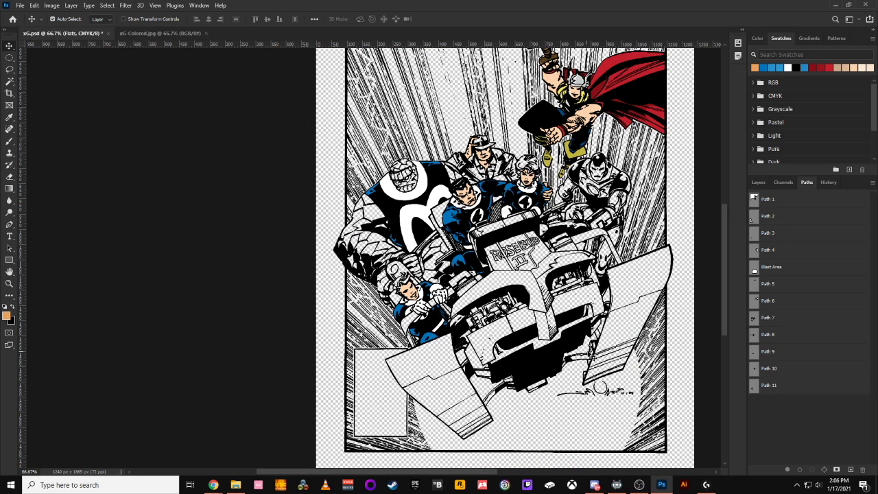
{"action": "key", "text": "ctrl"}
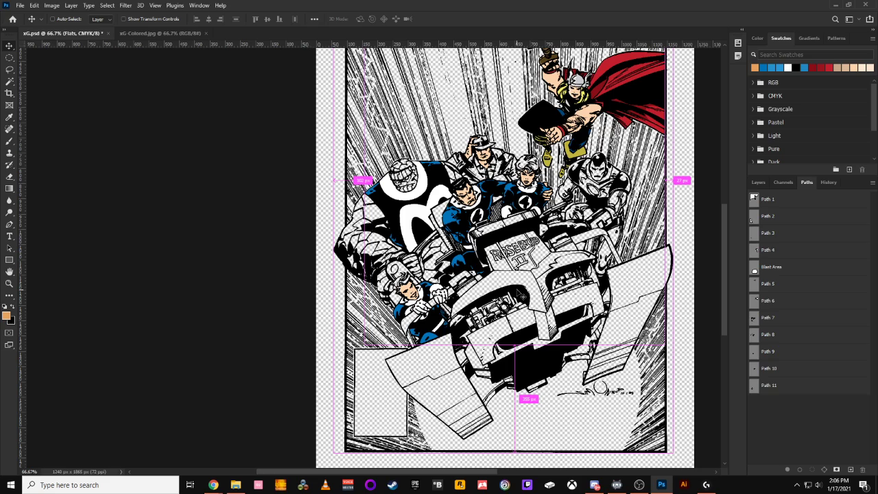
{"action": "key", "text": "ctrl+plus"}
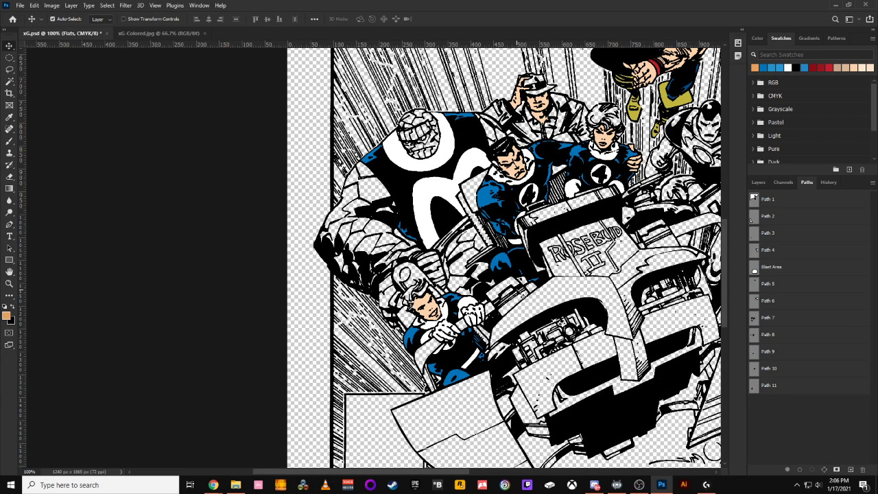
Start a Pen path at the Thing's sleeve edge and trace his shoulder and outer arm down to the elbow.
{"action": "key", "text": "ctrl"}
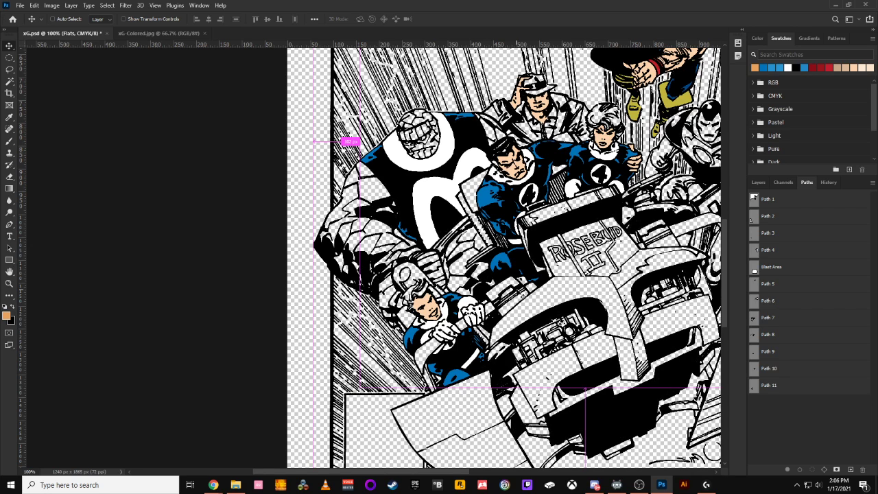
{"action": "key", "text": "ctrl+minus"}
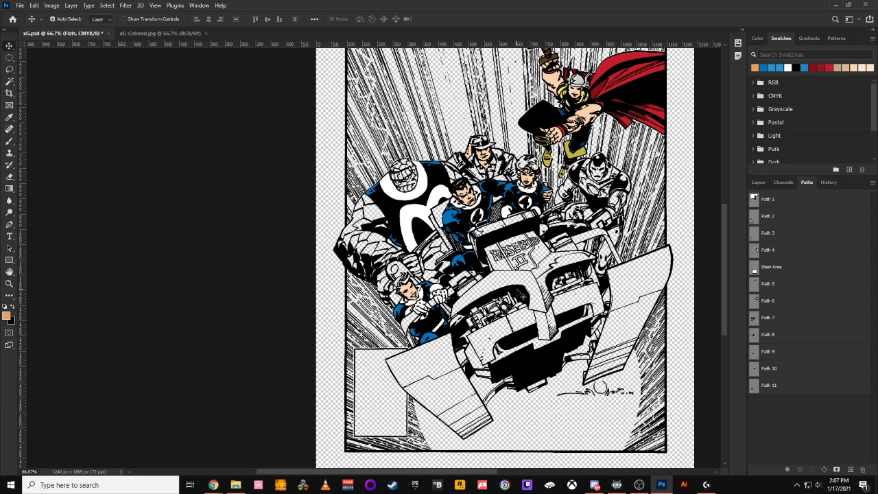
{"action": "key", "text": "ctrl"}
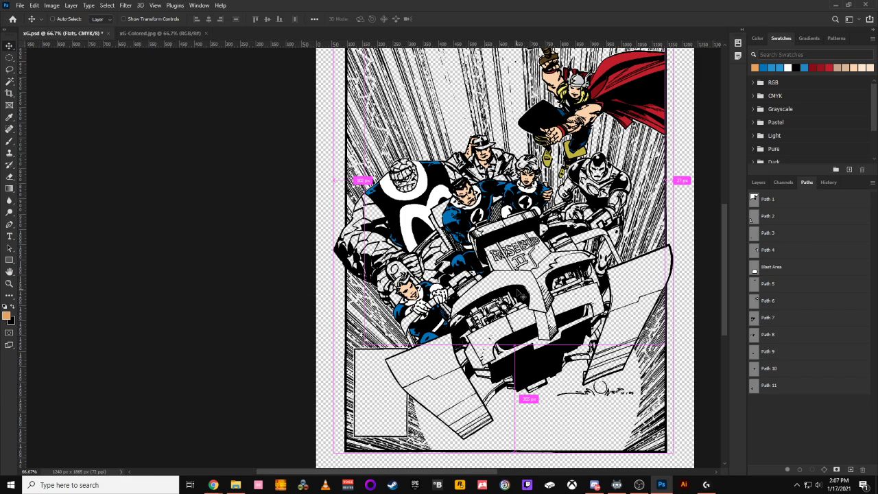
{"action": "key", "text": "ctrl+plus"}
{"action": "key", "text": "ctrl+plus"}
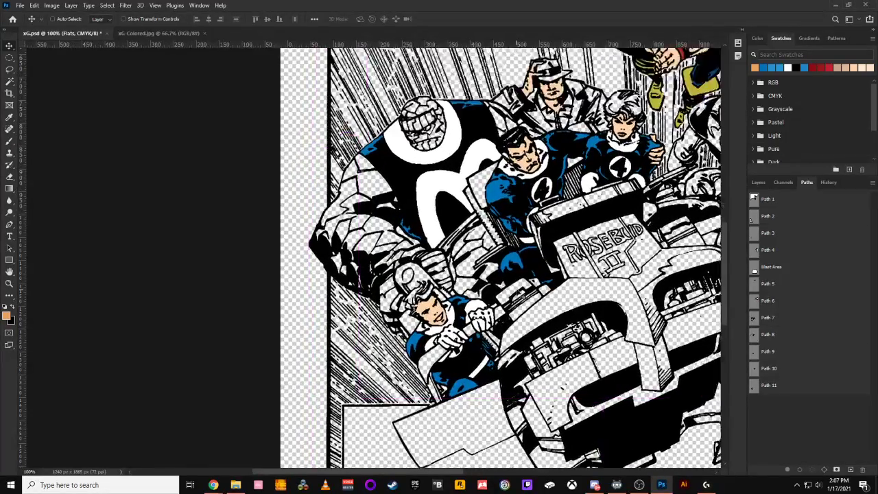
{"action": "key", "text": "ctrl+minus"}
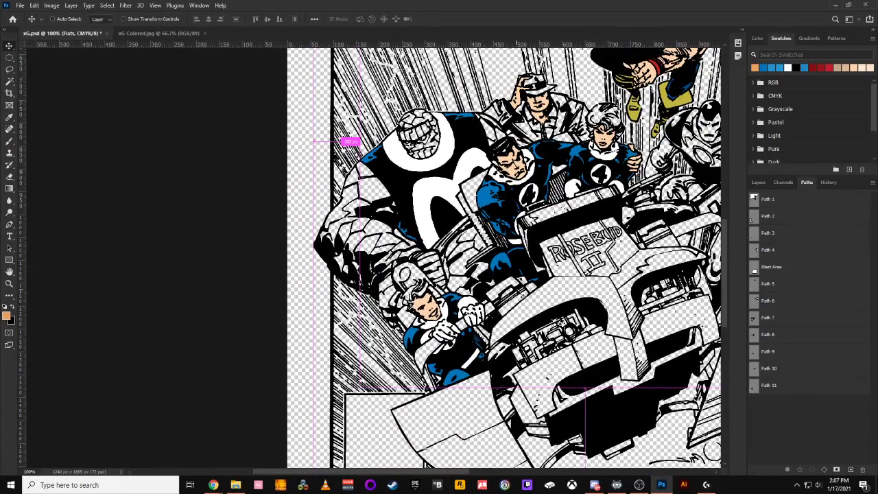
{"action": "key", "text": "ctrl+plus"}
{"action": "left_click_drag", "start_coordinate": [421, 112], "coordinate": [513, 252]}
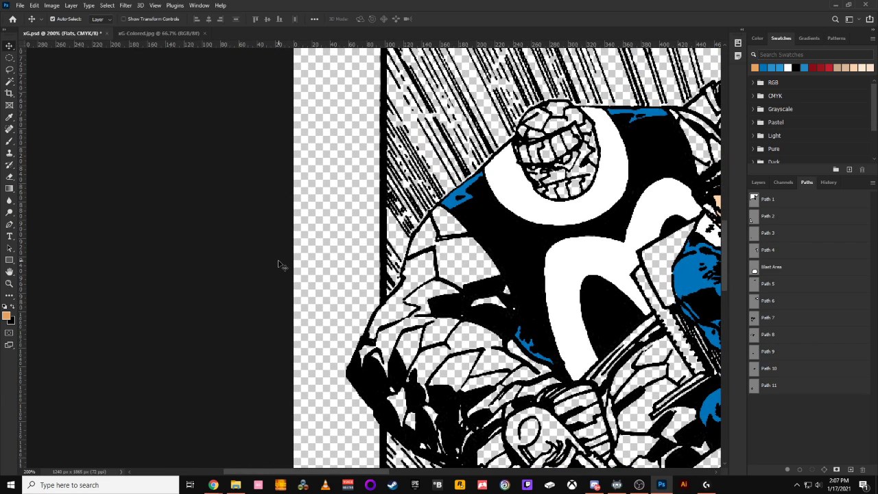
{"action": "left_click", "coordinate": [9, 224]}
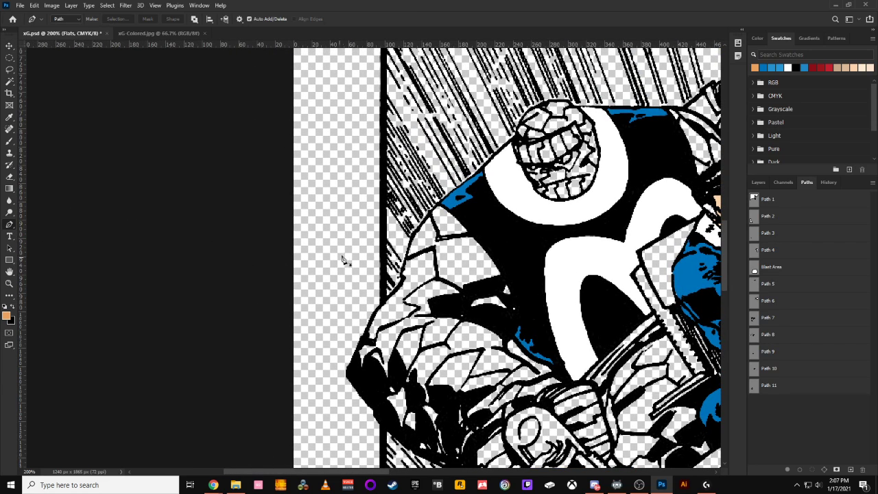
{"action": "left_click", "coordinate": [474, 233]}
{"action": "left_click", "coordinate": [438, 204]}
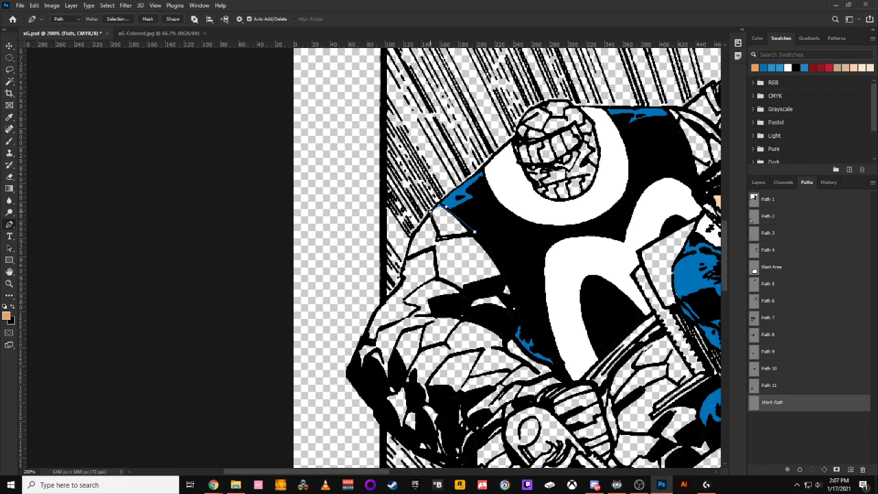
{"action": "left_click", "coordinate": [413, 236]}
{"action": "left_click", "coordinate": [407, 260]}
{"action": "mouse_move", "coordinate": [403, 277]}
{"action": "left_mouse_down"}
{"action": "mouse_move", "coordinate": [412, 286]}
{"action": "mouse_move", "coordinate": [400, 287]}
{"action": "left_mouse_up"}
{"action": "left_click", "coordinate": [380, 306]}
{"action": "left_click", "coordinate": [353, 367]}
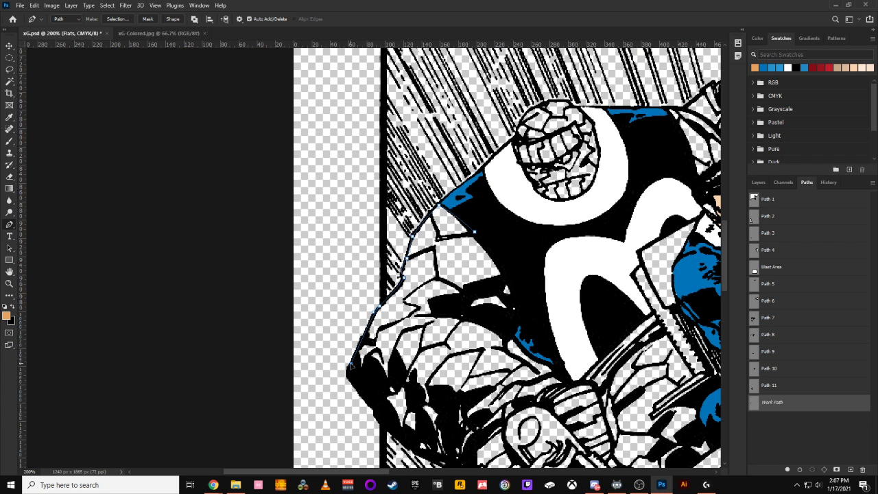
Continue the path around the Thing's elbow and along the underside of his forearm to the rocks beside the driver's seat.
{"action": "left_click", "coordinate": [351, 377]}
{"action": "left_click", "coordinate": [366, 391]}
{"action": "left_click_drag", "start_coordinate": [396, 415], "coordinate": [316, 262]}
{"action": "left_click", "coordinate": [311, 255]}
{"action": "left_click", "coordinate": [341, 281]}
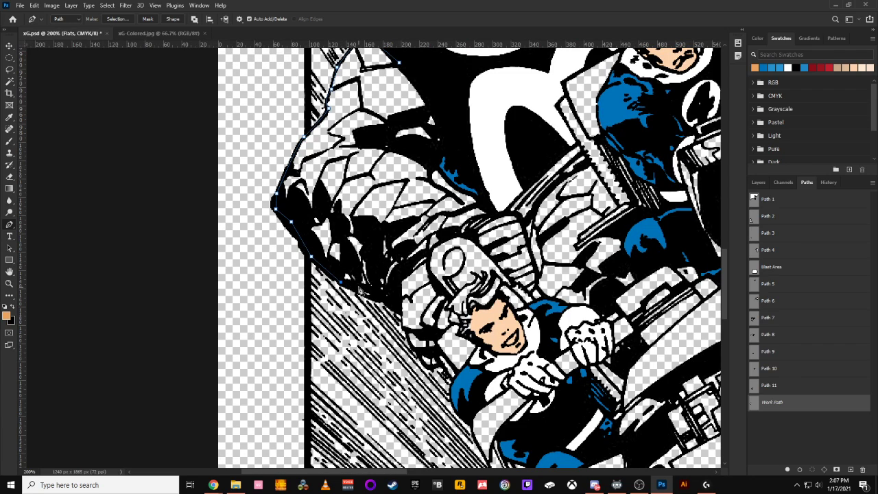
{"action": "left_click", "coordinate": [362, 295]}
{"action": "left_click", "coordinate": [415, 349]}
{"action": "left_click_drag", "start_coordinate": [433, 368], "coordinate": [435, 365]}
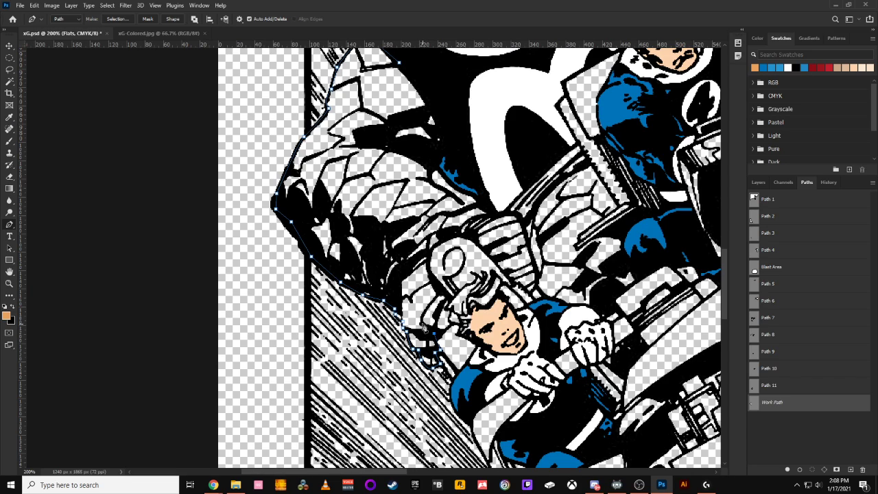
Trace the path around the driver's headrest where it overlaps the Thing's rocky skin.
{"action": "left_click_drag", "start_coordinate": [439, 292], "coordinate": [458, 274]}
{"action": "left_click_drag", "start_coordinate": [457, 274], "coordinate": [438, 278]}
{"action": "left_click", "coordinate": [434, 246]}
{"action": "left_click_drag", "start_coordinate": [434, 245], "coordinate": [480, 245]}
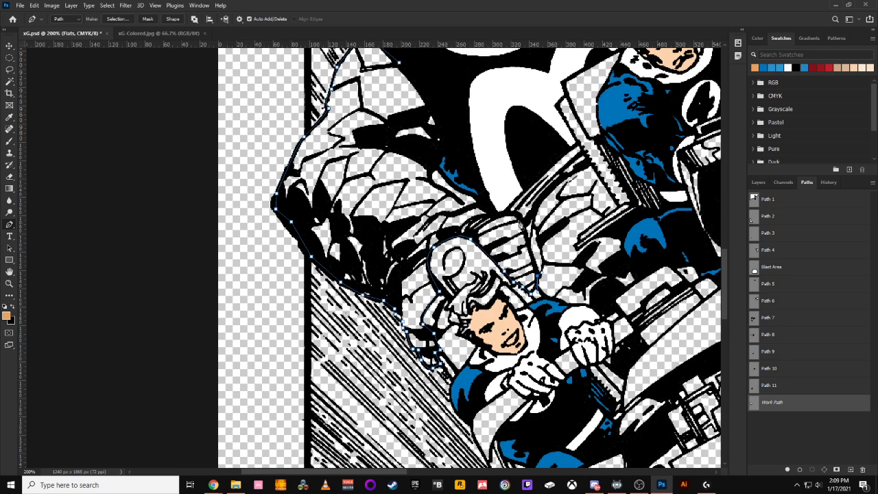
Examine the area around the driver in xG-Colored.jpg for the borders of the Thing's orange skin, then return to xG.psd.
{"action": "left_click", "coordinate": [141, 33]}
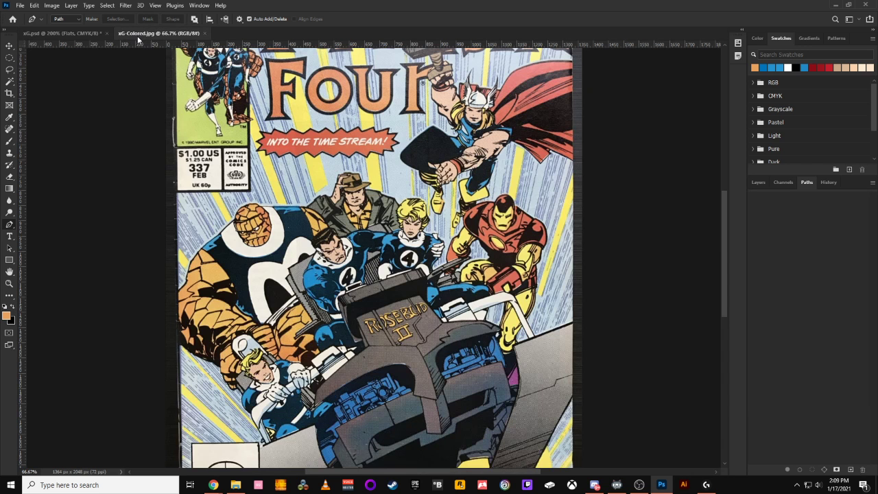
{"action": "left_click", "coordinate": [83, 35]}
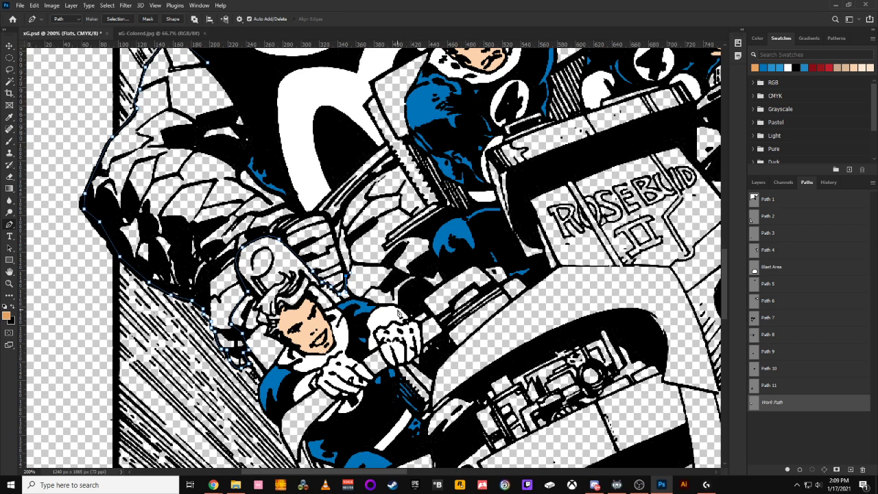
{"action": "left_click", "coordinate": [167, 34]}
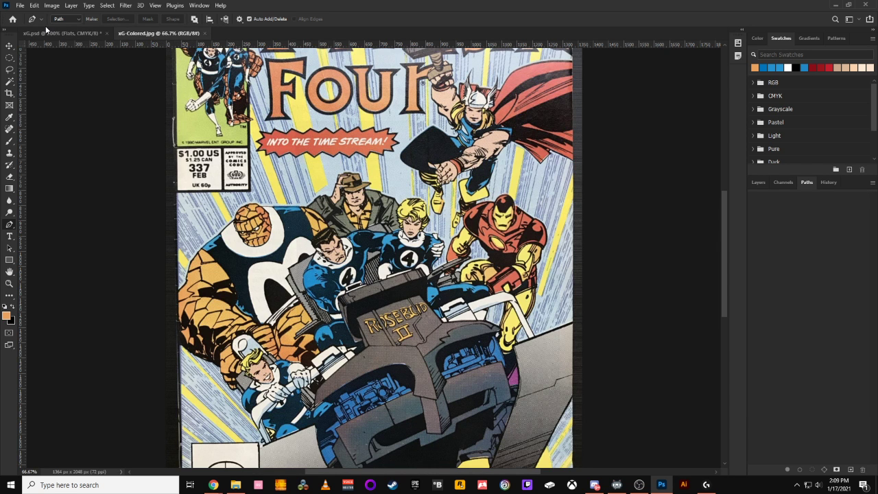
{"action": "left_click", "coordinate": [41, 33]}
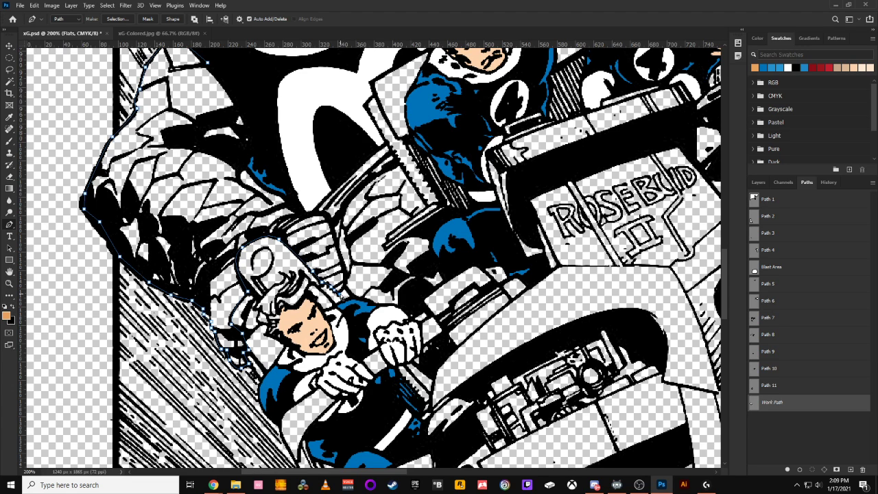
{"action": "left_click", "coordinate": [158, 33]}
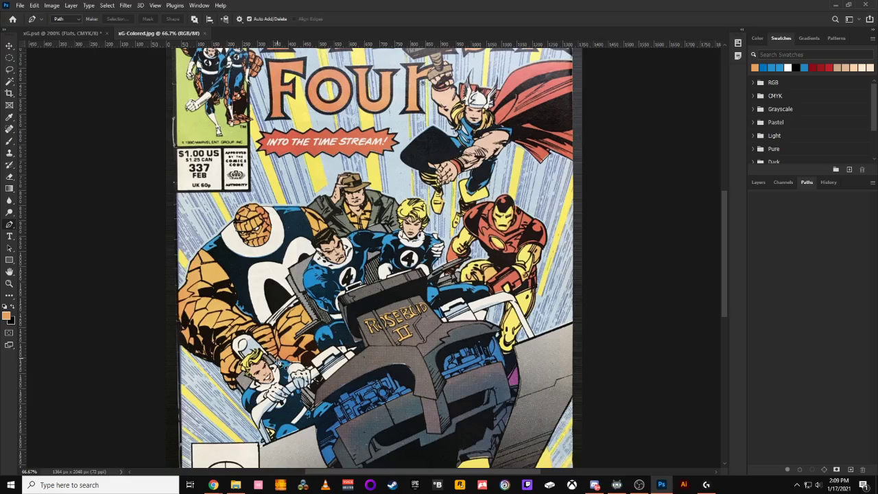
{"action": "scroll", "coordinate": [282, 362], "scroll_direction": "up", "scroll_amount": 3}
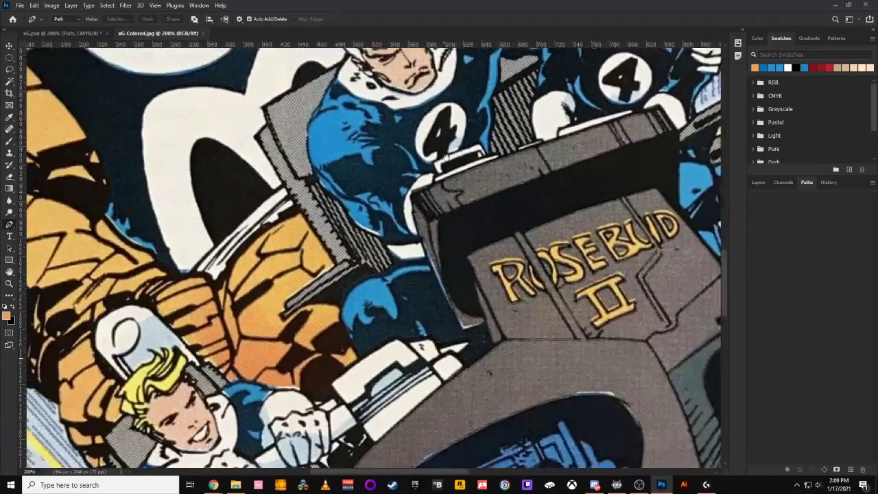
{"action": "left_click_drag", "start_coordinate": [210, 400], "coordinate": [420, 203]}
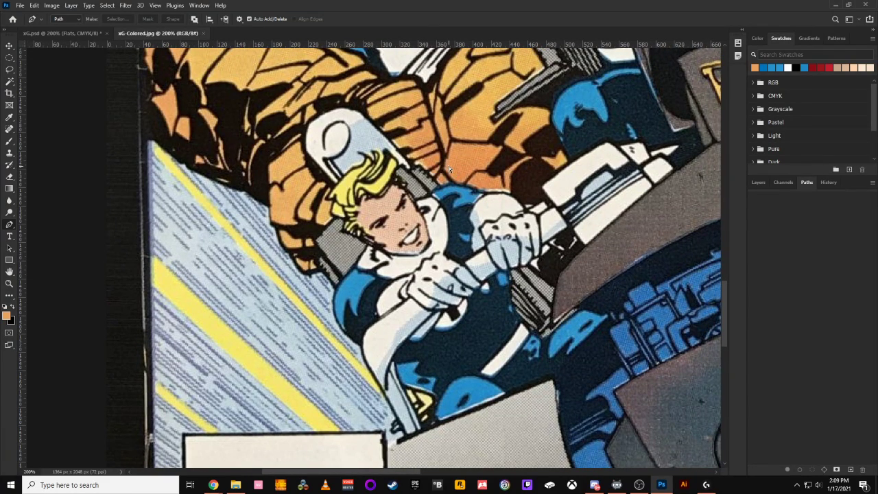
{"action": "key", "text": "ctrl+minus"}
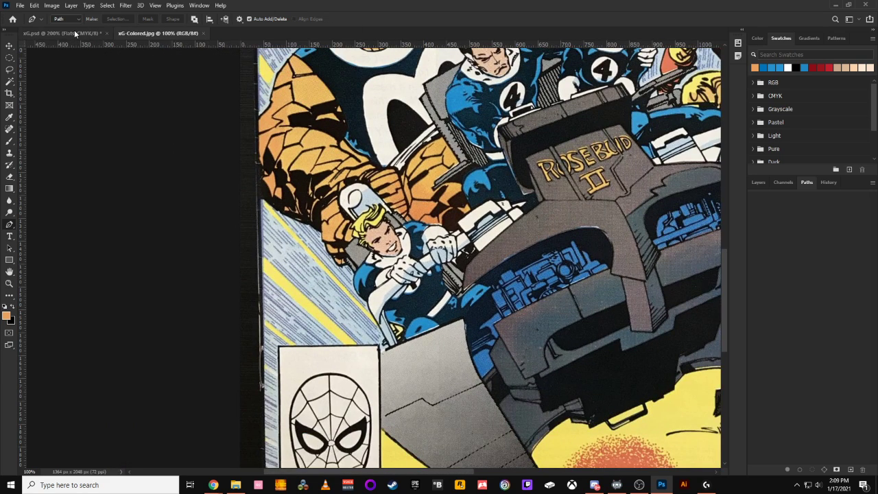
{"action": "left_click", "coordinate": [75, 34]}
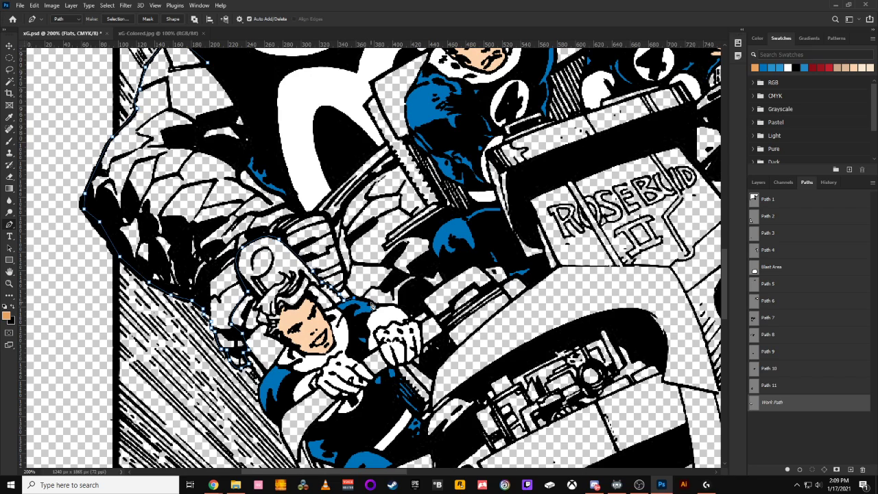
Extend the path along the driver's shoulder and raised glove, checking the skin's border against xG-Colored.jpg.
{"action": "left_click", "coordinate": [377, 303]}
{"action": "left_click", "coordinate": [402, 304]}
{"action": "left_click", "coordinate": [177, 32]}
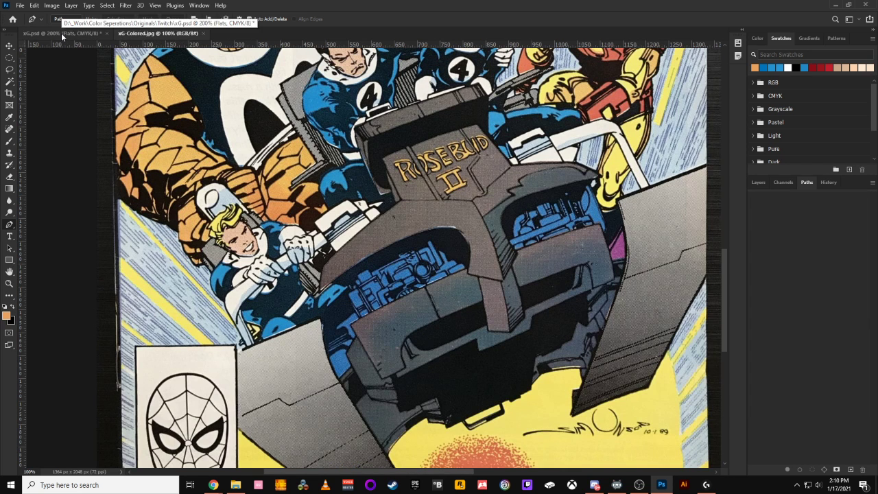
{"action": "left_click", "coordinate": [62, 33]}
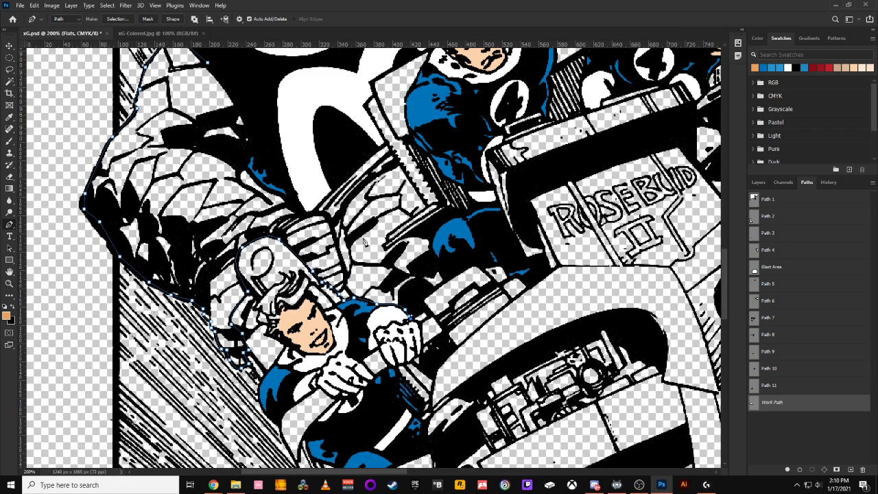
{"action": "left_click", "coordinate": [163, 33]}
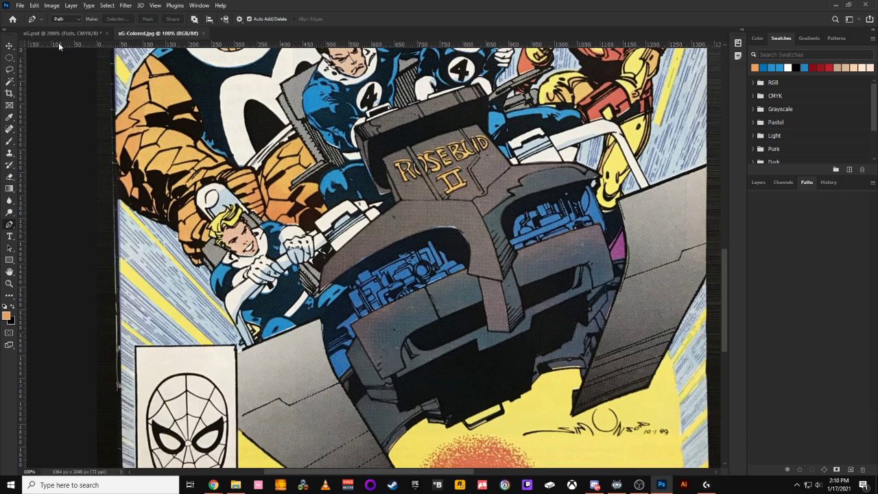
{"action": "left_click", "coordinate": [59, 32]}
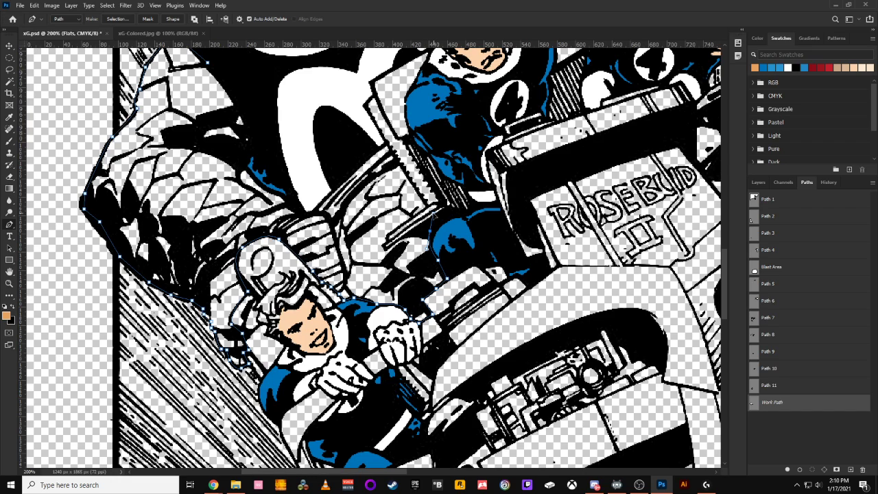
Continue the path around the seat edge beside the Thing's leg and back along the leg's upper edge.
{"action": "left_click", "coordinate": [411, 237]}
{"action": "mouse_move", "coordinate": [386, 249]}
{"action": "left_mouse_down"}
{"action": "mouse_move", "coordinate": [375, 262]}
{"action": "mouse_move", "coordinate": [389, 242]}
{"action": "left_mouse_up"}
{"action": "left_click", "coordinate": [389, 240]}
{"action": "left_click", "coordinate": [428, 210]}
{"action": "left_click", "coordinate": [398, 162]}
{"action": "mouse_move", "coordinate": [338, 217]}
{"action": "left_mouse_down"}
{"action": "mouse_move", "coordinate": [318, 258]}
{"action": "mouse_move", "coordinate": [326, 216]}
{"action": "left_mouse_up"}
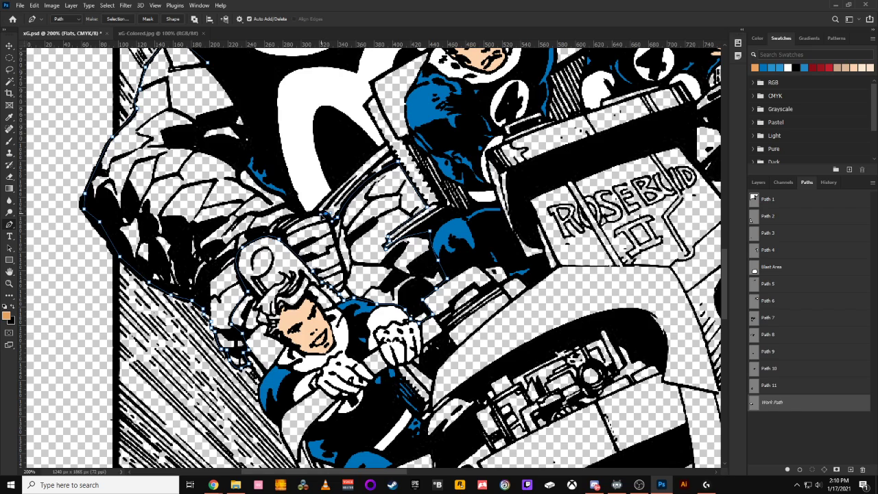
Trace the upper forearm and the costume's sleeve edge, closing the path around the Thing's arm and leg.
{"action": "left_click", "coordinate": [311, 213]}
{"action": "left_click", "coordinate": [243, 165]}
{"action": "left_click", "coordinate": [254, 149]}
{"action": "left_click_drag", "start_coordinate": [270, 108], "coordinate": [234, 182]}
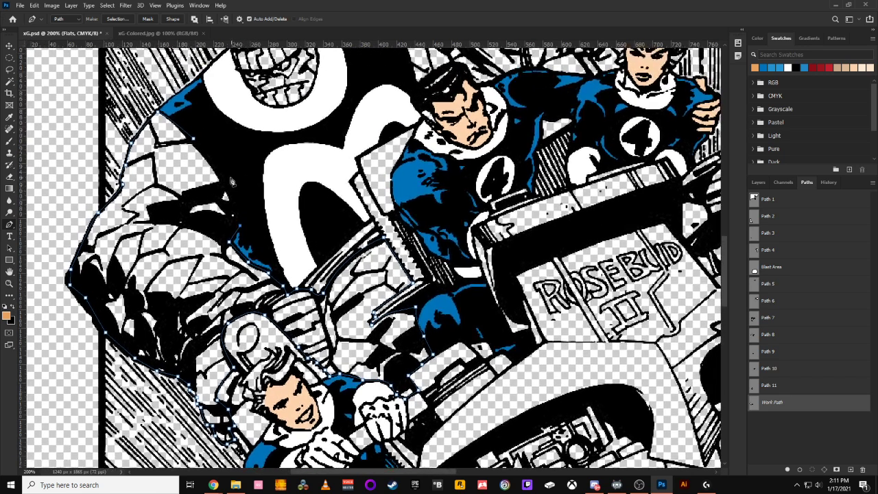
{"action": "left_click", "coordinate": [196, 143]}
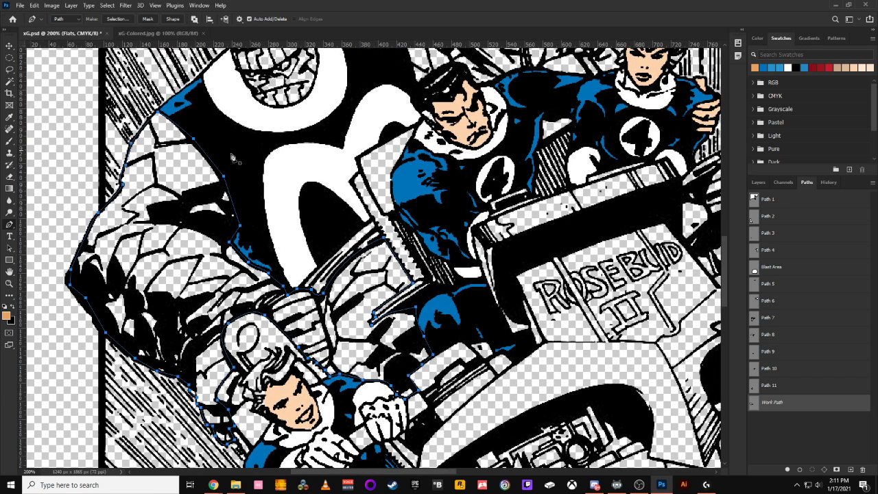
Save the work path as Path 12 and load it as a selection.
{"action": "double_click", "coordinate": [776, 403]}
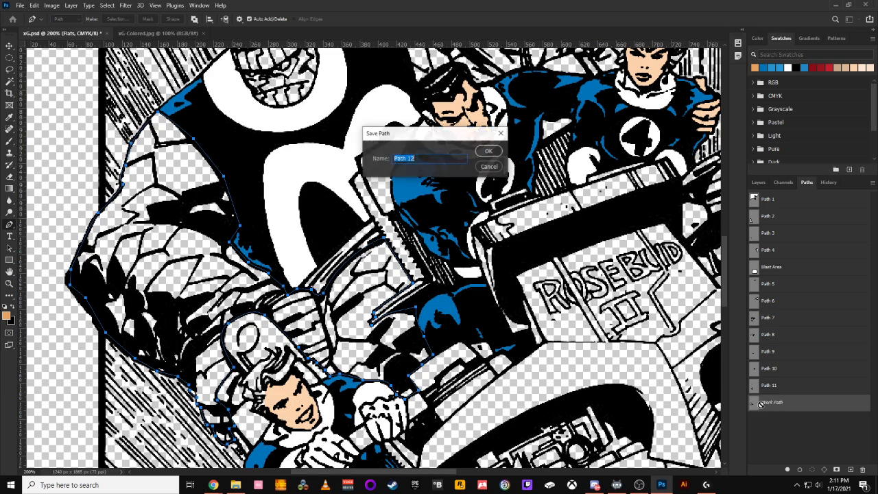
{"action": "left_click", "coordinate": [487, 148]}
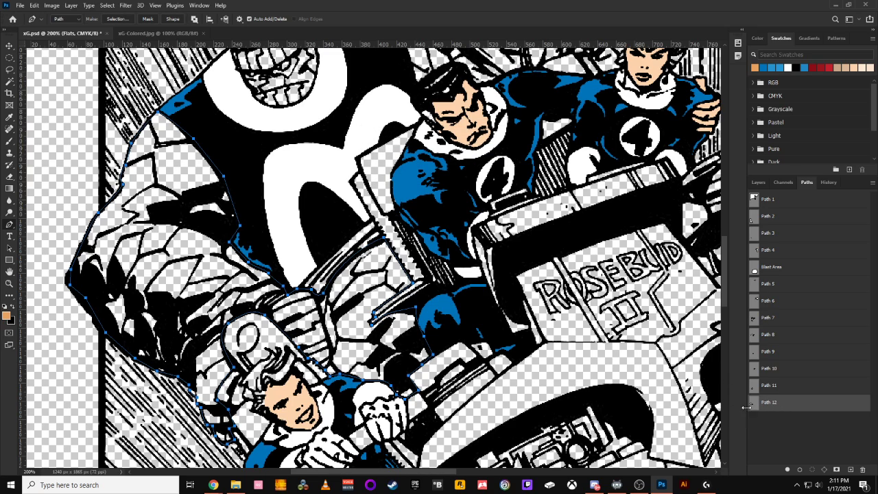
{"action": "left_click", "coordinate": [754, 407], "text": "ctrl"}
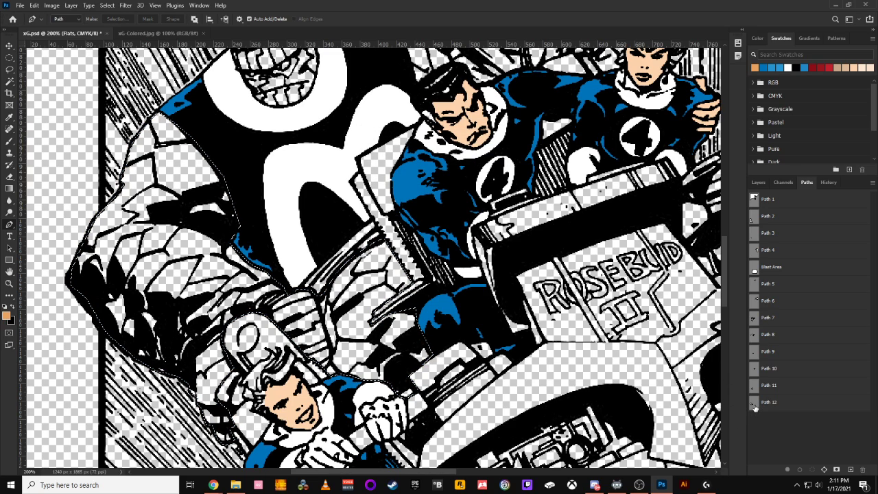
Fill the selected arm and leg of the Thing with the orange foreground color on the Flats layer.
{"action": "left_click", "coordinate": [757, 184]}
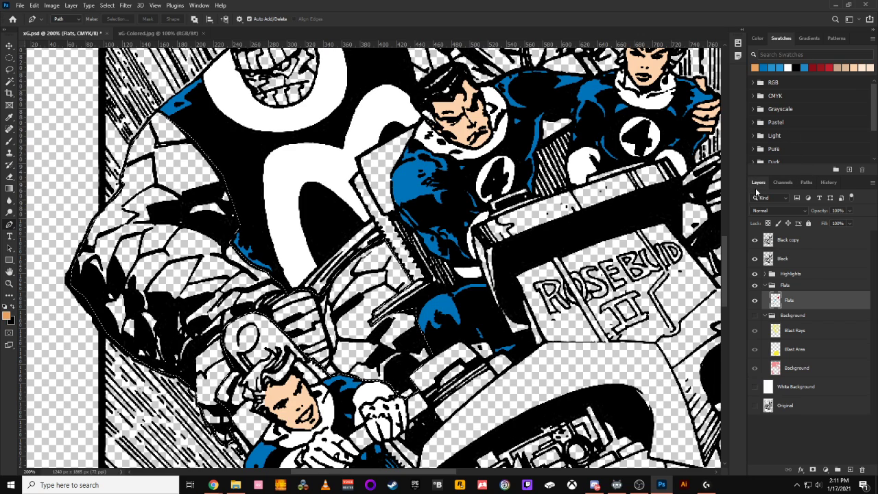
{"action": "key", "text": "ctrl+BackSpace"}
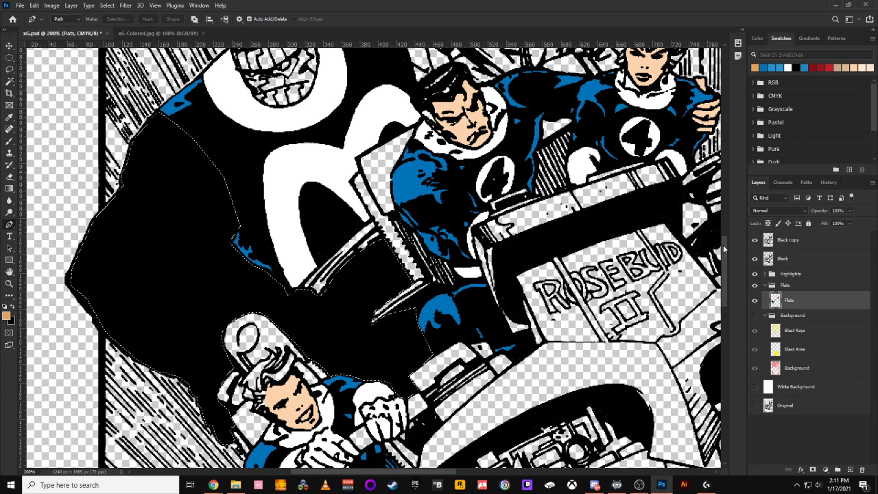
{"action": "key", "text": "ctrl+z"}
{"action": "key", "text": "alt+BackSpace"}
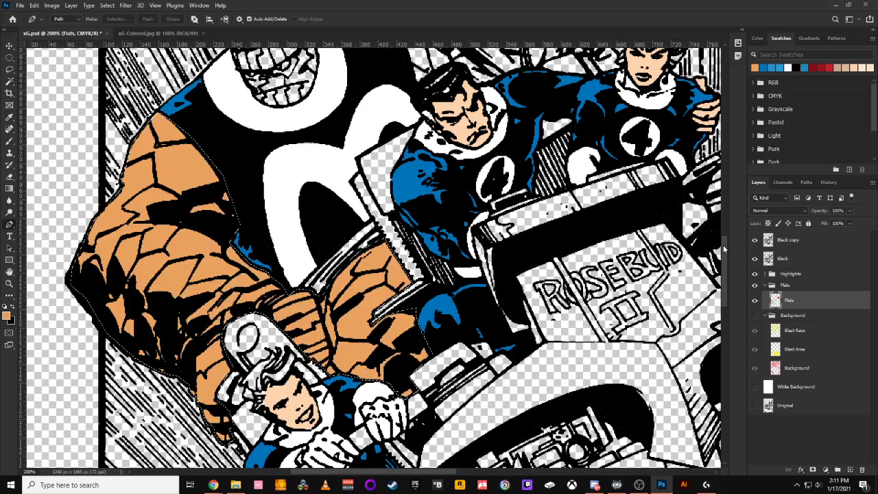
{"action": "key", "text": "ctrl+minus"}
{"action": "key", "text": "ctrl+minus"}
{"action": "key", "text": "ctrl+minus"}
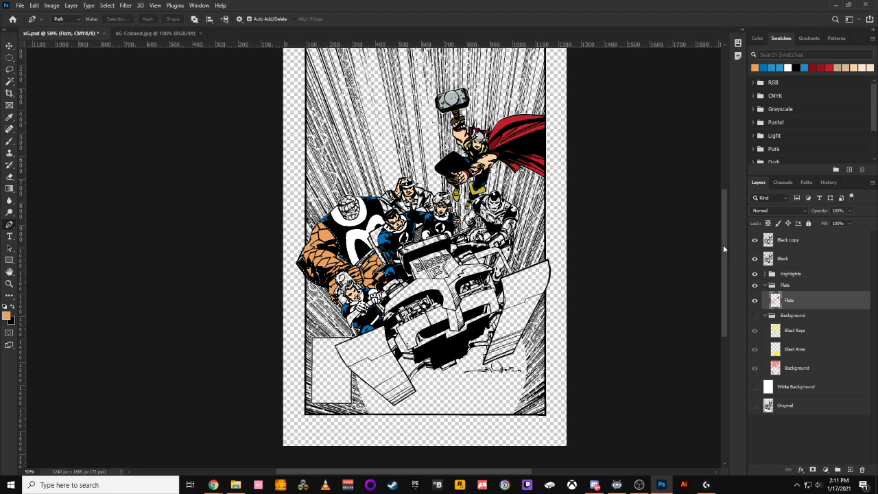
Set the foreground color to C 0, M 40, Y 100, K 10 and refill the Thing's arm and leg with it.
{"action": "left_click", "coordinate": [156, 33]}
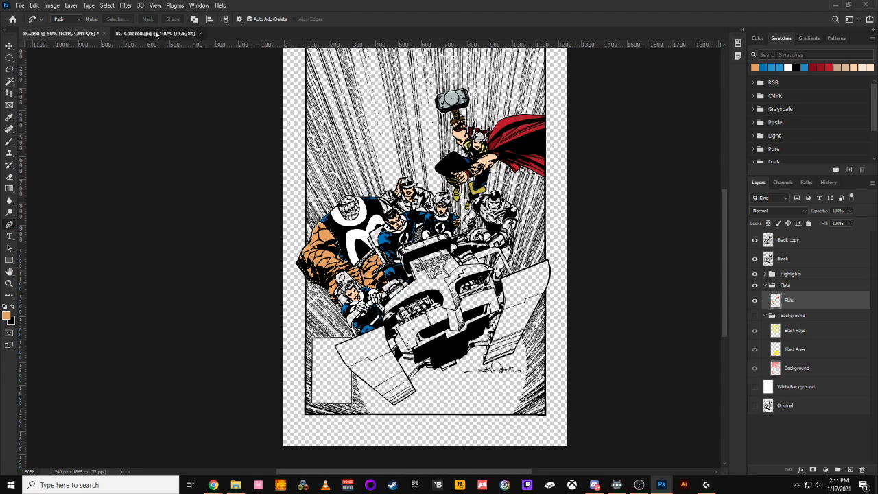
{"action": "left_click", "coordinate": [42, 33]}
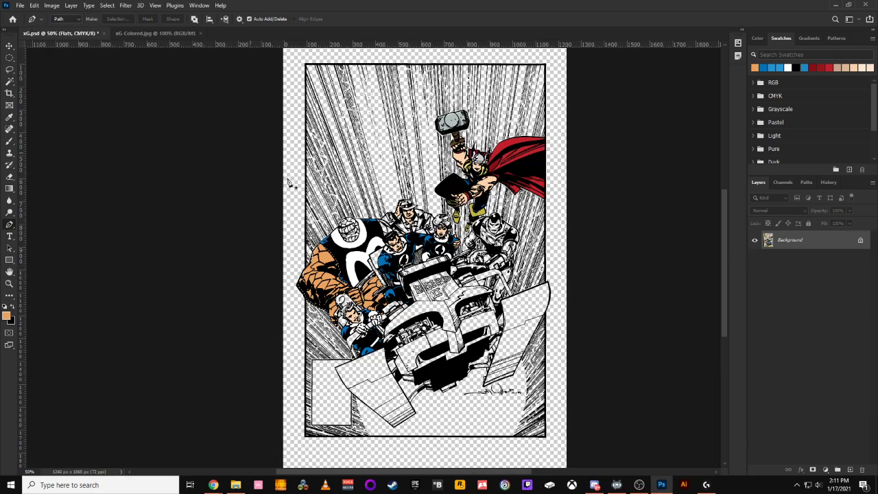
{"action": "left_click", "coordinate": [7, 316]}
{"action": "left_click", "coordinate": [534, 241]}
{"action": "type", "text": "80"}
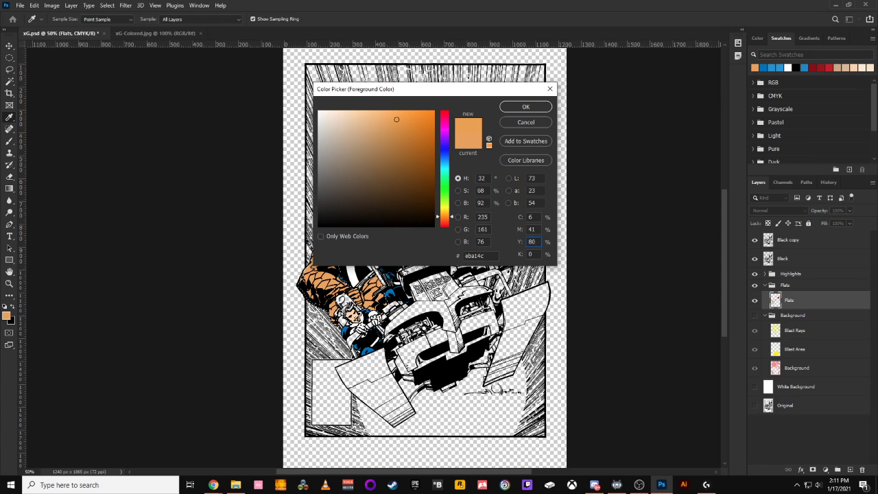
{"action": "key", "text": "BackSpace"}
{"action": "key", "text": "BackSpace"}
{"action": "type", "text": "100"}
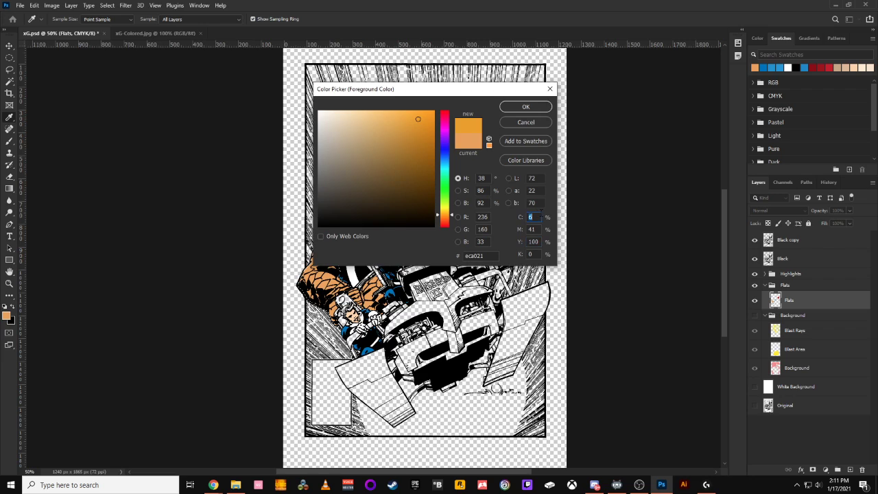
{"action": "type", "text": "0"}
{"action": "key", "text": "Tab"}
{"action": "type", "text": "50"}
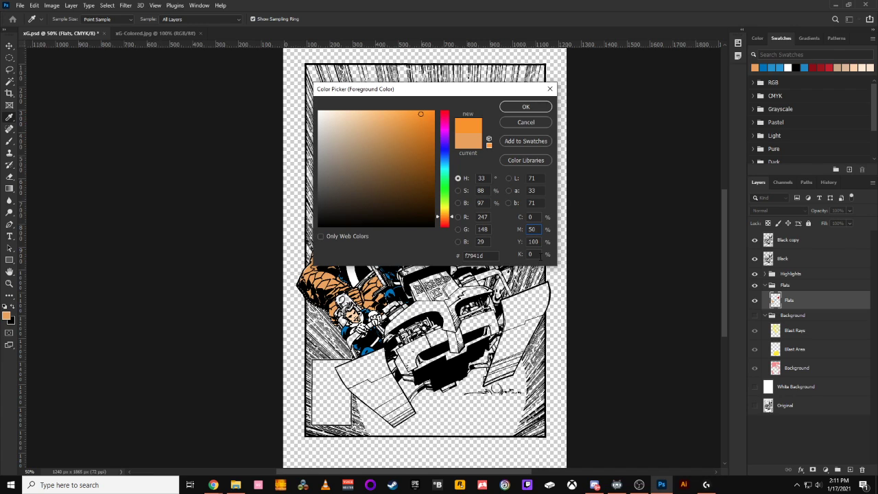
{"action": "type", "text": "5"}
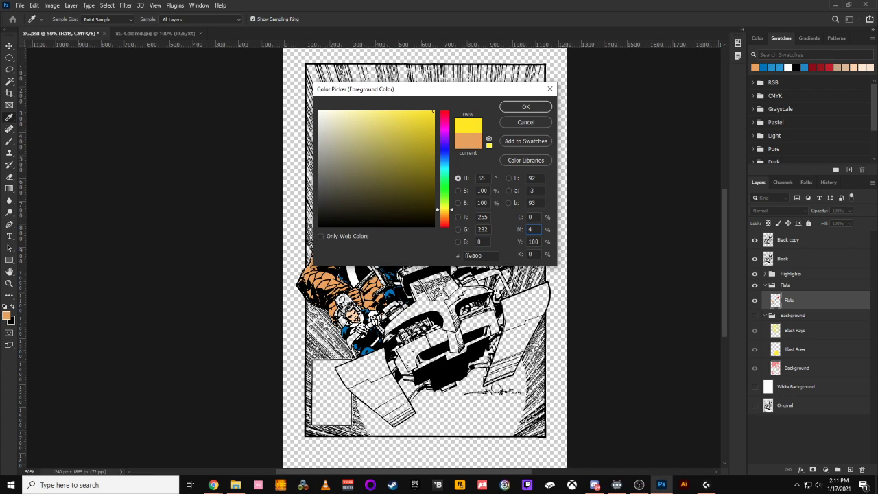
{"action": "type", "text": "40"}
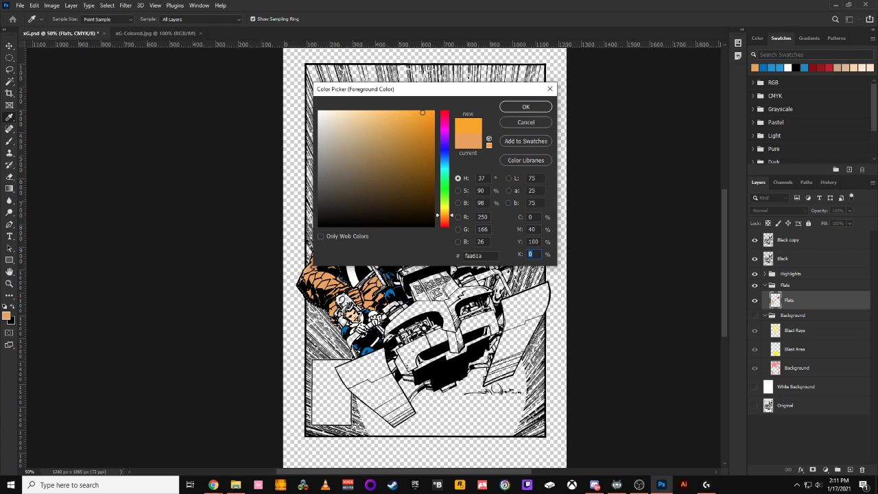
{"action": "type", "text": "10"}
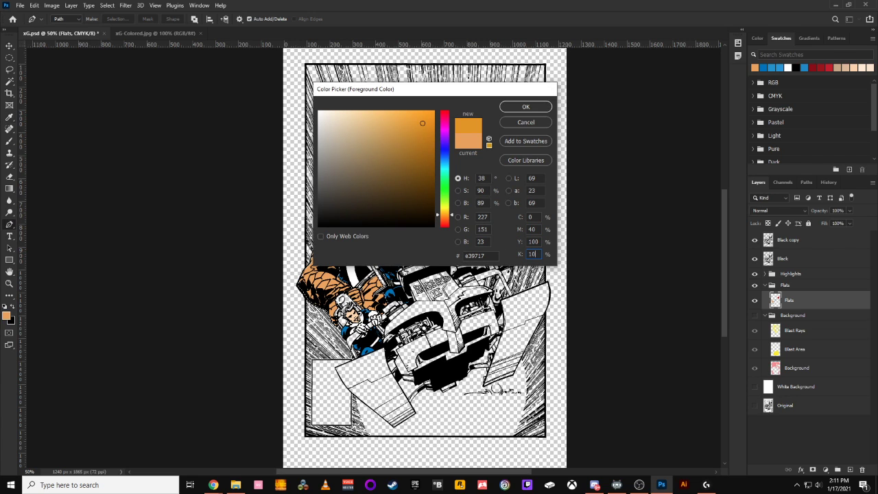
{"action": "key", "text": "Return"}
{"action": "key", "text": "p"}
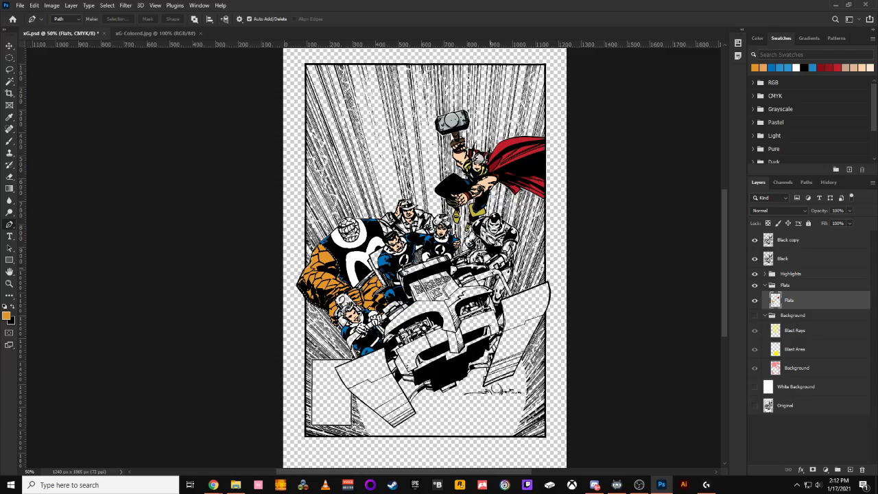
Start a pen path around the Thing's head, tracing over the crown and down to the brow beside the collar.
{"action": "key", "text": "ctrl+plus"}
{"action": "key", "text": "ctrl+plus"}
{"action": "key", "text": "ctrl+plus"}
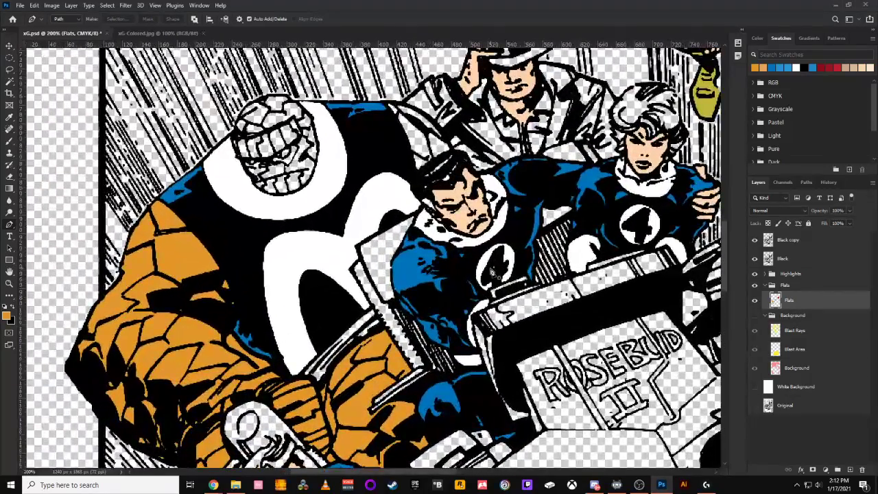
{"action": "left_click_drag", "start_coordinate": [320, 144], "coordinate": [359, 207]}
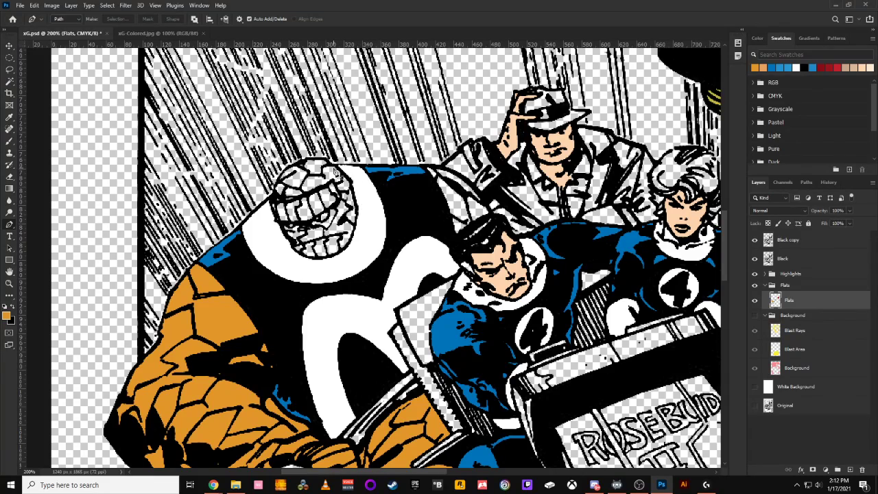
{"action": "left_click", "coordinate": [336, 168]}
{"action": "left_click", "coordinate": [332, 165]}
{"action": "left_click", "coordinate": [325, 159]}
{"action": "left_click", "coordinate": [295, 164]}
{"action": "left_click", "coordinate": [274, 194]}
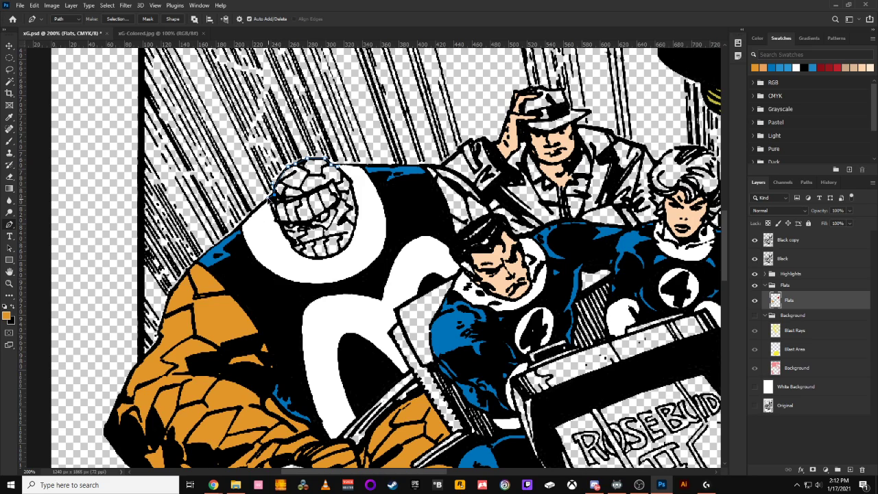
Continue the path around the Thing's jaw and chin and back up the other side of the head.
{"action": "left_click", "coordinate": [281, 228]}
{"action": "left_click_drag", "start_coordinate": [281, 228], "coordinate": [293, 246]}
{"action": "left_click_drag", "start_coordinate": [318, 260], "coordinate": [338, 259]}
{"action": "left_click", "coordinate": [356, 220]}
{"action": "left_click_drag", "start_coordinate": [357, 218], "coordinate": [358, 194]}
{"action": "left_click", "coordinate": [351, 183]}
Save the head's work path as Path 13 and fill its selection with the orange foreground color.
{"action": "key", "text": "ctrl+minus"}
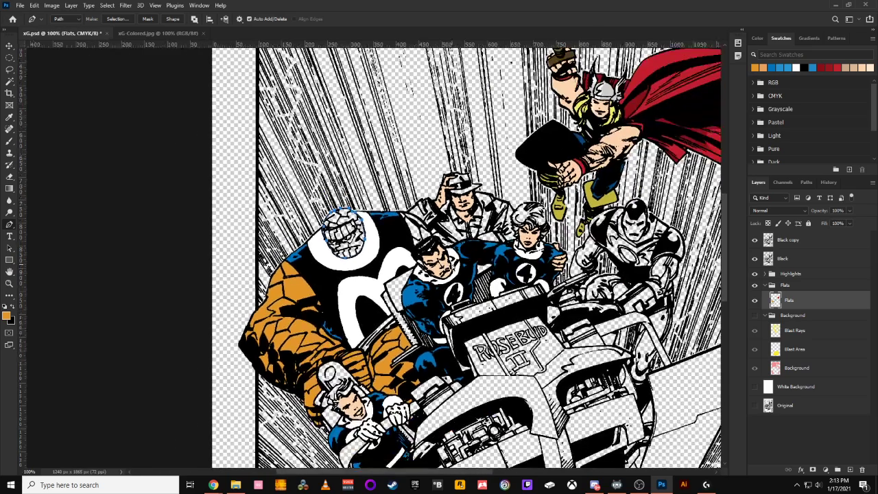
{"action": "left_click", "coordinate": [806, 181]}
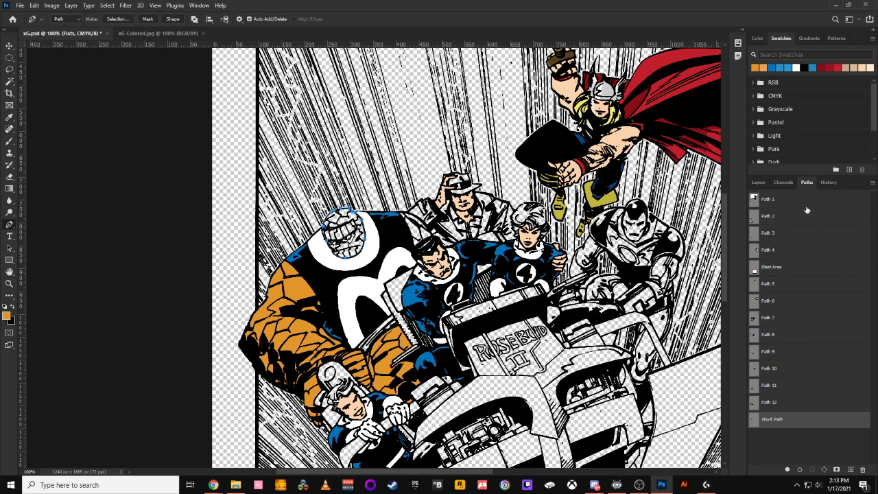
{"action": "double_click", "coordinate": [769, 420]}
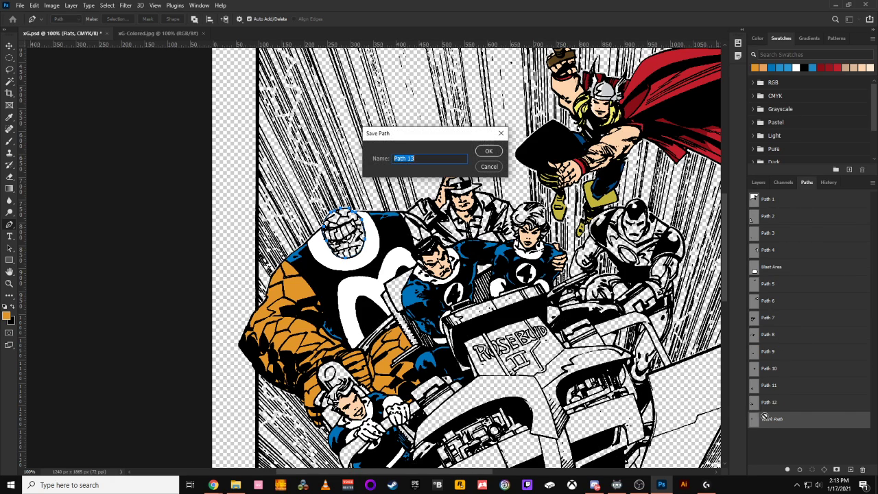
{"action": "left_click", "coordinate": [488, 151]}
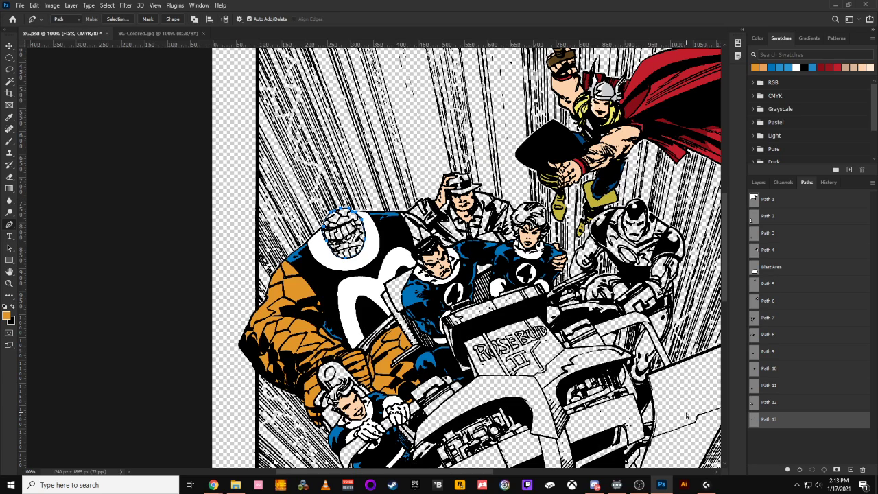
{"action": "left_click", "coordinate": [752, 420], "text": "ctrl"}
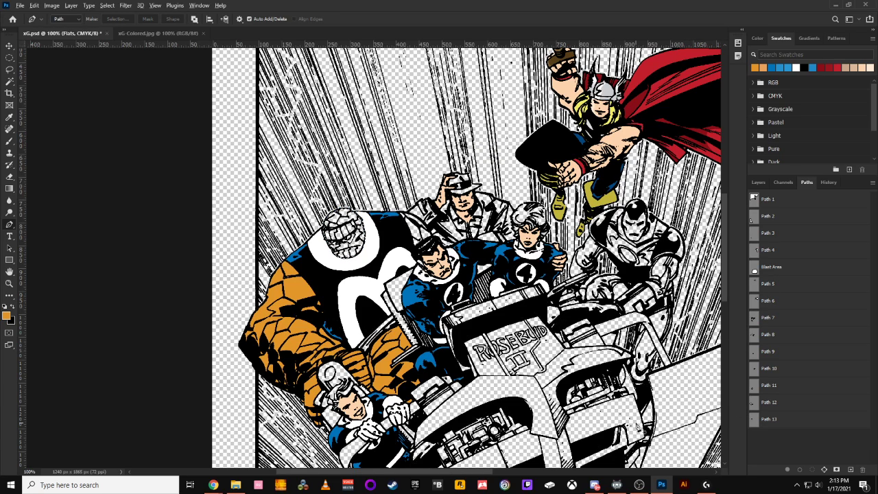
{"action": "key", "text": "alt+BackSpace"}
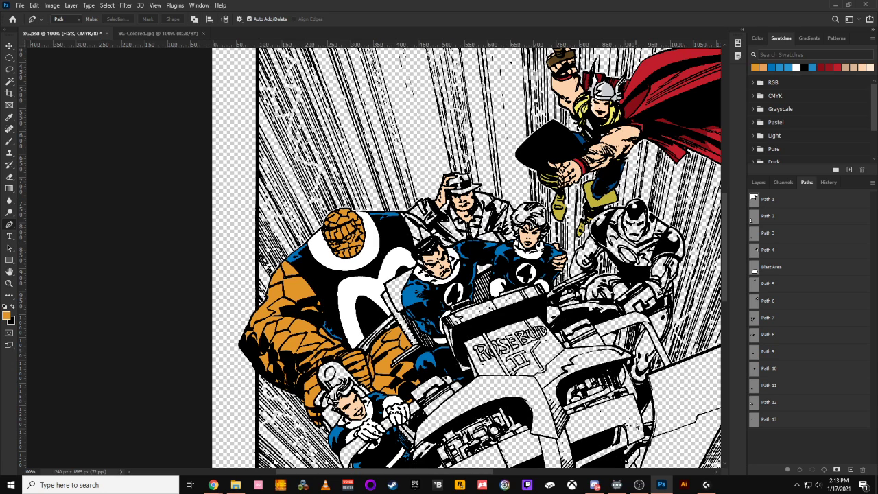
{"action": "left_click", "coordinate": [157, 33]}
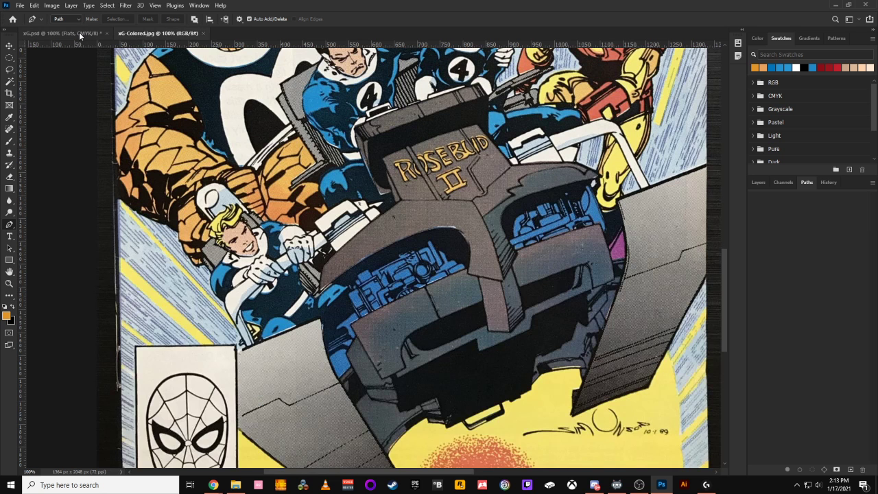
{"action": "left_click_drag", "start_coordinate": [304, 151], "coordinate": [323, 323]}
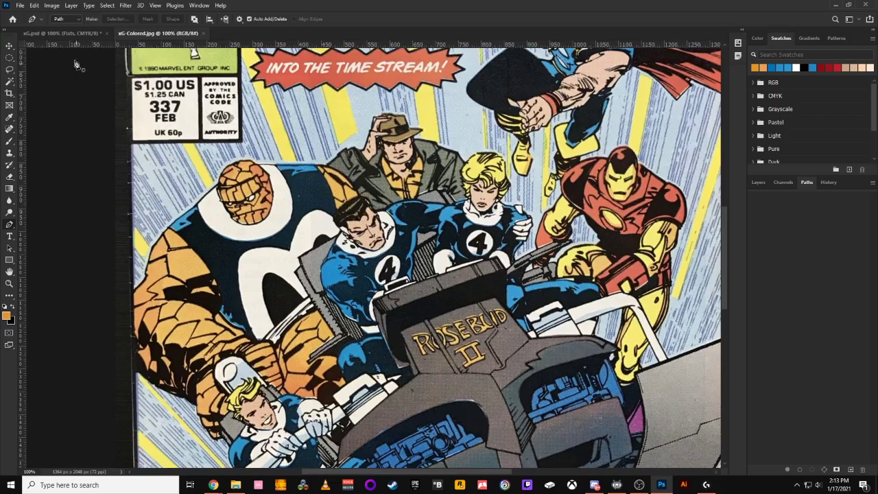
{"action": "left_click", "coordinate": [57, 31]}
{"action": "key", "text": "ctrl+plus"}
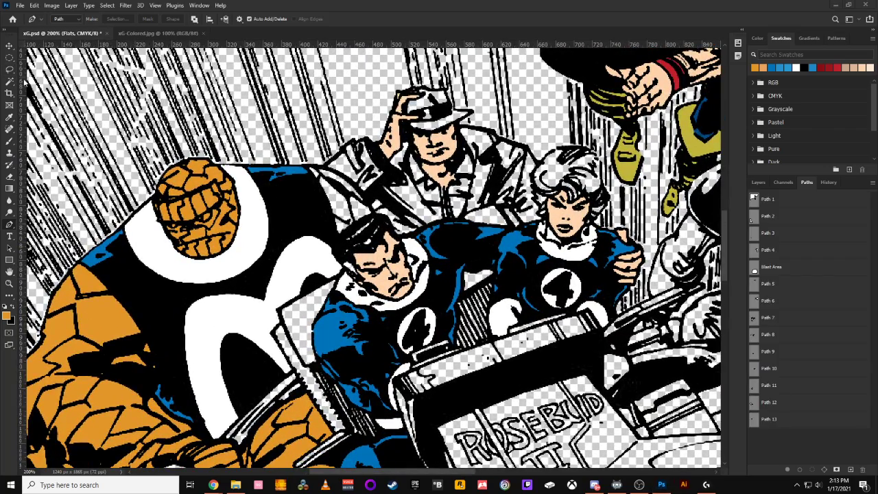
{"action": "left_click", "coordinate": [214, 215]}
{"action": "mouse_move", "coordinate": [210, 219]}
{"action": "left_mouse_down"}
{"action": "mouse_move", "coordinate": [200, 228]}
{"action": "mouse_move", "coordinate": [211, 216]}
{"action": "left_mouse_up"}
{"action": "left_click", "coordinate": [200, 220], "text": "alt"}
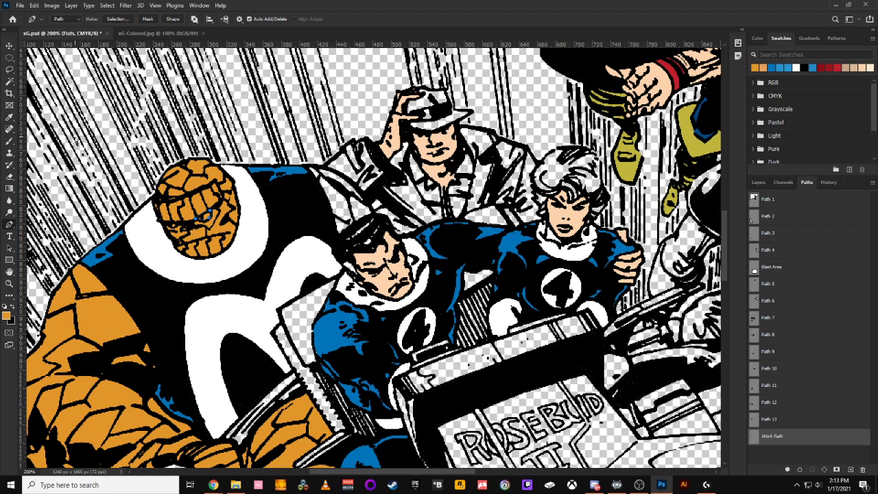
{"action": "key", "text": "Escape"}
{"action": "key", "text": "Delete"}
Outline the Thing's eyes with freehand Lasso selections.
{"action": "left_click", "coordinate": [9, 69]}
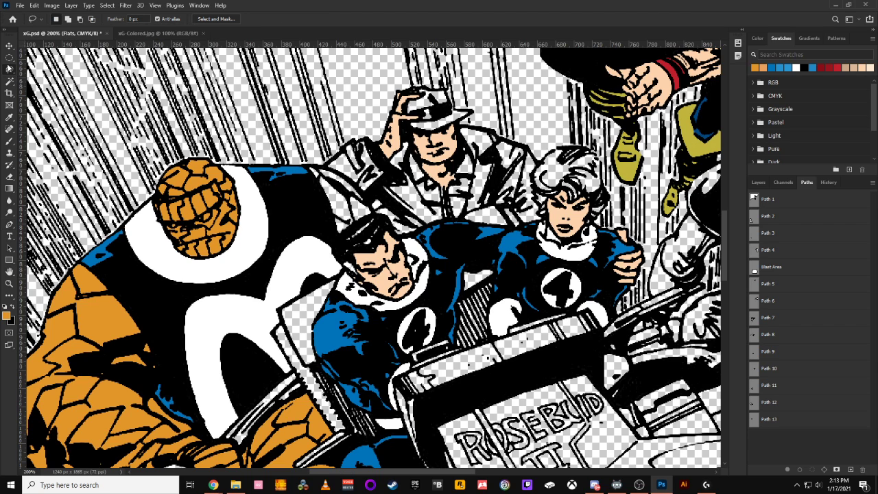
{"action": "key", "text": "ctrl+plus"}
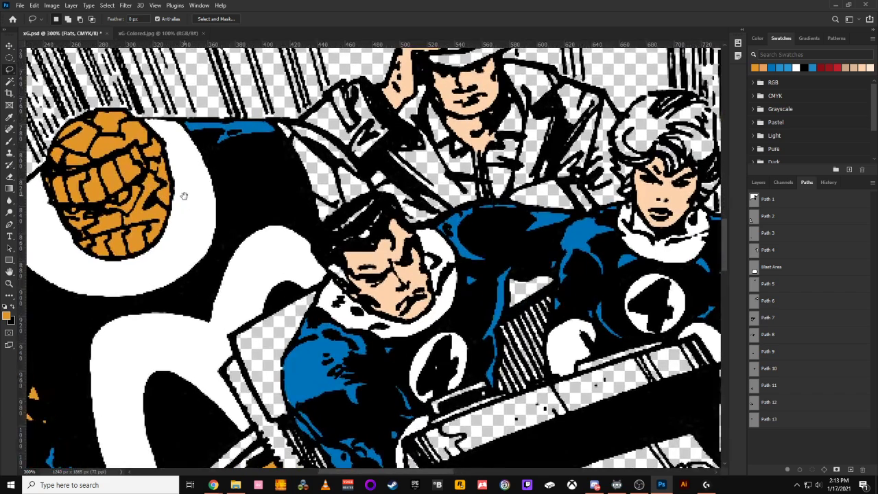
{"action": "left_click_drag", "start_coordinate": [186, 196], "coordinate": [314, 221]}
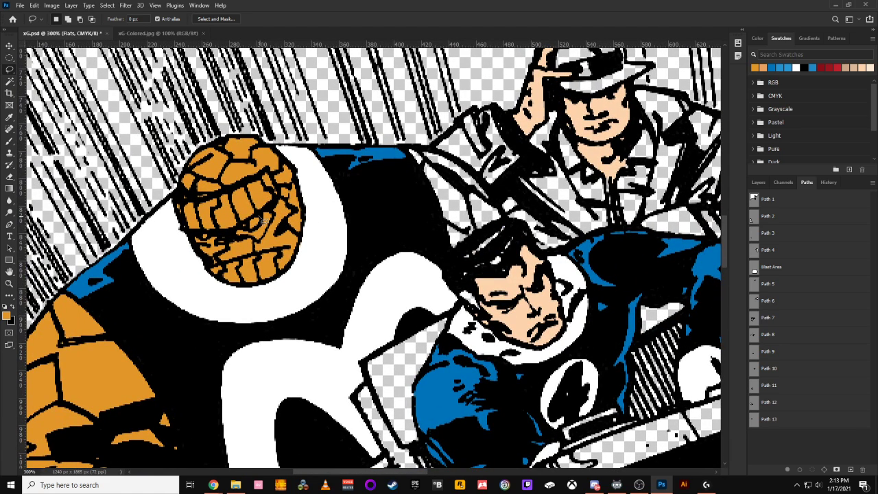
{"action": "left_click_drag", "start_coordinate": [261, 218], "coordinate": [247, 234]}
{"action": "key", "text": "shift"}
{"action": "key", "text": "shift"}
{"action": "key", "text": "shift"}
{"action": "mouse_move", "coordinate": [209, 239]}
{"action": "left_mouse_down"}
{"action": "mouse_move", "coordinate": [200, 239]}
{"action": "mouse_move", "coordinate": [212, 235]}
{"action": "left_mouse_up"}
Set the foreground color to white and fill both of the Thing's eyes with it.
{"action": "left_click", "coordinate": [6, 305]}
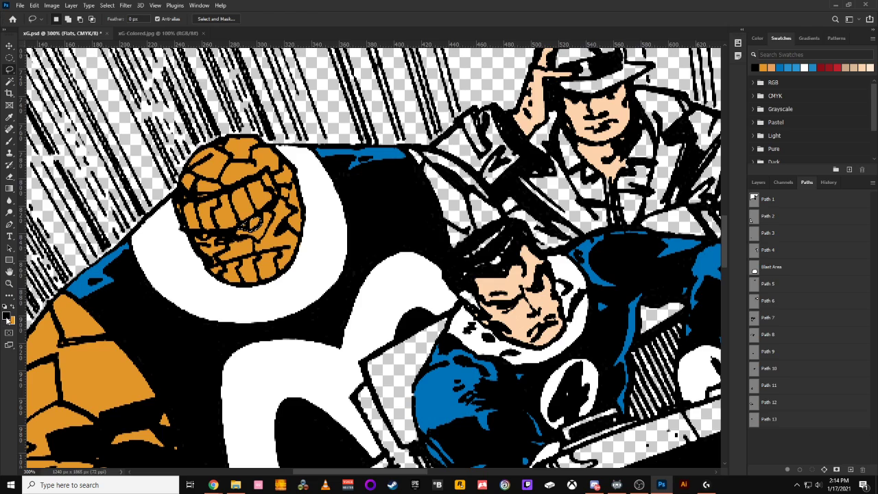
{"action": "left_click", "coordinate": [7, 315]}
{"action": "left_click_drag", "start_coordinate": [353, 172], "coordinate": [300, 74]}
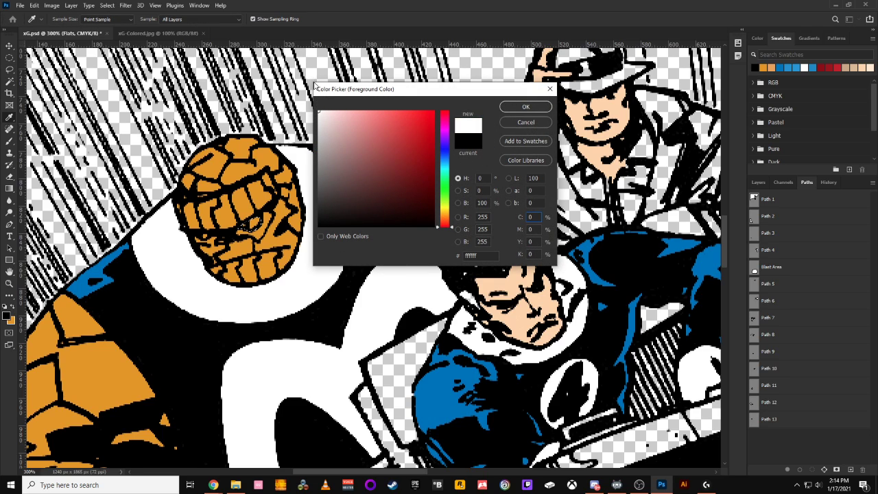
{"action": "left_click", "coordinate": [525, 107]}
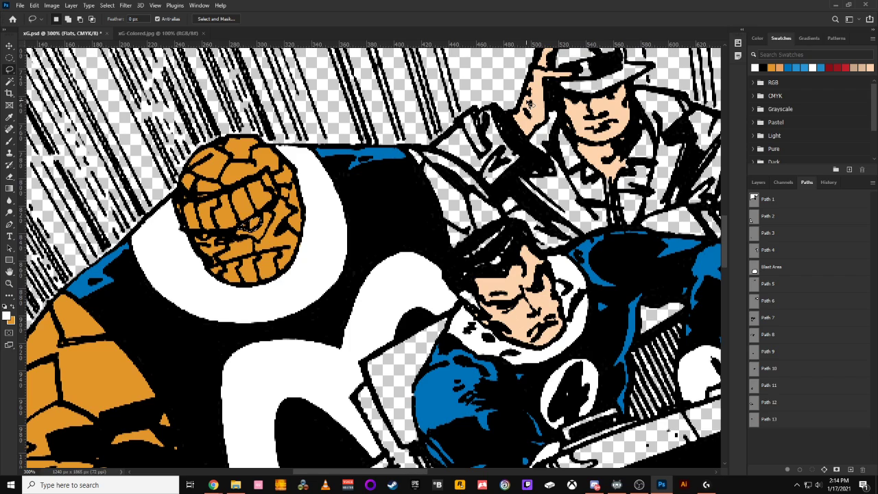
{"action": "left_click", "coordinate": [140, 6]}
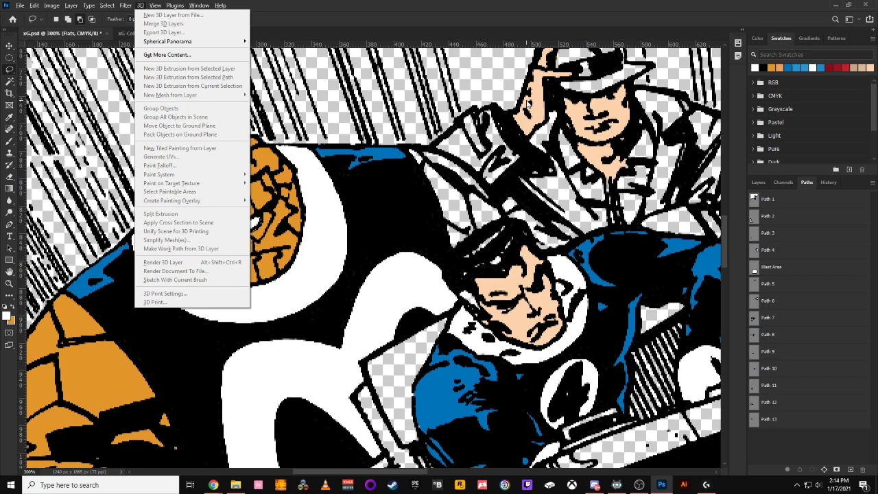
{"action": "key", "text": "Escape"}
{"action": "key", "text": "ctrl+d"}
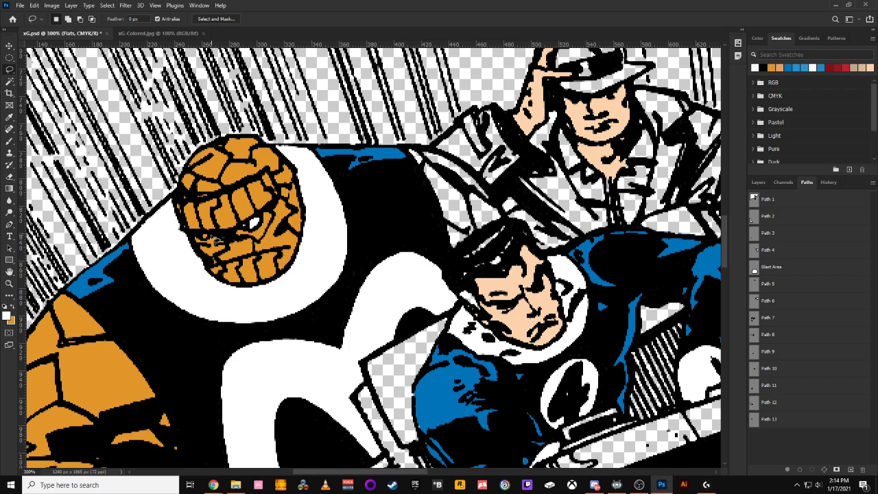
{"action": "left_click_drag", "start_coordinate": [207, 238], "coordinate": [200, 242]}
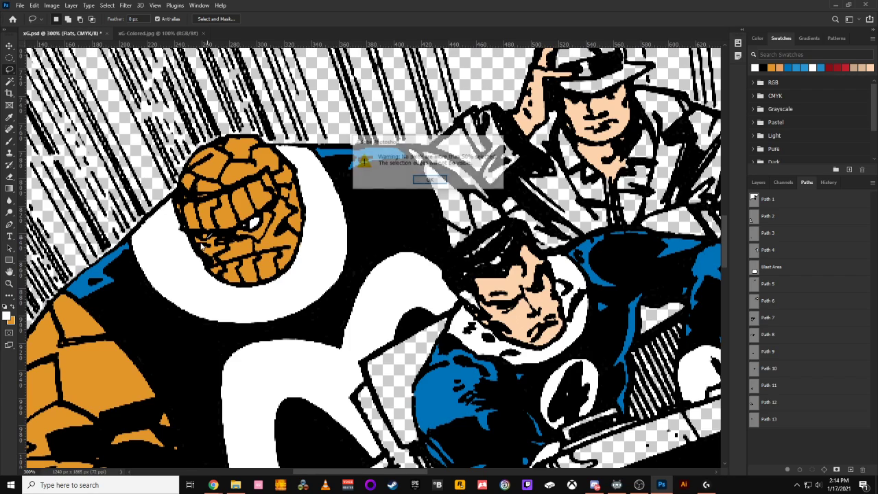
{"action": "left_click", "coordinate": [428, 181]}
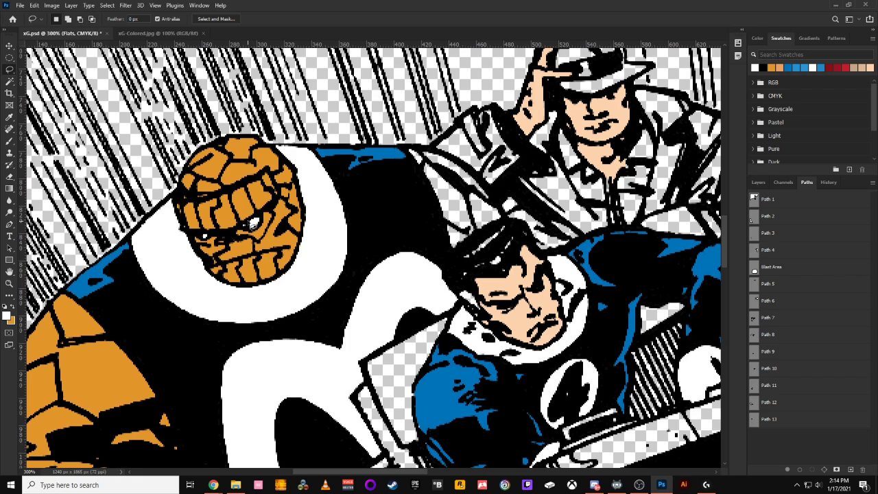
Set the foreground color to a brown with CMYK values 0, 50, 100 and 50.
{"action": "left_click_drag", "start_coordinate": [248, 234], "coordinate": [250, 232]}
{"action": "left_click", "coordinate": [429, 181]}
{"action": "left_click", "coordinate": [8, 316]}
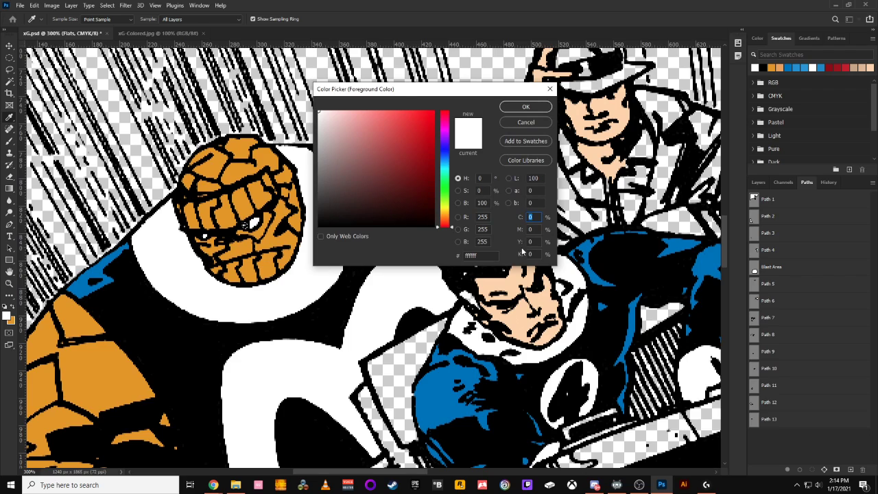
{"action": "key", "text": "Tab"}
{"action": "type", "text": "100"}
{"action": "key", "text": "Tab"}
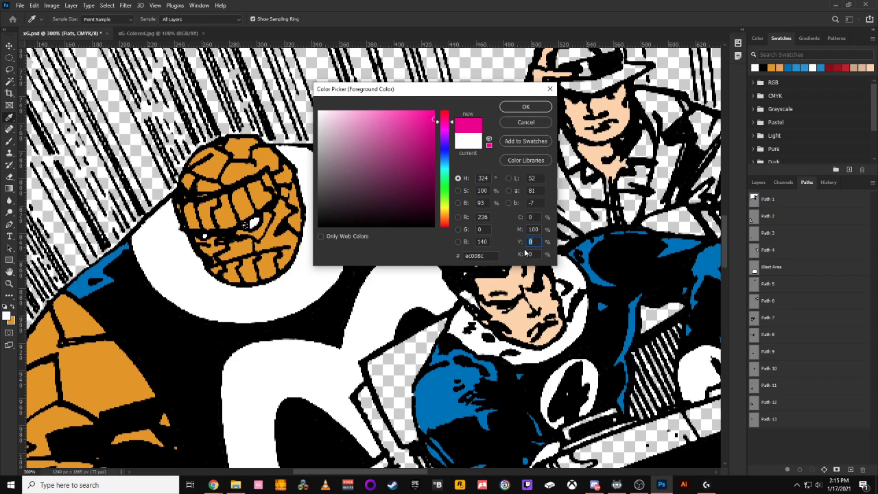
{"action": "type", "text": "50"}
{"action": "key", "text": "BackSpace"}
{"action": "key", "text": "BackSpace"}
{"action": "type", "text": "100"}
{"action": "key", "text": "Tab"}
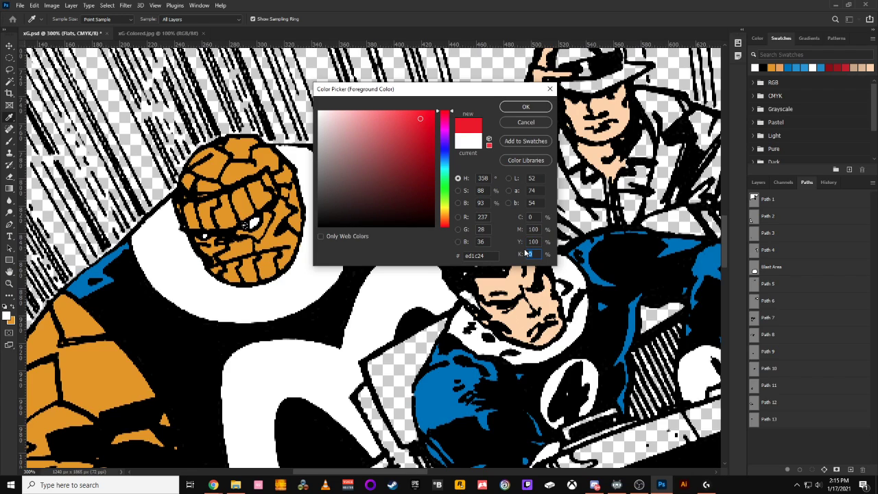
{"action": "type", "text": "50"}
{"action": "key", "text": "shift+Tab"}
{"action": "key", "text": "shift+Tab"}
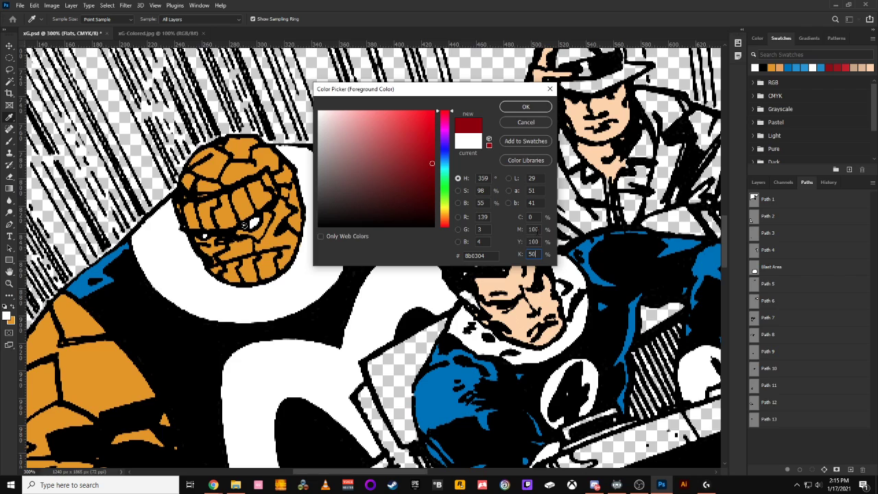
{"action": "type", "text": "50"}
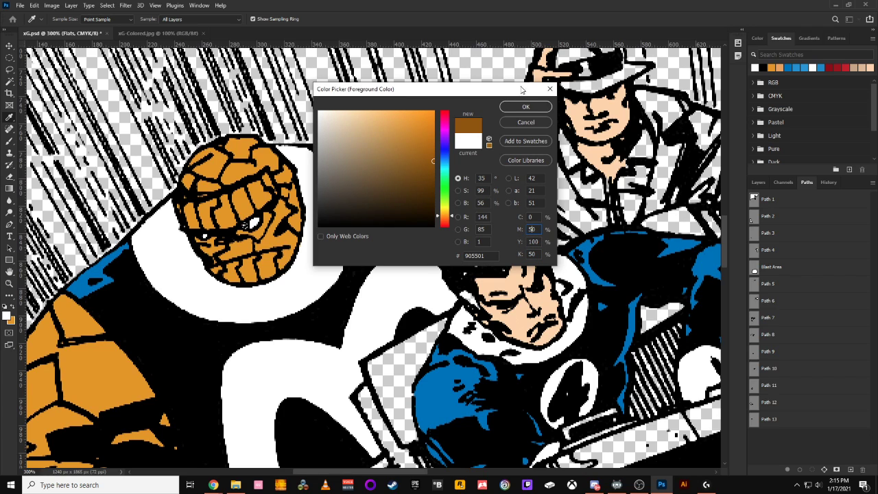
{"action": "left_click", "coordinate": [525, 108]}
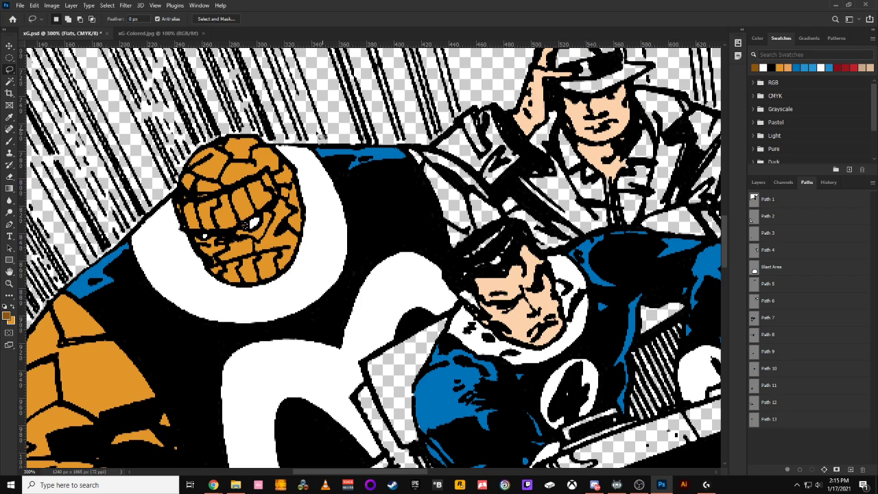
Set the magenta of the brown foreground color to 40%.
{"action": "key", "text": "i"}
{"action": "left_click", "coordinate": [7, 318]}
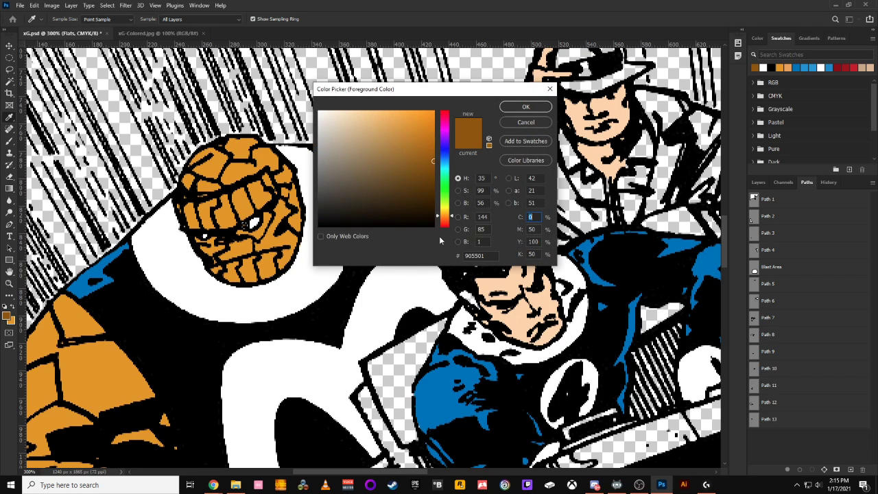
{"action": "key", "text": "Tab"}
{"action": "type", "text": "70"}
{"action": "key", "text": "BackSpace"}
{"action": "key", "text": "BackSpace"}
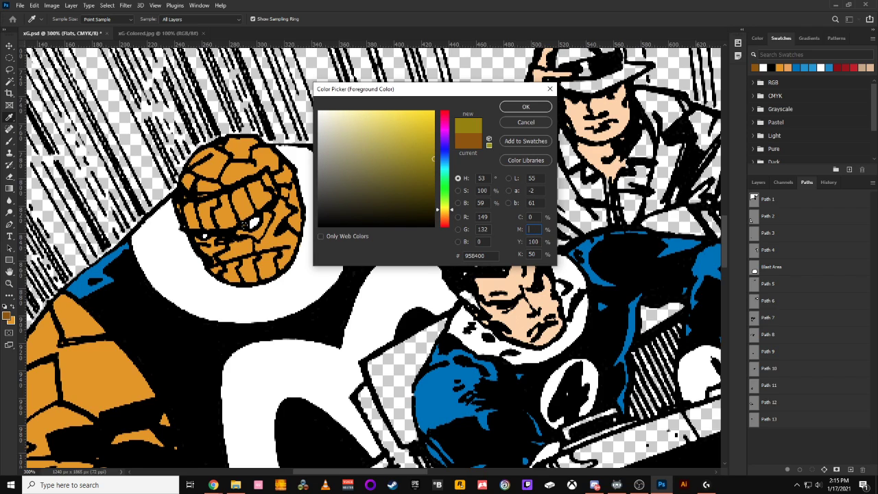
{"action": "type", "text": "40"}
{"action": "key", "text": "Return"}
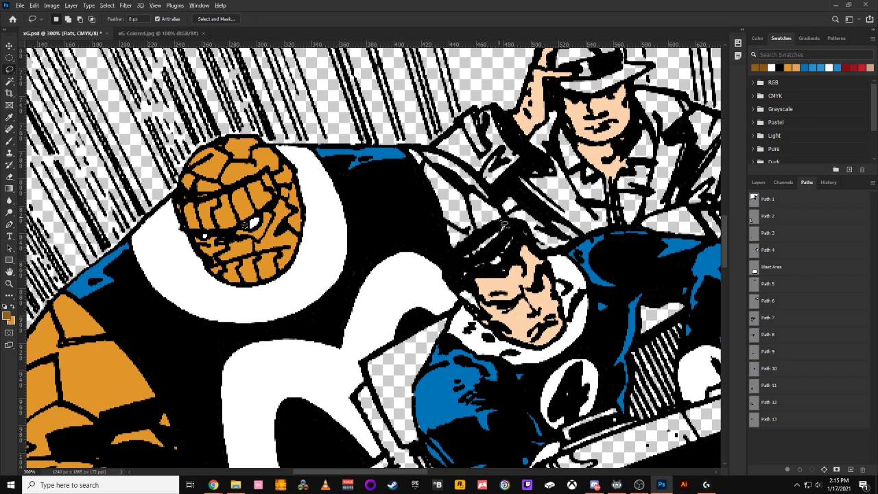
Save the document and swap the foreground and background colors so that orange is the foreground.
{"action": "scroll", "coordinate": [501, 223], "scroll_direction": "down", "scroll_amount": 5}
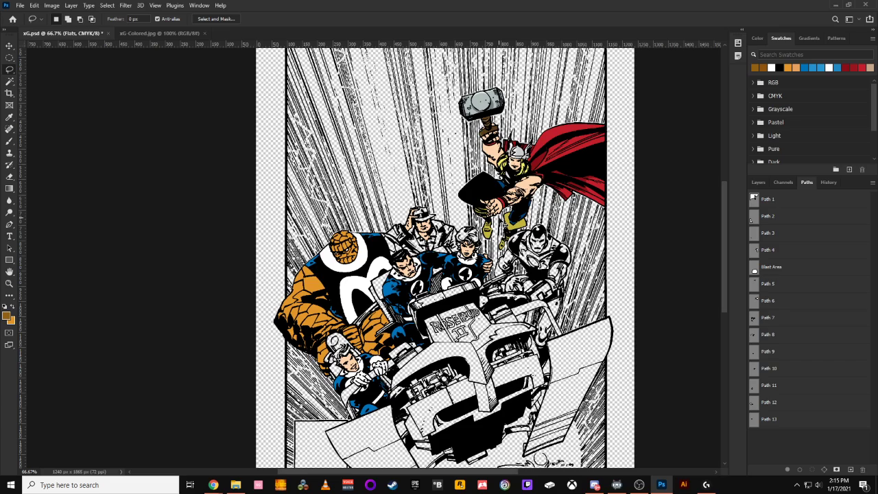
{"action": "key", "text": "ctrl+s"}
{"action": "key", "text": "ctrl+1"}
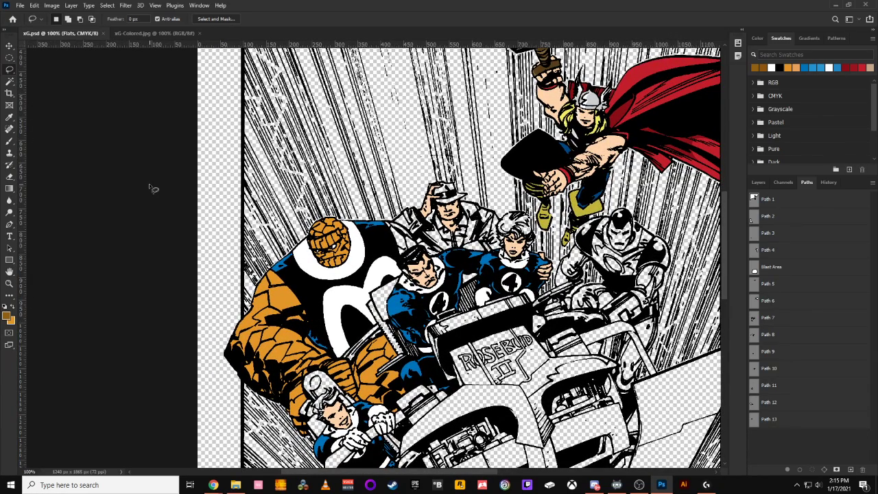
{"action": "left_click", "coordinate": [13, 308]}
Trace the Thing's far upper arm behind the dark-haired man's head with a Pen path and fill it with orange.
{"action": "key", "text": "ctrl+plus"}
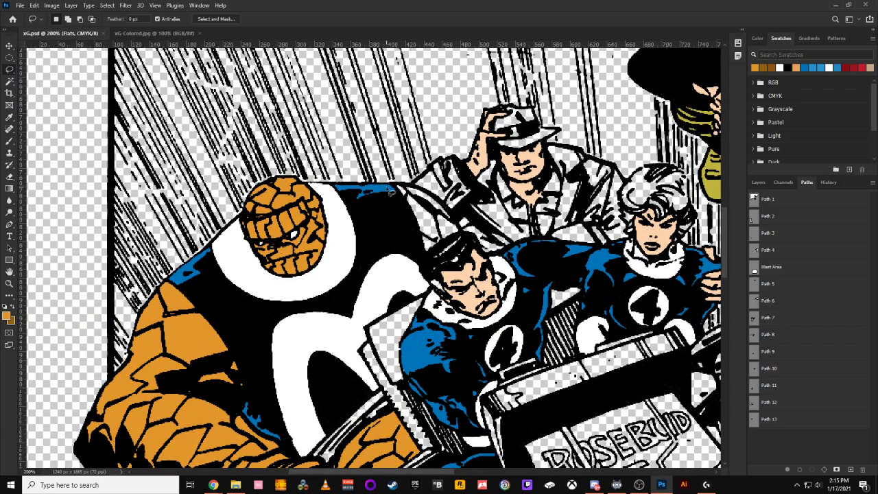
{"action": "left_click", "coordinate": [9, 224]}
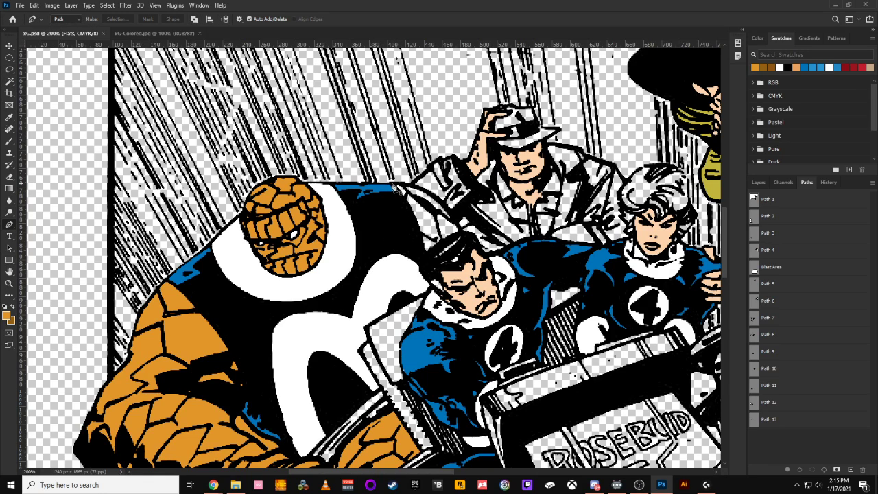
{"action": "left_click", "coordinate": [395, 187]}
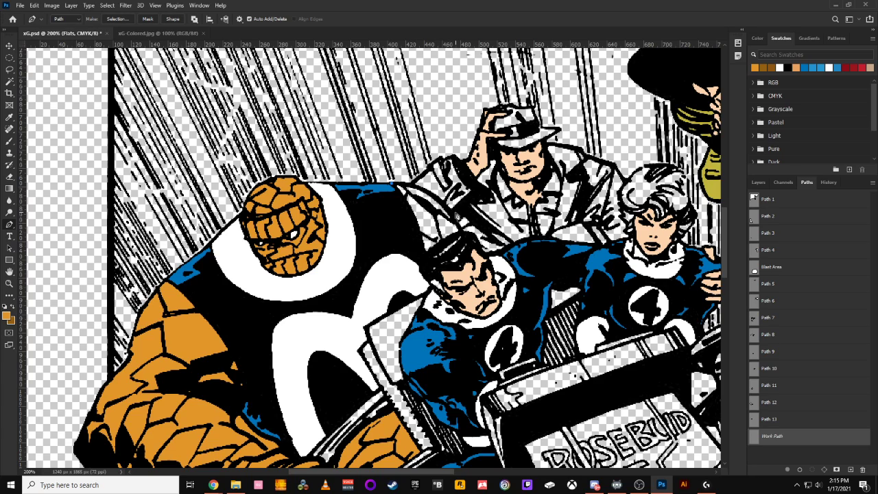
{"action": "mouse_move", "coordinate": [451, 215]}
{"action": "left_mouse_down"}
{"action": "mouse_move", "coordinate": [480, 248]}
{"action": "mouse_move", "coordinate": [471, 251]}
{"action": "mouse_move", "coordinate": [461, 215]}
{"action": "left_mouse_up"}
{"action": "left_click", "coordinate": [462, 232]}
{"action": "left_click", "coordinate": [425, 259]}
{"action": "left_click", "coordinate": [417, 238]}
{"action": "left_click", "coordinate": [405, 200]}
{"action": "key", "text": "ctrl+minus"}
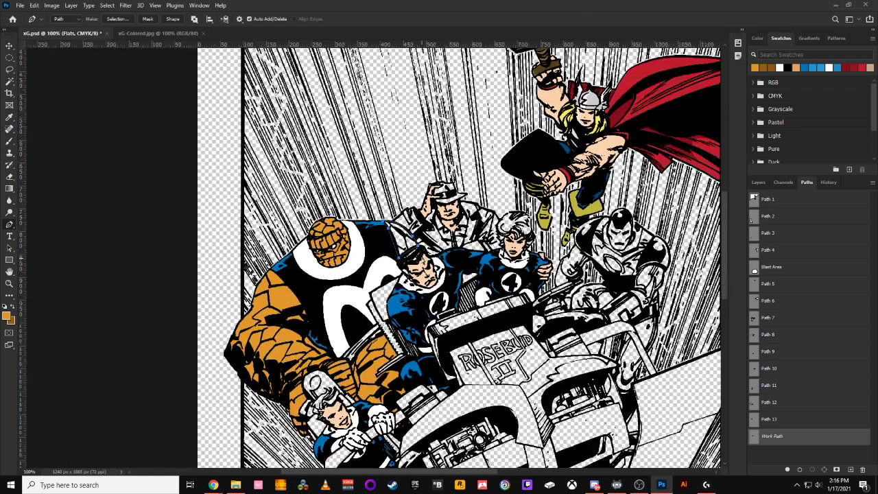
{"action": "left_click", "coordinate": [758, 442]}
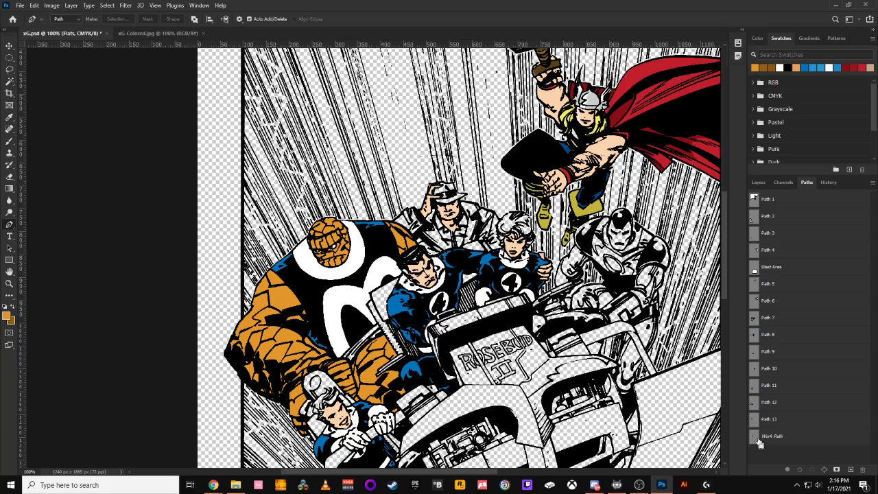
Examine the figures across the cover for areas still missing color and compare them with xG-Colored.jpg.
{"action": "left_click_drag", "start_coordinate": [451, 367], "coordinate": [433, 209]}
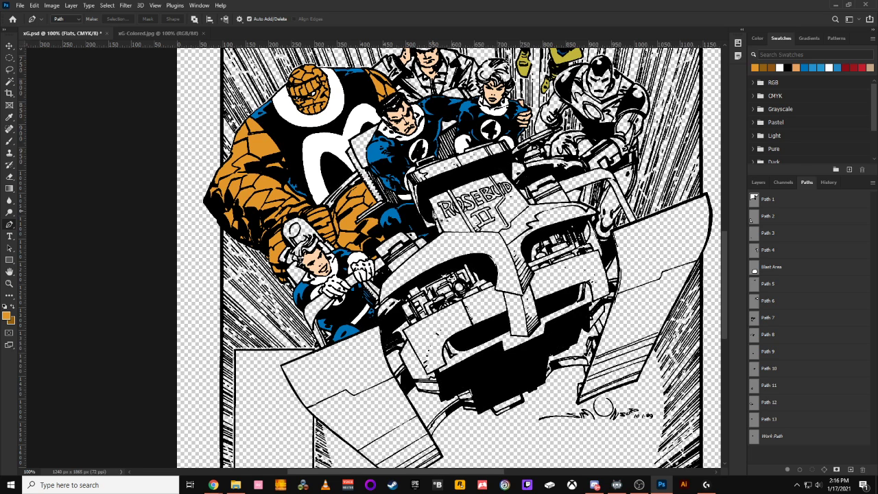
{"action": "key", "text": "ctrl+minus"}
{"action": "key", "text": "ctrl+plus"}
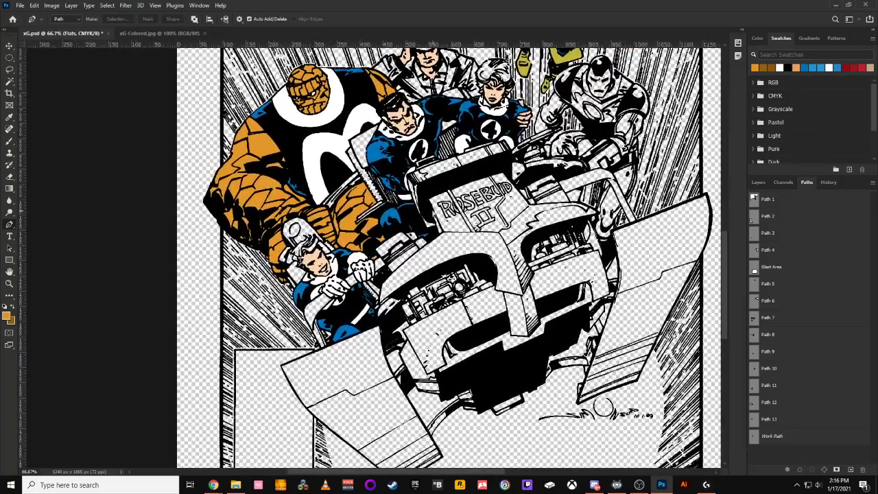
{"action": "key", "text": "ctrl+plus"}
{"action": "key", "text": "ctrl+minus"}
{"action": "key", "text": "ctrl+minus"}
{"action": "key", "text": "ctrl+minus"}
{"action": "key", "text": "ctrl+minus"}
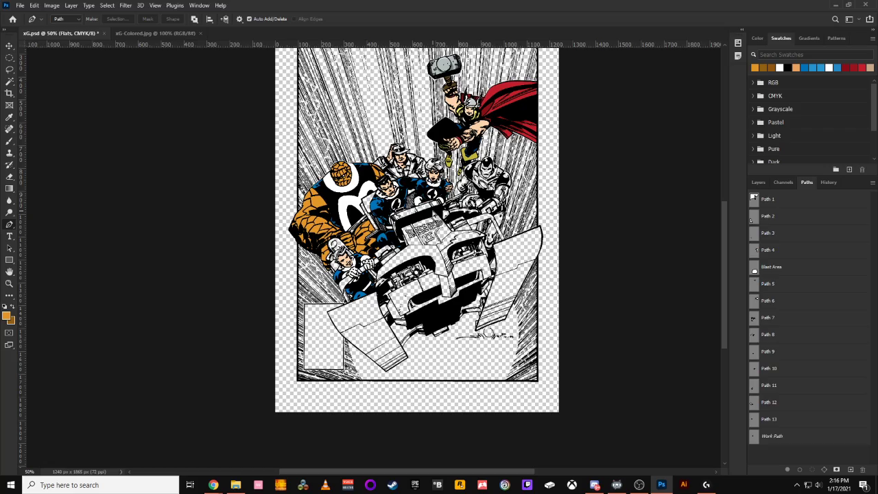
{"action": "key", "text": "ctrl+plus"}
{"action": "key", "text": "ctrl+plus"}
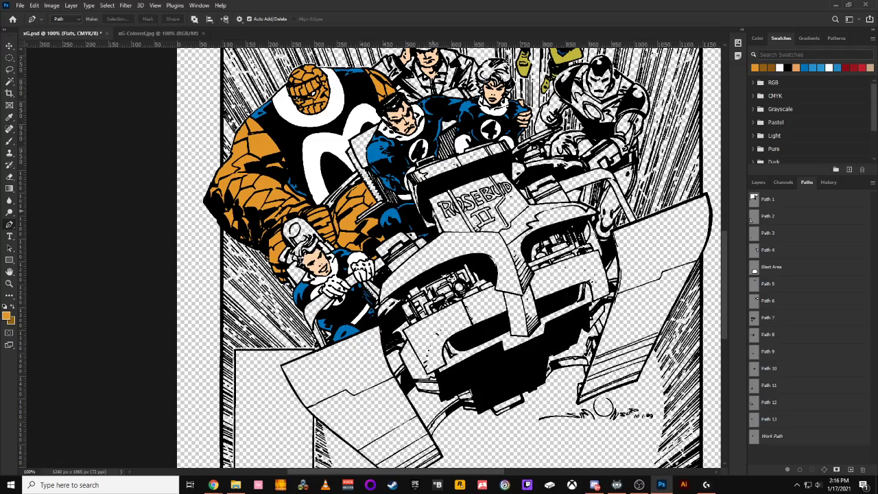
{"action": "key", "text": "ctrl+minus"}
{"action": "key", "text": "ctrl+plus"}
{"action": "key", "text": "ctrl+plus"}
{"action": "key", "text": "ctrl+minus"}
{"action": "left_click_drag", "start_coordinate": [520, 103], "coordinate": [448, 280]}
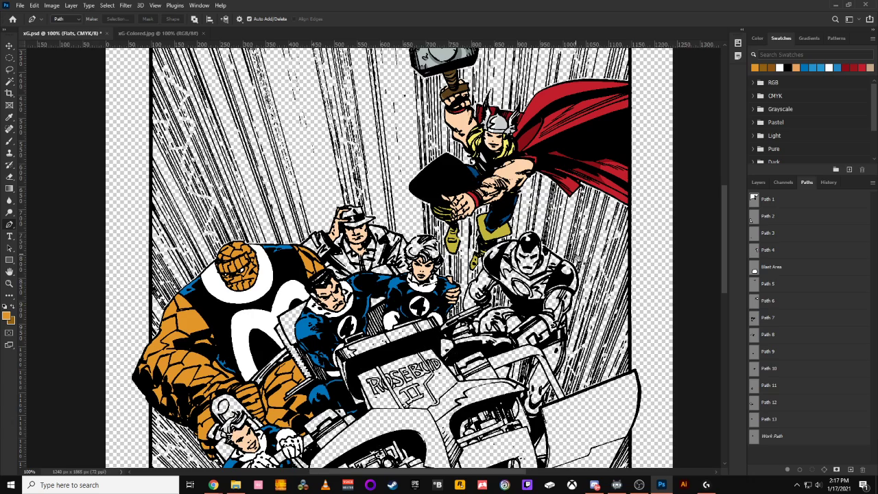
{"action": "left_click_drag", "start_coordinate": [311, 334], "coordinate": [381, 221]}
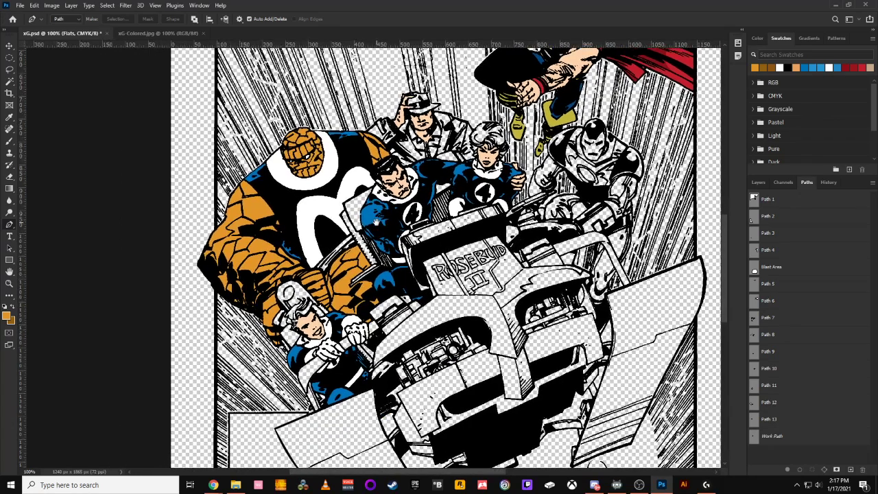
{"action": "left_click", "coordinate": [121, 34]}
{"action": "left_click", "coordinate": [65, 33]}
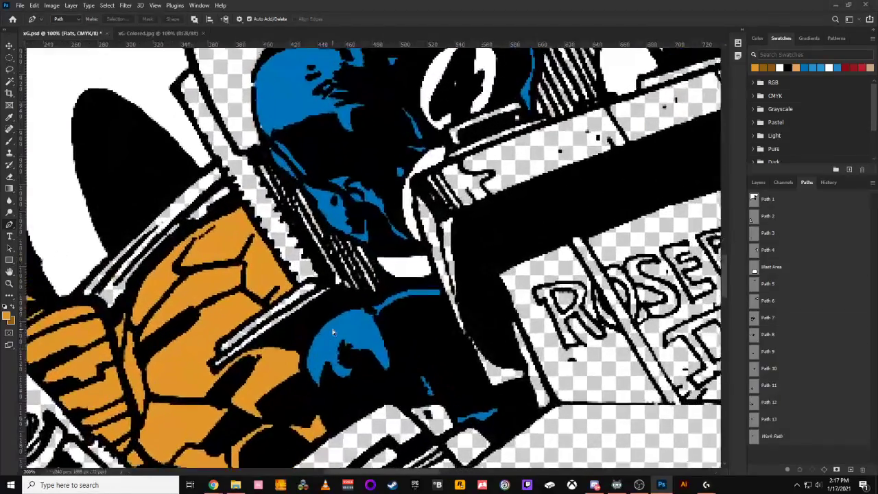
Draw a closed Pen path around the unfilled patch of the Thing beside the smiling driver's hair.
{"action": "left_click_drag", "start_coordinate": [333, 332], "coordinate": [583, 163]}
{"action": "left_click", "coordinate": [193, 301]}
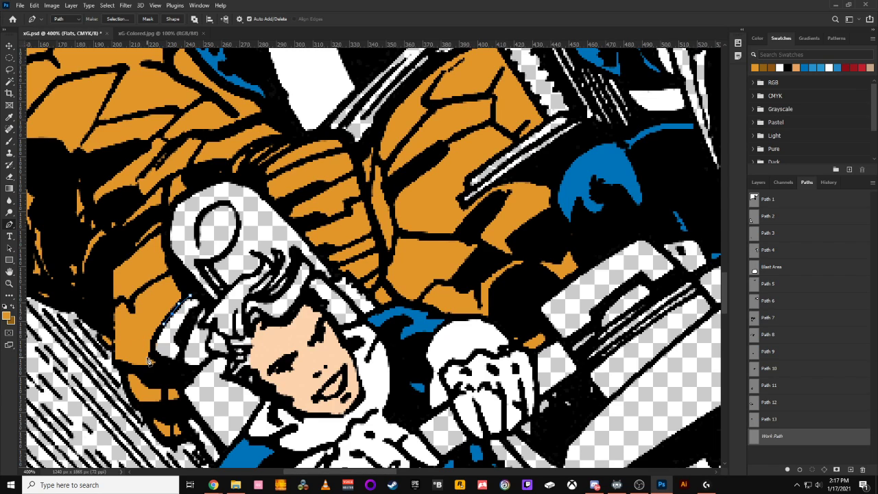
{"action": "left_click_drag", "start_coordinate": [155, 353], "coordinate": [163, 365]}
{"action": "left_click", "coordinate": [176, 364]}
{"action": "left_click", "coordinate": [182, 346]}
{"action": "left_click", "coordinate": [196, 312]}
{"action": "left_click", "coordinate": [204, 302]}
{"action": "left_click", "coordinate": [195, 293]}
{"action": "left_click", "coordinate": [190, 296]}
{"action": "left_click", "coordinate": [198, 369]}
{"action": "left_click", "coordinate": [215, 353]}
{"action": "left_click", "coordinate": [190, 296]}
Load the work path as a selection and fill the patch beside the driver's hair with the orange foreground color.
{"action": "left_click", "coordinate": [753, 438], "text": "ctrl"}
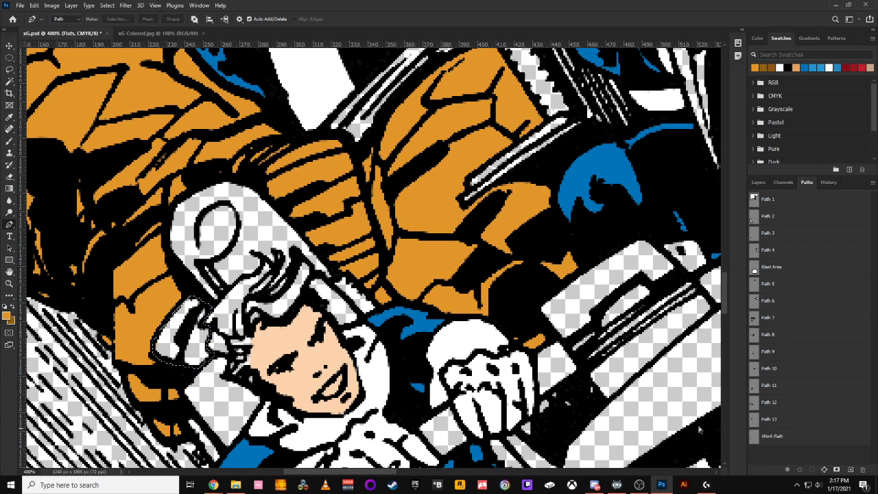
{"action": "key", "text": "alt+BackSpace"}
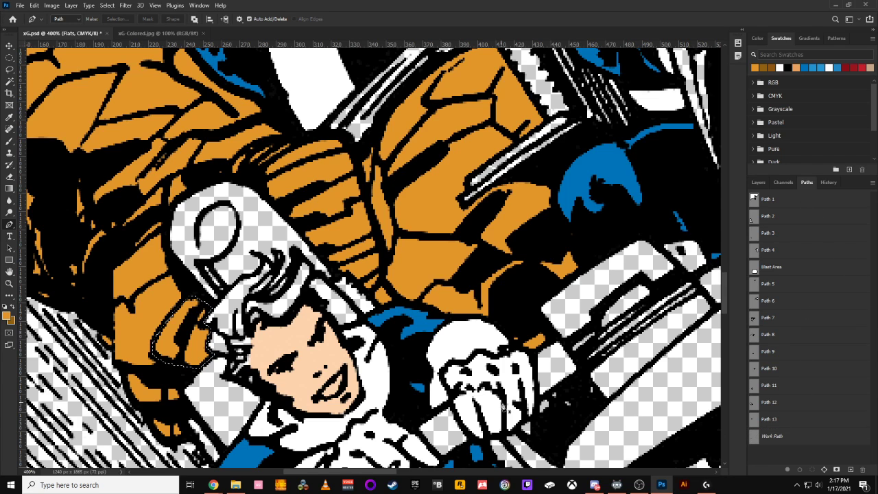
{"action": "key", "text": "ctrl+1"}
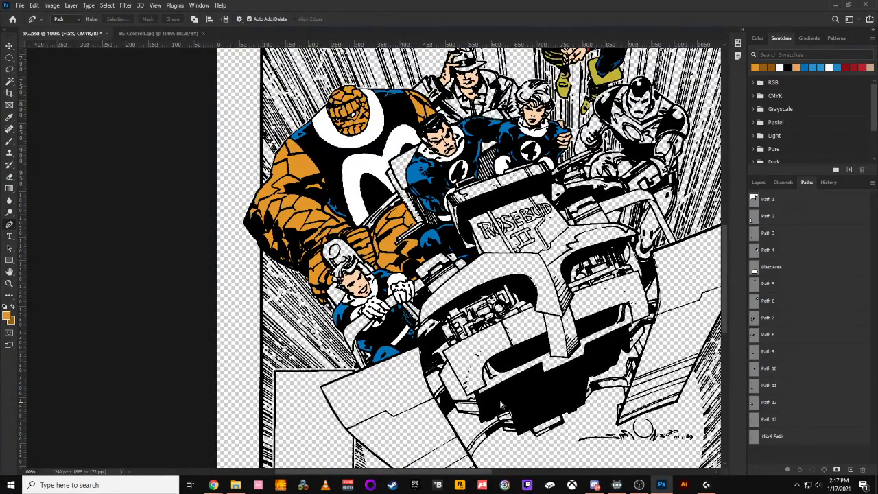
Sample the gray of the hat-wearing man's coat from xG-Colored.jpg as the foreground color.
{"action": "key", "text": "ctrl+minus"}
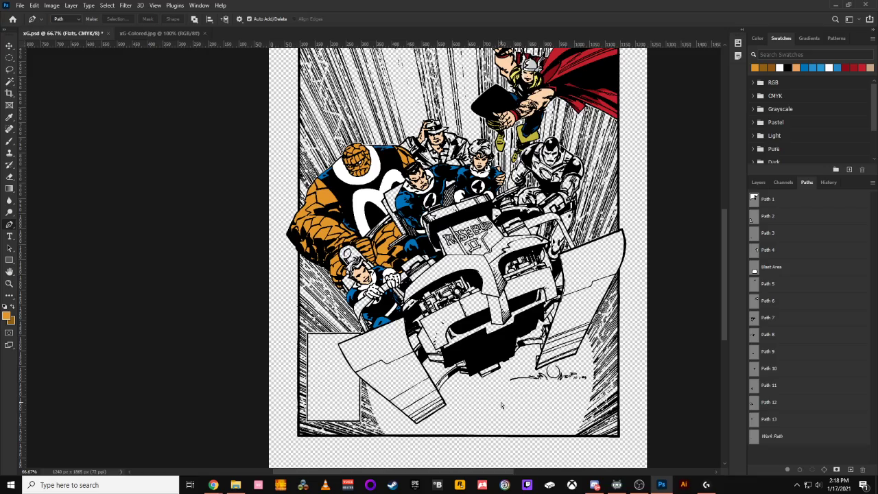
{"action": "key", "text": "ctrl+plus"}
{"action": "key", "text": "ctrl+plus"}
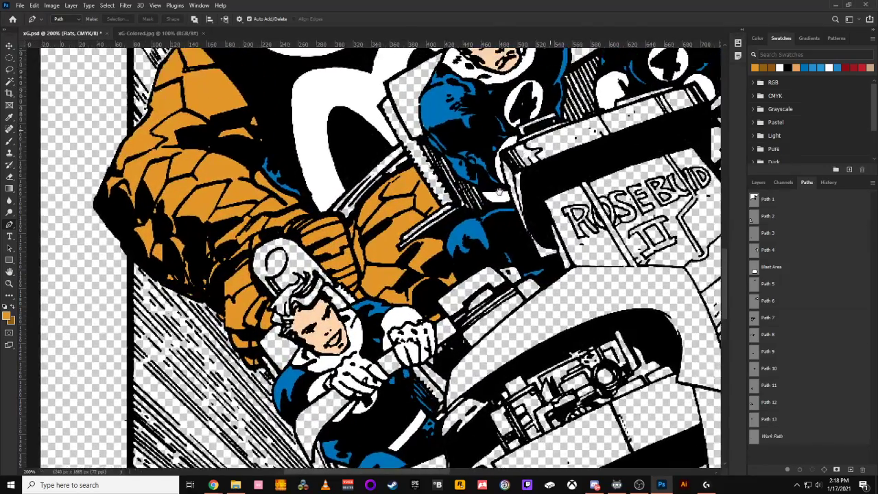
{"action": "left_click_drag", "start_coordinate": [499, 192], "coordinate": [303, 425]}
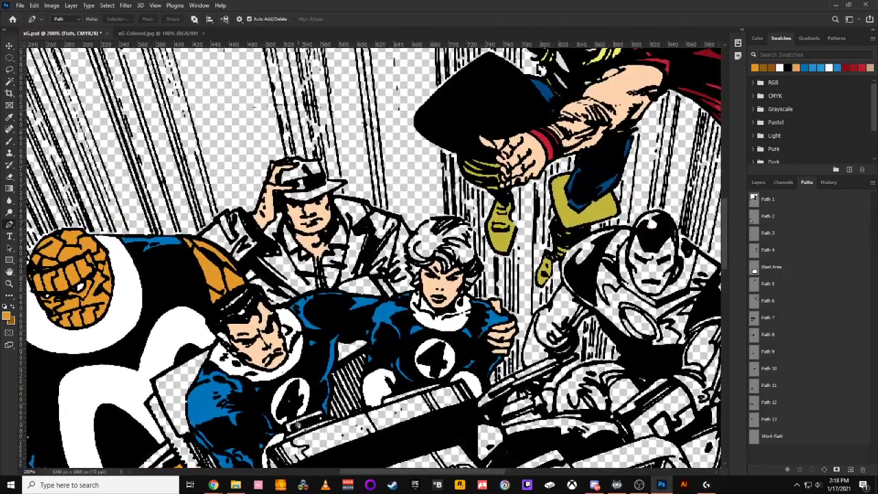
{"action": "left_click", "coordinate": [144, 33]}
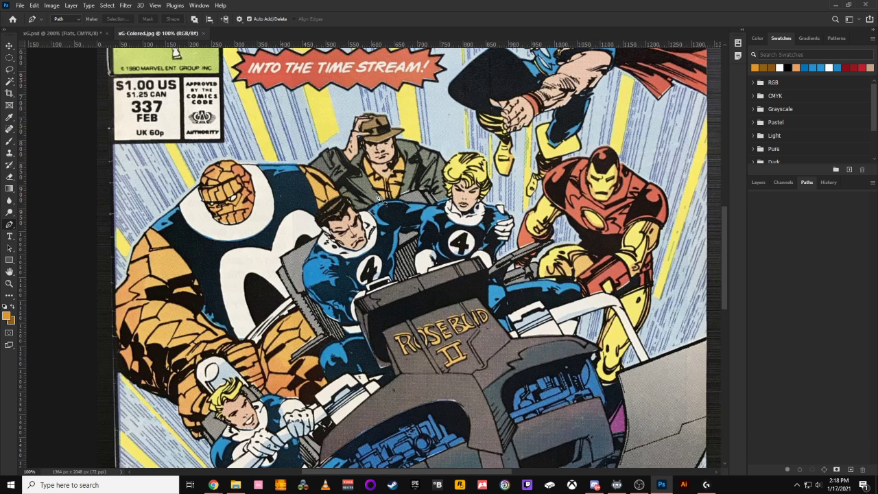
{"action": "left_click", "coordinate": [67, 32]}
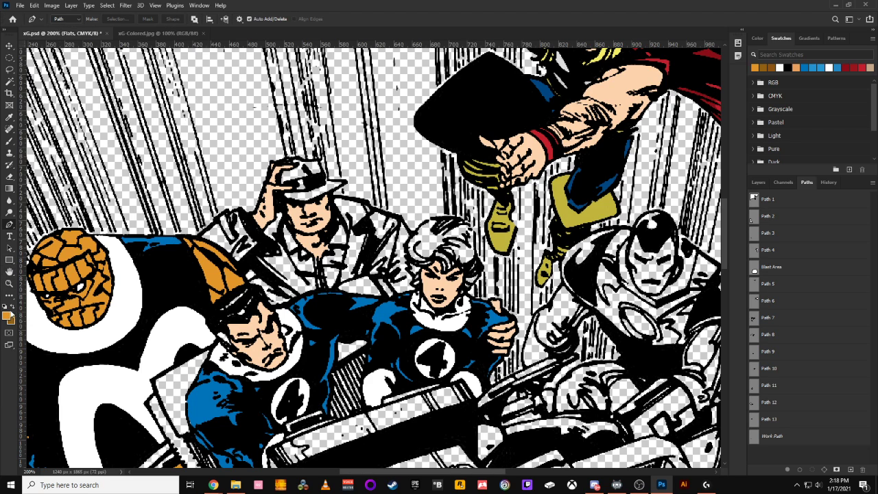
{"action": "left_click", "coordinate": [158, 33]}
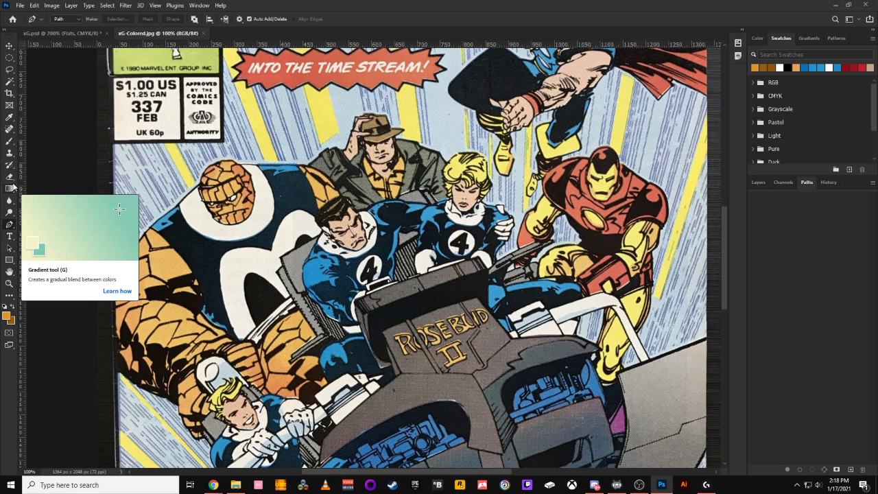
{"action": "left_click", "coordinate": [10, 117]}
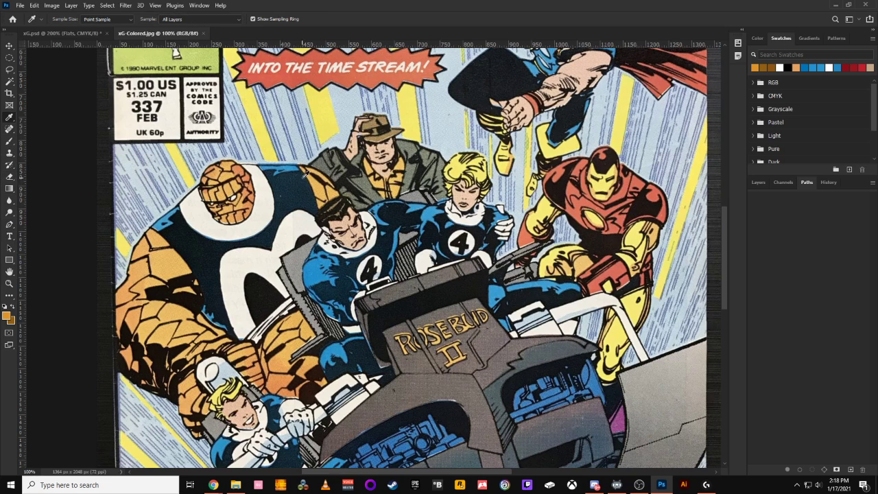
{"action": "left_click", "coordinate": [379, 194]}
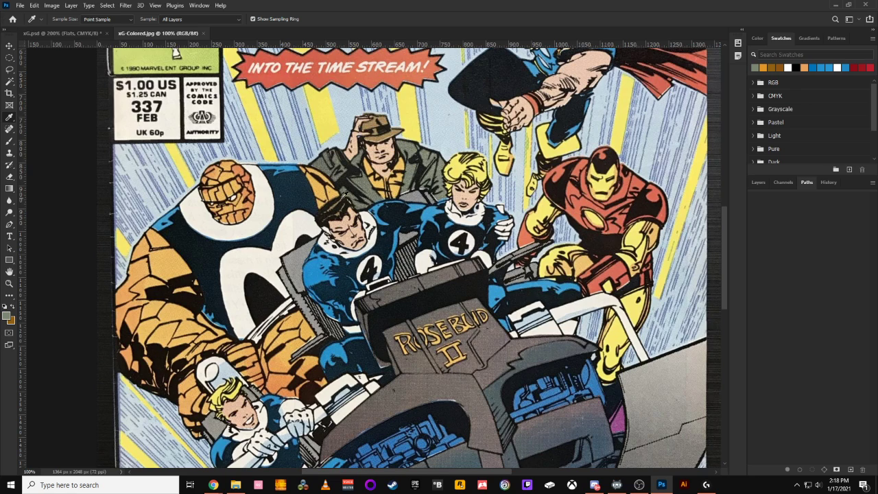
Change the foreground color's CMYK mix to 0% cyan, 0% magenta, 0% yellow and 50% black.
{"action": "left_click", "coordinate": [9, 315]}
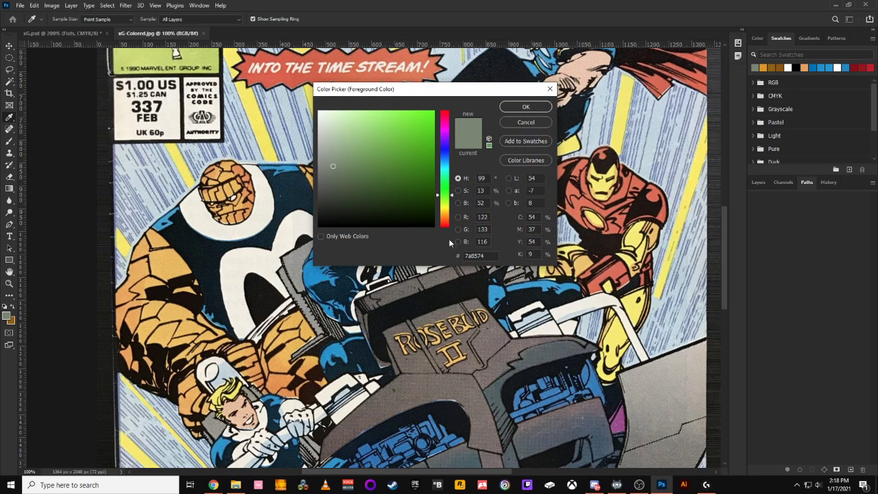
{"action": "type", "text": "0"}
{"action": "key", "text": "Tab"}
{"action": "type", "text": "0"}
{"action": "key", "text": "Tab"}
{"action": "type", "text": "0"}
{"action": "key", "text": "Tab"}
{"action": "type", "text": "100"}
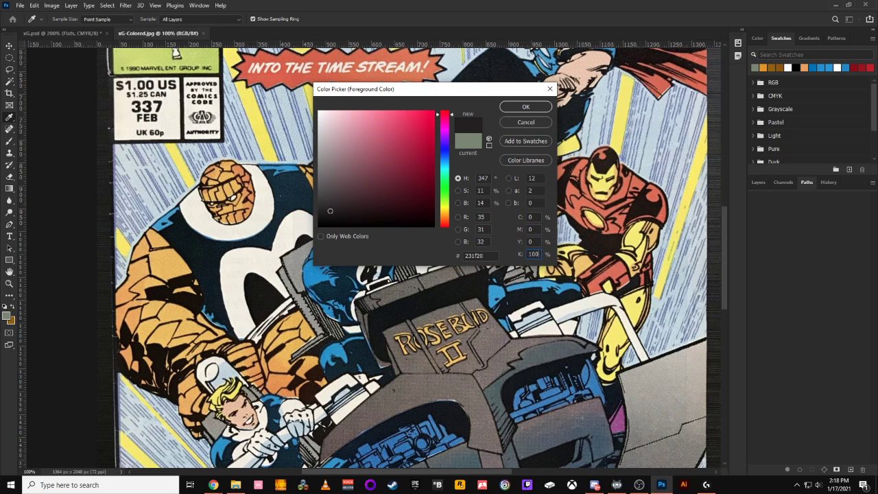
{"action": "key", "text": "BackSpace"}
{"action": "key", "text": "BackSpace"}
{"action": "key", "text": "BackSpace"}
{"action": "type", "text": "50"}
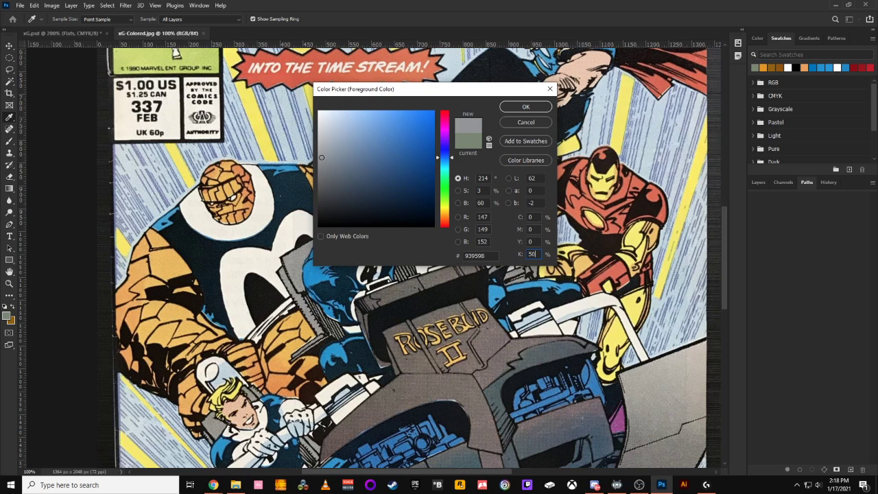
Try 30% and 40% black for the foreground gray, and settle on 50% black.
{"action": "key", "text": "BackSpace"}
{"action": "key", "text": "BackSpace"}
{"action": "type", "text": "30"}
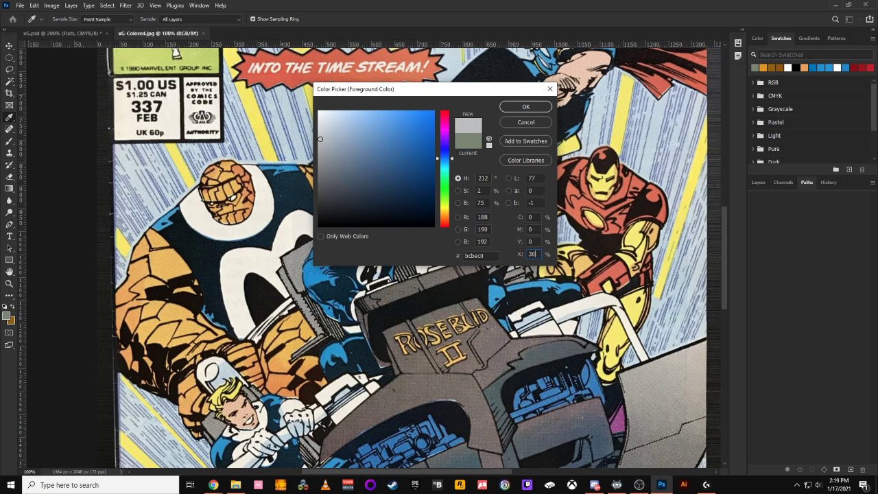
{"action": "key", "text": "BackSpace"}
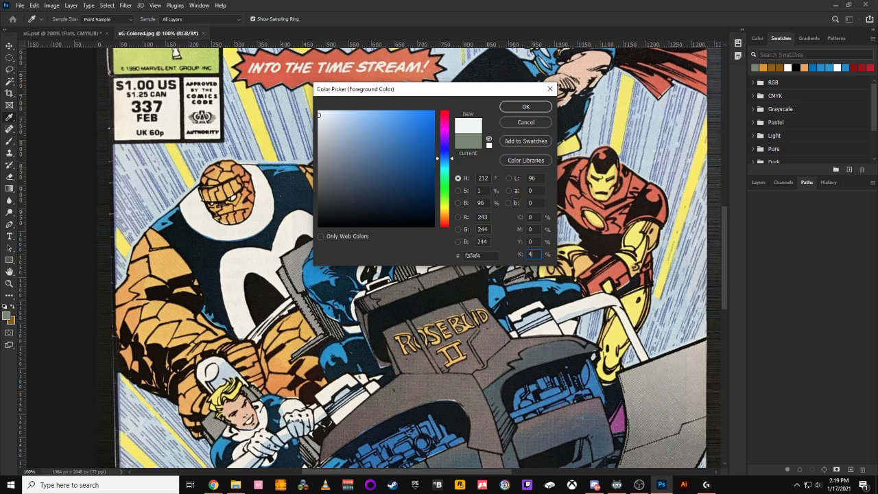
{"action": "type", "text": "0"}
{"action": "key", "text": "BackSpace"}
{"action": "key", "text": "BackSpace"}
{"action": "type", "text": "50"}
{"action": "key", "text": "Return"}
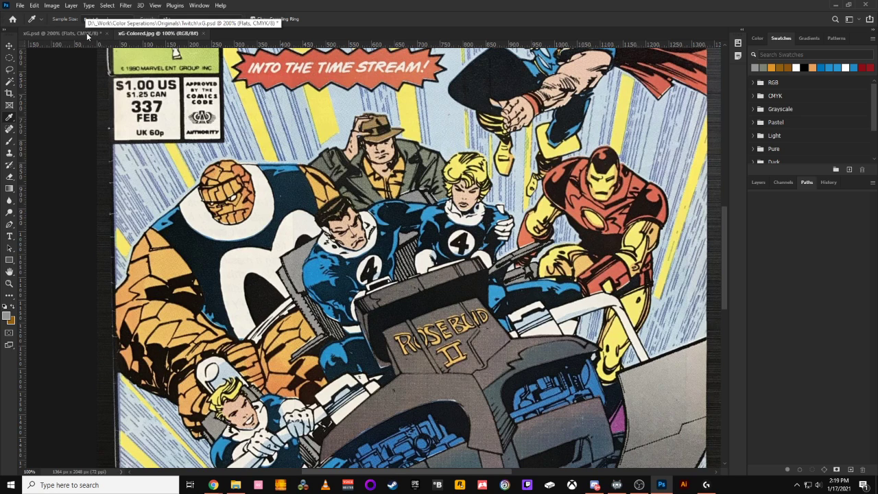
In xG.psd, start a Pen path on the hat-wearing man's raised sleeve and trace the cuff, collar and shirt opening down to the blue arm.
{"action": "left_click", "coordinate": [62, 33]}
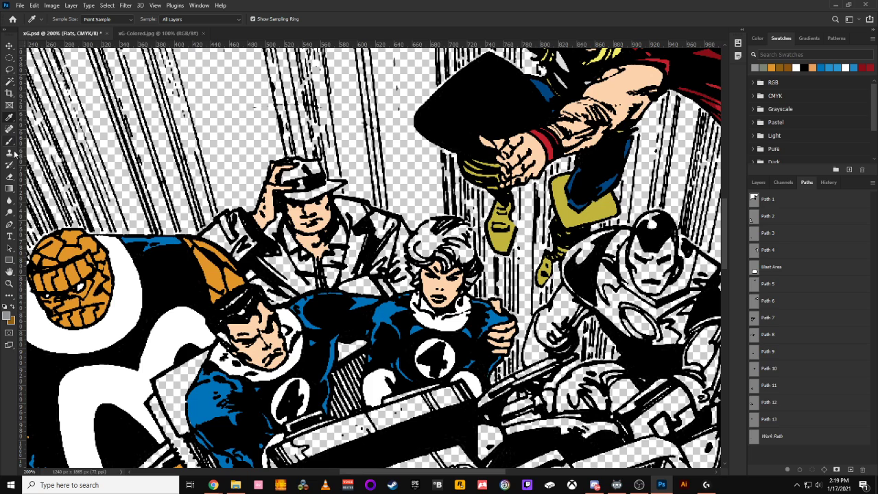
{"action": "left_click", "coordinate": [11, 226]}
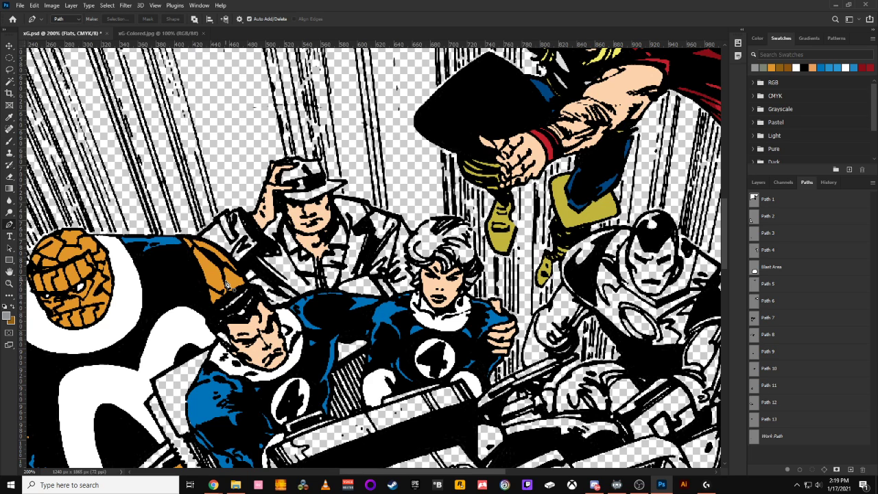
{"action": "key", "text": "ctrl+plus"}
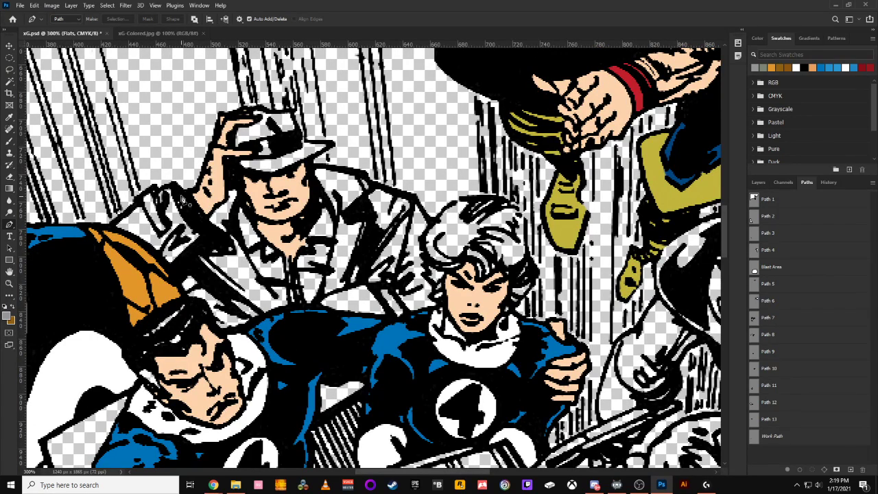
{"action": "left_click", "coordinate": [178, 186]}
{"action": "left_click", "coordinate": [206, 223]}
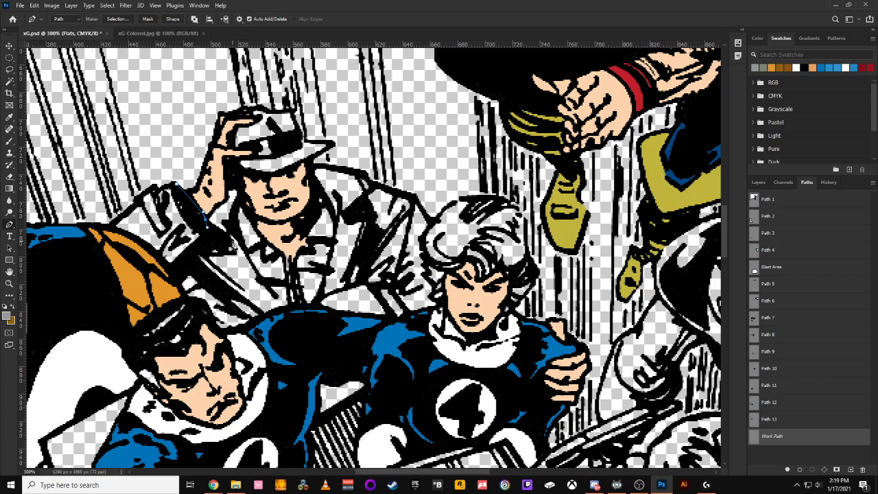
{"action": "left_click", "coordinate": [232, 245]}
{"action": "key", "text": "ctrl+z"}
{"action": "left_click", "coordinate": [202, 229]}
{"action": "left_click", "coordinate": [229, 192]}
{"action": "left_click", "coordinate": [229, 183]}
{"action": "left_click", "coordinate": [242, 189]}
{"action": "left_click", "coordinate": [249, 215]}
{"action": "mouse_move", "coordinate": [283, 256]}
{"action": "left_mouse_down"}
{"action": "mouse_move", "coordinate": [302, 269]}
{"action": "mouse_move", "coordinate": [284, 261]}
{"action": "left_mouse_up"}
{"action": "left_click", "coordinate": [288, 289]}
{"action": "left_click", "coordinate": [291, 305]}
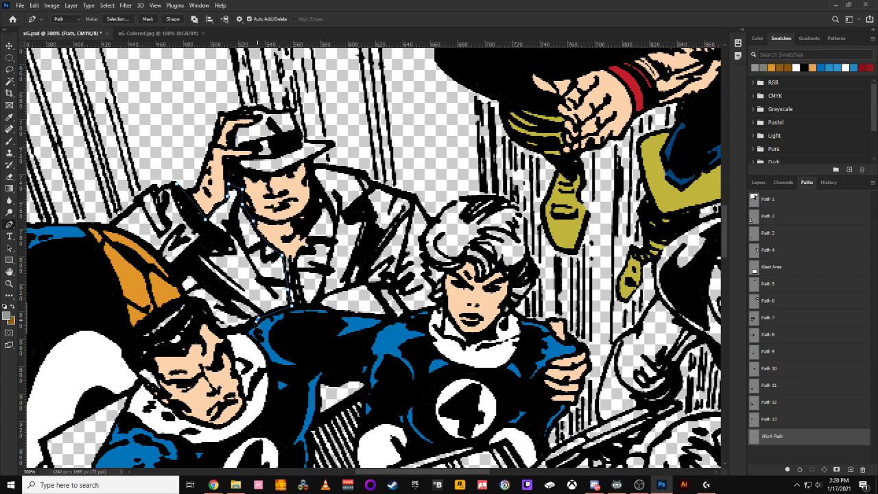
Continue the coat path along the blue arm, the dark-haired man's hair and the Thing's shoulder, and close it at the raised sleeve.
{"action": "left_click", "coordinate": [241, 332]}
{"action": "left_click", "coordinate": [215, 329]}
{"action": "left_click", "coordinate": [203, 300]}
{"action": "left_click", "coordinate": [186, 298]}
{"action": "left_click", "coordinate": [166, 266]}
{"action": "left_click_drag", "start_coordinate": [99, 228], "coordinate": [92, 226]}
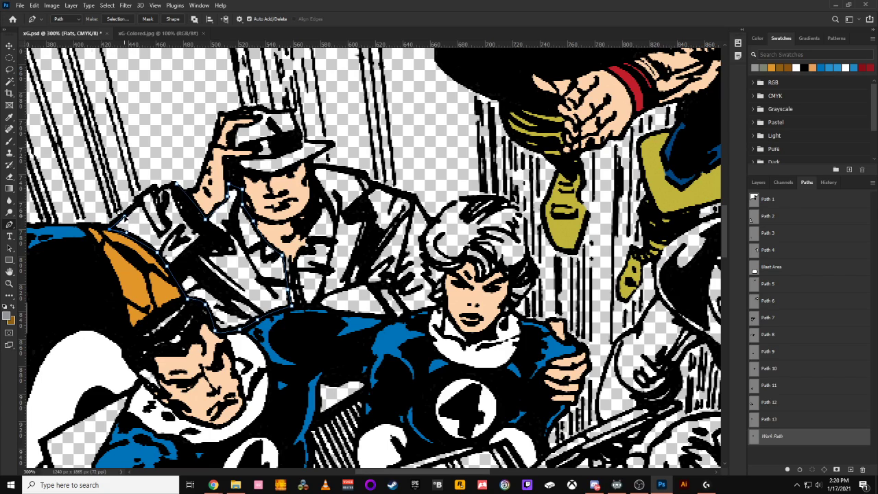
{"action": "left_click", "coordinate": [140, 198]}
{"action": "left_click", "coordinate": [176, 184]}
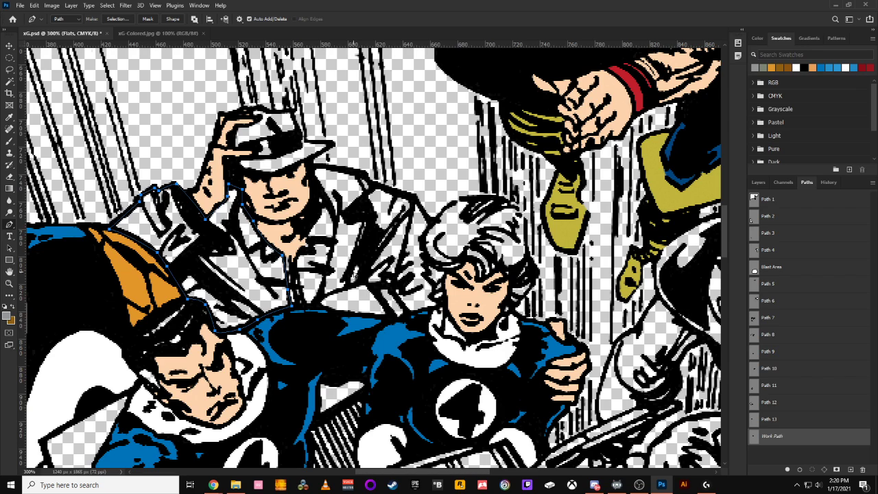
{"action": "key", "text": "ctrl+minus"}
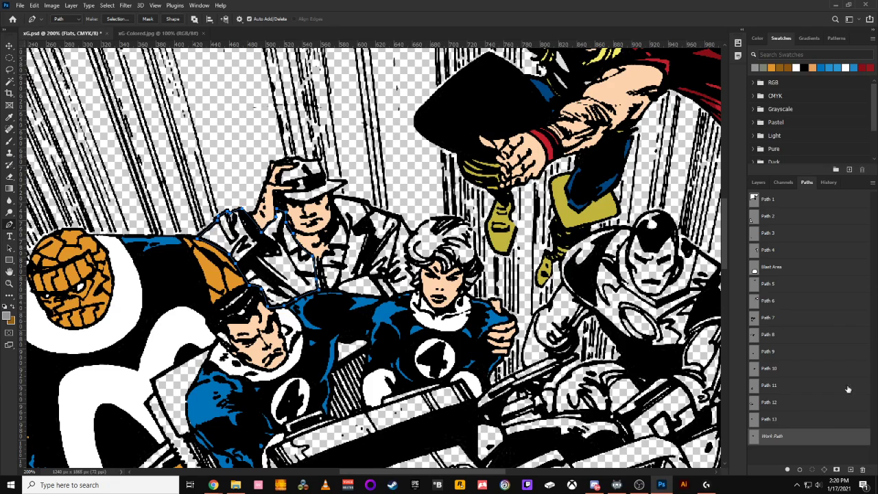
Save the work path as Path 14, then fill its area on the left half of the man's coat with the grey foreground colour.
{"action": "double_click", "coordinate": [769, 440]}
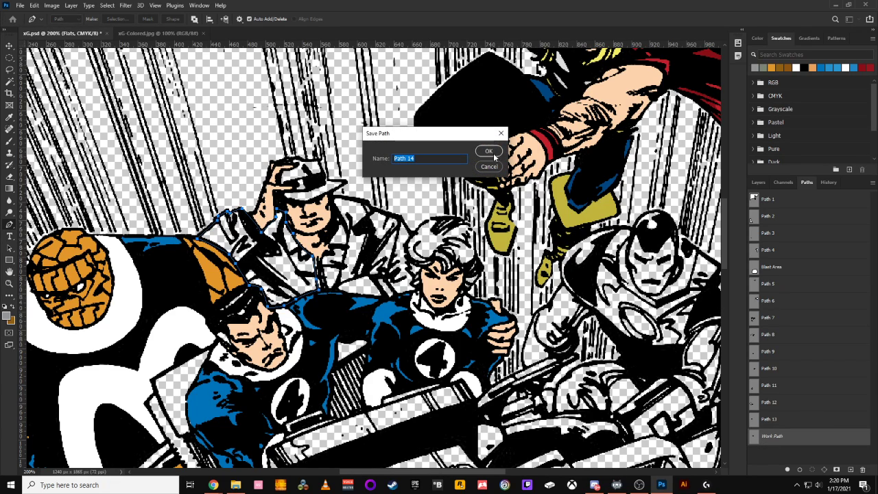
{"action": "left_click", "coordinate": [488, 149]}
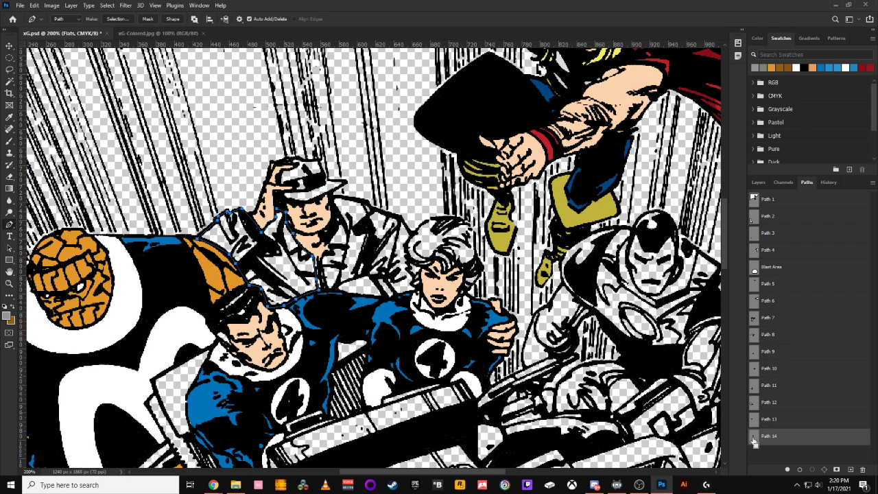
{"action": "left_click", "coordinate": [754, 436], "text": "ctrl"}
{"action": "key", "text": "alt+BackSpace"}
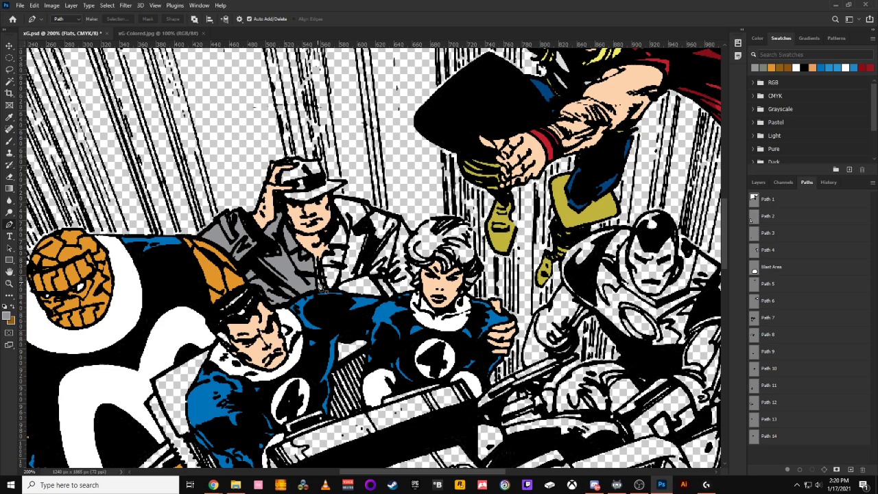
Check the hat and coat colours in the coloured reference image xG-Colored.jpg.
{"action": "left_click", "coordinate": [181, 34]}
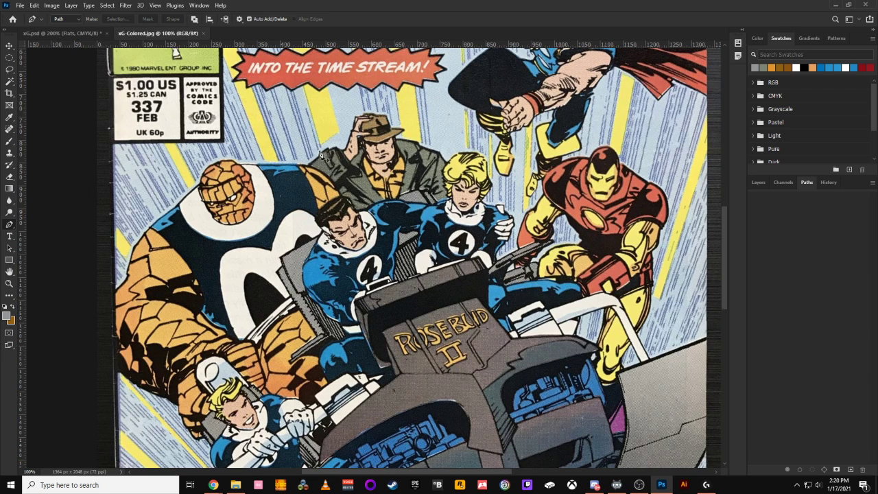
{"action": "left_click", "coordinate": [77, 36]}
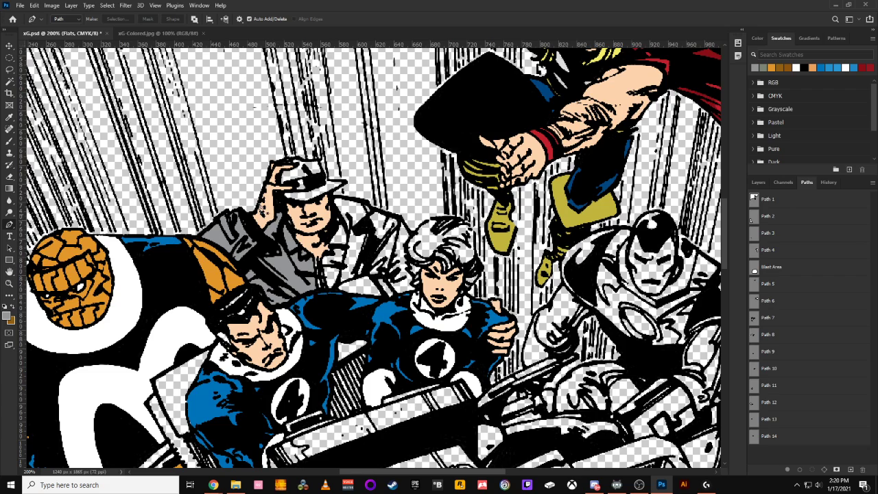
{"action": "left_click", "coordinate": [10, 69]}
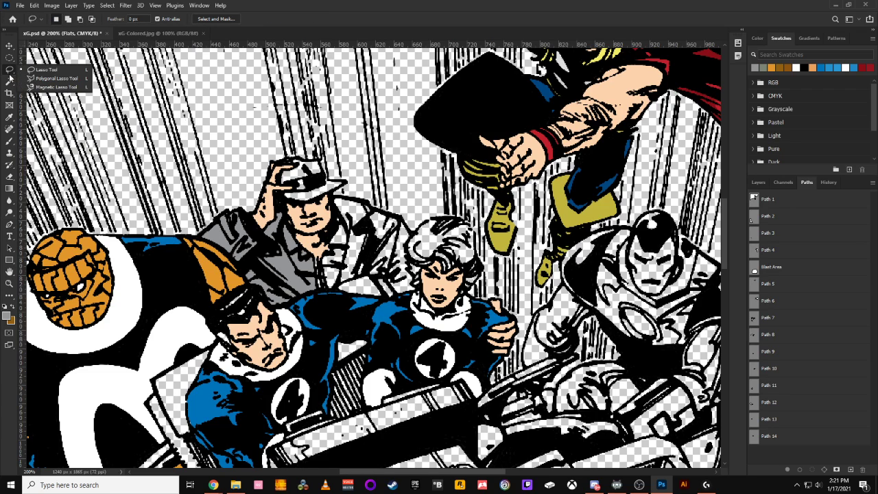
{"action": "left_click", "coordinate": [52, 70]}
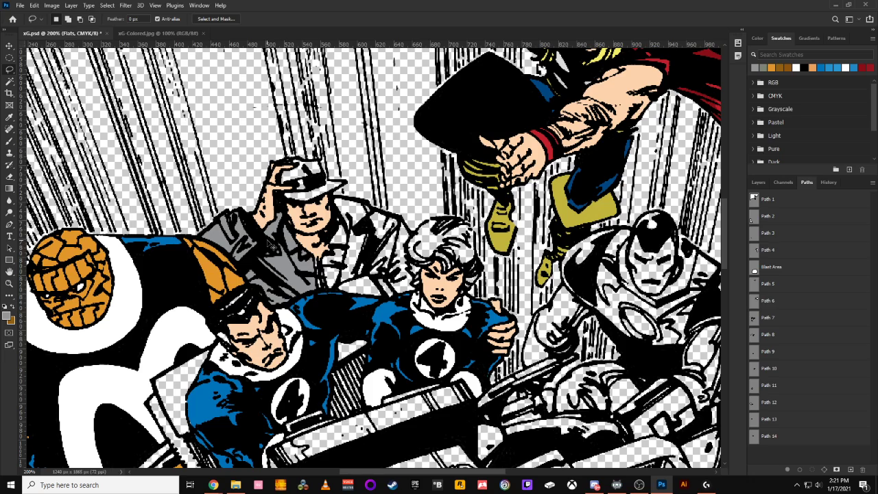
{"action": "right_click", "coordinate": [10, 70]}
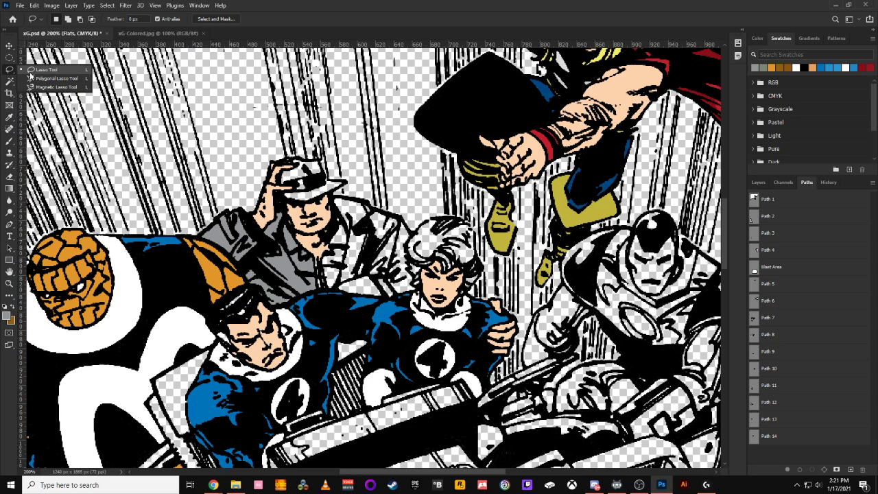
{"action": "left_click", "coordinate": [53, 79]}
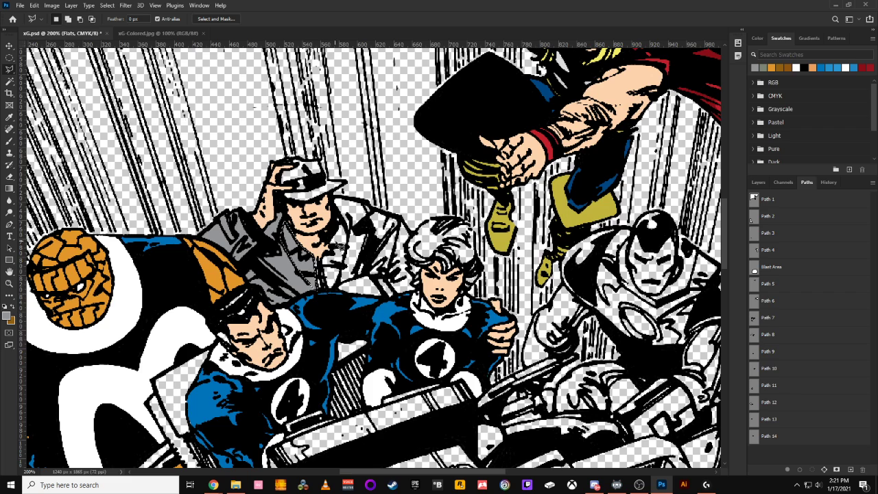
{"action": "left_click_drag", "start_coordinate": [340, 231], "coordinate": [337, 227]}
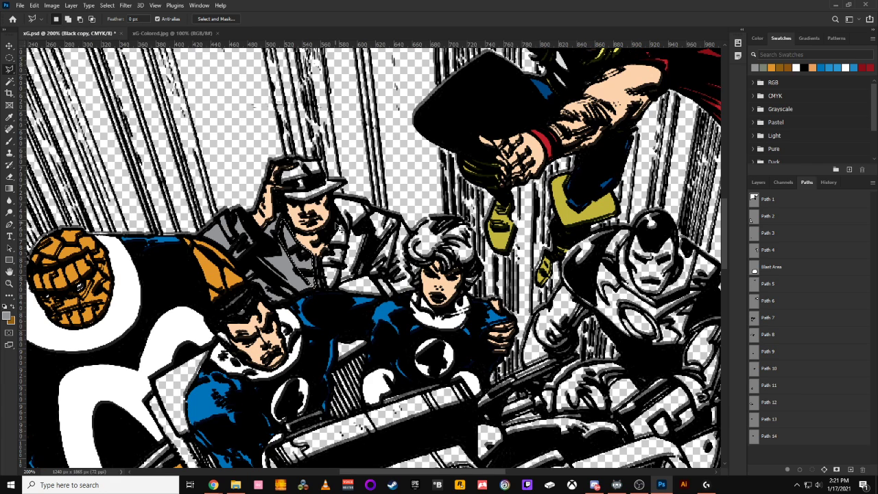
{"action": "key", "text": "ctrl+z"}
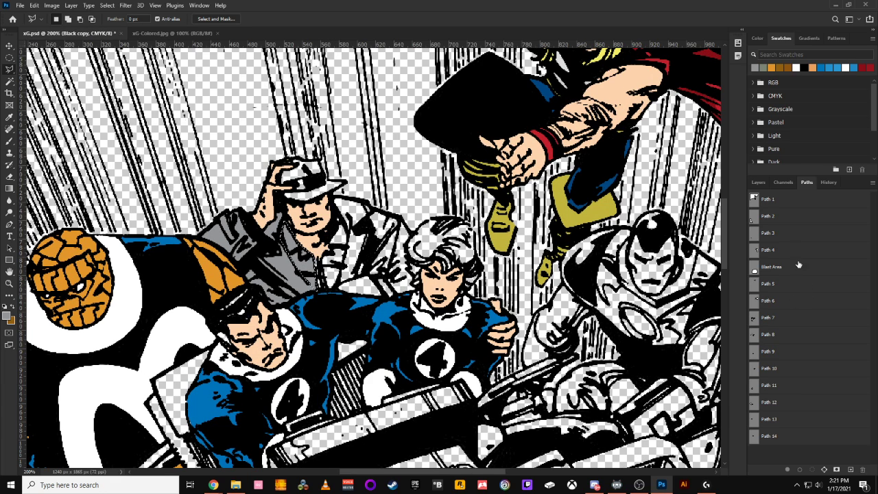
{"action": "left_click", "coordinate": [756, 183]}
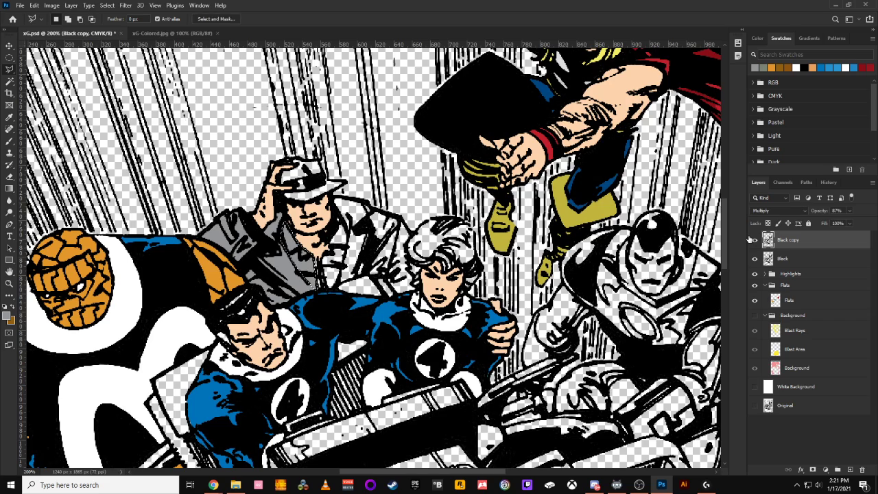
{"action": "left_click", "coordinate": [777, 301]}
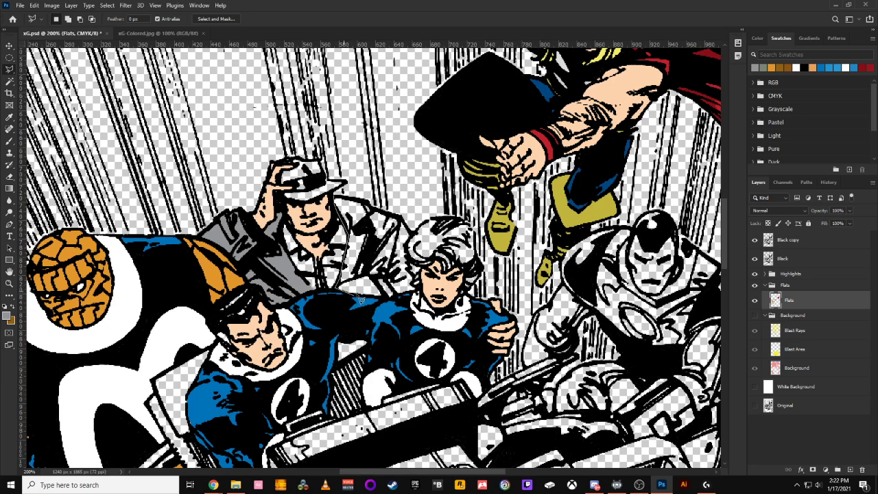
{"action": "left_click_drag", "start_coordinate": [351, 300], "coordinate": [397, 300]}
{"action": "key", "text": "Escape"}
{"action": "key", "text": "h"}
{"action": "left_click", "coordinate": [306, 264]}
Start a Pen path for the right half of the man's coat, tracing down the lapel and along its lower edge.
{"action": "left_click", "coordinate": [10, 224]}
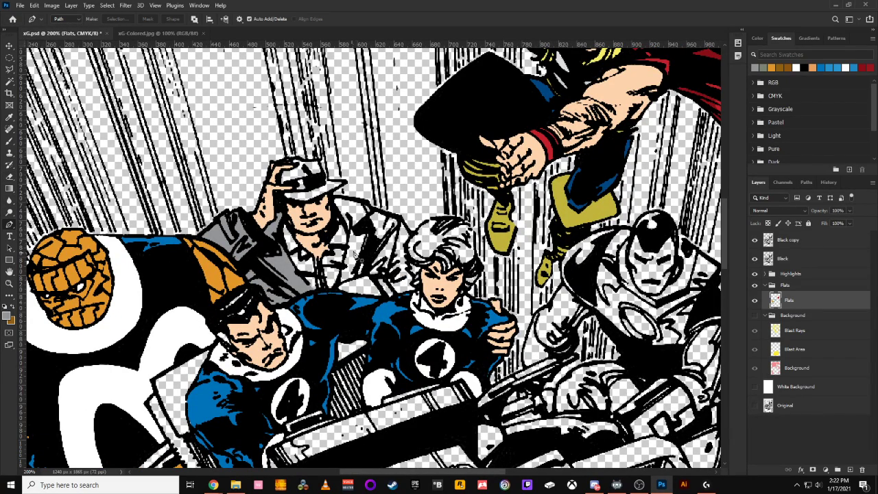
{"action": "left_click", "coordinate": [336, 208]}
{"action": "left_click", "coordinate": [352, 244]}
{"action": "left_click", "coordinate": [332, 290]}
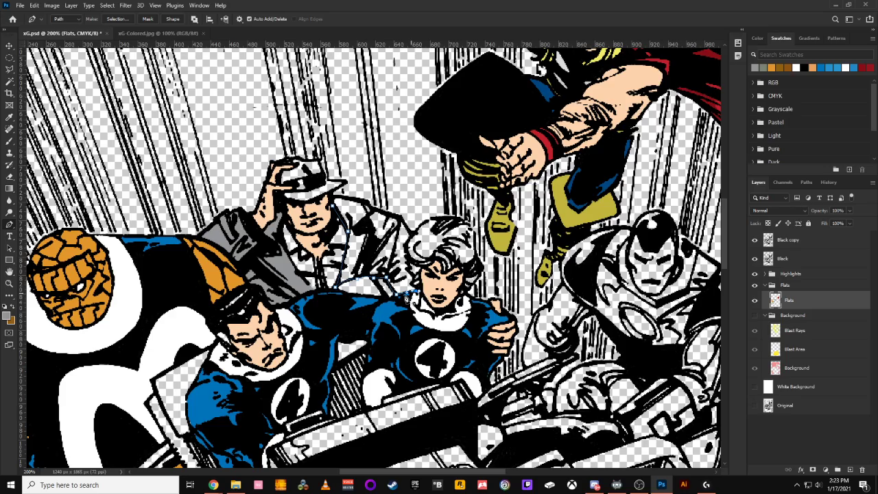
Continue the coat path up along the woman's hair and over the shoulder, closing it at the man's collar.
{"action": "key", "text": "ctrl+plus"}
{"action": "key", "text": "ctrl+plus"}
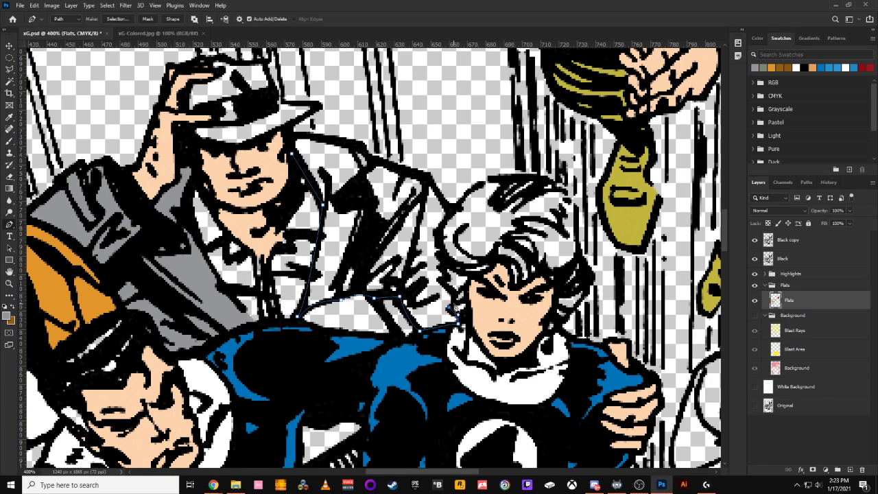
{"action": "left_click", "coordinate": [455, 292]}
{"action": "left_click", "coordinate": [440, 277]}
{"action": "left_click", "coordinate": [447, 271]}
{"action": "left_click", "coordinate": [443, 259]}
{"action": "left_click", "coordinate": [443, 248]}
{"action": "left_click", "coordinate": [440, 235]}
{"action": "left_click", "coordinate": [452, 211]}
{"action": "left_click", "coordinate": [429, 178]}
{"action": "left_click", "coordinate": [377, 160]}
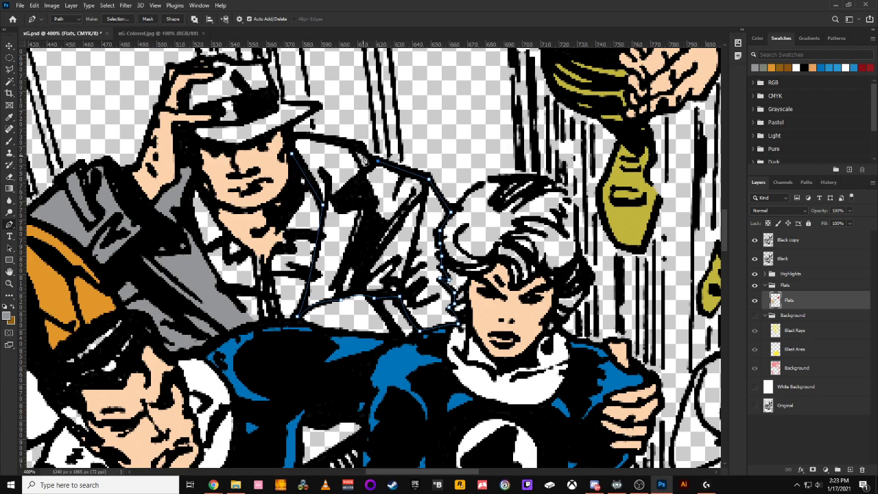
{"action": "left_click", "coordinate": [356, 146]}
{"action": "left_click", "coordinate": [291, 141]}
{"action": "left_click", "coordinate": [292, 153]}
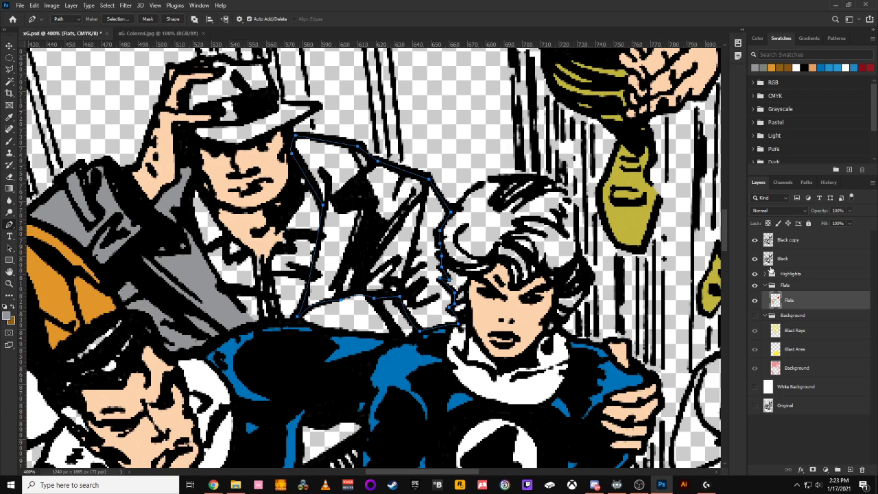
Load the work path as a selection, fill the right half of the coat with the grey foreground colour, and deselect.
{"action": "left_click", "coordinate": [806, 182]}
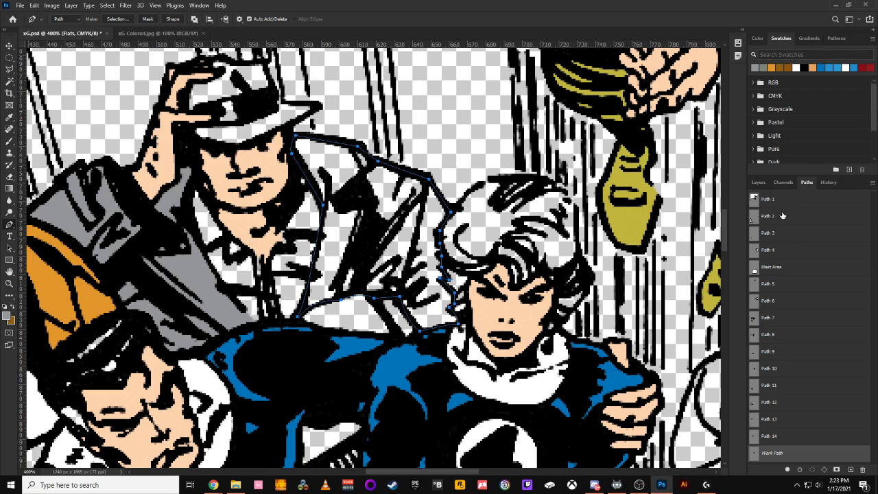
{"action": "left_click", "coordinate": [754, 453], "text": "ctrl"}
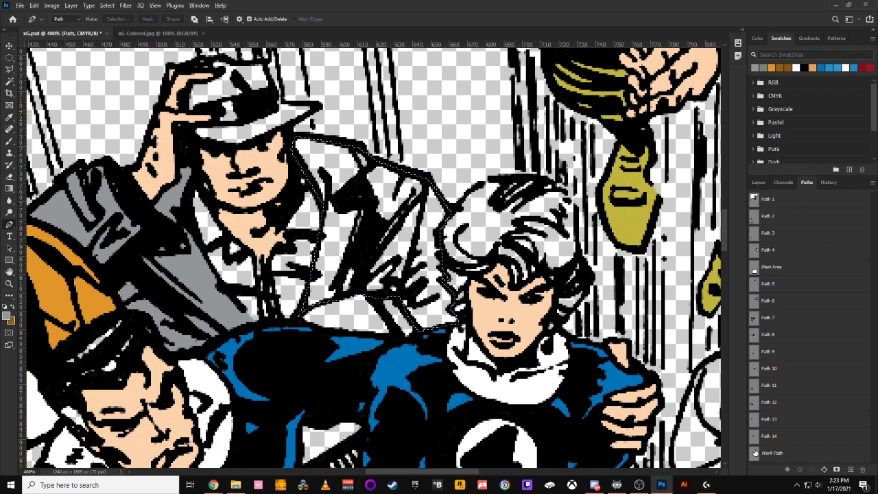
{"action": "key", "text": "alt+BackSpace"}
{"action": "key", "text": "ctrl+d"}
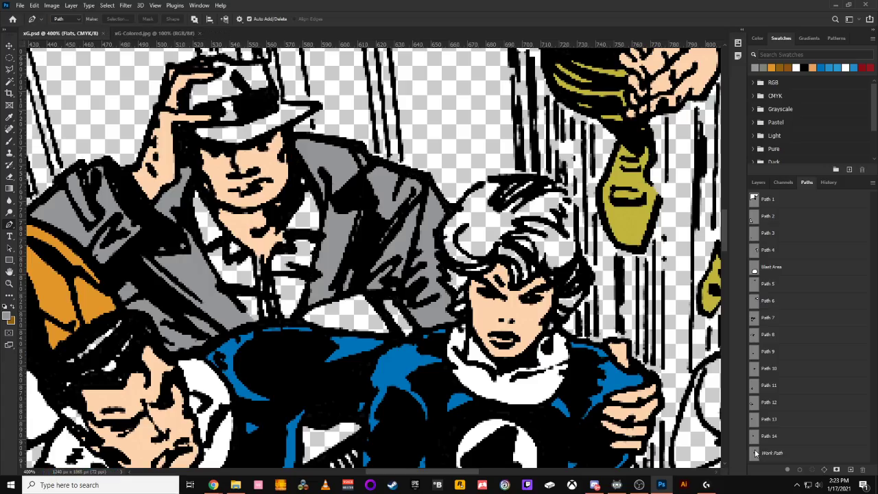
{"action": "key", "text": "ctrl+minus"}
{"action": "key", "text": "ctrl+minus"}
{"action": "key", "text": "ctrl+minus"}
{"action": "key", "text": "ctrl+minus"}
{"action": "key", "text": "ctrl+plus"}
{"action": "key", "text": "ctrl+plus"}
{"action": "key", "text": "ctrl+plus"}
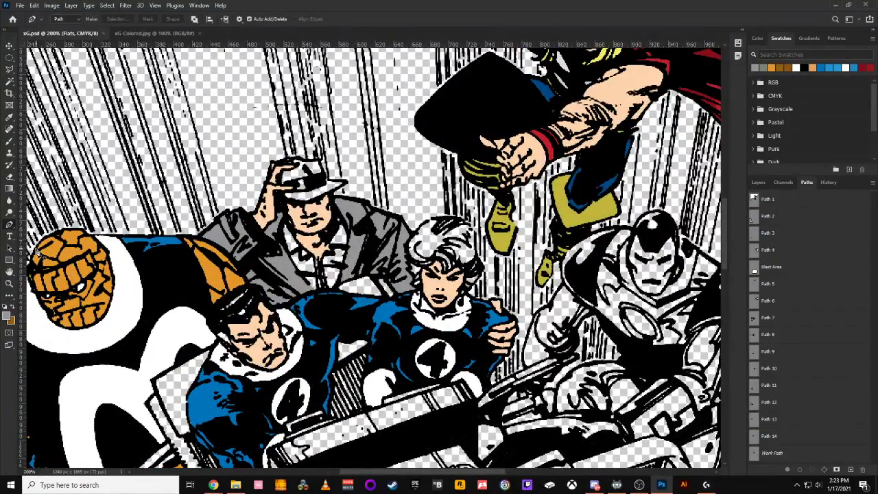
Set the foreground colour's black (K) value to 80%.
{"action": "left_click", "coordinate": [7, 316]}
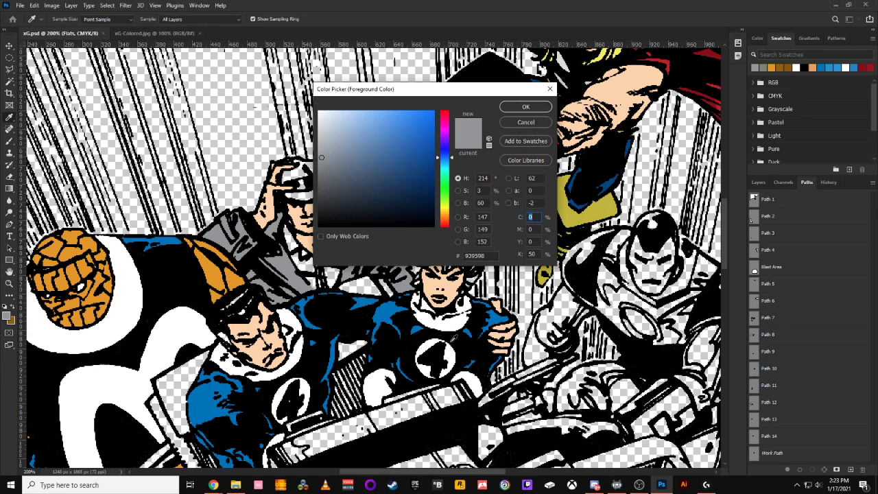
{"action": "left_click_drag", "start_coordinate": [535, 254], "coordinate": [487, 256]}
{"action": "type", "text": "80"}
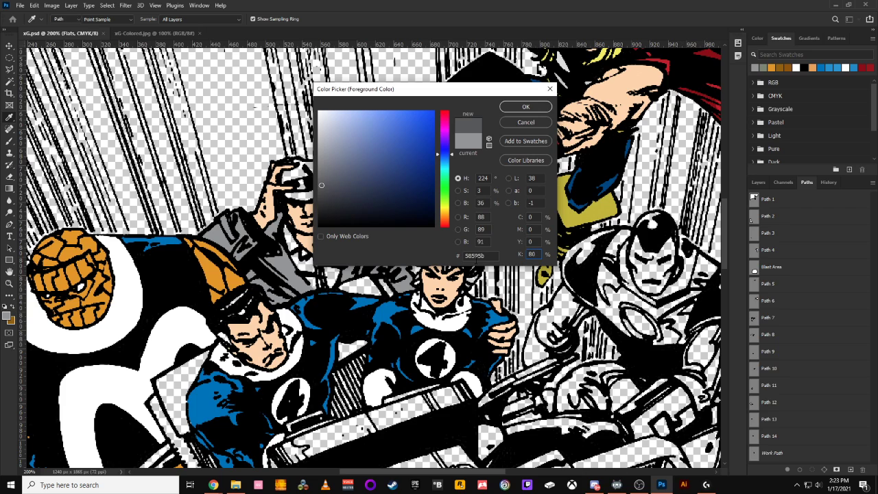
{"action": "key", "text": "Return"}
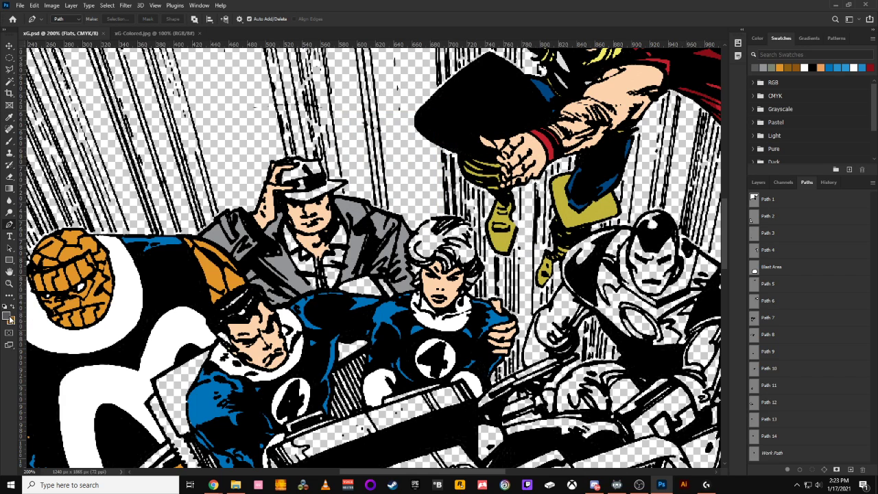
Set the foreground colour's black (K) value to 70%.
{"action": "left_click", "coordinate": [8, 317]}
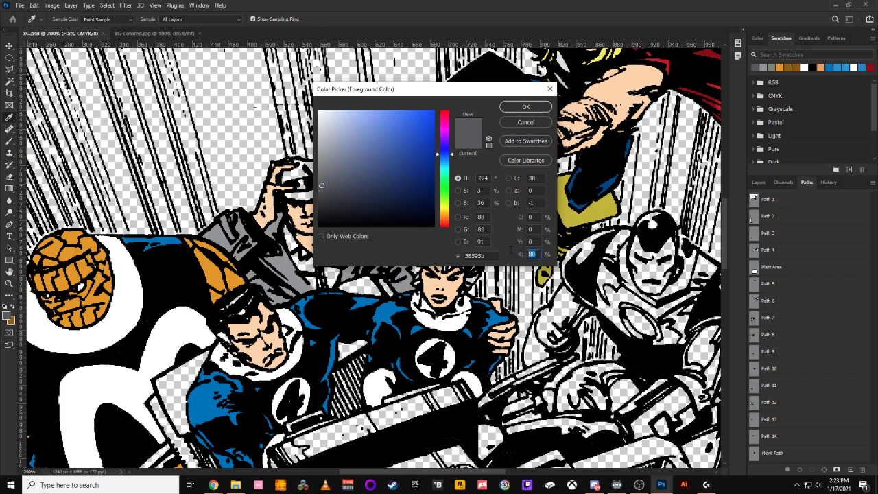
{"action": "type", "text": "70"}
{"action": "key", "text": "Return"}
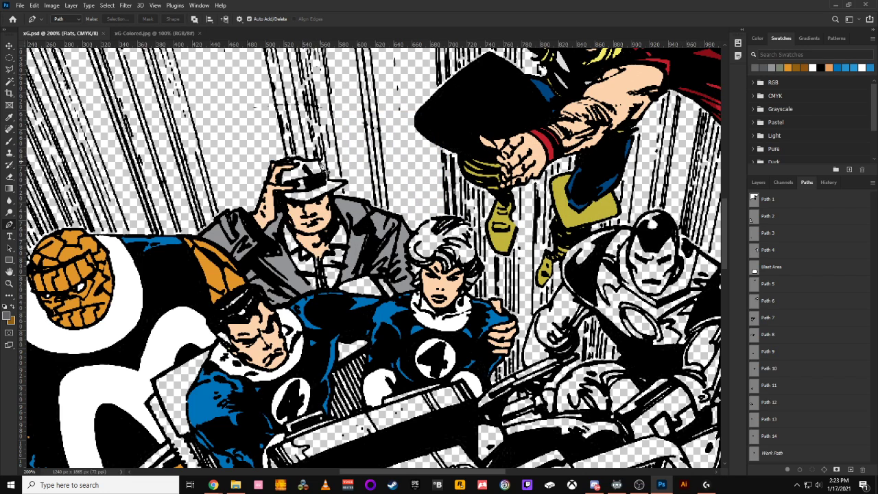
Trace the man's hat with a Pen path, following its crown and brim around the raised hand.
{"action": "left_click", "coordinate": [305, 167]}
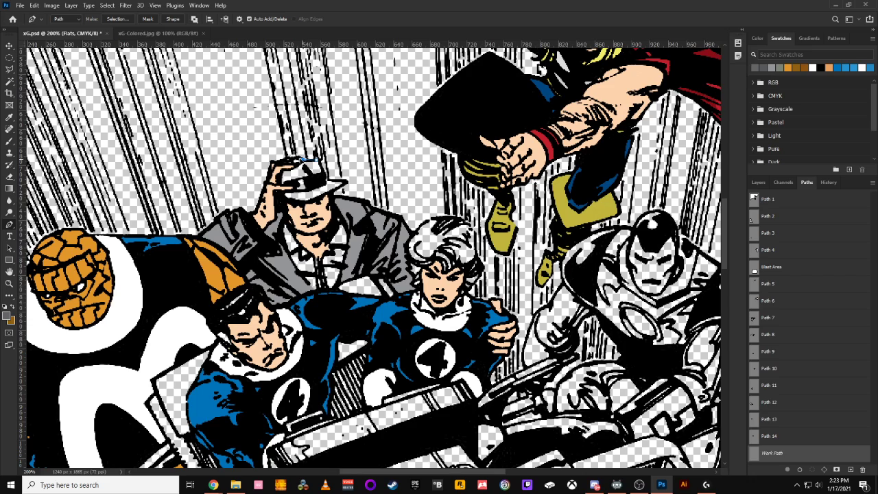
{"action": "left_click", "coordinate": [296, 163]}
{"action": "left_click", "coordinate": [291, 159]}
{"action": "left_click", "coordinate": [295, 184]}
{"action": "left_click", "coordinate": [293, 190]}
Load the hat path as a selection and fill it with the dark grey foreground colour on the Flats layer.
{"action": "left_click", "coordinate": [755, 461]}
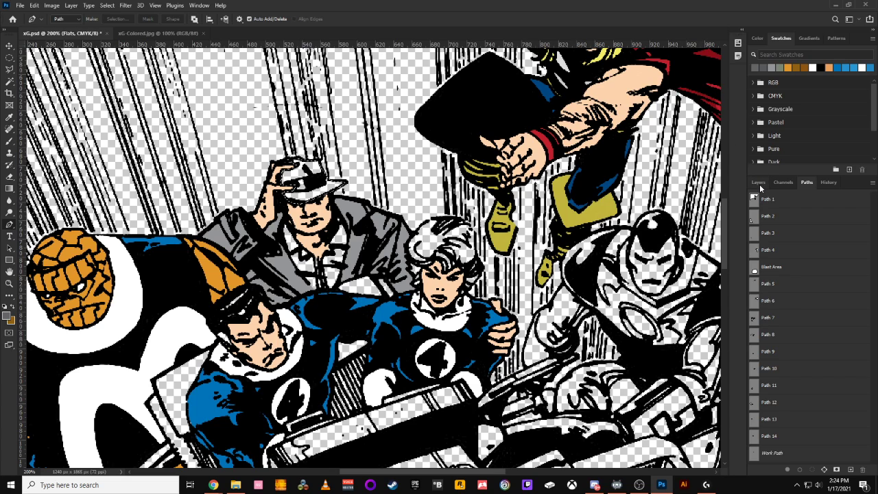
{"action": "left_click", "coordinate": [758, 183]}
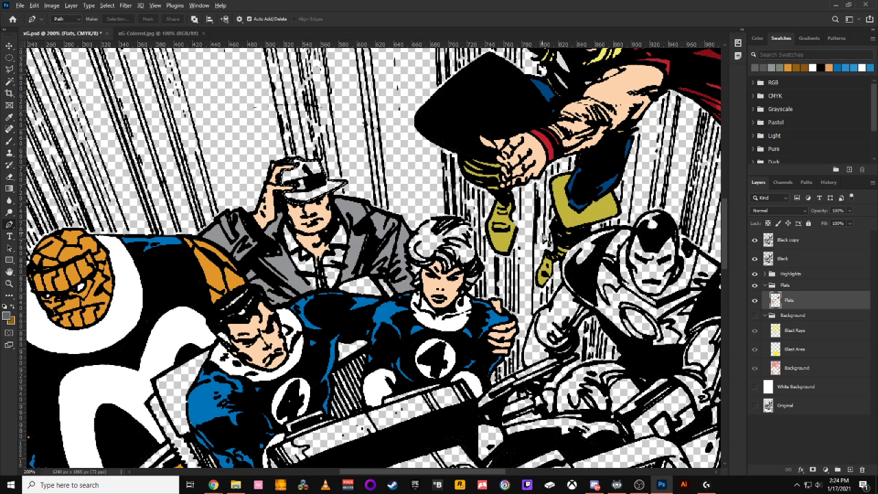
{"action": "key", "text": "alt+BackSpace"}
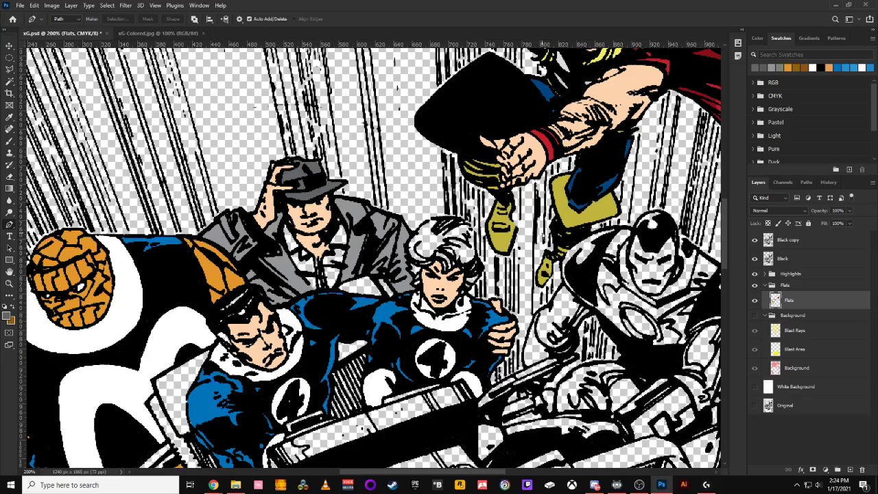
{"action": "key", "text": "ctrl+minus"}
{"action": "key", "text": "ctrl+minus"}
{"action": "key", "text": "ctrl+minus"}
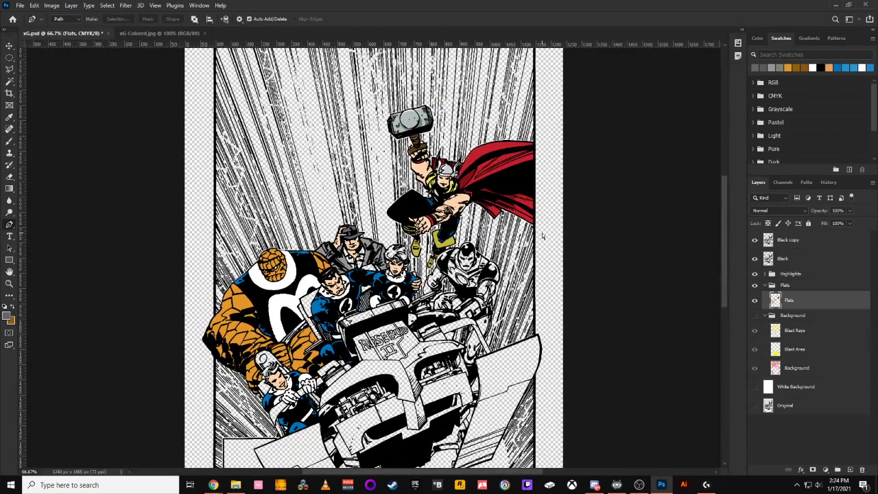
{"action": "key", "text": "ctrl+plus"}
{"action": "key", "text": "ctrl+plus"}
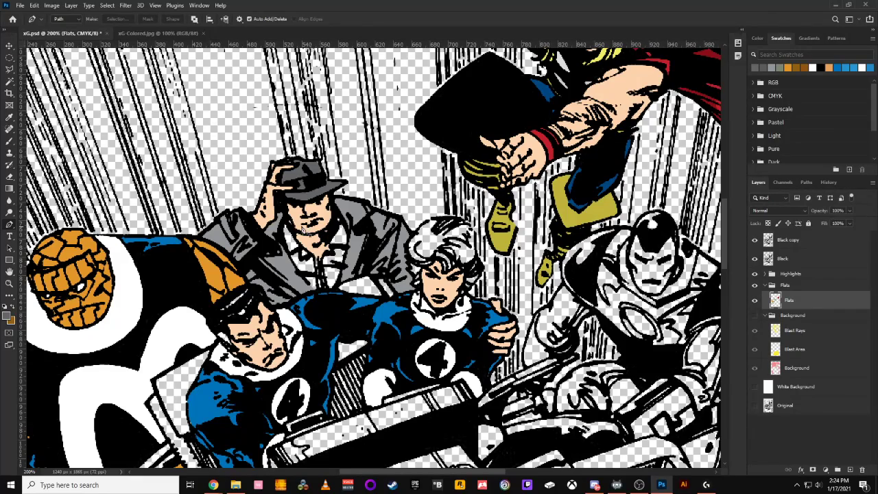
Trace the man's shirt with a Pen path between the collar and the coat lapels.
{"action": "left_click", "coordinate": [286, 224]}
{"action": "left_click", "coordinate": [314, 256]}
{"action": "left_click_drag", "start_coordinate": [323, 259], "coordinate": [329, 250]}
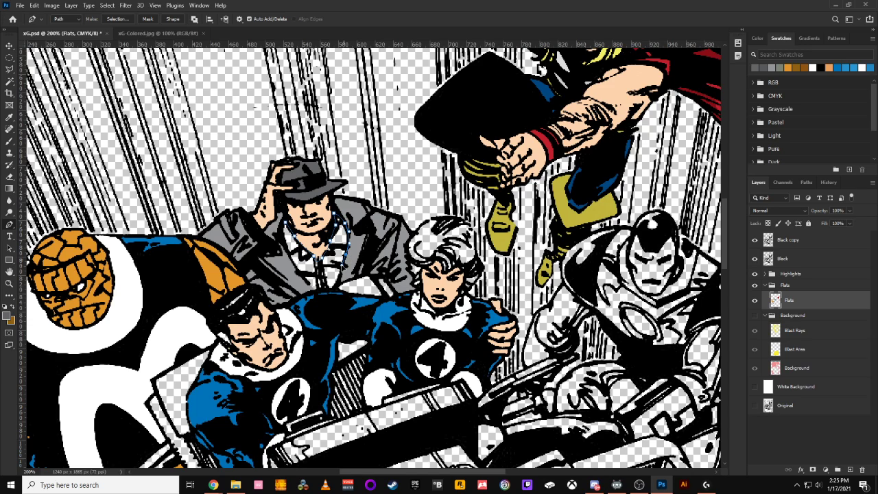
{"action": "left_click", "coordinate": [334, 292]}
{"action": "key", "text": "ctrl+minus"}
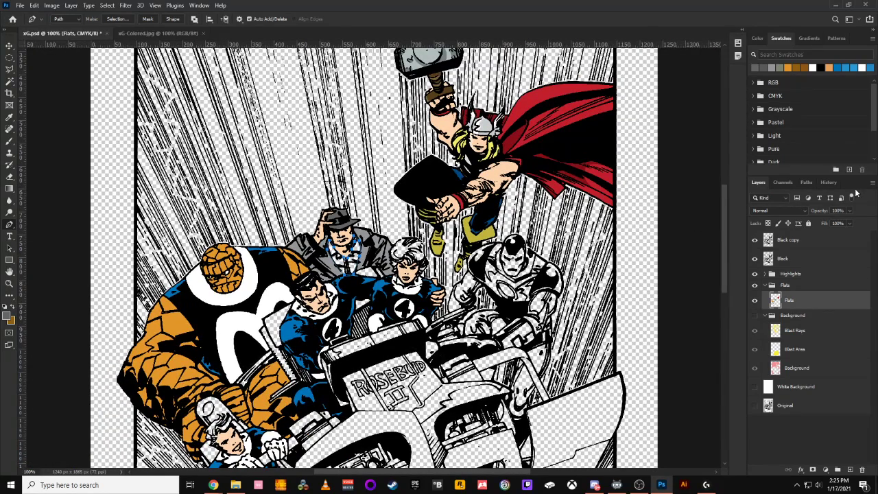
Load the shirt path as a selection and fill it with light blue at C 28%, M 0%, Y 0%, K 0%.
{"action": "left_click", "coordinate": [805, 184]}
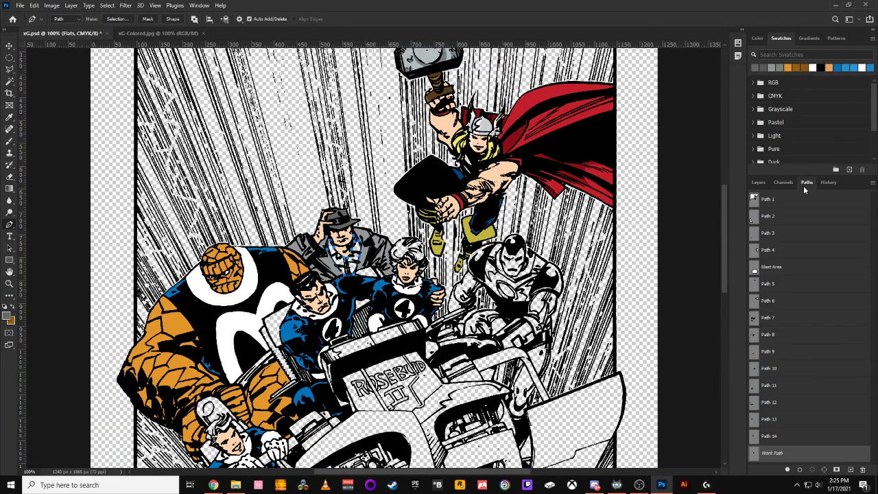
{"action": "left_click", "coordinate": [753, 453], "text": "ctrl"}
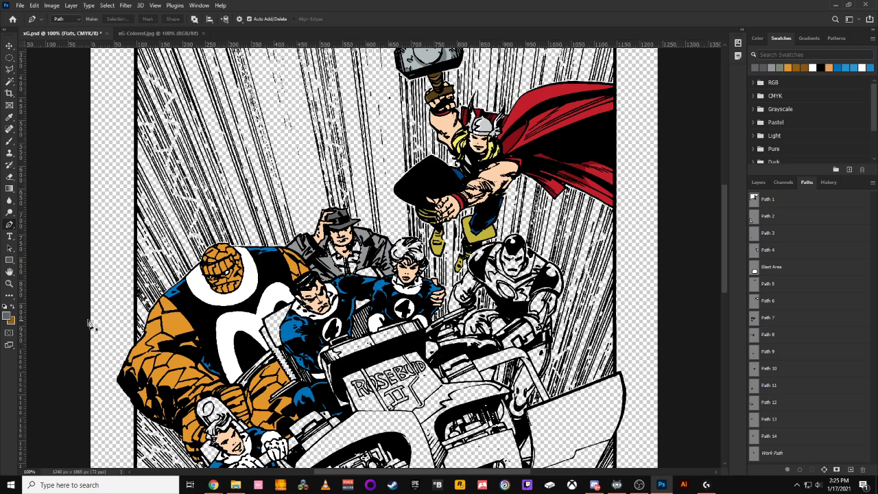
{"action": "left_click", "coordinate": [6, 316]}
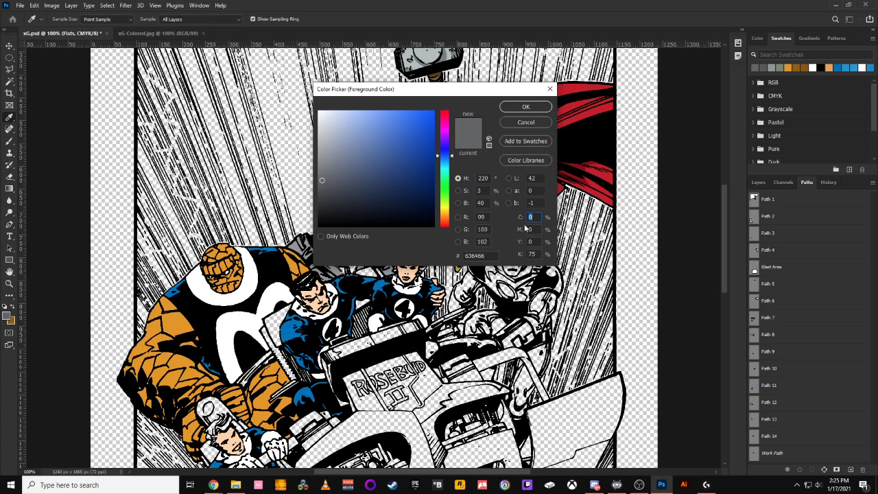
{"action": "type", "text": "20"}
{"action": "left_click", "coordinate": [532, 254]}
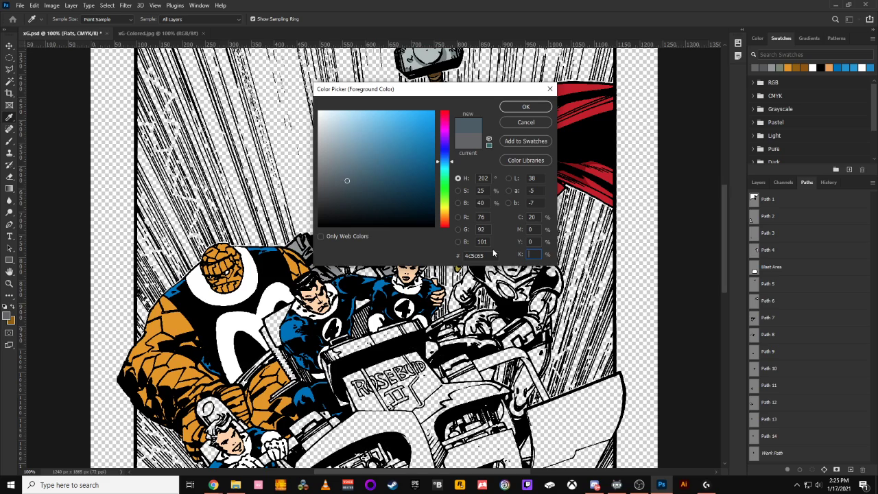
{"action": "type", "text": "0"}
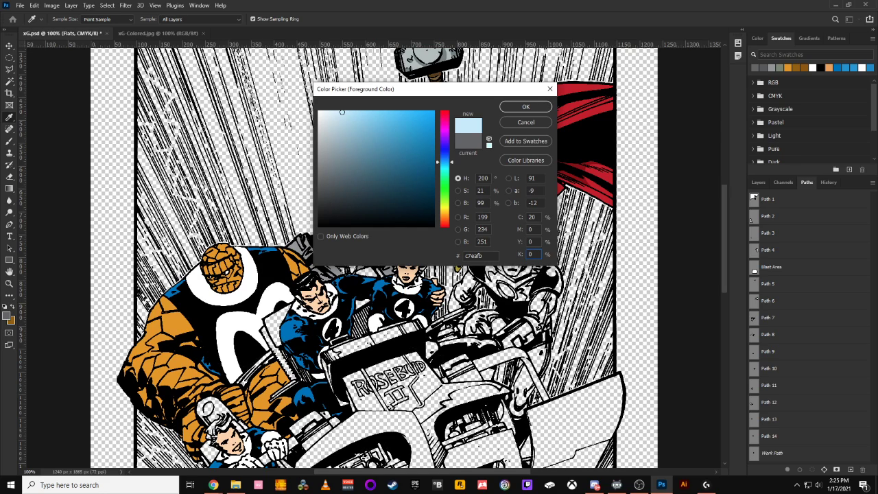
{"action": "left_click_drag", "start_coordinate": [346, 112], "coordinate": [356, 109]}
{"action": "left_click", "coordinate": [352, 112]}
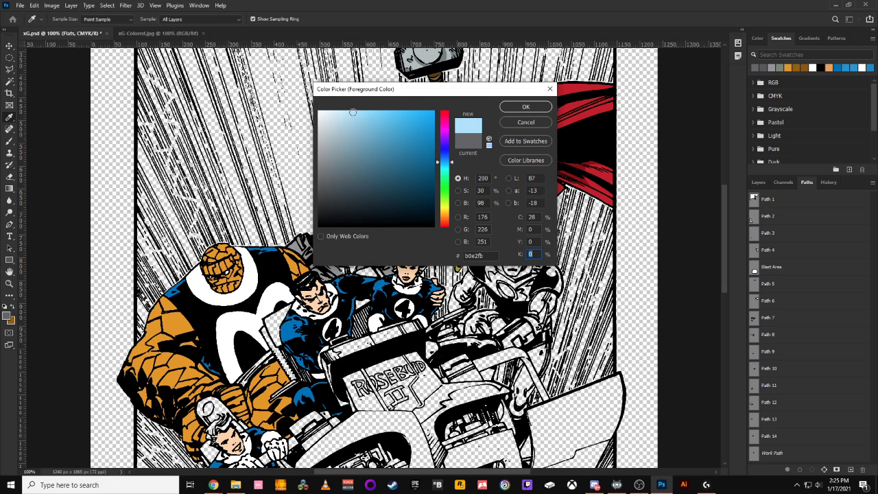
{"action": "left_click", "coordinate": [543, 108]}
{"action": "key", "text": "p"}
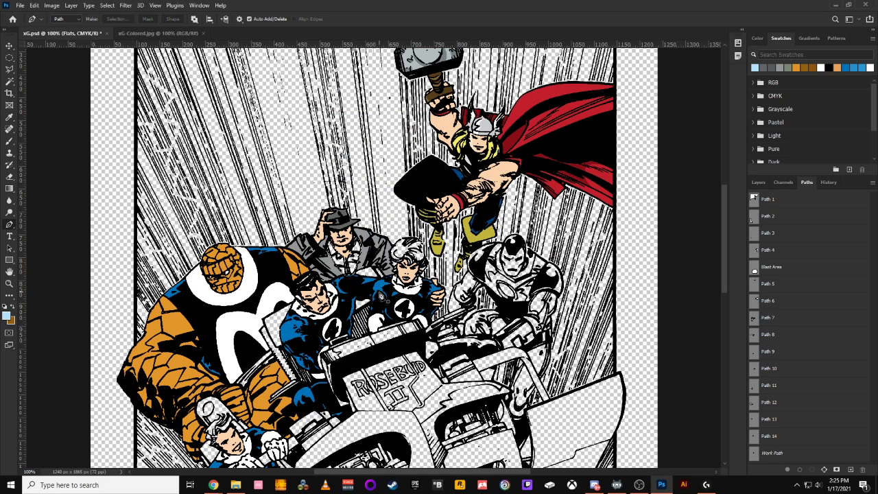
{"action": "key", "text": "alt+BackSpace"}
Compare the flat colours of the line art with the coloured reference to find areas still missing colour.
{"action": "key", "text": "ctrl+minus"}
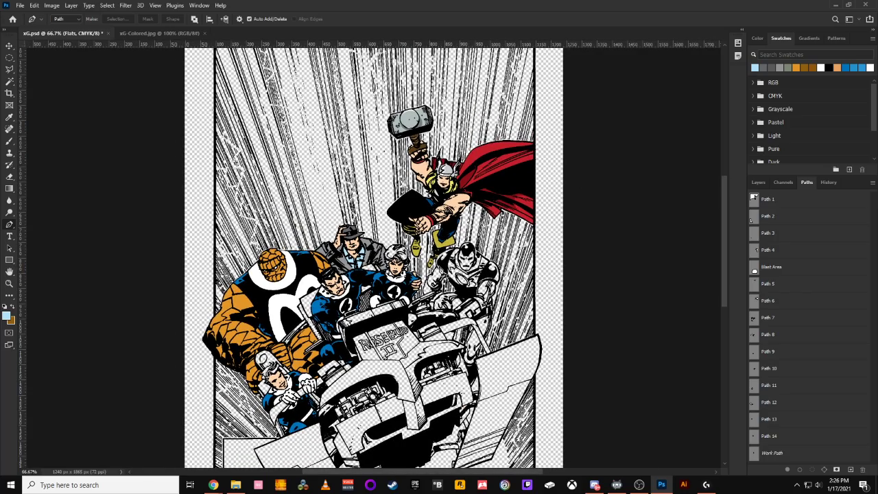
{"action": "left_click", "coordinate": [146, 32]}
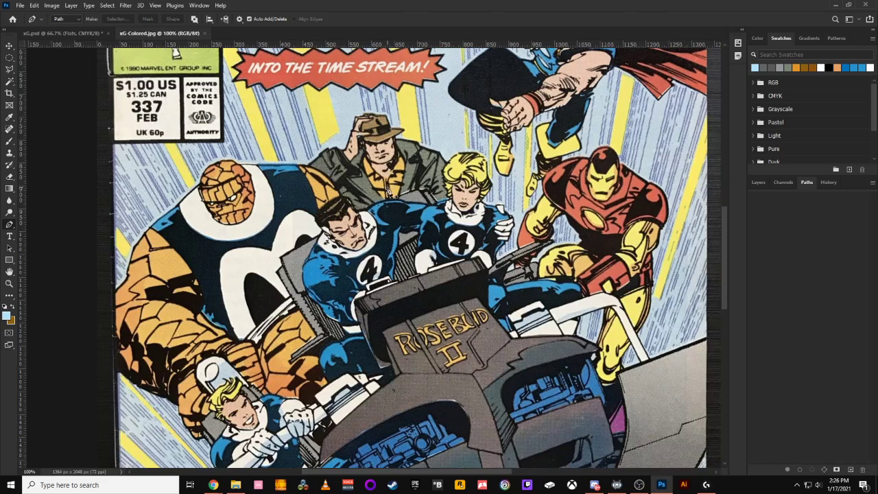
{"action": "left_click", "coordinate": [67, 31]}
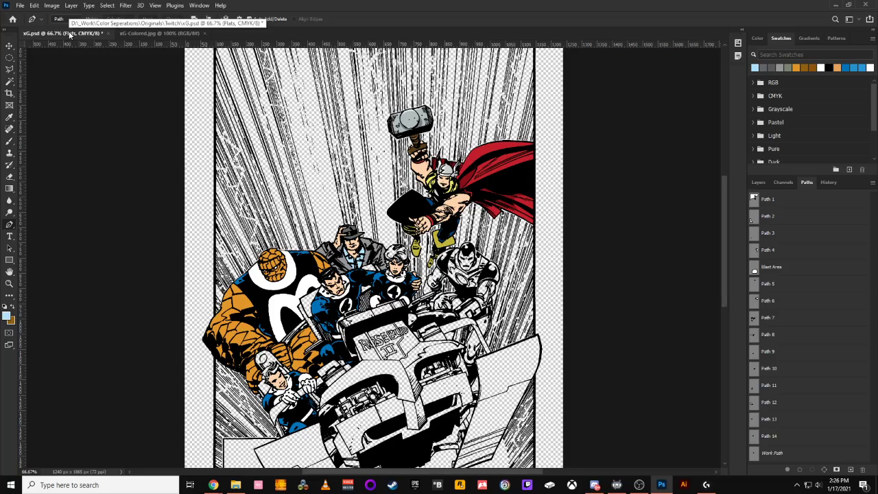
{"action": "key", "text": "ctrl+plus"}
{"action": "key", "text": "ctrl+plus"}
{"action": "key", "text": "ctrl+minus"}
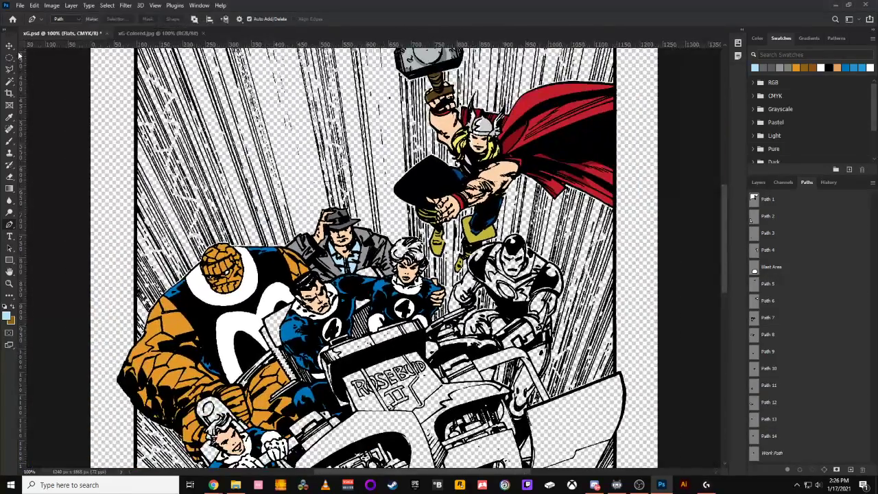
{"action": "left_click", "coordinate": [158, 33]}
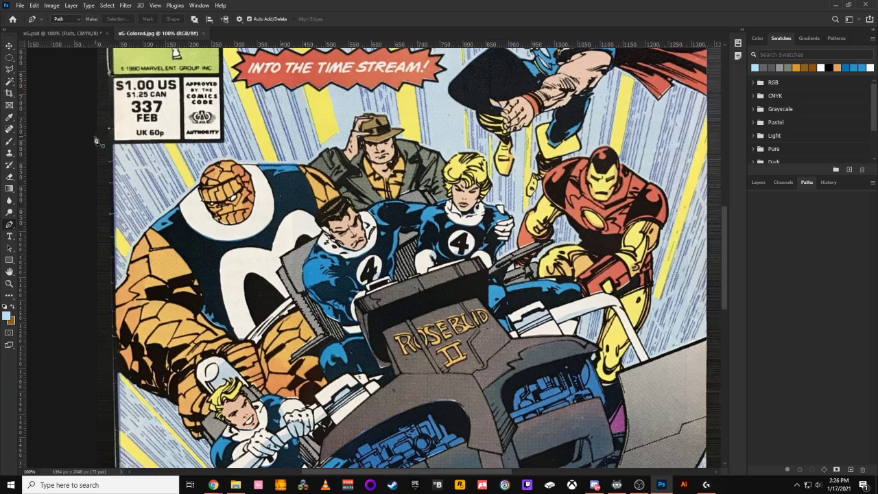
{"action": "left_click", "coordinate": [84, 33]}
Trace the narrow uncoloured strip of the Thing's suit between the white emblem and his orange thigh with a Pen path.
{"action": "key", "text": "ctrl+plus"}
{"action": "left_click_drag", "start_coordinate": [224, 220], "coordinate": [586, 2]}
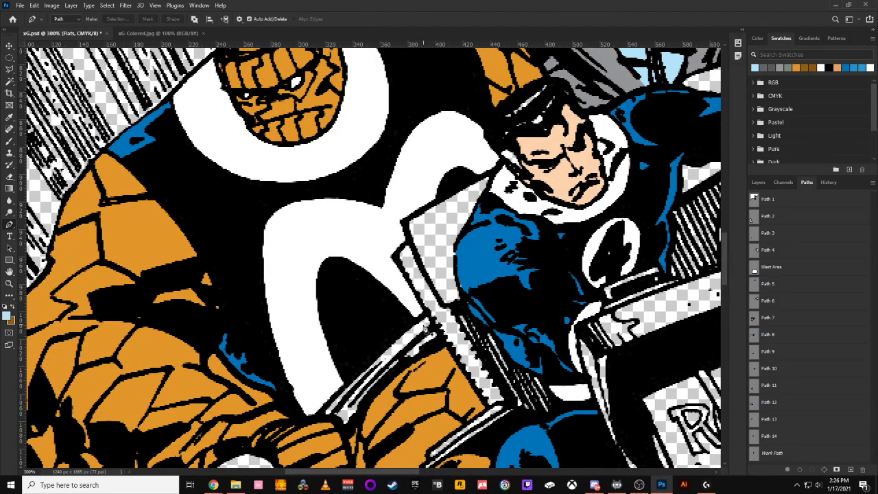
{"action": "left_click", "coordinate": [429, 319]}
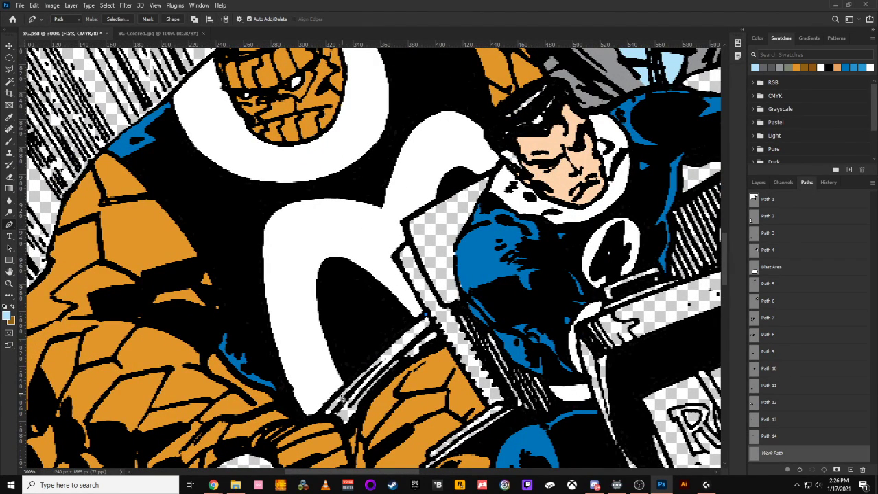
{"action": "left_click", "coordinate": [321, 415]}
{"action": "left_click", "coordinate": [345, 429]}
{"action": "left_click", "coordinate": [366, 404]}
{"action": "left_click", "coordinate": [408, 364]}
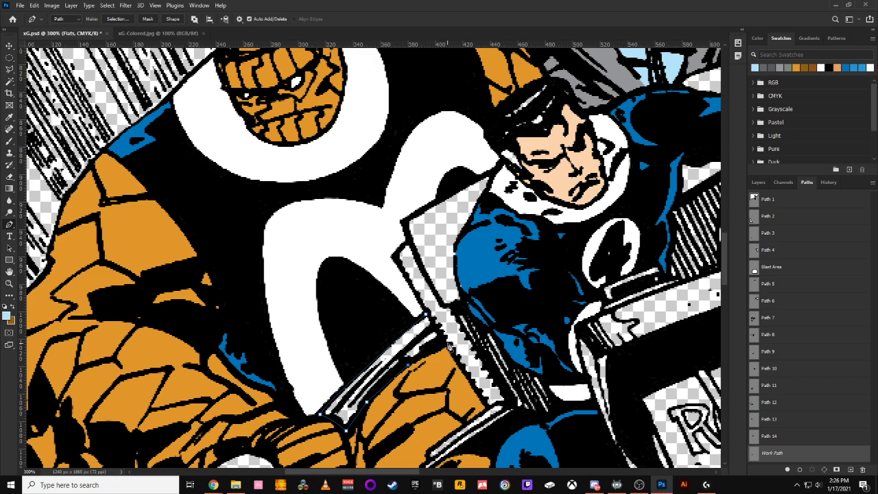
{"action": "left_click", "coordinate": [444, 346]}
Load the strip's path as a selection, fill it with the blue sampled from the Thing's suit, and deselect.
{"action": "left_click", "coordinate": [759, 461]}
{"action": "key", "text": "i"}
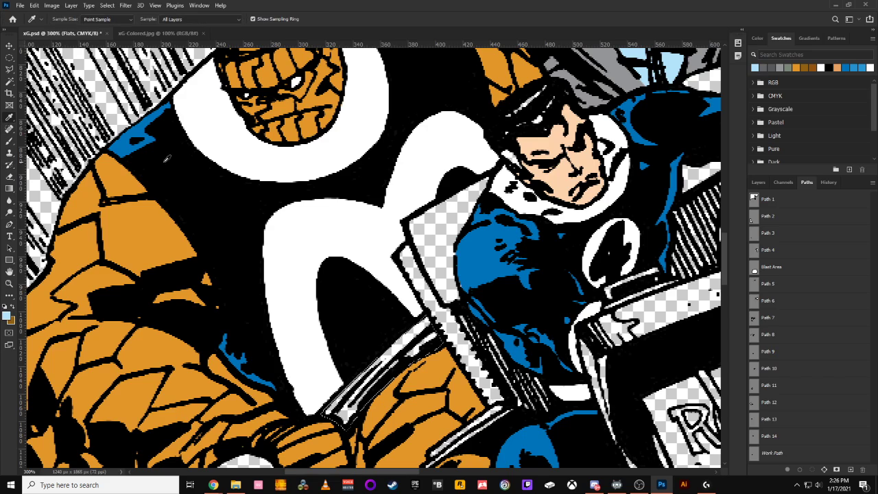
{"action": "left_click", "coordinate": [162, 109]}
{"action": "key", "text": "alt+BackSpace"}
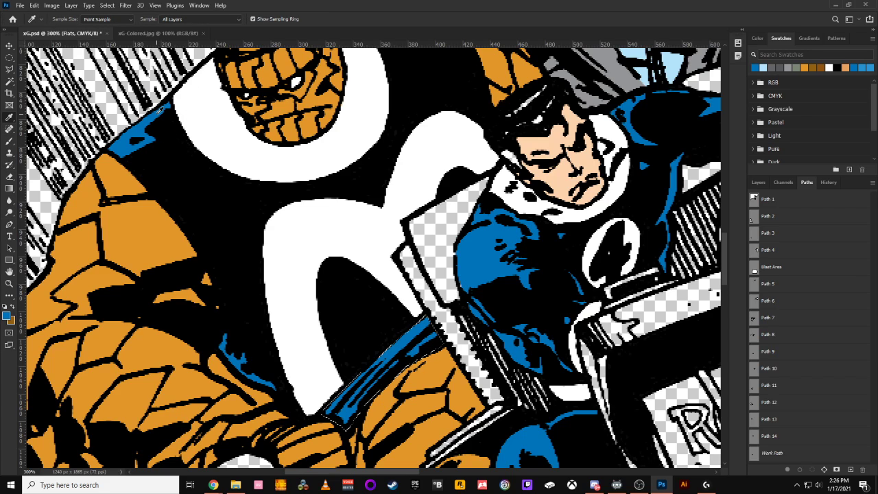
{"action": "key", "text": "ctrl+d"}
{"action": "key", "text": "ctrl+0"}
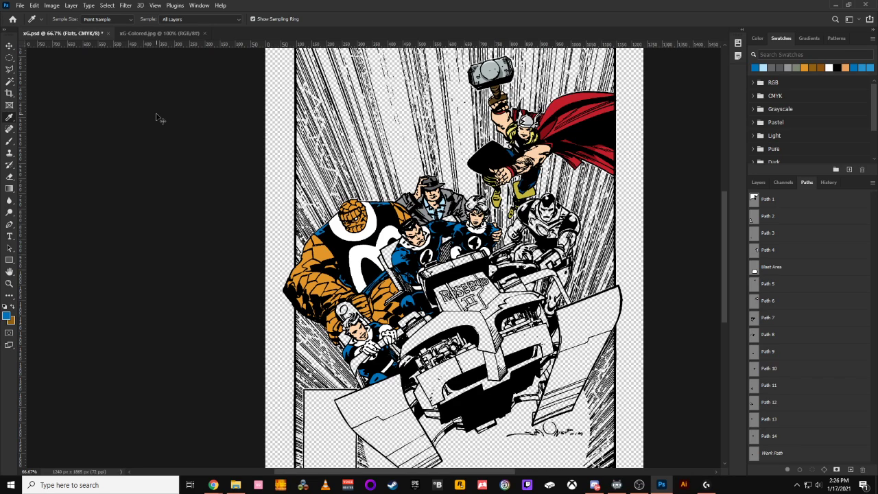
Check the whole cover for uncoloured figures and examine Iron Man's armour colours in the coloured reference.
{"action": "key", "text": "ctrl+minus"}
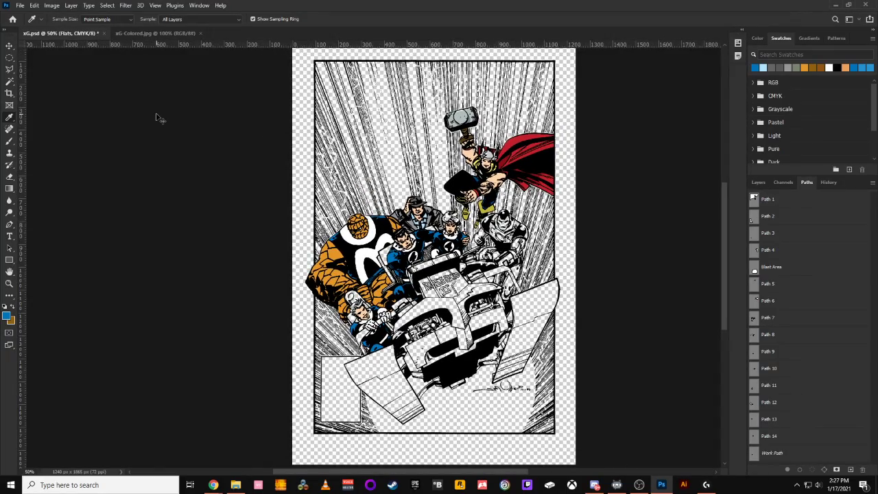
{"action": "key", "text": "ctrl+plus"}
{"action": "key", "text": "ctrl+plus"}
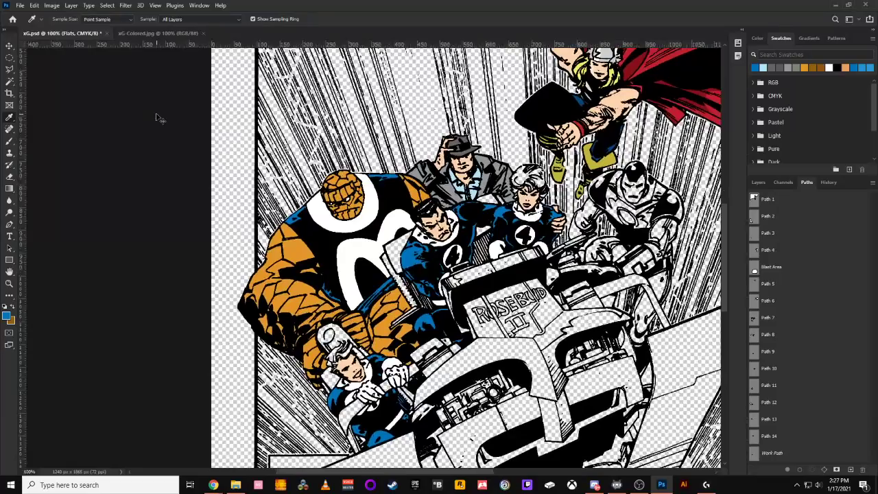
{"action": "key", "text": "ctrl+plus"}
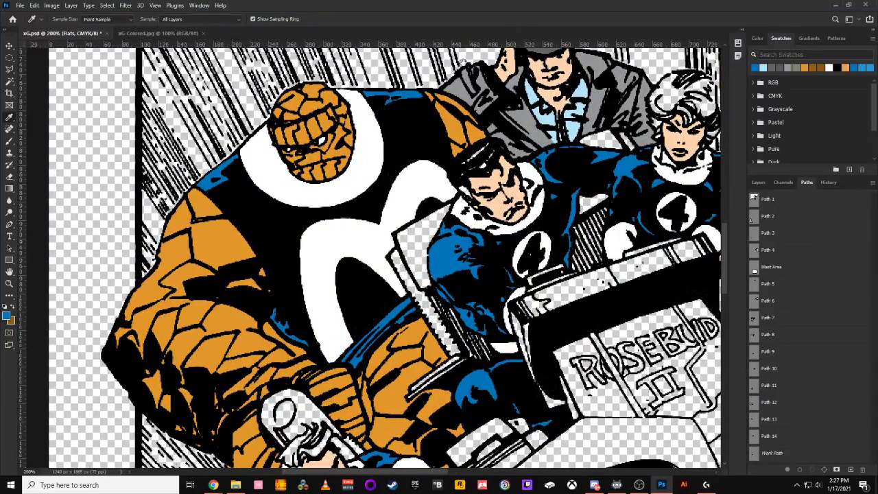
{"action": "left_click_drag", "start_coordinate": [643, 230], "coordinate": [225, 329]}
{"action": "key", "text": "ctrl+minus"}
{"action": "key", "text": "ctrl+minus"}
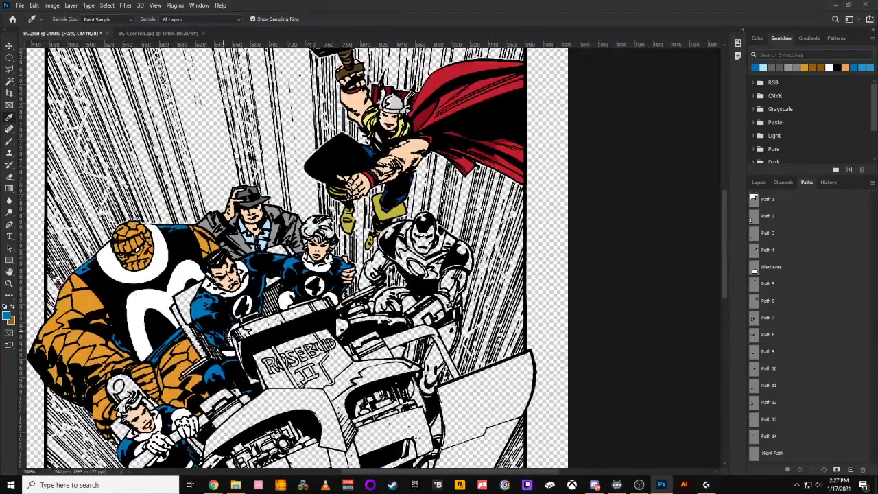
{"action": "key", "text": "ctrl+plus"}
{"action": "scroll", "coordinate": [229, 336], "scroll_direction": "down", "scroll_amount": 4}
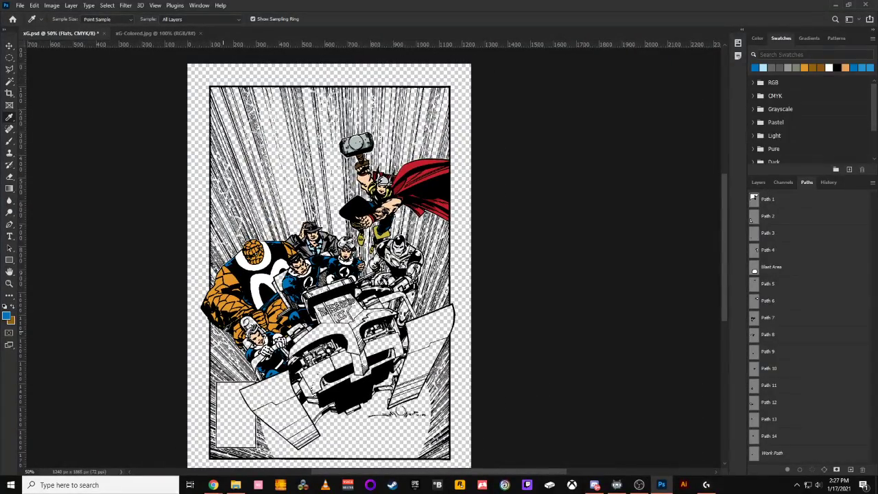
{"action": "scroll", "coordinate": [363, 391], "scroll_direction": "up", "scroll_amount": 5}
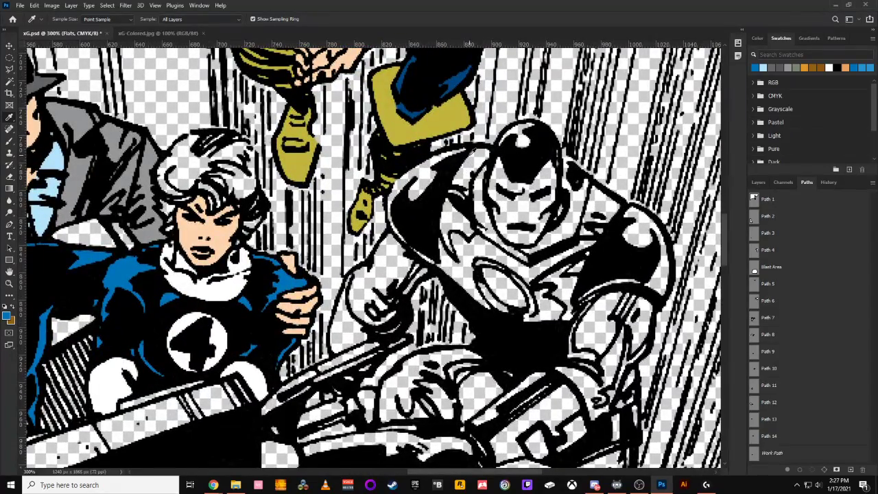
{"action": "left_click", "coordinate": [157, 29]}
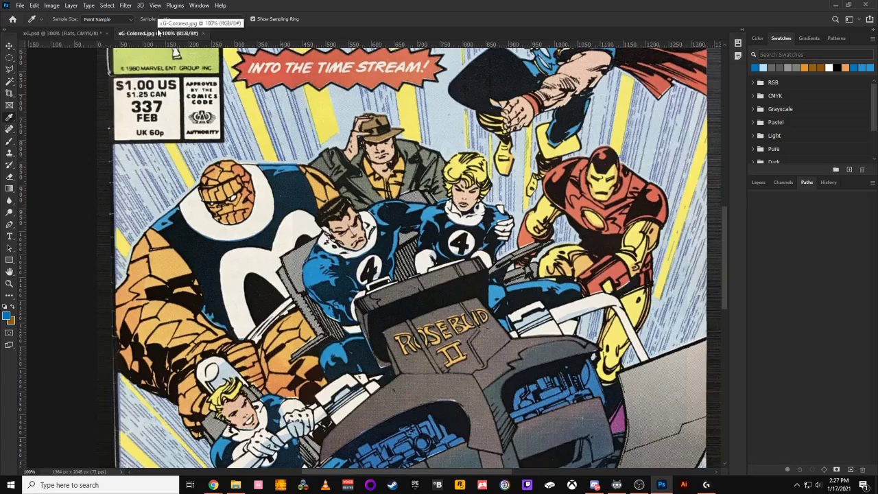
{"action": "left_click", "coordinate": [85, 33]}
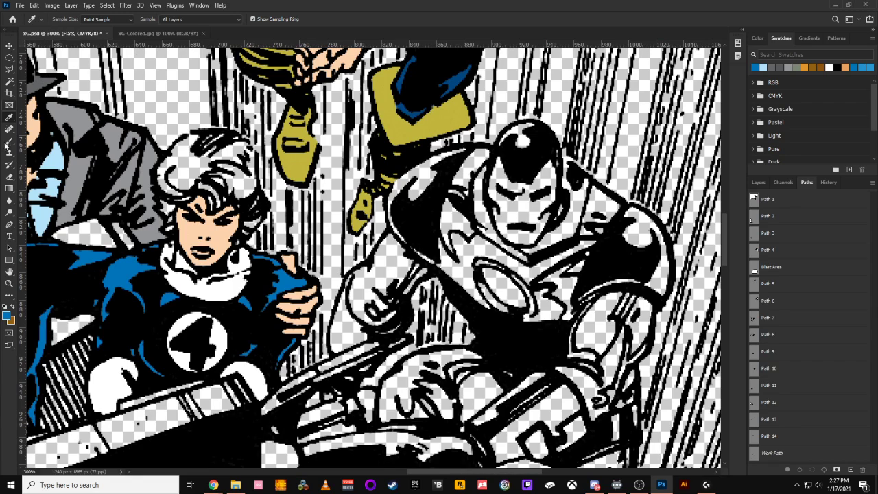
Set the foreground colour to dark red with C 0%, M 100%, Y 100%, K 20%.
{"action": "left_click", "coordinate": [6, 315]}
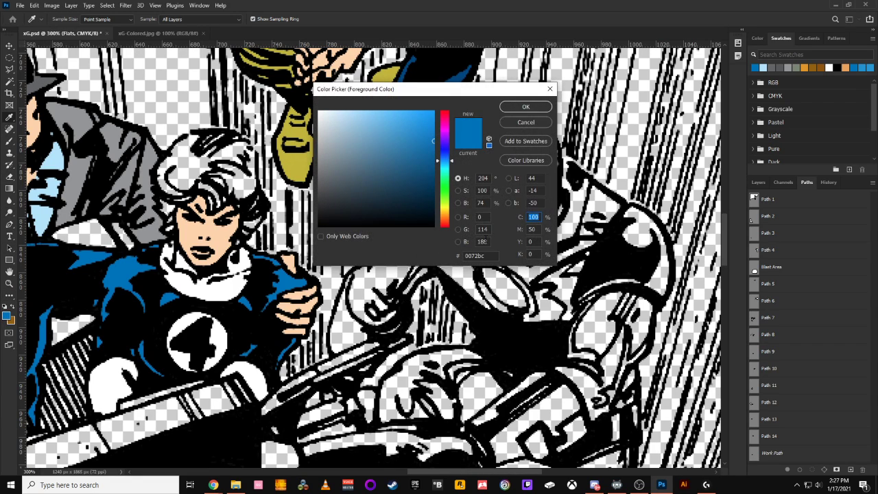
{"action": "key", "text": "Tab"}
{"action": "key", "text": "Return"}
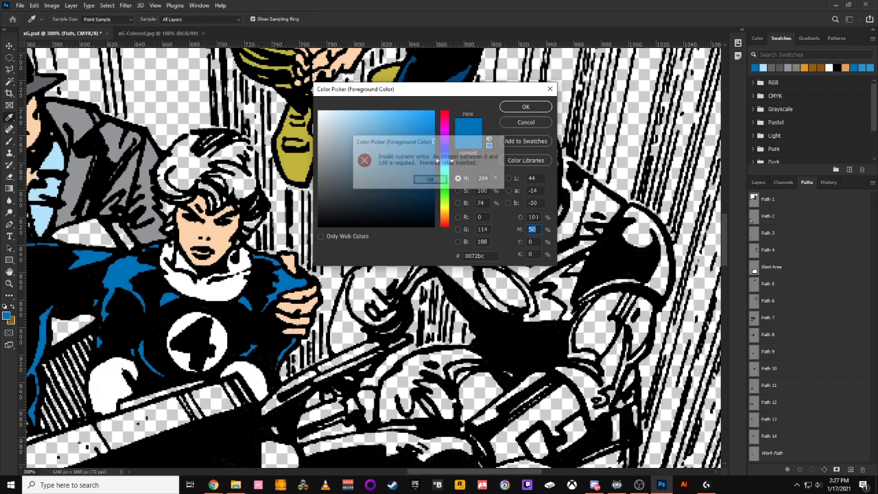
{"action": "type", "text": "0"}
{"action": "key", "text": "Tab"}
{"action": "type", "text": "100"}
{"action": "key", "text": "Tab"}
{"action": "type", "text": "100"}
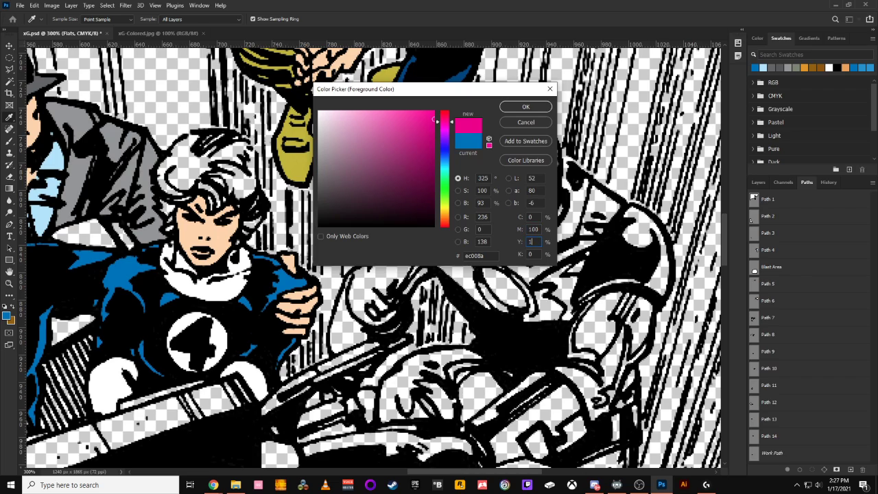
{"action": "type", "text": "20"}
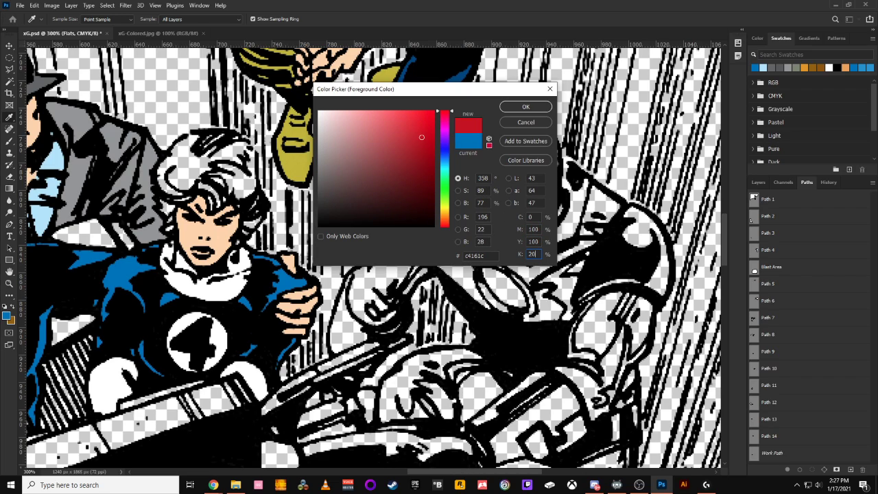
{"action": "key", "text": "BackSpace"}
{"action": "key", "text": "BackSpace"}
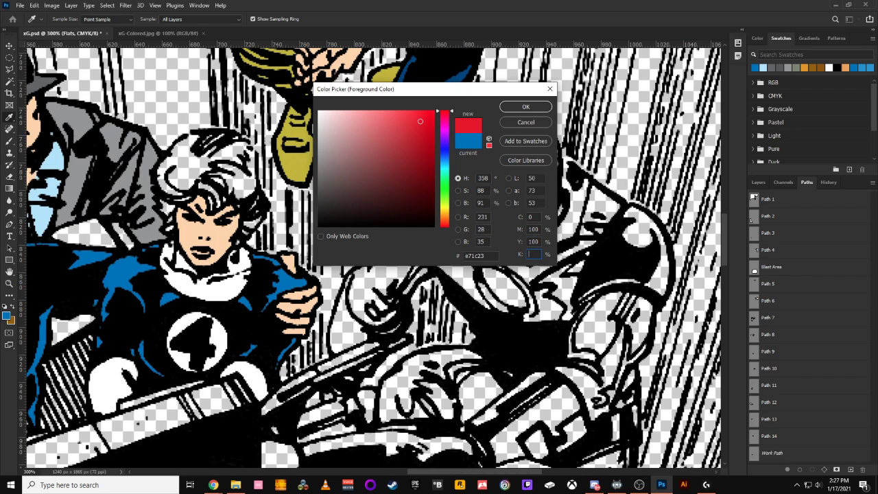
{"action": "type", "text": "1"}
{"action": "type", "text": "20"}
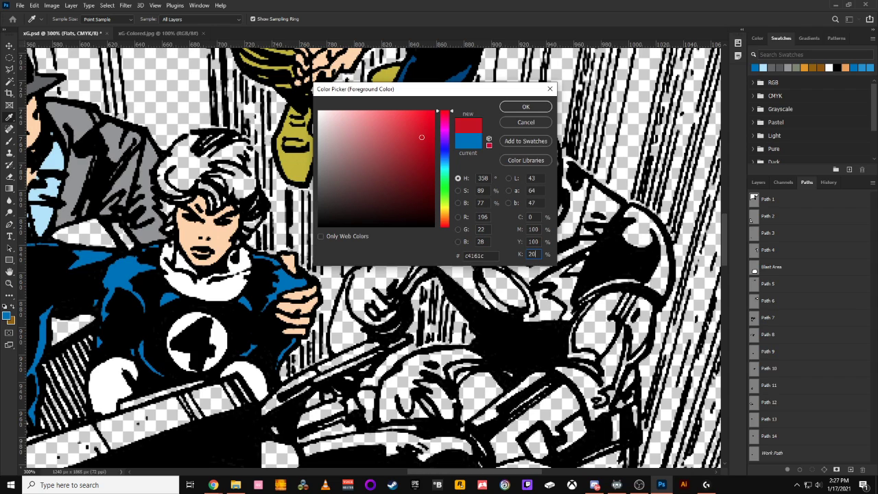
{"action": "key", "text": "Return"}
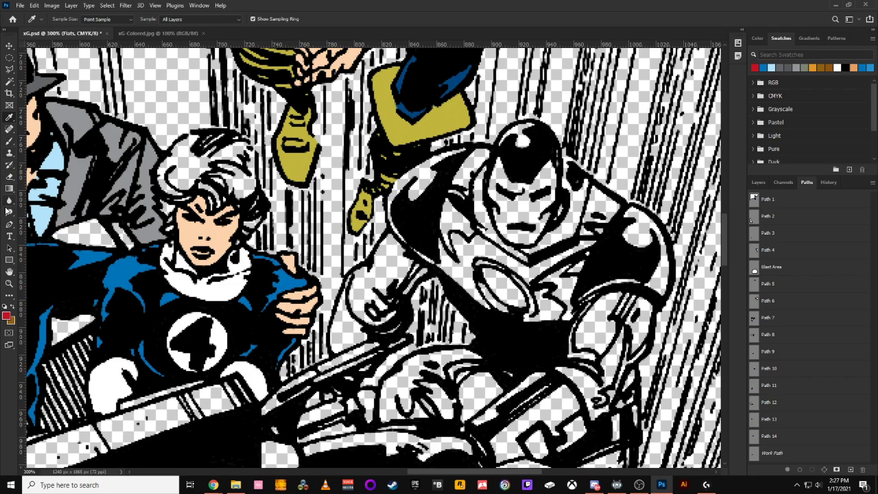
Start a Pen path along the outer edge of Iron Man's shoulder beside Thor's boot and down his torso to the waist.
{"action": "left_click", "coordinate": [8, 225]}
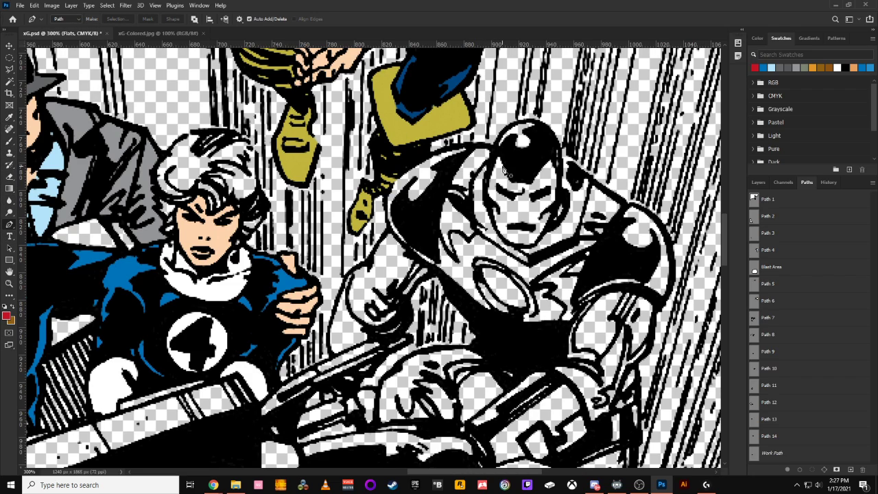
{"action": "left_click", "coordinate": [469, 146]}
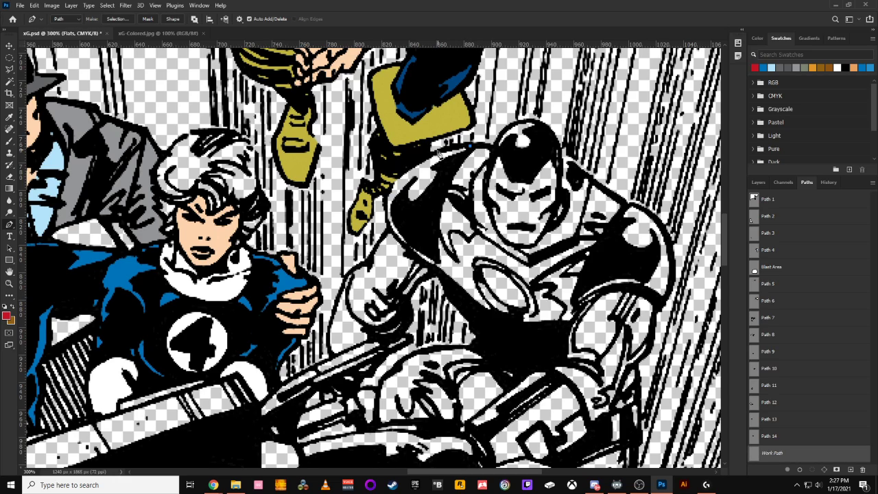
{"action": "left_click", "coordinate": [408, 171]}
{"action": "key", "text": "ctrl+plus"}
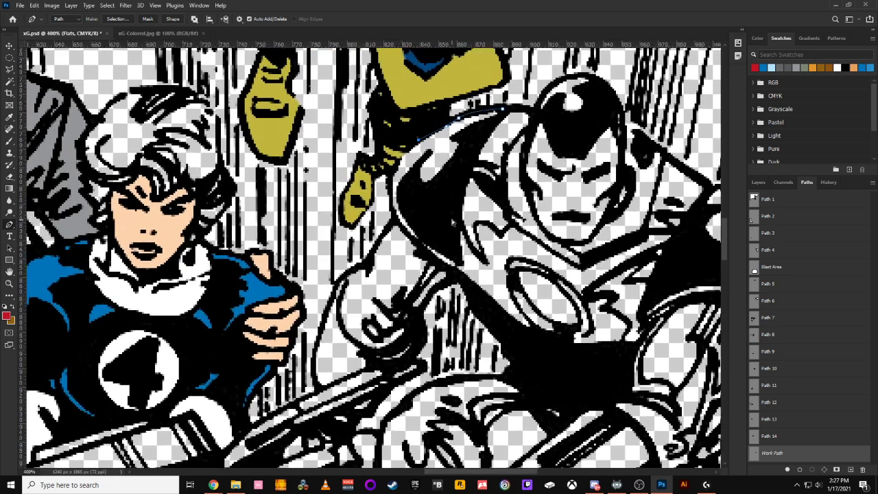
{"action": "left_click_drag", "start_coordinate": [396, 224], "coordinate": [413, 238]}
{"action": "left_click", "coordinate": [469, 280]}
{"action": "left_click_drag", "start_coordinate": [506, 339], "coordinate": [514, 352]}
{"action": "left_click", "coordinate": [508, 378]}
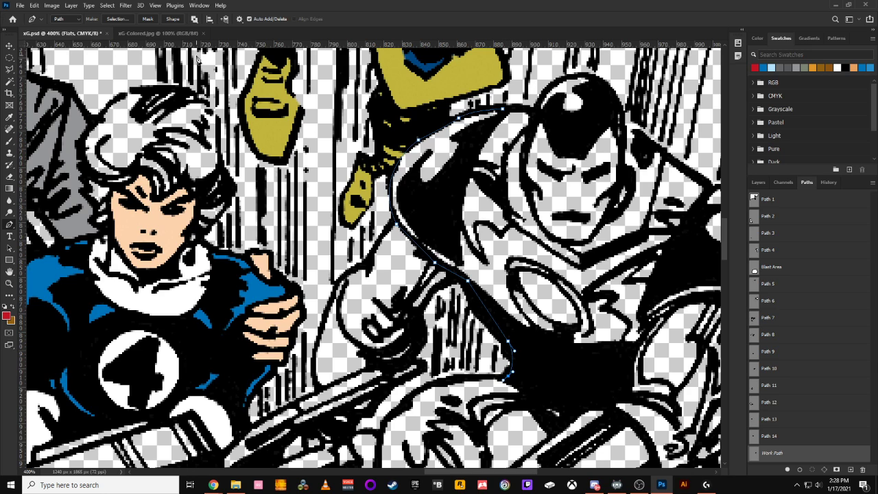
Examine Iron Man's waist and hips in the coloured reference and compare them with the line art.
{"action": "left_click", "coordinate": [184, 33]}
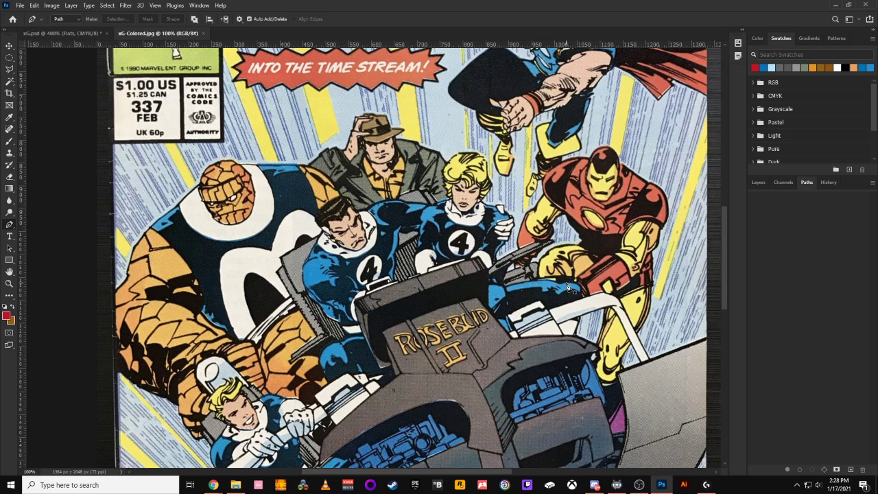
{"action": "left_click", "coordinate": [77, 38]}
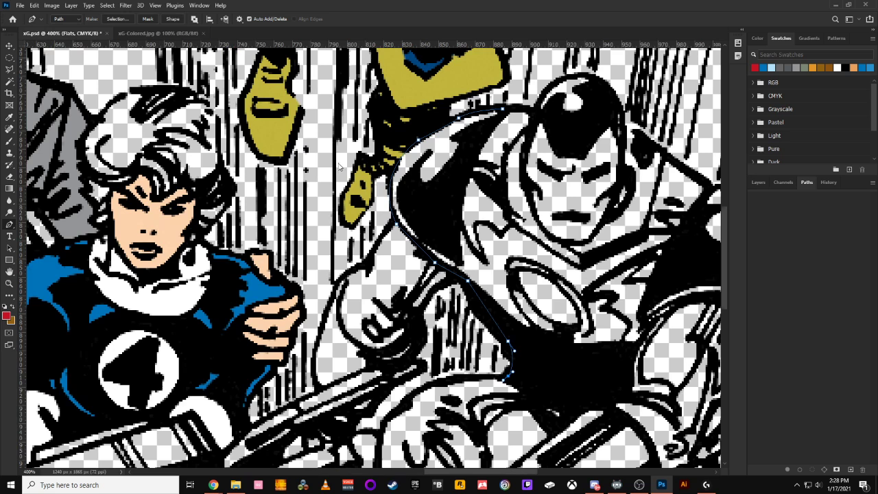
{"action": "left_click_drag", "start_coordinate": [558, 395], "coordinate": [525, 176]}
{"action": "key", "text": "ctrl+minus"}
{"action": "key", "text": "ctrl+minus"}
{"action": "key", "text": "ctrl+minus"}
{"action": "key", "text": "ctrl+minus"}
{"action": "key", "text": "ctrl+minus"}
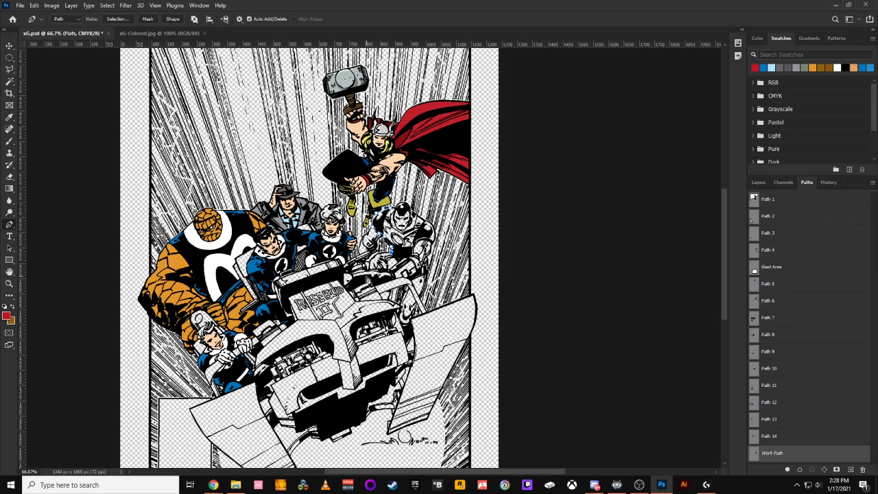
{"action": "key", "text": "ctrl+plus"}
{"action": "key", "text": "ctrl+plus"}
{"action": "key", "text": "ctrl+plus"}
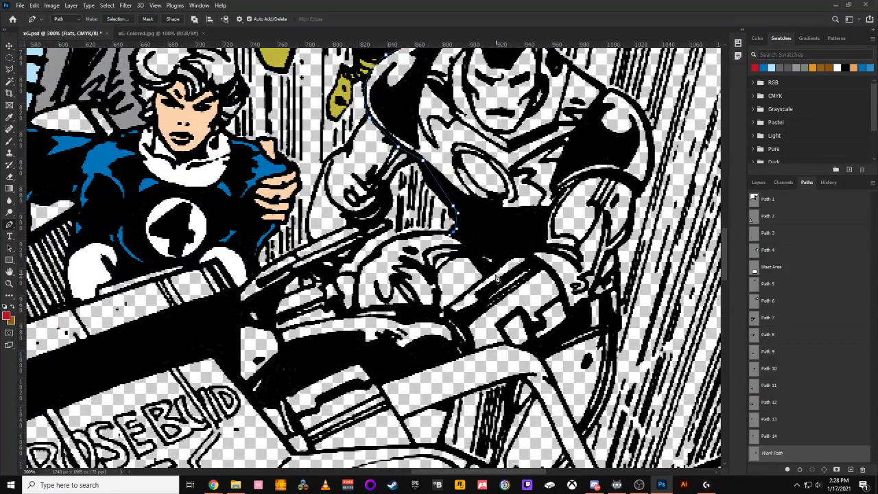
Continue the path from Iron Man's waist around the lower red armour to the curved rail, checking the coloured reference.
{"action": "left_click", "coordinate": [491, 274]}
{"action": "left_click", "coordinate": [165, 33]}
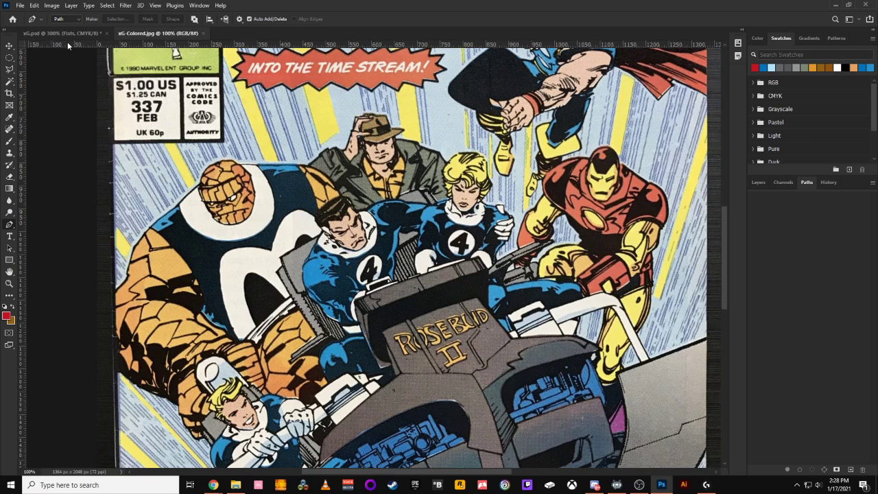
{"action": "left_click", "coordinate": [68, 33]}
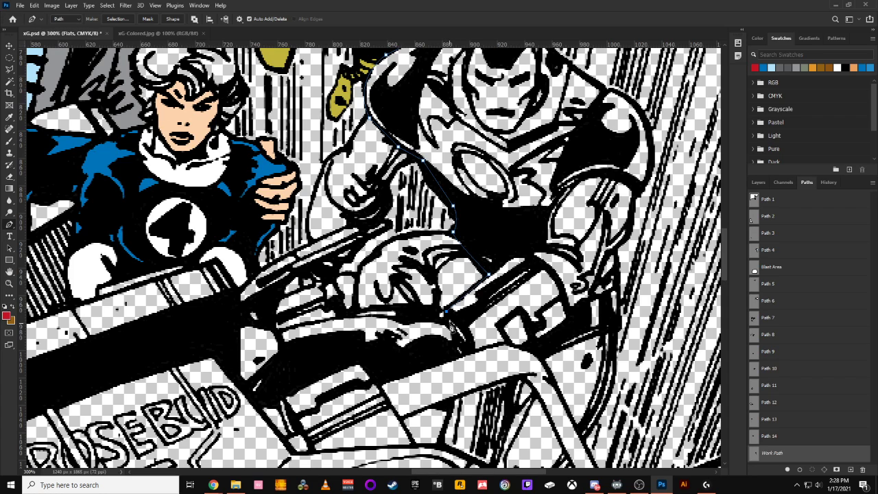
{"action": "left_click", "coordinate": [462, 350]}
{"action": "left_click", "coordinate": [470, 347]}
{"action": "left_click_drag", "start_coordinate": [512, 342], "coordinate": [524, 346]}
{"action": "left_click", "coordinate": [544, 357]}
{"action": "left_click", "coordinate": [583, 439]}
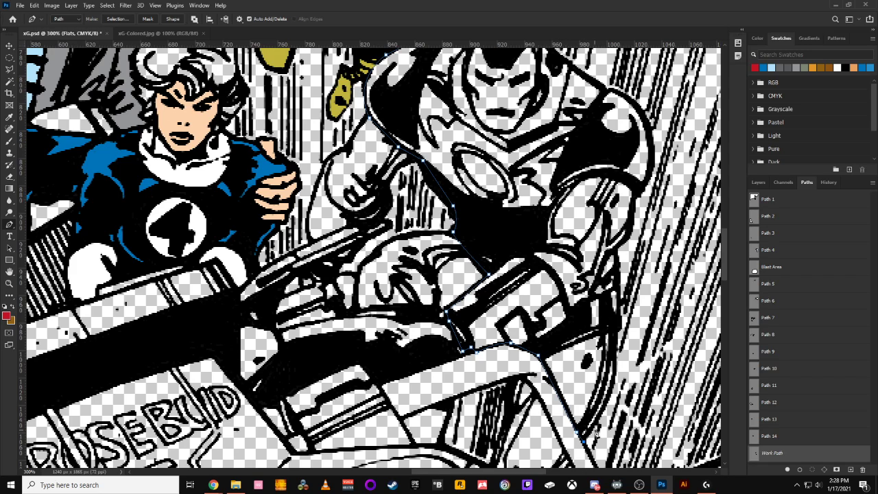
{"action": "left_click_drag", "start_coordinate": [616, 333], "coordinate": [625, 396]}
{"action": "left_click_drag", "start_coordinate": [607, 266], "coordinate": [617, 325]}
{"action": "key", "text": "ctrl+minus"}
{"action": "key", "text": "ctrl+z"}
{"action": "key", "text": "ctrl+z"}
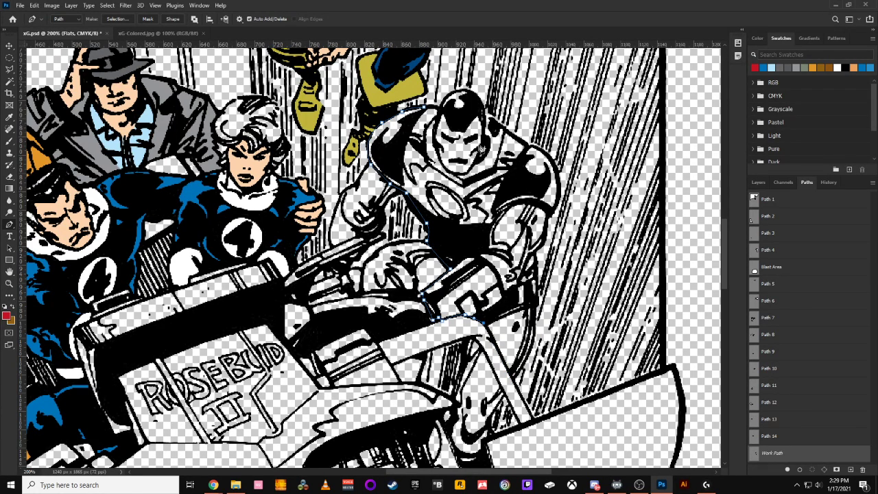
Extend the path from the rail around Iron Man's hip and along his resting forearm to the black waist, following the reference.
{"action": "left_click", "coordinate": [177, 34]}
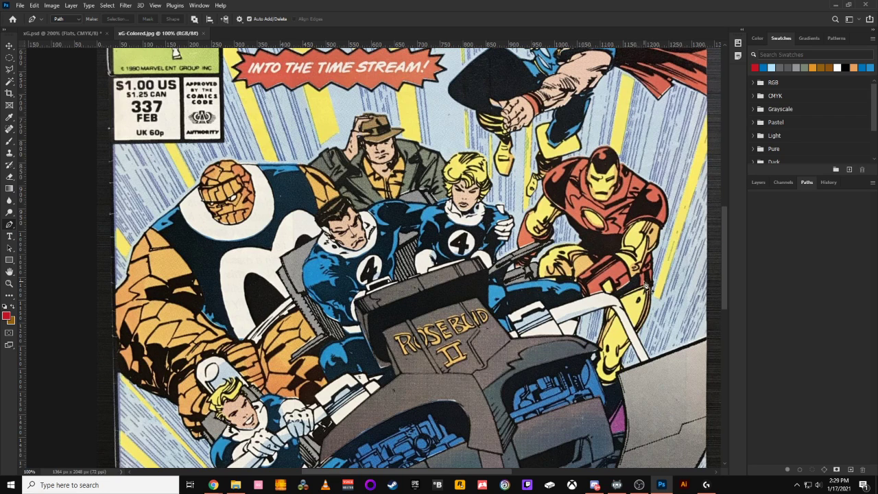
{"action": "left_click", "coordinate": [69, 34]}
{"action": "key", "text": "ctrl+plus"}
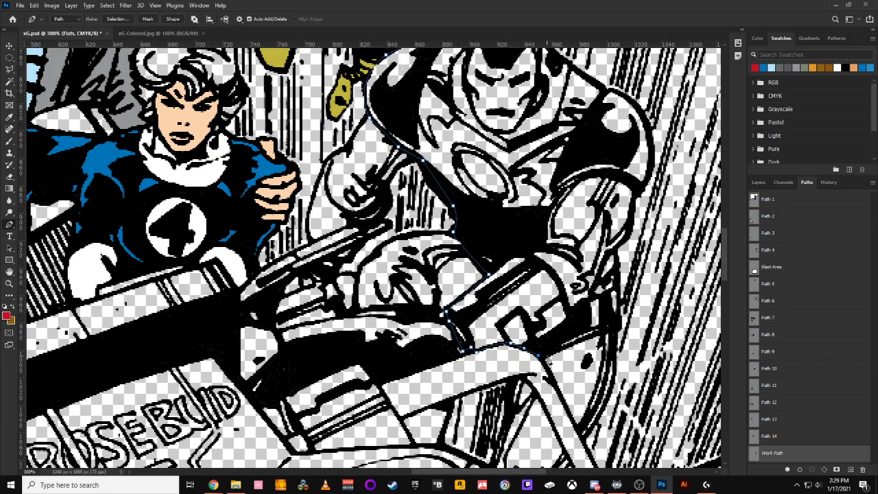
{"action": "left_click", "coordinate": [618, 332]}
{"action": "left_click", "coordinate": [618, 282]}
{"action": "left_click", "coordinate": [609, 253]}
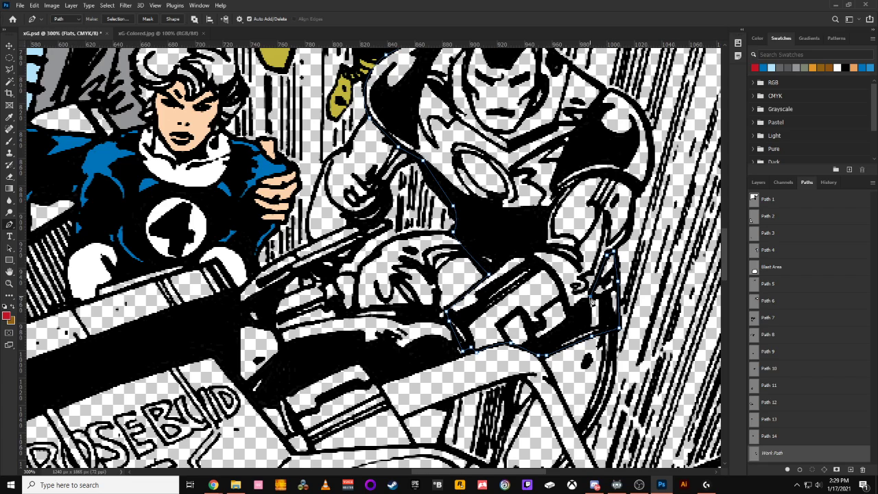
{"action": "left_click", "coordinate": [578, 312]}
{"action": "left_click", "coordinate": [567, 312]}
{"action": "left_click_drag", "start_coordinate": [534, 259], "coordinate": [501, 240]}
{"action": "left_click", "coordinate": [515, 228]}
{"action": "left_click", "coordinate": [549, 213]}
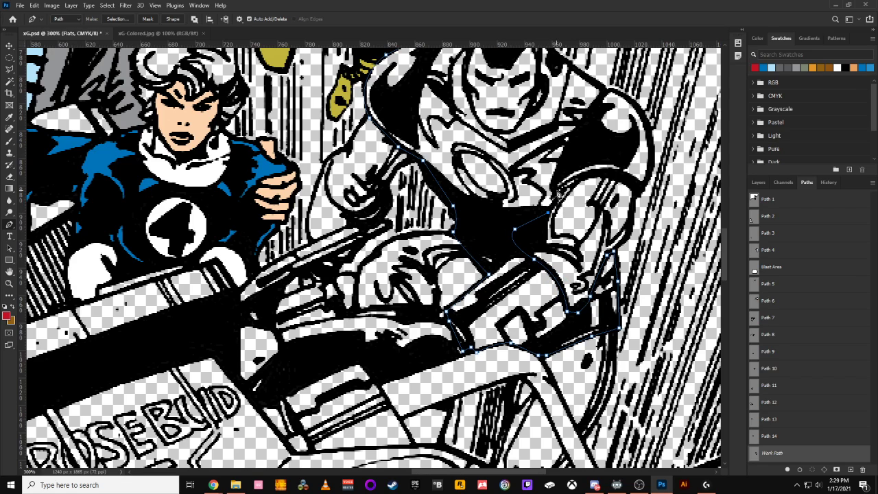
Trace the lower rim and outer curve of Iron Man's other shoulder up toward the collar.
{"action": "left_click_drag", "start_coordinate": [590, 175], "coordinate": [599, 174]}
{"action": "left_click", "coordinate": [653, 163]}
{"action": "left_click_drag", "start_coordinate": [660, 161], "coordinate": [589, 247]}
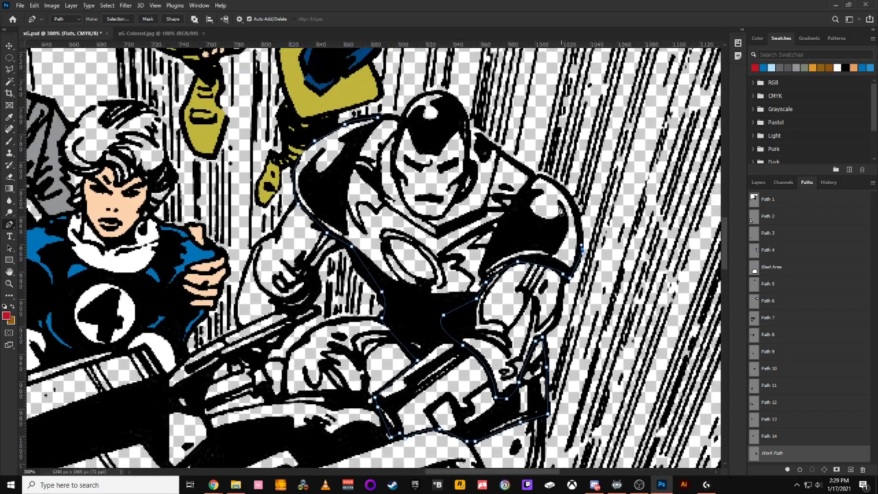
{"action": "mouse_move", "coordinate": [541, 179]}
{"action": "left_mouse_down"}
{"action": "mouse_move", "coordinate": [500, 164]}
{"action": "mouse_move", "coordinate": [534, 180]}
{"action": "left_mouse_up"}
{"action": "left_click", "coordinate": [523, 169]}
Check the reference, trace along the collar and around Iron Man's faceplate, and close the path at its starting point.
{"action": "left_click", "coordinate": [163, 33]}
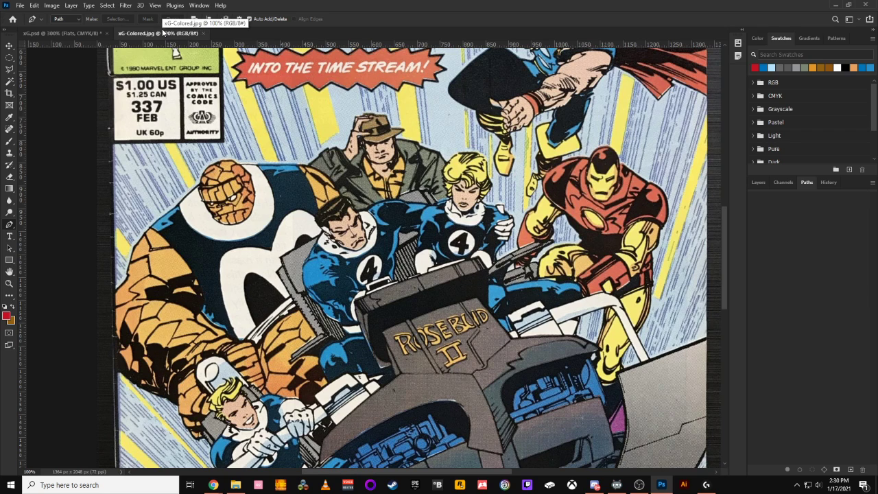
{"action": "left_click", "coordinate": [62, 33]}
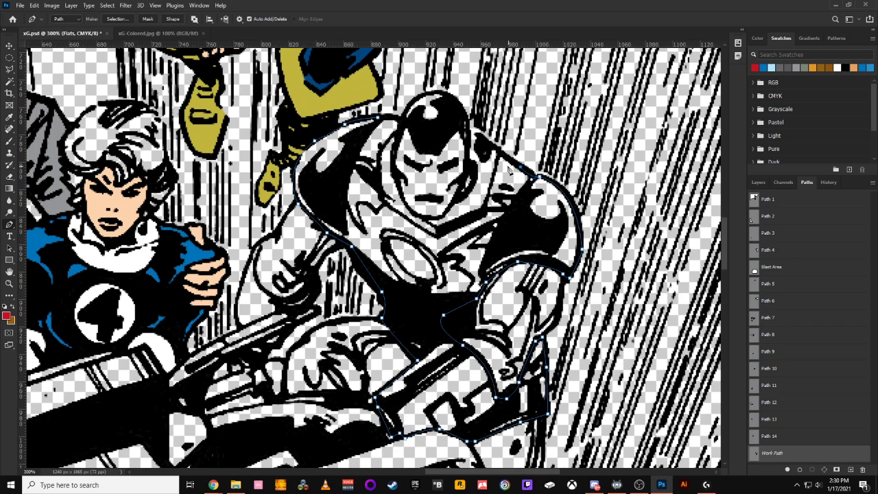
{"action": "left_click", "coordinate": [474, 134]}
{"action": "left_click", "coordinate": [469, 145]}
{"action": "left_click", "coordinate": [458, 128]}
{"action": "left_click", "coordinate": [434, 150]}
{"action": "left_click", "coordinate": [412, 130]}
{"action": "left_click", "coordinate": [379, 117]}
{"action": "key", "text": "ctrl+z"}
{"action": "key", "text": "ctrl+z"}
{"action": "left_click", "coordinate": [441, 218]}
{"action": "left_click_drag", "start_coordinate": [398, 140], "coordinate": [379, 119]}
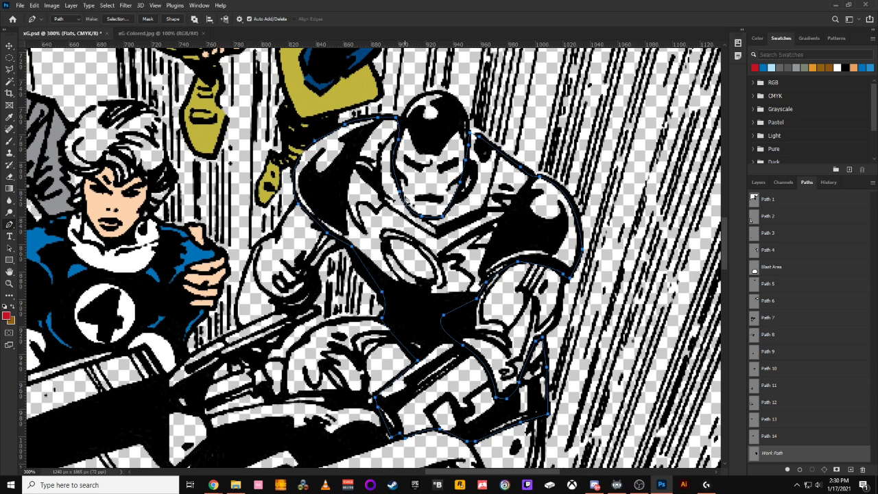
Start a second outline along the inner edge of the red glove on Iron Man's bent arm.
{"action": "left_click_drag", "start_coordinate": [332, 337], "coordinate": [442, 239]}
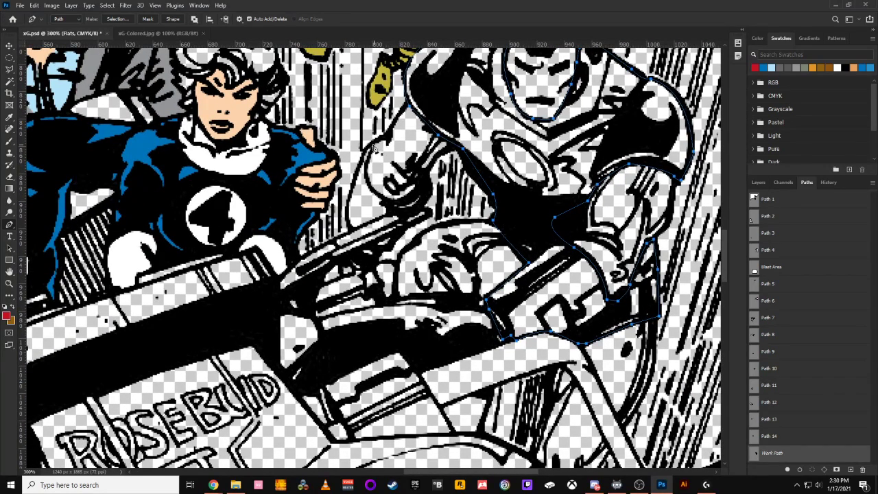
{"action": "left_click_drag", "start_coordinate": [371, 145], "coordinate": [367, 174]}
{"action": "left_click_drag", "start_coordinate": [389, 203], "coordinate": [425, 178]}
{"action": "left_click", "coordinate": [426, 195]}
{"action": "left_click", "coordinate": [417, 209]}
Check the glove's shape in the enlarged reference, then trace its outer edge along the gun barrel and close the outline.
{"action": "left_click", "coordinate": [184, 33]}
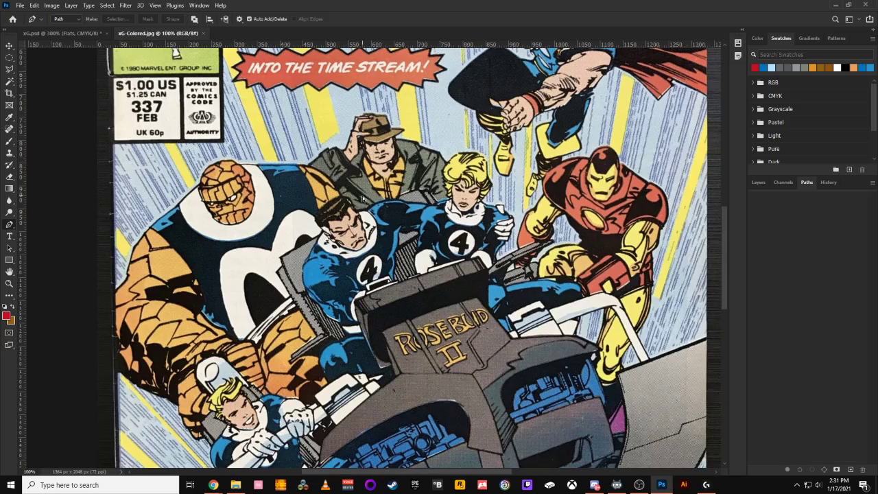
{"action": "key", "text": "ctrl+plus"}
{"action": "key", "text": "ctrl+plus"}
{"action": "left_click_drag", "start_coordinate": [450, 213], "coordinate": [3, 250]}
{"action": "left_click_drag", "start_coordinate": [195, 282], "coordinate": [161, 352]}
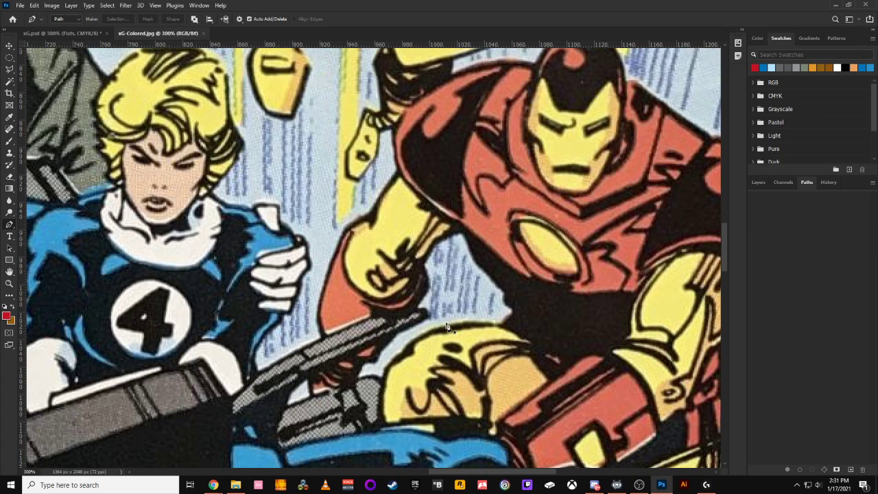
{"action": "left_click", "coordinate": [70, 34]}
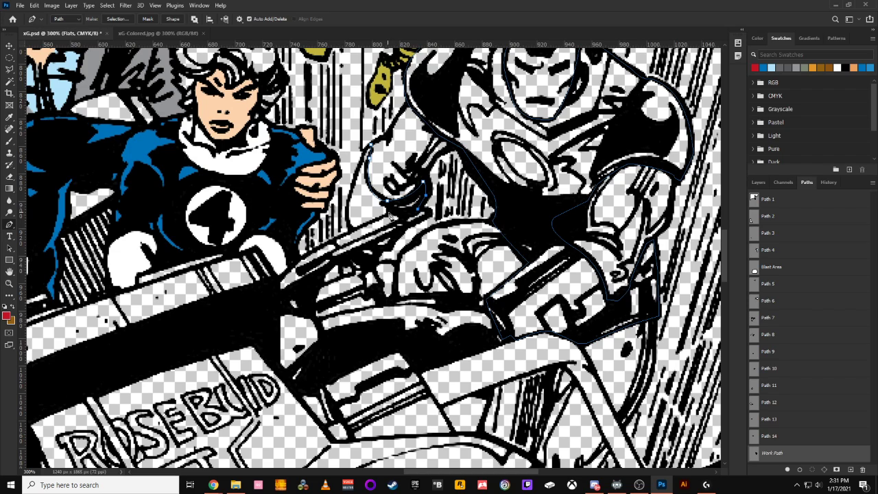
{"action": "left_click_drag", "start_coordinate": [350, 232], "coordinate": [348, 233]}
{"action": "left_click", "coordinate": [347, 218]}
{"action": "left_click_drag", "start_coordinate": [370, 145], "coordinate": [389, 136]}
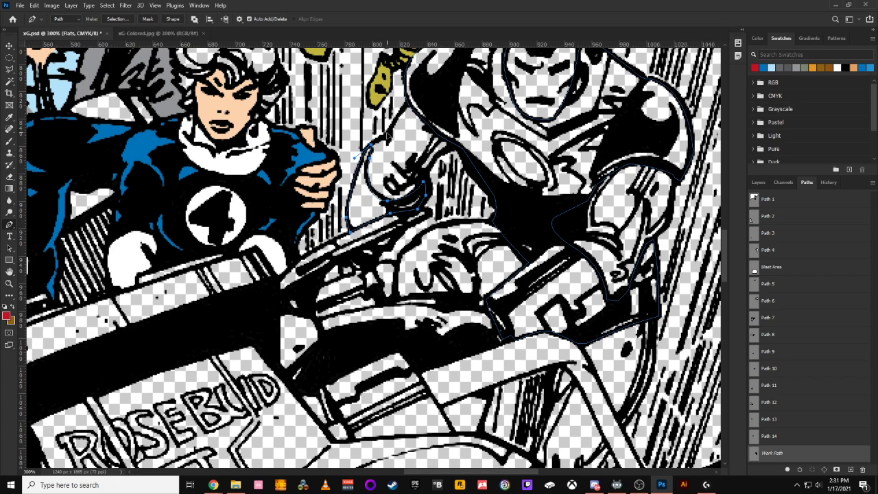
Load the armour path as a selection, fill it with the dark red on the Flats layer, and deselect.
{"action": "left_click", "coordinate": [754, 454], "text": "ctrl"}
{"action": "left_click", "coordinate": [760, 183]}
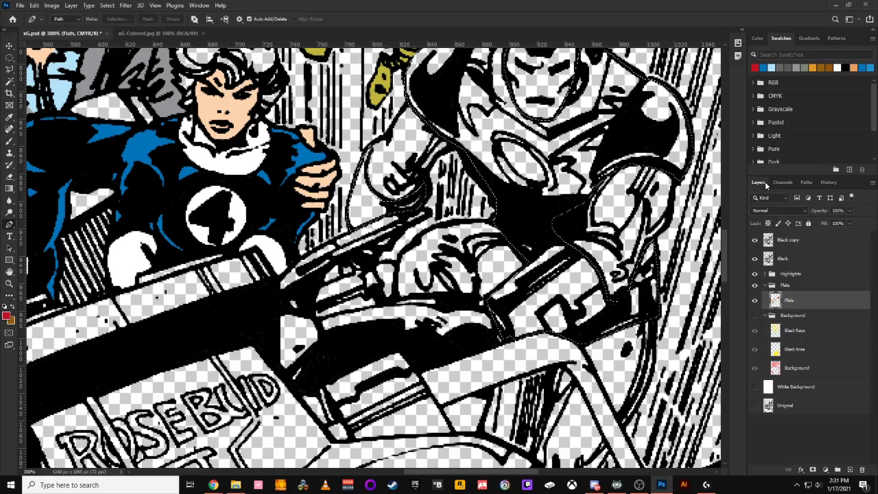
{"action": "key", "text": "ctrl+1"}
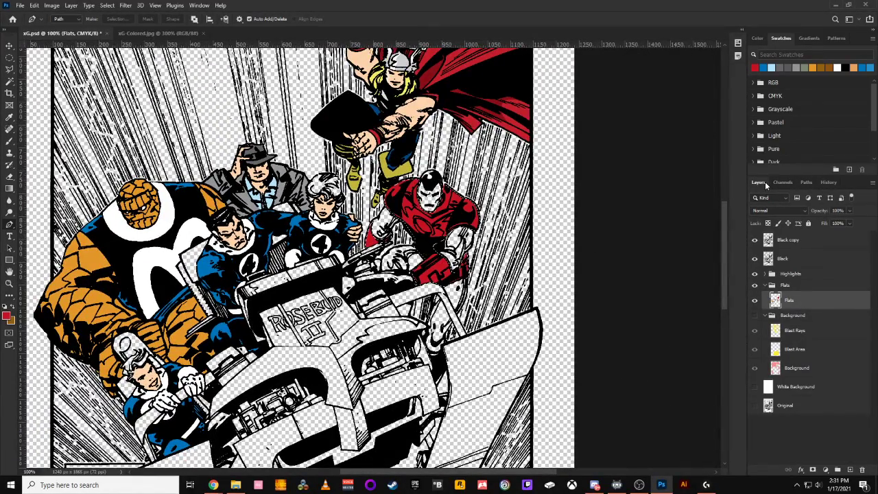
{"action": "key", "text": "ctrl+minus"}
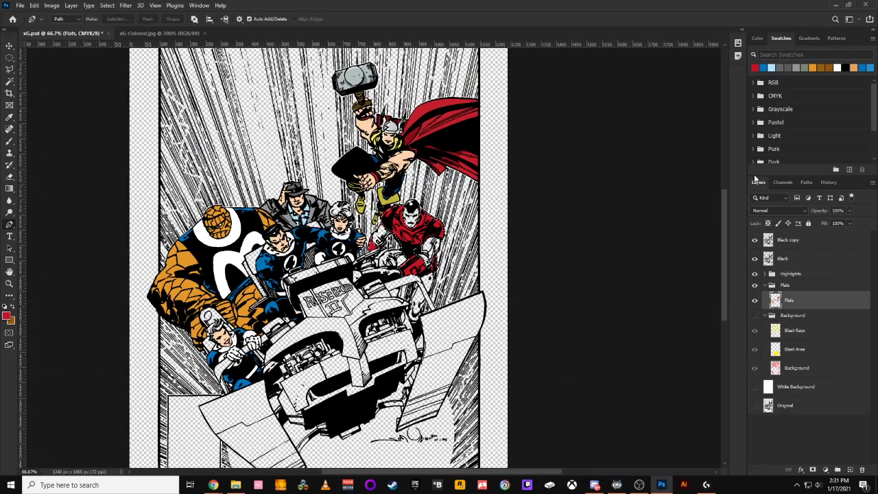
Compare the armour with the coloured reference, mix a foreground red of C 0, M 80, Y 80, K 0, and recolour Iron Man's armour with it.
{"action": "left_click", "coordinate": [167, 32]}
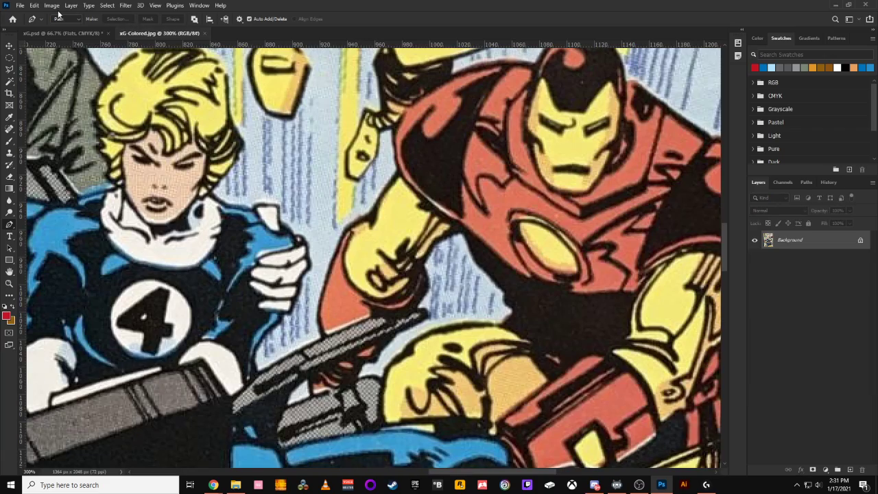
{"action": "left_click_drag", "start_coordinate": [467, 82], "coordinate": [259, 416]}
{"action": "left_click_drag", "start_coordinate": [483, 208], "coordinate": [591, 74]}
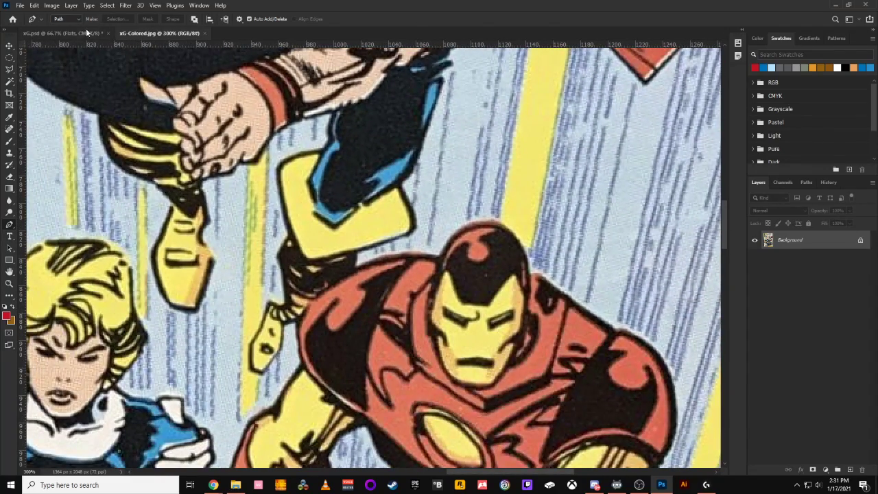
{"action": "left_click", "coordinate": [88, 32]}
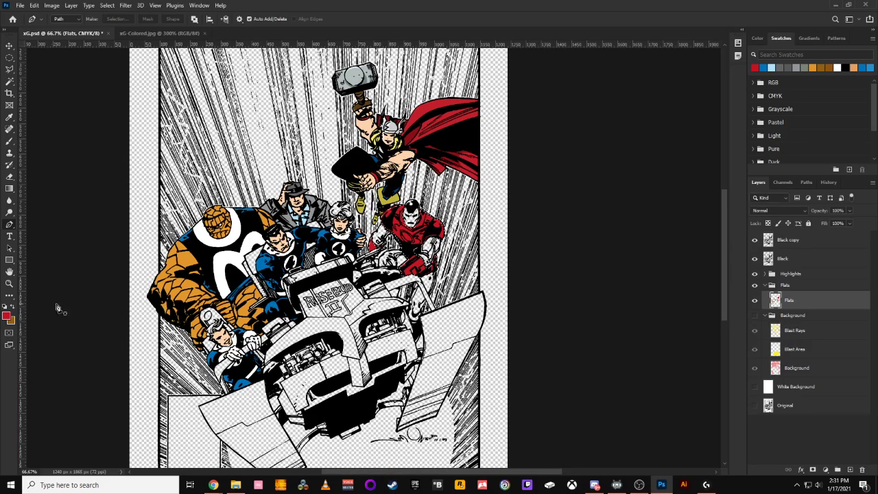
{"action": "left_click", "coordinate": [7, 317]}
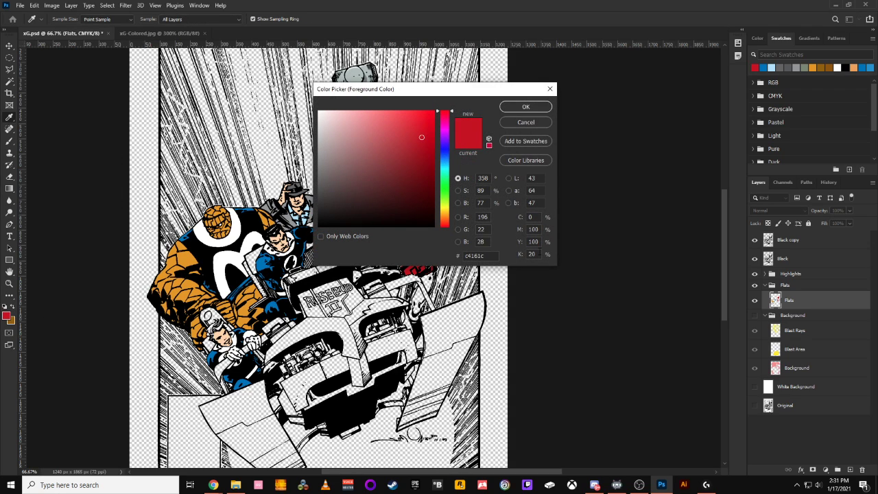
{"action": "type", "text": "0"}
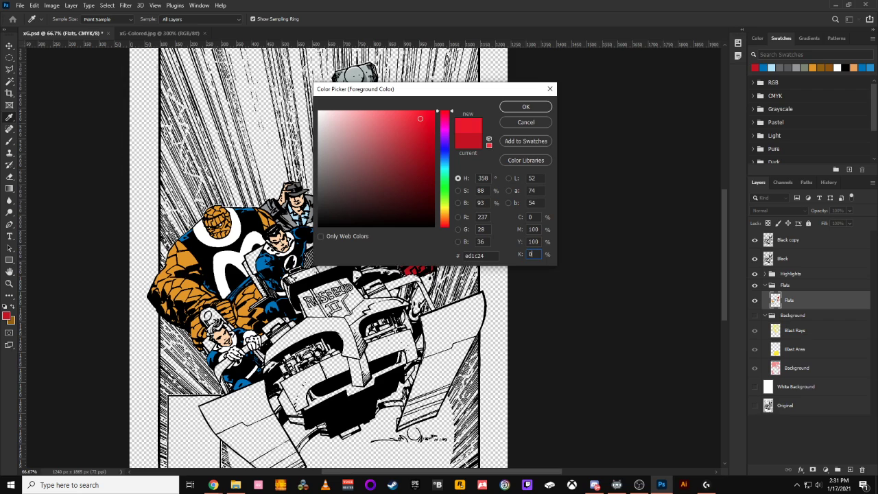
{"action": "left_click_drag", "start_coordinate": [472, 89], "coordinate": [677, 106]}
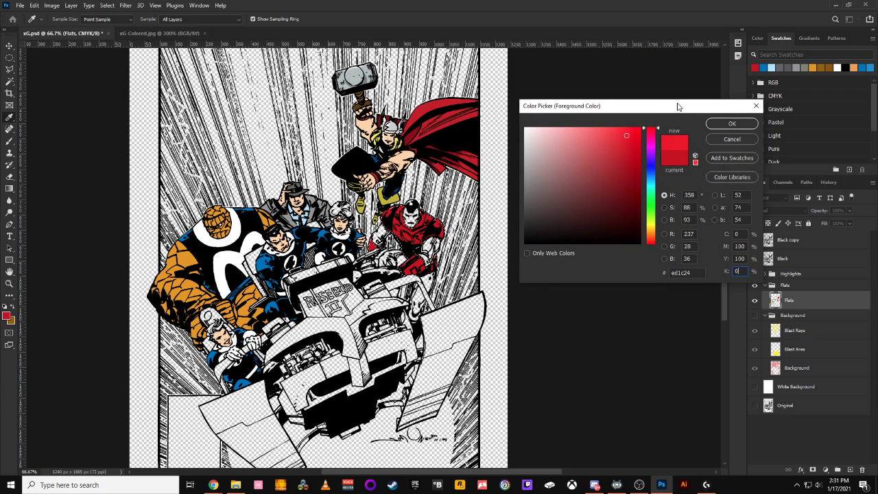
{"action": "left_click_drag", "start_coordinate": [744, 247], "coordinate": [694, 238]}
{"action": "type", "text": "80"}
{"action": "key", "text": "Tab"}
{"action": "type", "text": "80"}
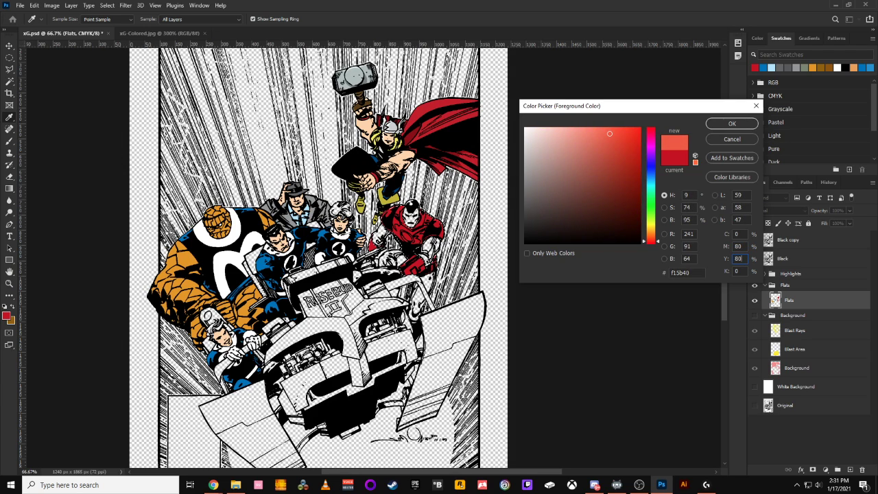
{"action": "key", "text": "Return"}
{"action": "key", "text": "p"}
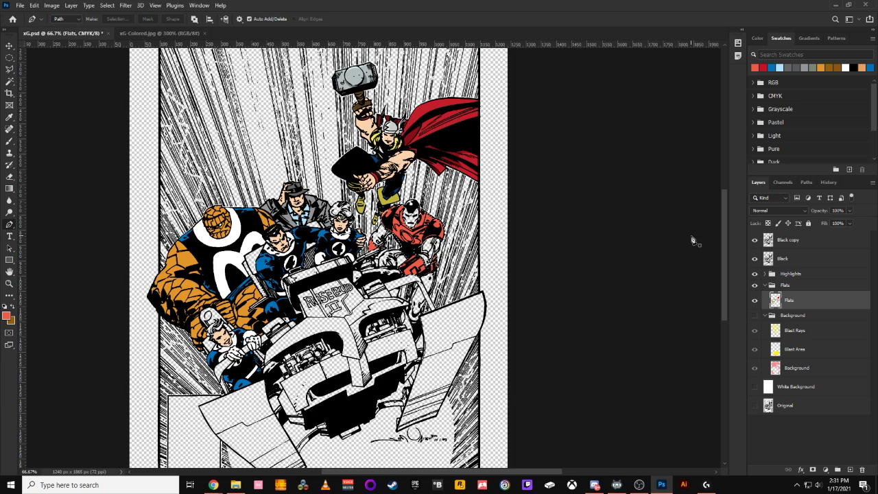
Set the foreground red's black value to 20% and recolour Iron Man's armour with the darker shade.
{"action": "left_click", "coordinate": [7, 316]}
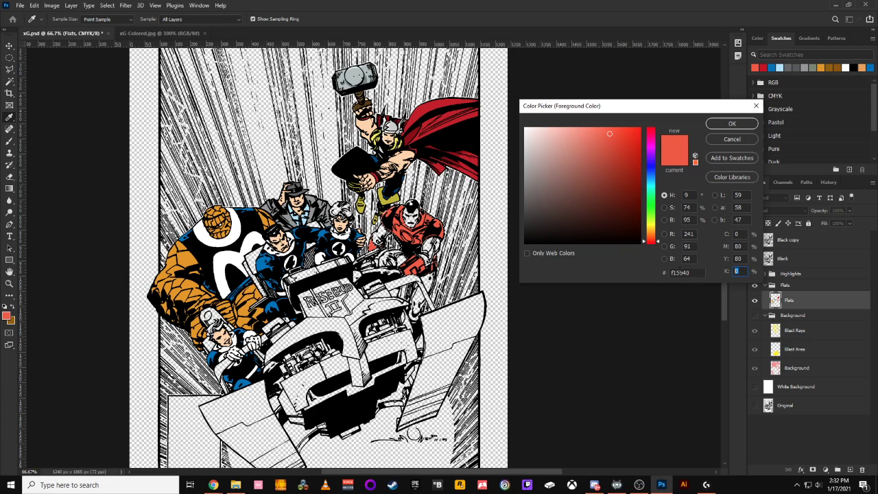
{"action": "type", "text": "20"}
{"action": "key", "text": "Return"}
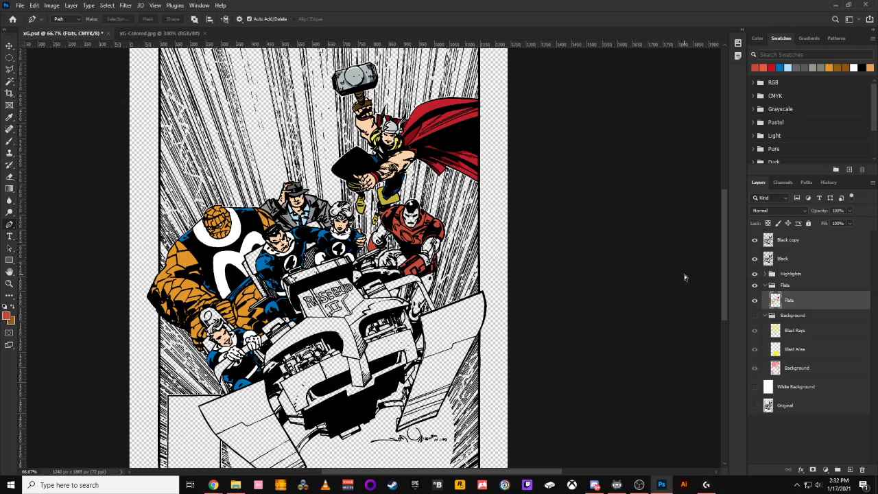
Outline the small area just below Iron Man's foot beside the vehicle, load the path as a selection, and fill it with the armour red.
{"action": "key", "text": "ctrl+plus"}
{"action": "left_click_drag", "start_coordinate": [696, 328], "coordinate": [597, 296]}
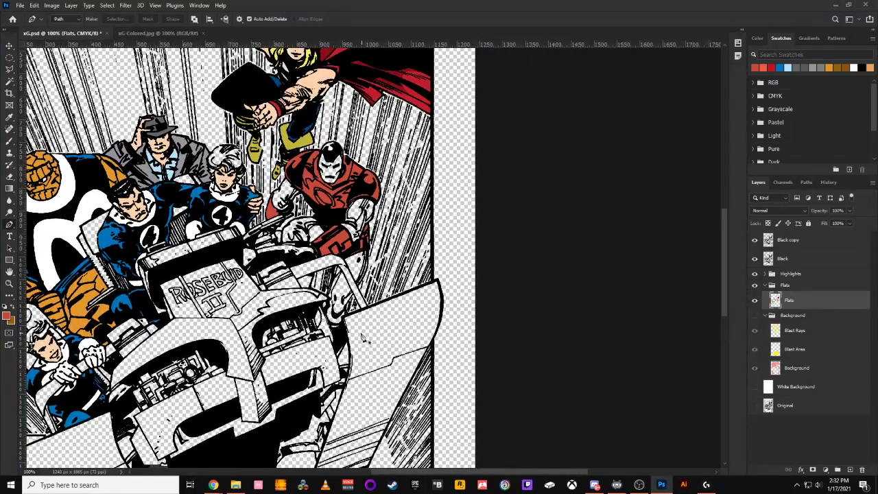
{"action": "left_click", "coordinate": [341, 324]}
{"action": "left_click", "coordinate": [347, 340]}
{"action": "left_click", "coordinate": [338, 356]}
{"action": "left_click", "coordinate": [806, 182]}
{"action": "left_click", "coordinate": [750, 459]}
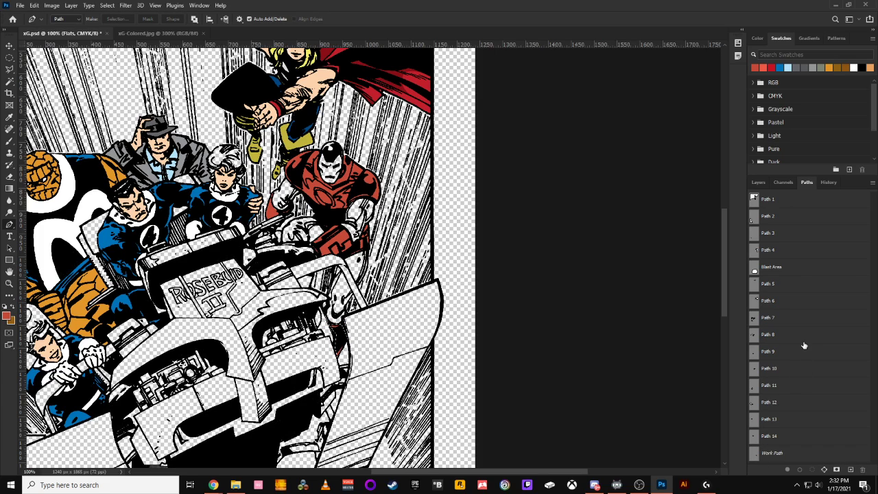
Delete Path 7 through Path 14 together with the Work Path, and save the document.
{"action": "left_click", "coordinate": [798, 320]}
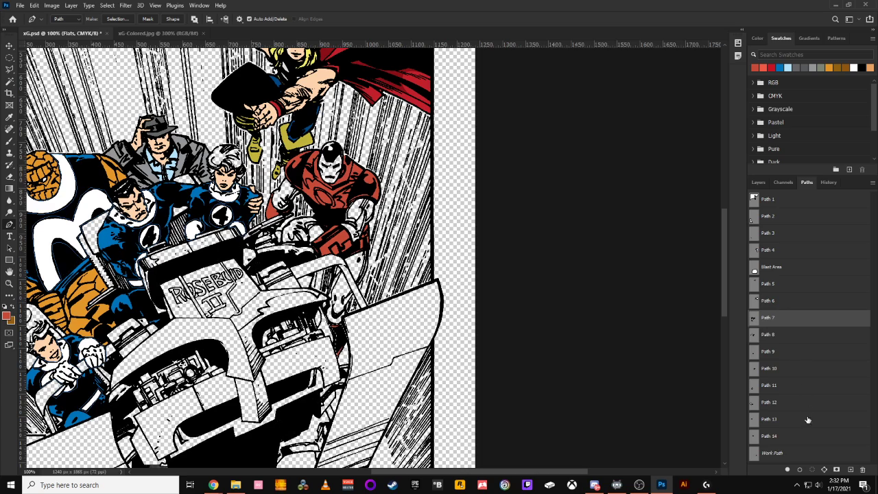
{"action": "left_click", "coordinate": [820, 455], "text": "shift"}
{"action": "left_click", "coordinate": [862, 469]}
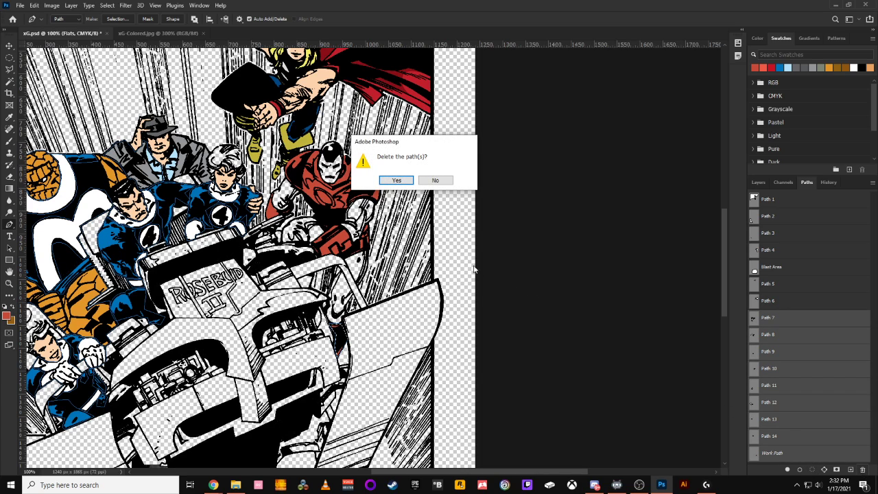
{"action": "left_click", "coordinate": [397, 180]}
{"action": "key", "text": "ctrl+s"}
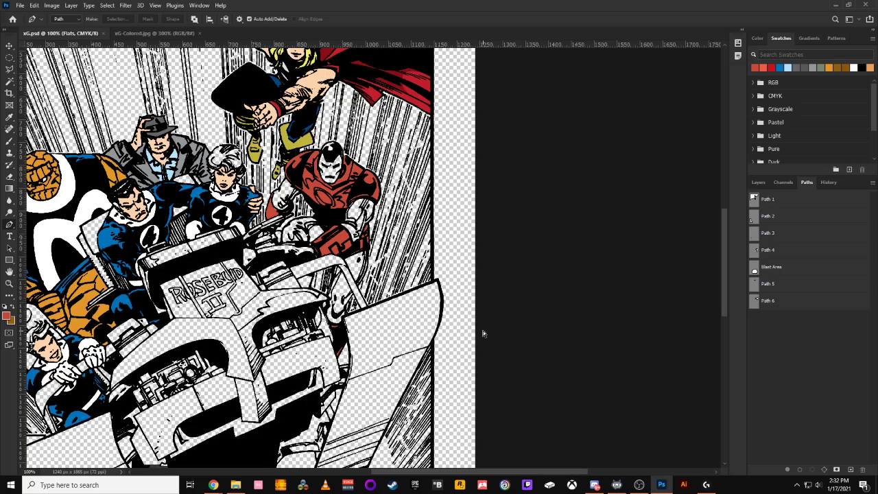
Examine the colours of Iron Man's arms, legs and boots in the coloured reference and compare them with the line art.
{"action": "key", "text": "ctrl+plus"}
{"action": "key", "text": "ctrl+plus"}
{"action": "key", "text": "ctrl+minus"}
{"action": "key", "text": "ctrl+minus"}
{"action": "key", "text": "ctrl+minus"}
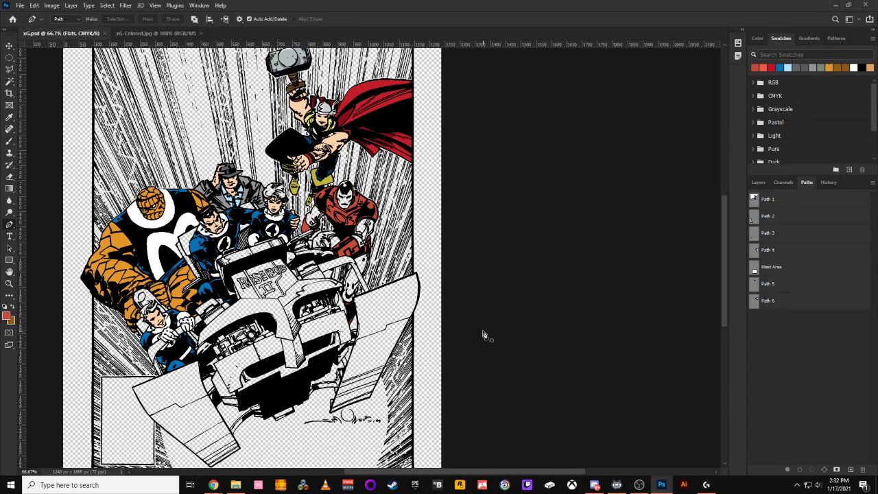
{"action": "key", "text": "ctrl+plus"}
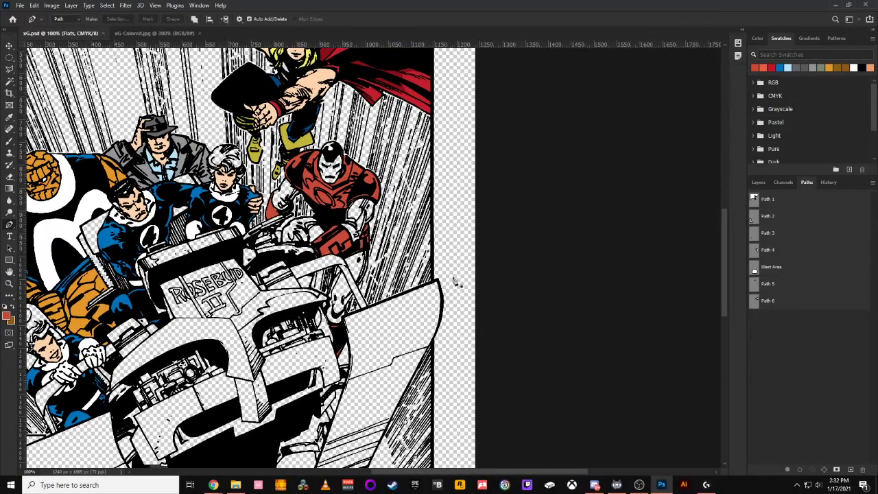
{"action": "left_click", "coordinate": [154, 31]}
{"action": "left_click_drag", "start_coordinate": [487, 280], "coordinate": [402, 17]}
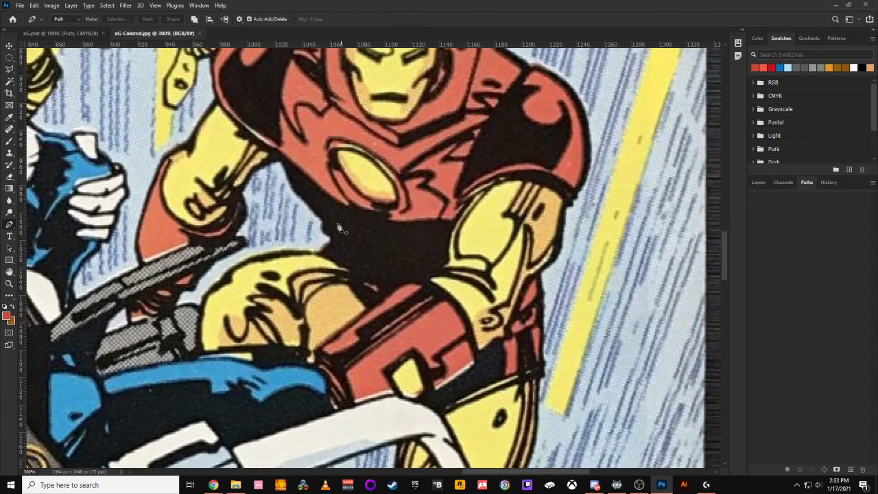
{"action": "left_click_drag", "start_coordinate": [469, 423], "coordinate": [454, 170]}
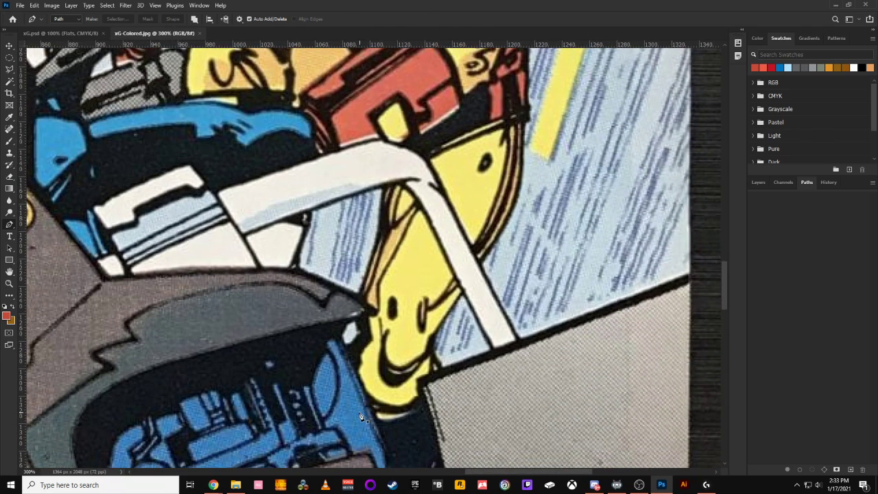
{"action": "key", "text": "ctrl+minus"}
{"action": "key", "text": "ctrl+minus"}
{"action": "key", "text": "ctrl+minus"}
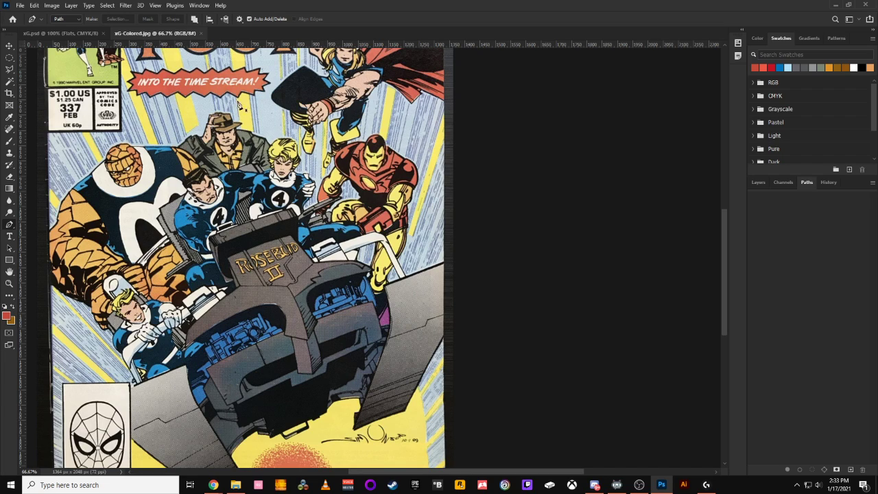
{"action": "left_click", "coordinate": [89, 32]}
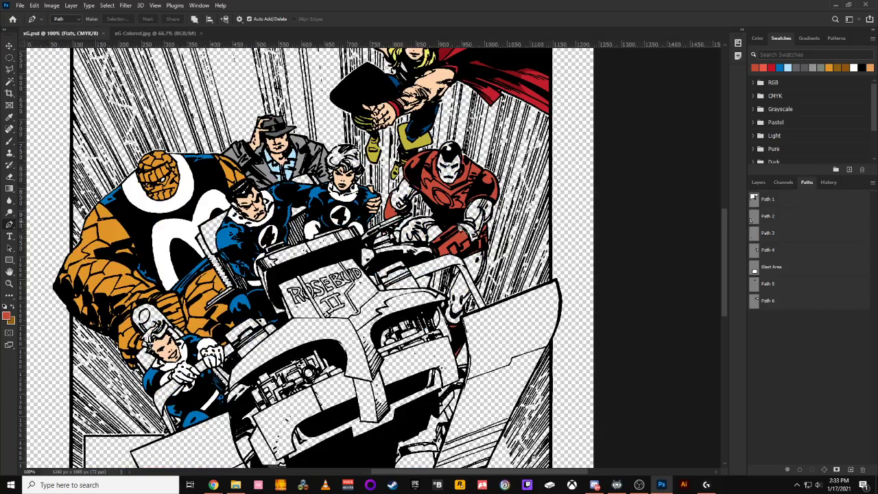
{"action": "key", "text": "ctrl+plus"}
{"action": "key", "text": "ctrl+minus"}
{"action": "key", "text": "ctrl+plus"}
{"action": "key", "text": "ctrl+minus"}
Sample the mustard yellow of Thor's boot cuff as the foreground colour.
{"action": "left_click", "coordinate": [9, 118]}
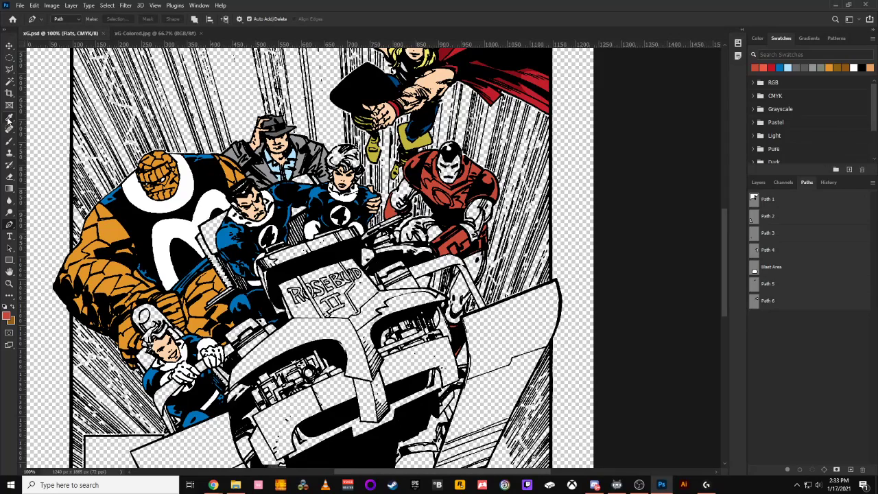
{"action": "left_click", "coordinate": [410, 136]}
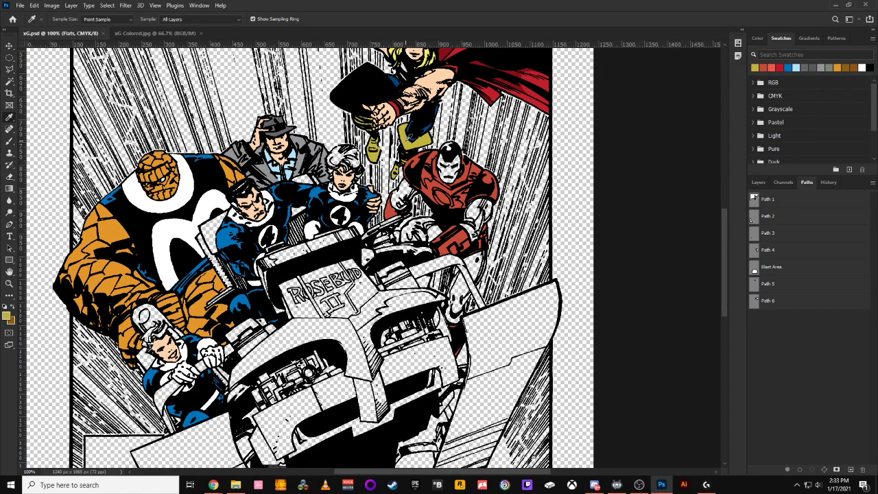
{"action": "left_click", "coordinate": [11, 69]}
Trace a closed path around the top of Iron Man's helmet above the faceplate and load it as a selection.
{"action": "key", "text": "ctrl+plus"}
{"action": "key", "text": "ctrl+plus"}
{"action": "left_click_drag", "start_coordinate": [477, 163], "coordinate": [250, 424]}
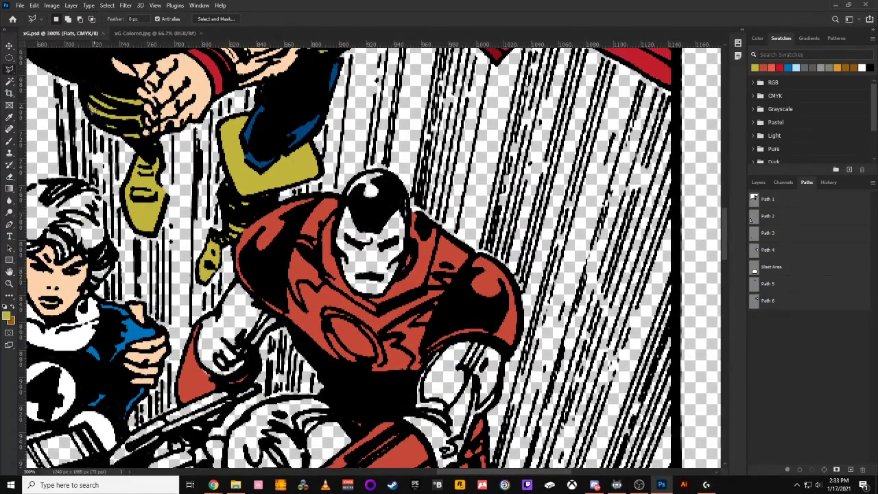
{"action": "left_click", "coordinate": [9, 225]}
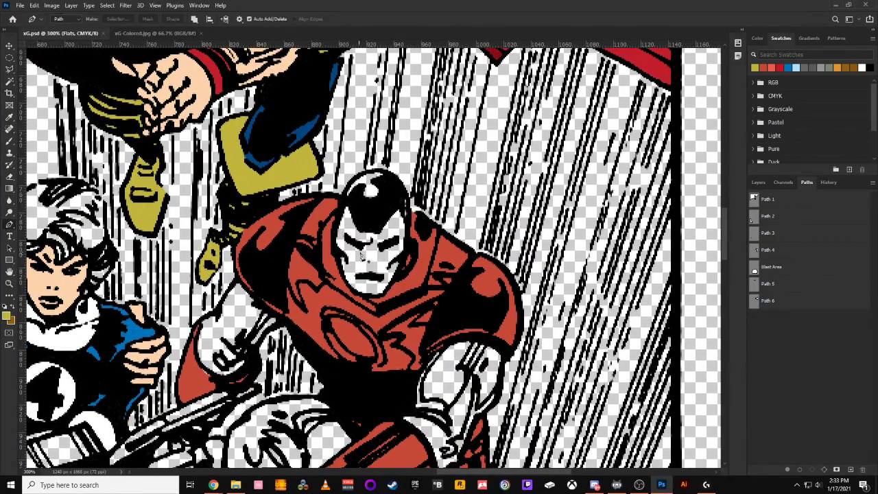
{"action": "left_click", "coordinate": [390, 177]}
{"action": "left_click_drag", "start_coordinate": [343, 192], "coordinate": [326, 225]}
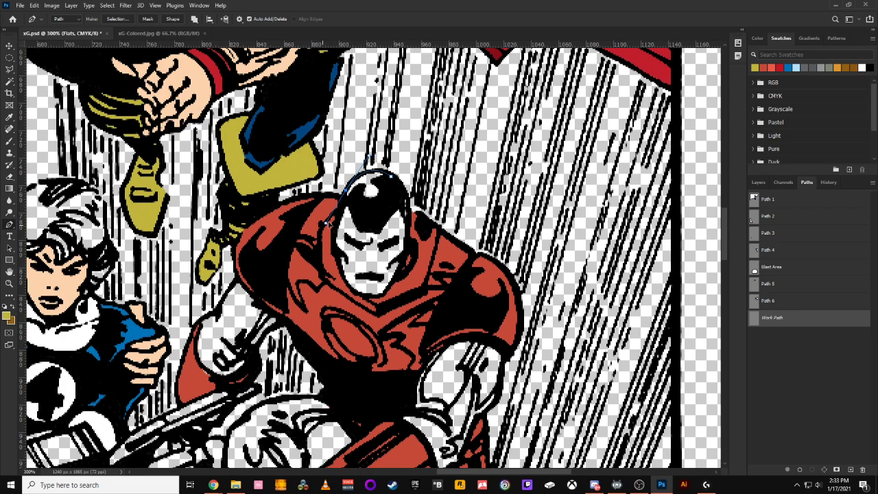
{"action": "left_click", "coordinate": [369, 211]}
{"action": "left_click", "coordinate": [392, 198]}
{"action": "left_click_drag", "start_coordinate": [395, 196], "coordinate": [398, 166]}
{"action": "left_click", "coordinate": [343, 200]}
{"action": "left_click", "coordinate": [760, 328]}
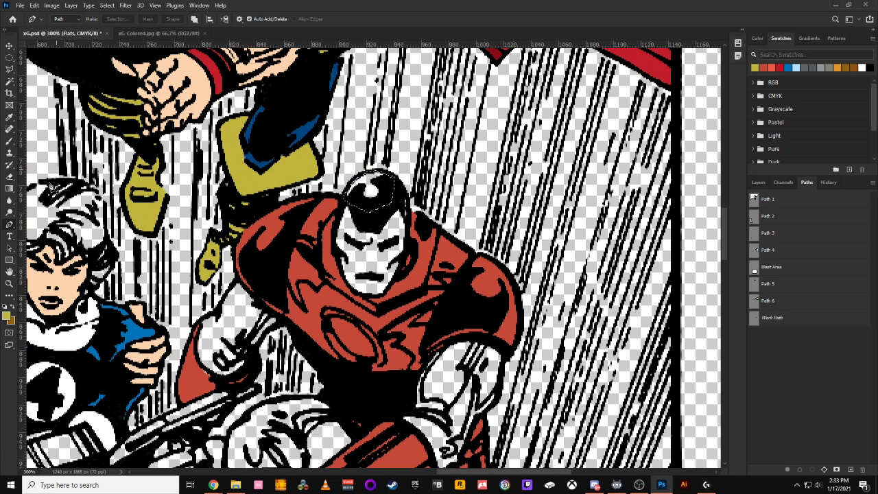
Sample the red from Iron Man's armour, reload the helmet path as a selection, fill it with that red, and deselect.
{"action": "left_click", "coordinate": [9, 118]}
{"action": "left_click", "coordinate": [333, 271]}
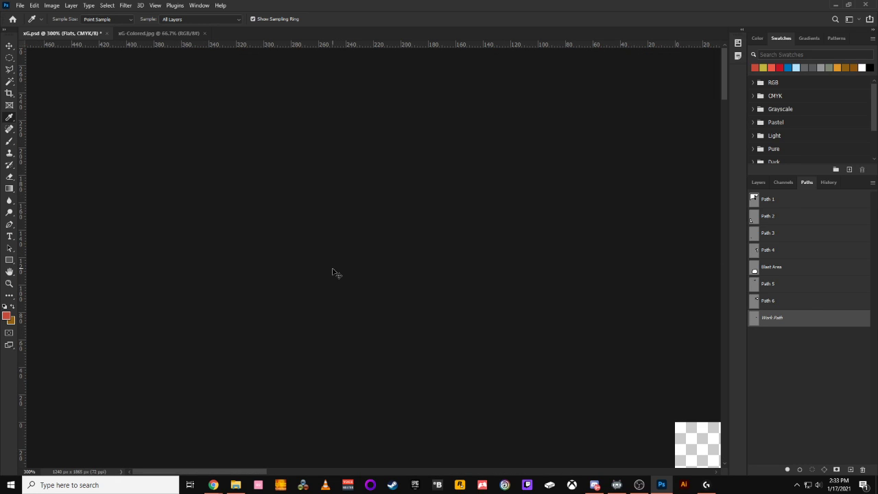
{"action": "key", "text": "ctrl+0"}
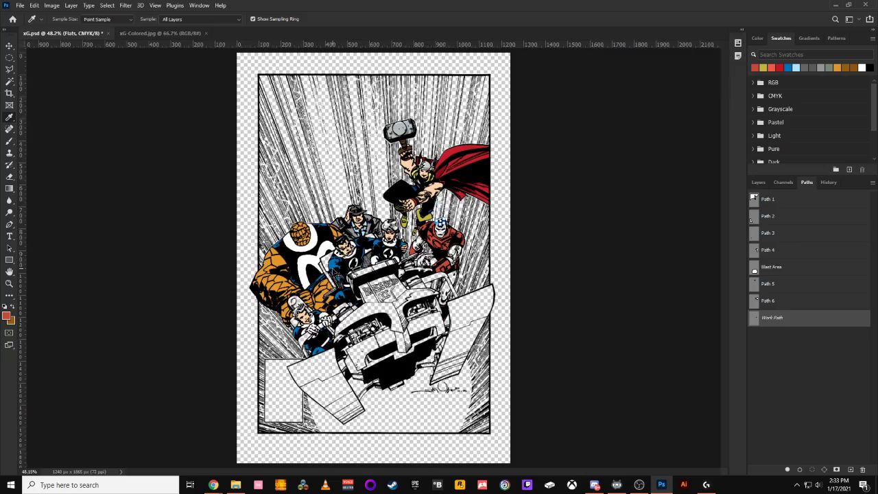
{"action": "key", "text": "ctrl+plus"}
{"action": "key", "text": "ctrl+plus"}
{"action": "key", "text": "ctrl+plus"}
{"action": "key", "text": "ctrl+plus"}
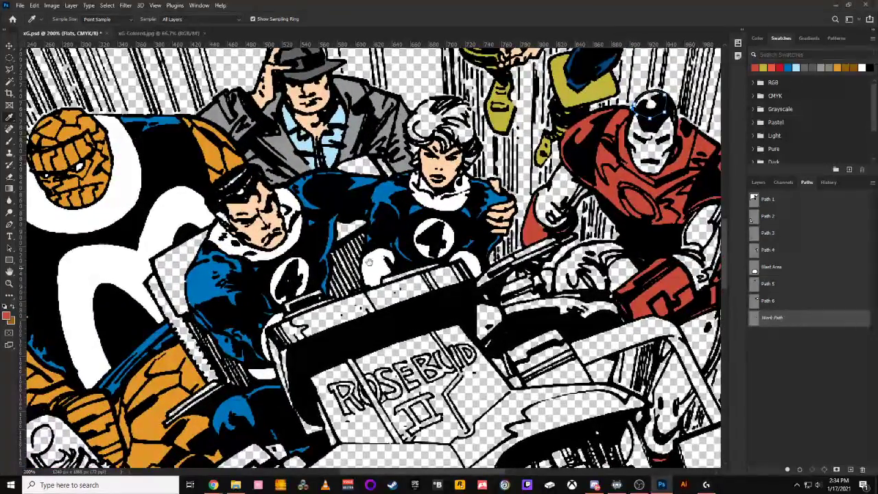
{"action": "left_click_drag", "start_coordinate": [656, 134], "coordinate": [333, 221]}
{"action": "left_click_drag", "start_coordinate": [162, 323], "coordinate": [120, 341]}
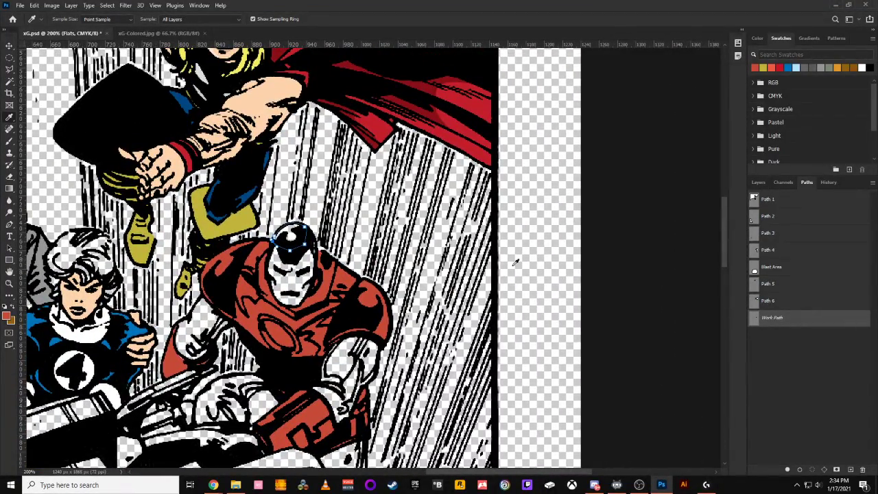
{"action": "left_click", "coordinate": [753, 328]}
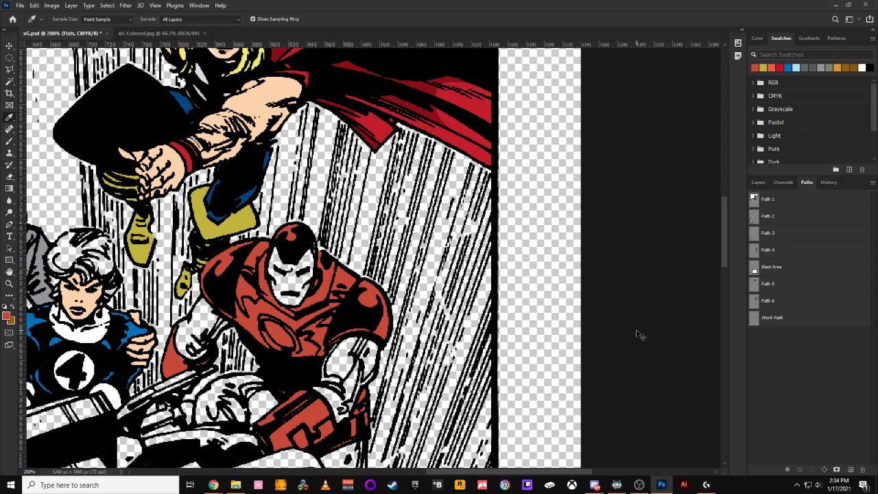
{"action": "key", "text": "ctrl+f"}
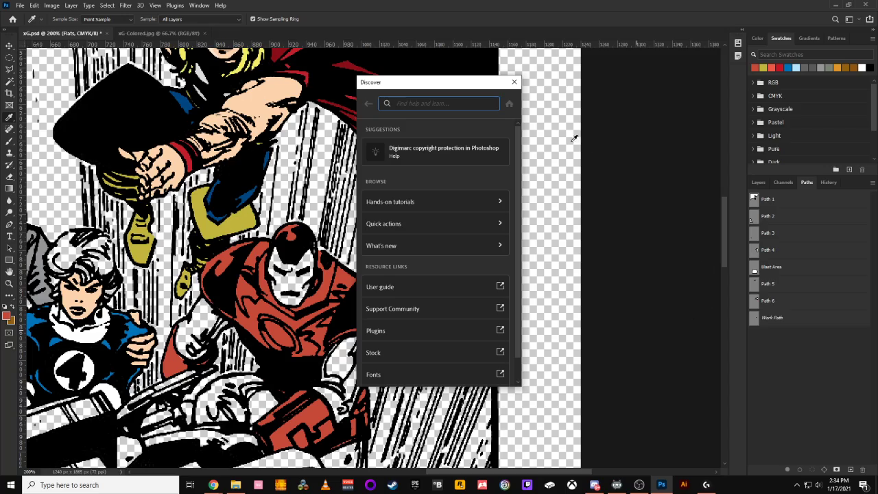
{"action": "left_click", "coordinate": [513, 81]}
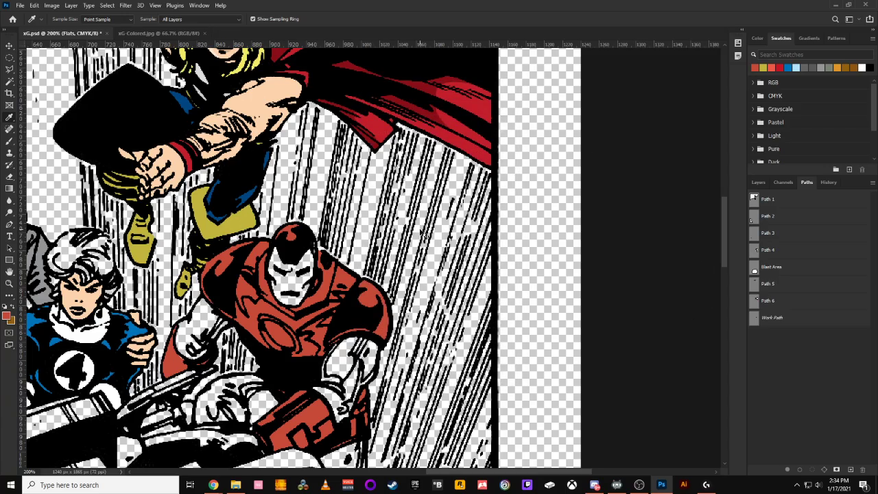
{"action": "key", "text": "ctrl+minus"}
{"action": "key", "text": "ctrl+minus"}
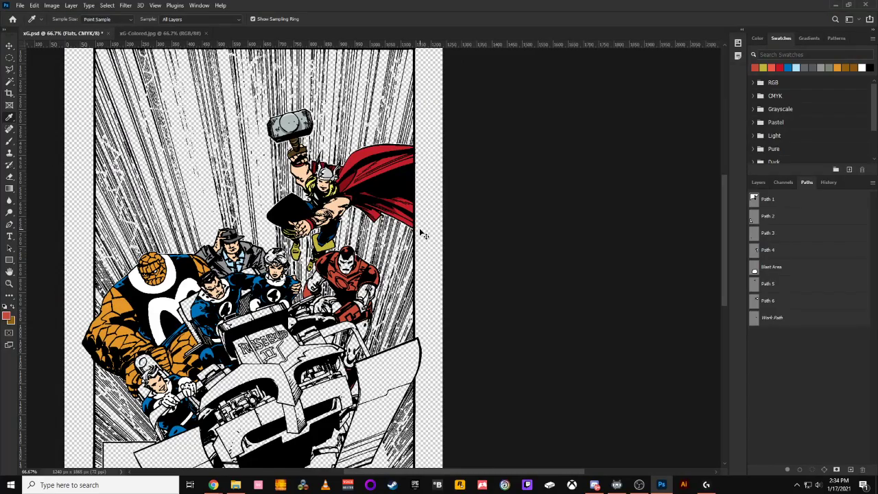
Sample the mustard yellow of Thor's boot cuff and open the foreground colour for editing.
{"action": "key", "text": "ctrl+plus"}
{"action": "key", "text": "ctrl+plus"}
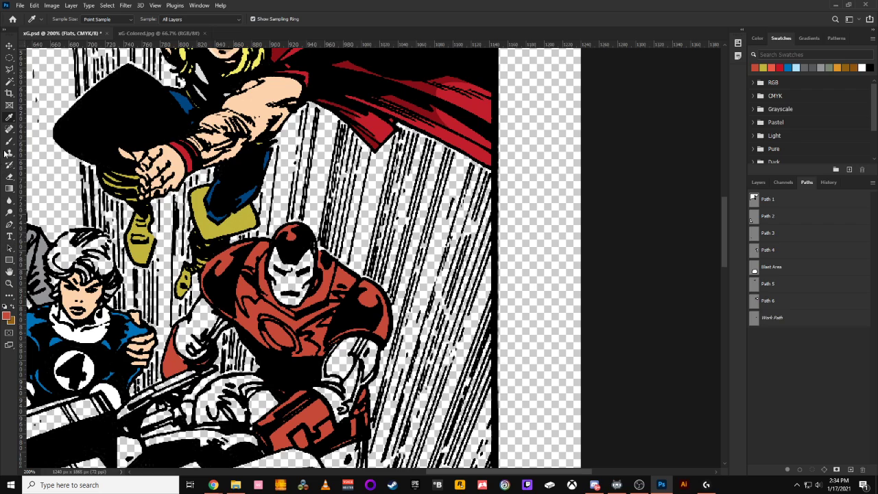
{"action": "left_click", "coordinate": [212, 218]}
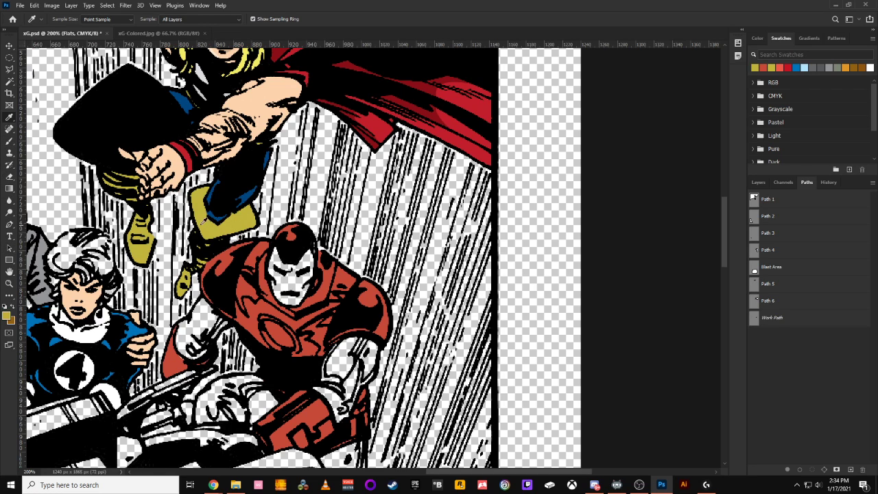
{"action": "left_click", "coordinate": [10, 315]}
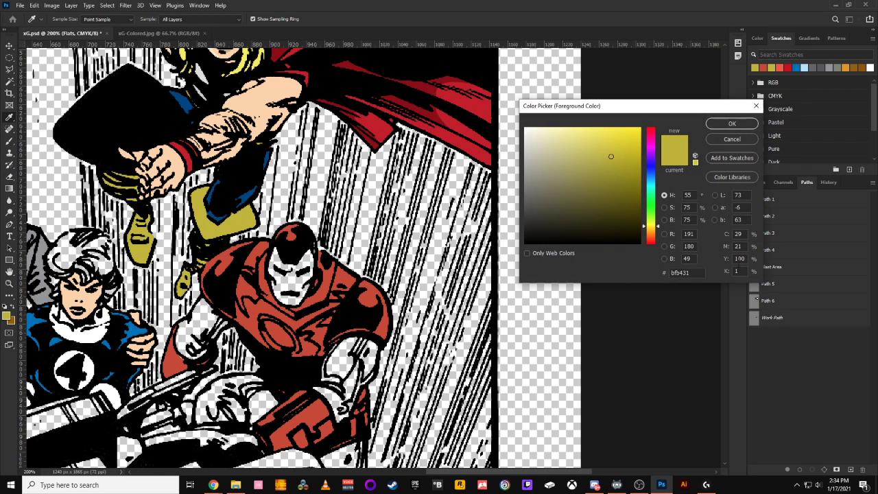
Try black 0, cyan 0, magenta 0 and magenta 31 for the foreground colour, and revert to the sampled values.
{"action": "type", "text": "00"}
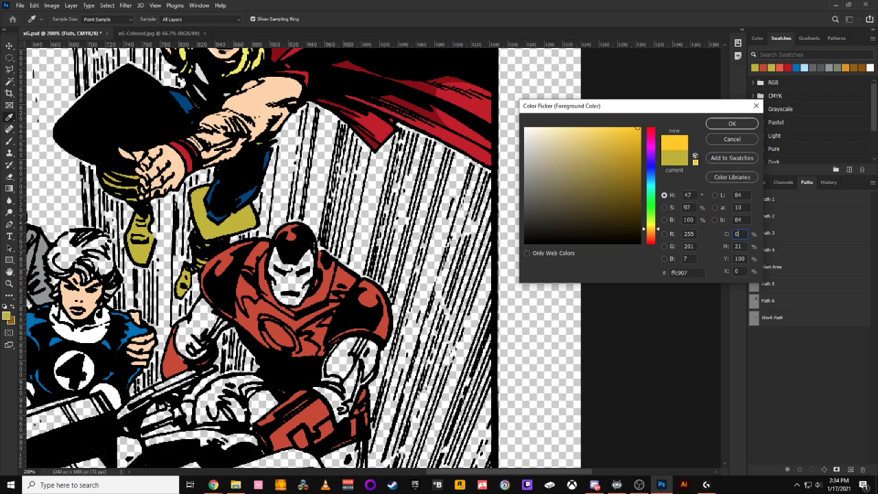
{"action": "type", "text": "29"}
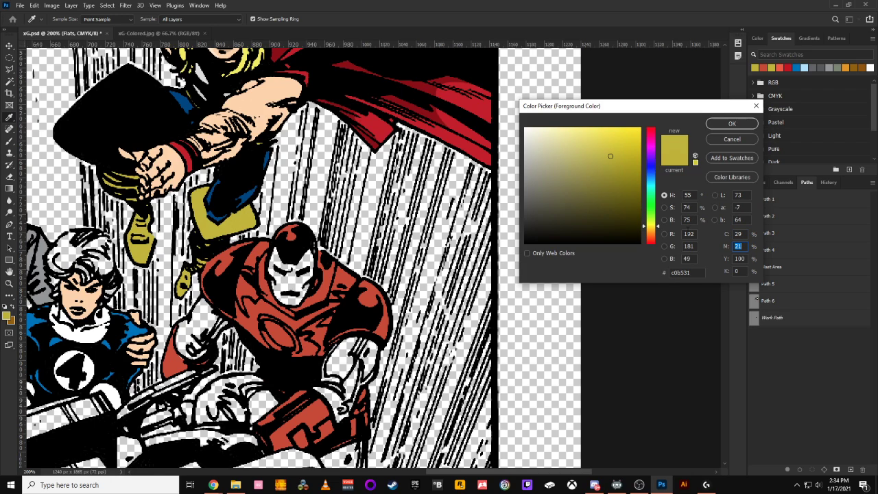
{"action": "type", "text": "0"}
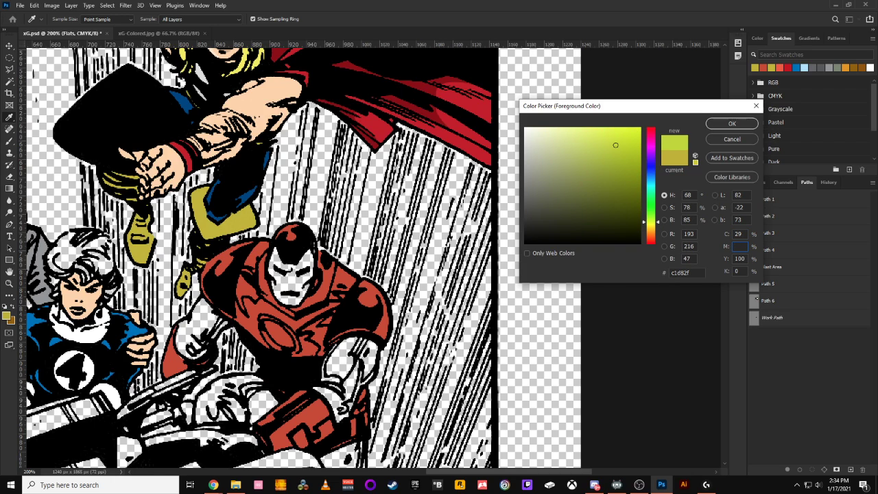
{"action": "type", "text": "31"}
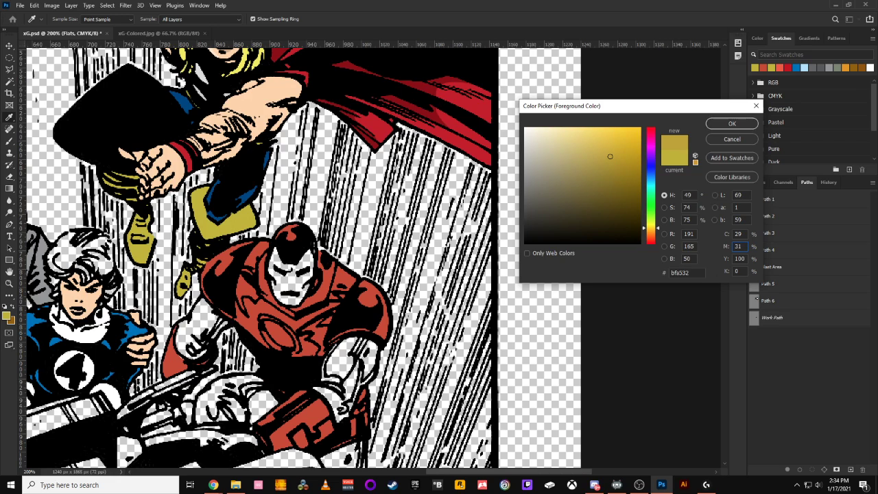
{"action": "key", "text": "ctrl+z"}
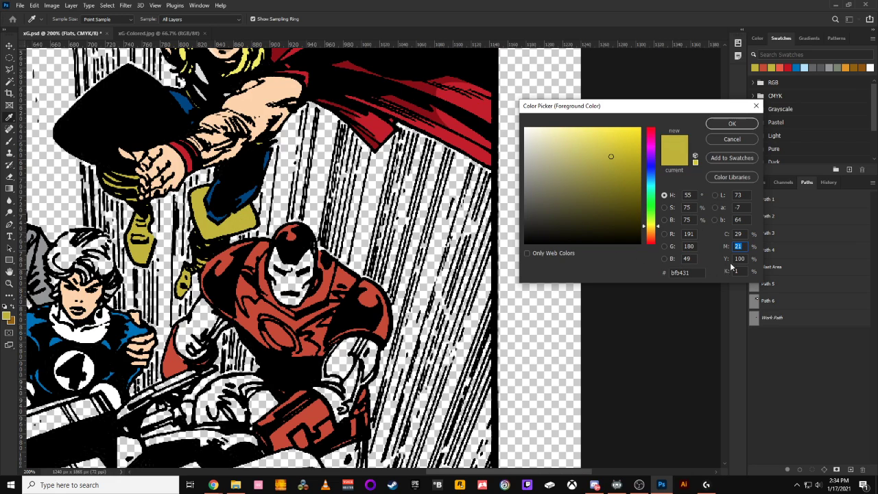
Set the black component of the foreground colour to 0%.
{"action": "left_click_drag", "start_coordinate": [744, 271], "coordinate": [705, 271]}
{"action": "type", "text": "30"}
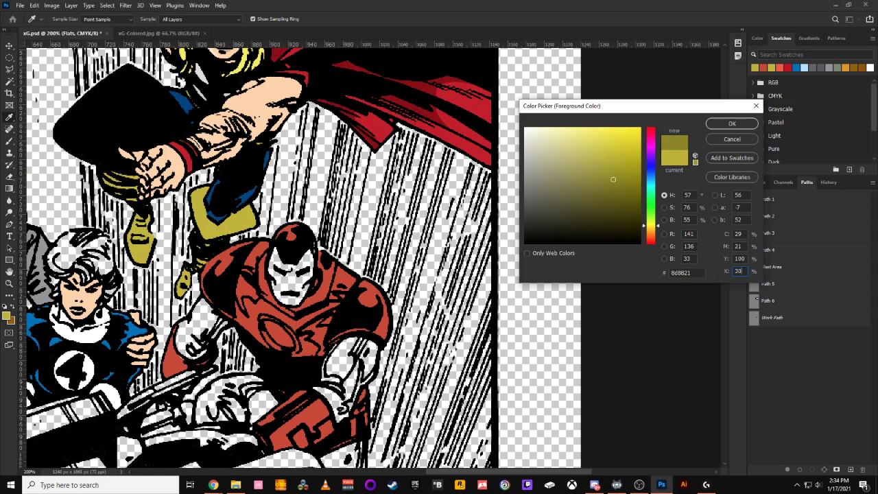
{"action": "key", "text": "BackSpace"}
{"action": "key", "text": "BackSpace"}
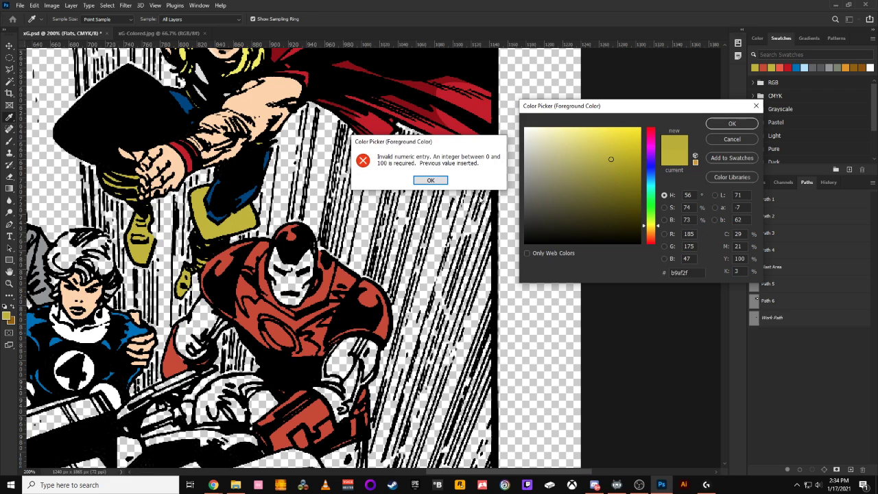
{"action": "left_click", "coordinate": [432, 179]}
{"action": "type", "text": "1"}
{"action": "key", "text": "BackSpace"}
{"action": "type", "text": "0"}
Set the yellow component of the foreground colour to 80% and accept the colour.
{"action": "left_click_drag", "start_coordinate": [745, 259], "coordinate": [724, 254]}
{"action": "type", "text": "80"}
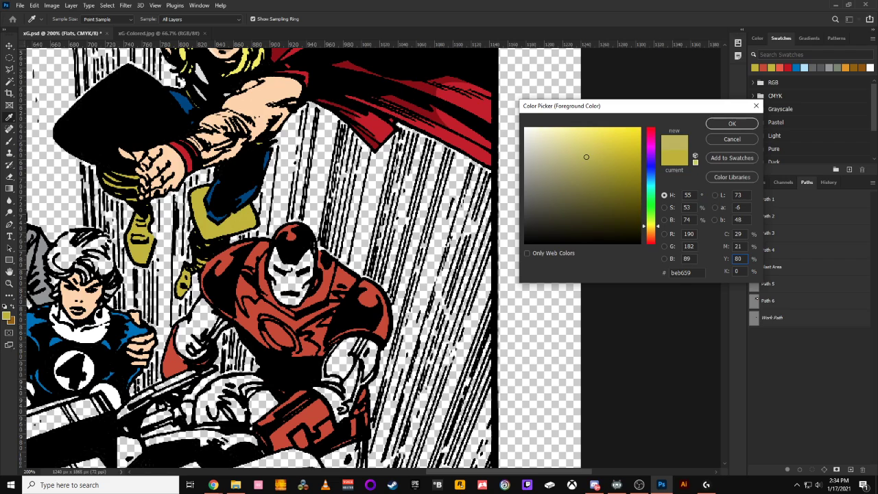
{"action": "key", "text": "BackSpace"}
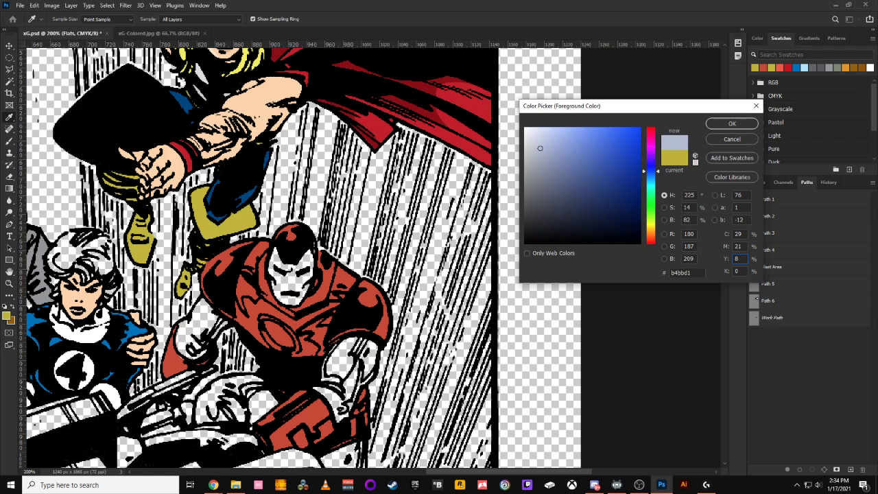
{"action": "type", "text": "96"}
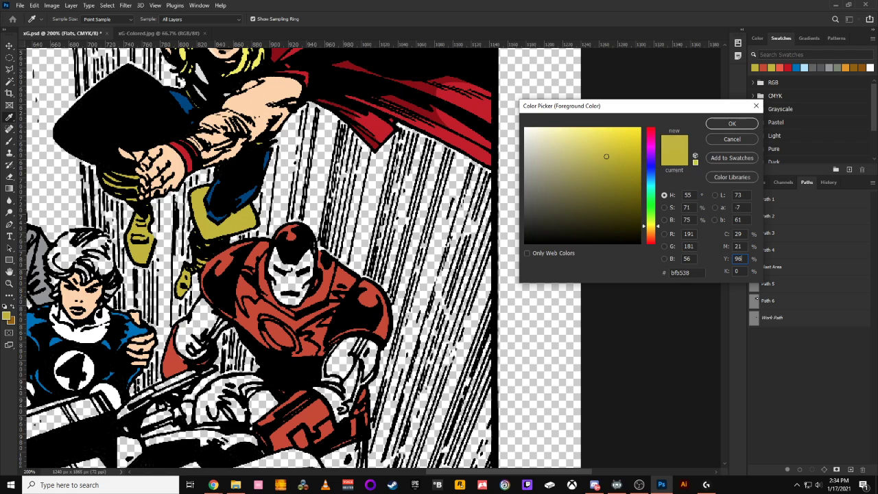
{"action": "key", "text": "BackSpace"}
{"action": "key", "text": "BackSpace"}
{"action": "type", "text": "80"}
{"action": "key", "text": "BackSpace"}
{"action": "type", "text": "80"}
{"action": "key", "text": "Return"}
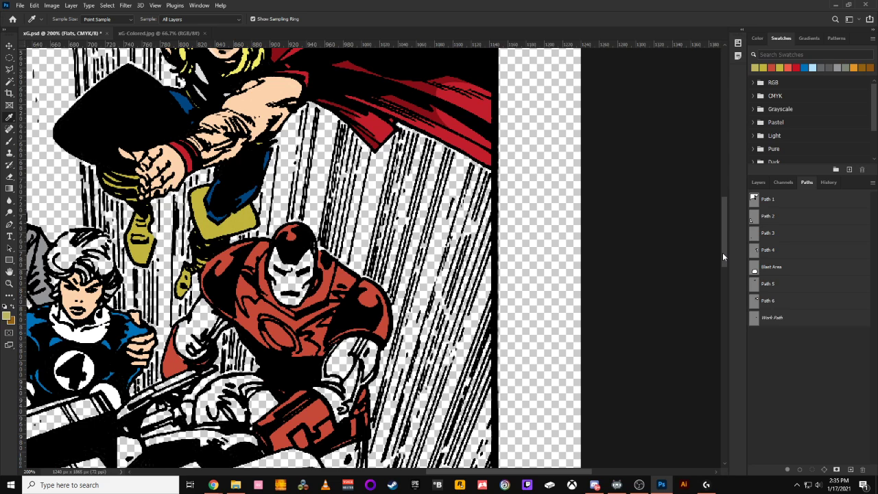
Select Iron Man's faceplate with a closed Polygonal Lasso outline.
{"action": "key", "text": "ctrl+minus"}
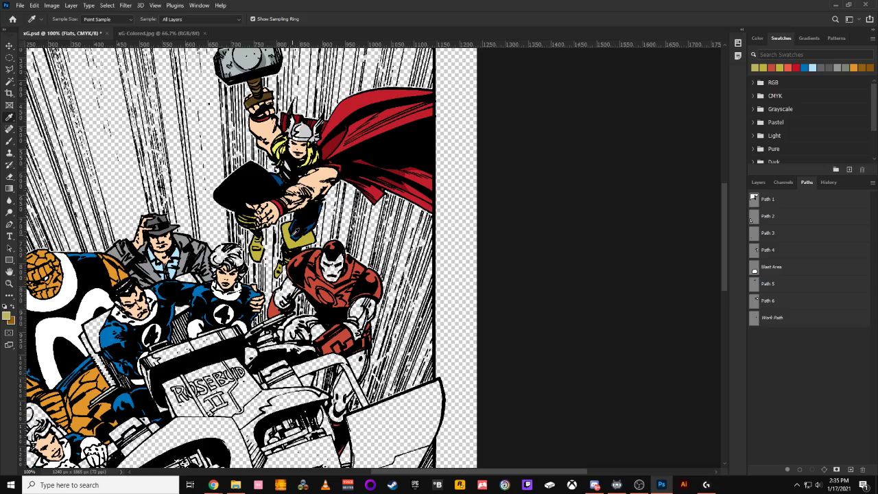
{"action": "key", "text": "ctrl+plus"}
{"action": "key", "text": "ctrl+plus"}
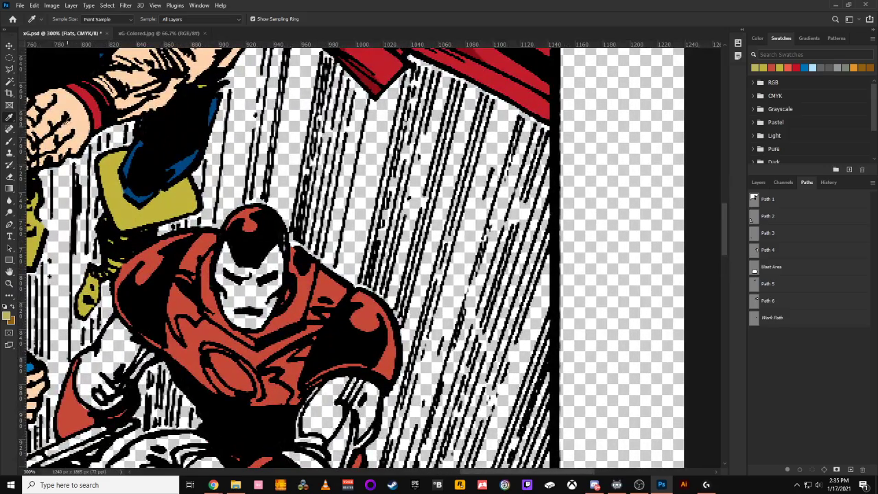
{"action": "left_click", "coordinate": [9, 68]}
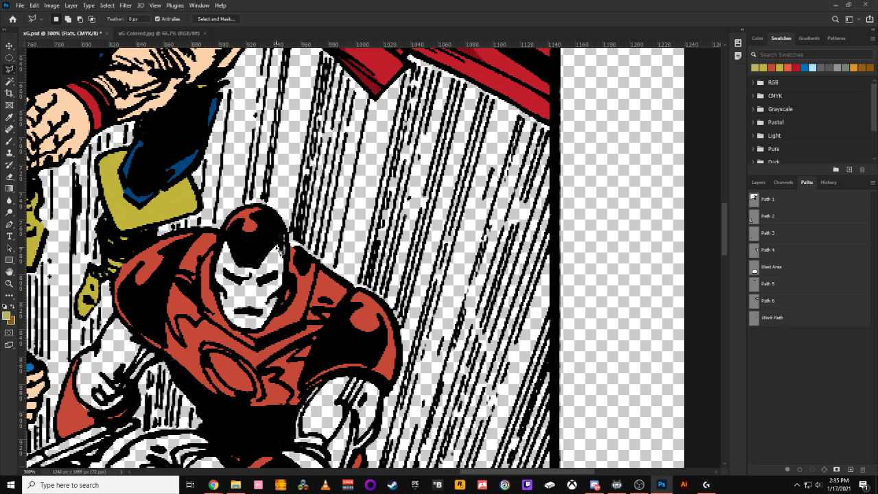
{"action": "left_click", "coordinate": [274, 234]}
{"action": "left_click", "coordinate": [283, 288]}
{"action": "left_click", "coordinate": [265, 329]}
{"action": "left_click", "coordinate": [233, 330]}
{"action": "left_click", "coordinate": [212, 282]}
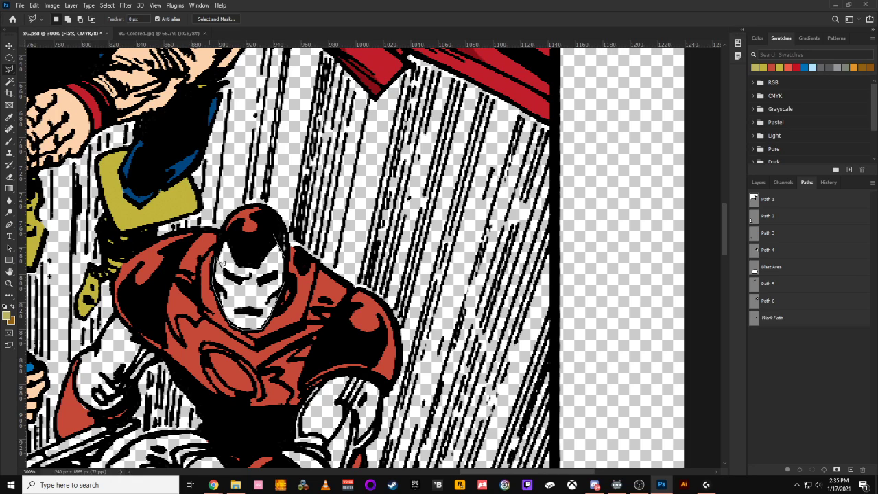
{"action": "left_click", "coordinate": [227, 236]}
{"action": "left_click", "coordinate": [277, 238]}
Fill the faceplate selection with the mustard foreground colour and compare it with the coloured reference.
{"action": "key", "text": "ctrl+minus"}
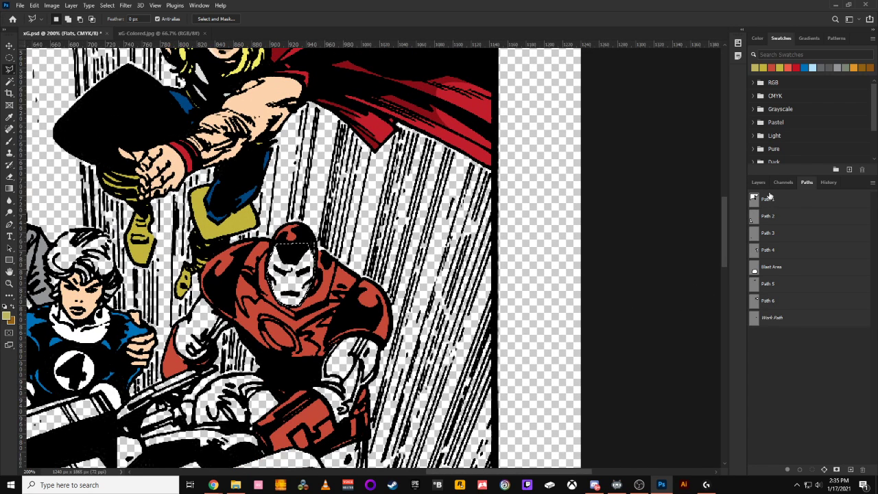
{"action": "key", "text": "alt+BackSpace"}
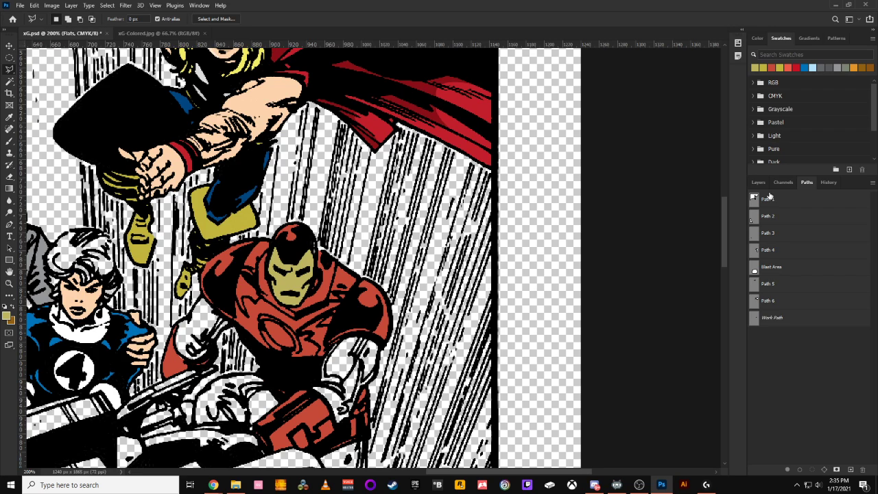
{"action": "key", "text": "ctrl+minus"}
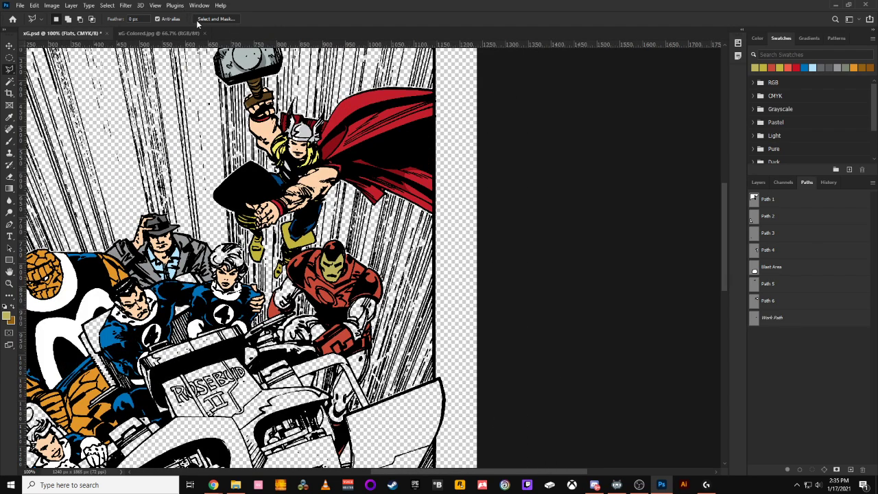
{"action": "left_click", "coordinate": [166, 35]}
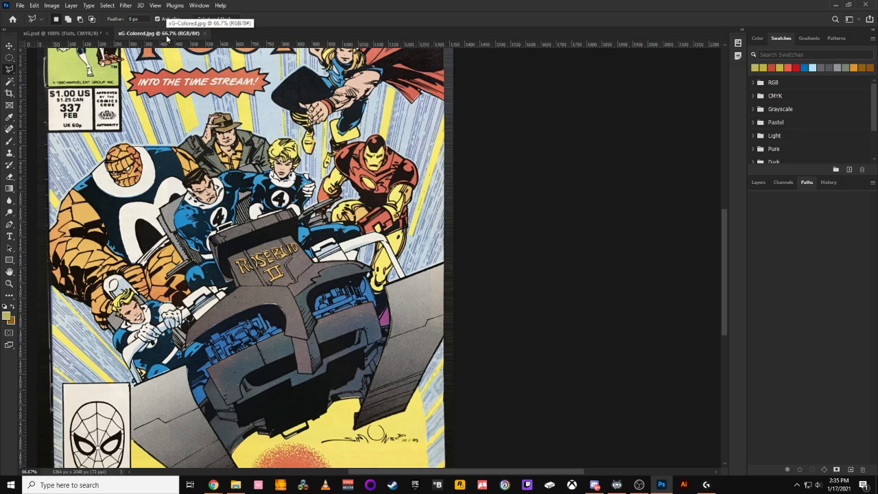
{"action": "left_click", "coordinate": [75, 34]}
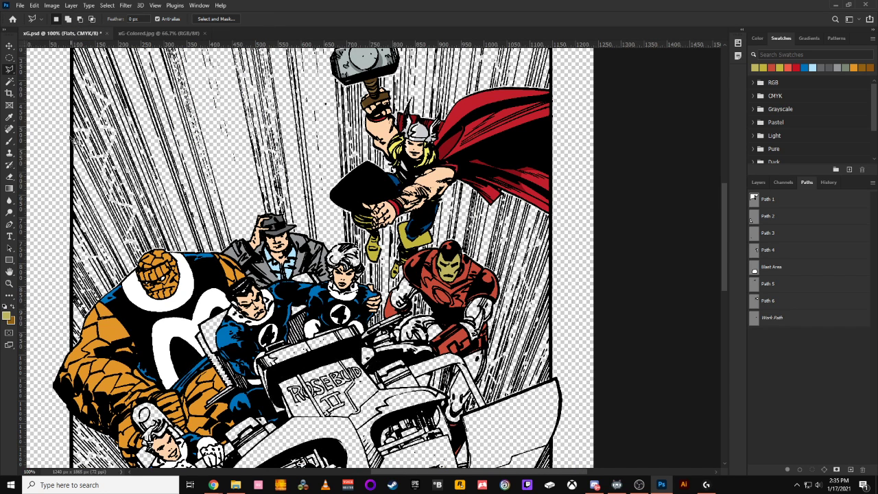
Set the foreground colour's cyan and magenta to 0% to get a bright yellow.
{"action": "left_click", "coordinate": [7, 315]}
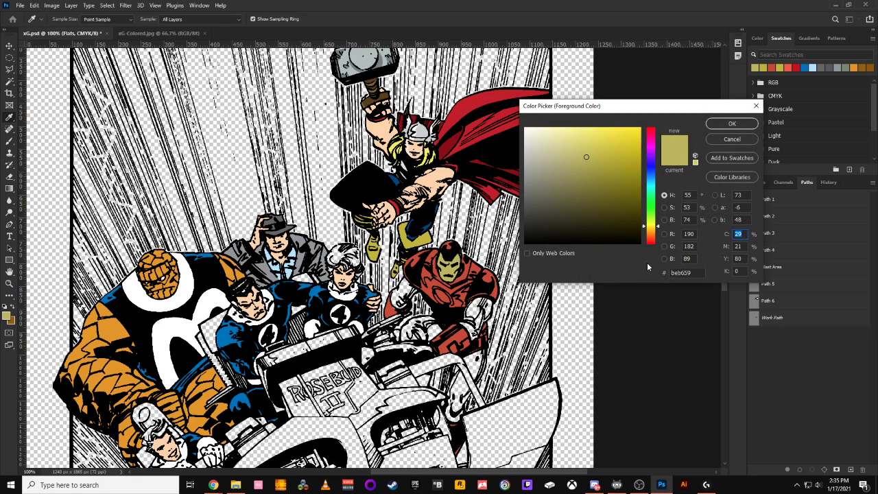
{"action": "type", "text": "0"}
{"action": "key", "text": "Tab"}
{"action": "type", "text": "0"}
{"action": "key", "text": "Tab"}
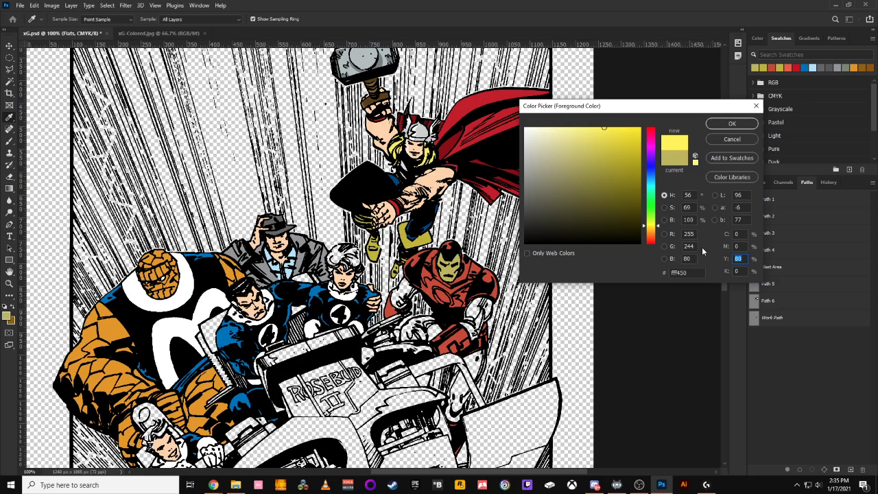
{"action": "key", "text": "Return"}
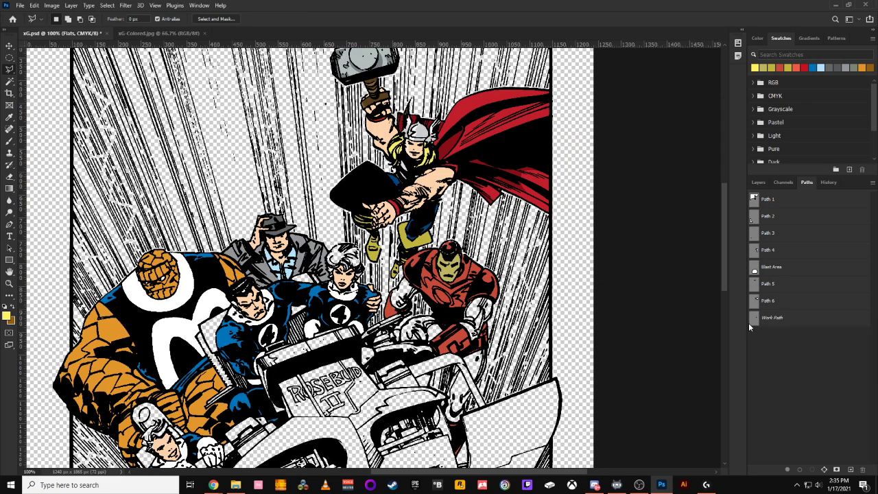
Fill the faceplate selection on the Flats layer with the bright yellow and deselect.
{"action": "left_click", "coordinate": [758, 183]}
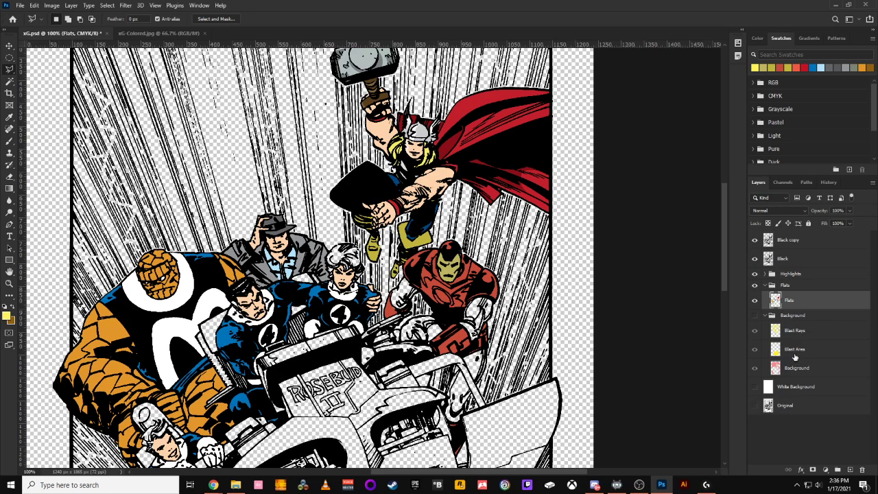
{"action": "left_click", "coordinate": [8, 81]}
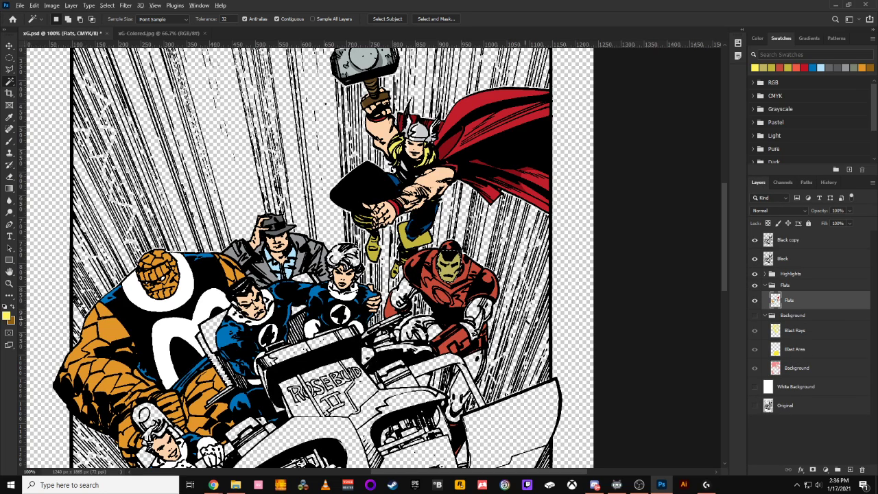
{"action": "key", "text": "alt+BackSpace"}
{"action": "key", "text": "ctrl+d"}
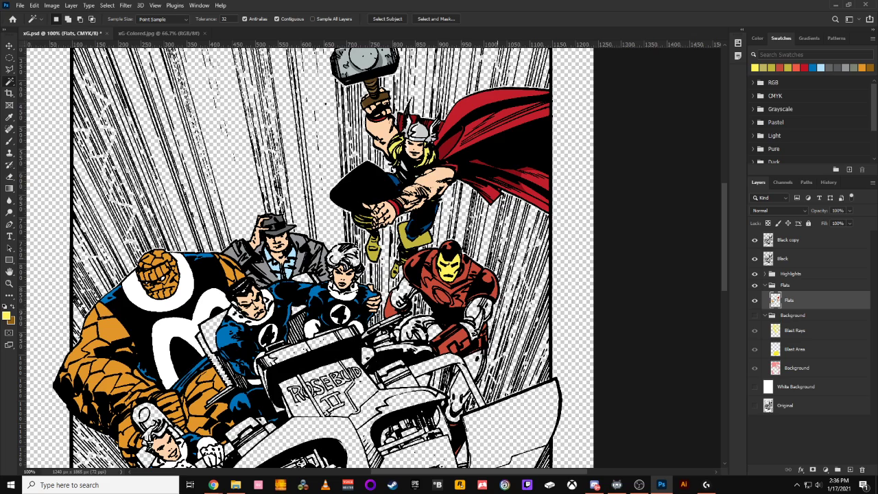
Trace a Pen path around Iron Man's right arm, from the shoulder down to the red gauntlet.
{"action": "left_click", "coordinate": [9, 69]}
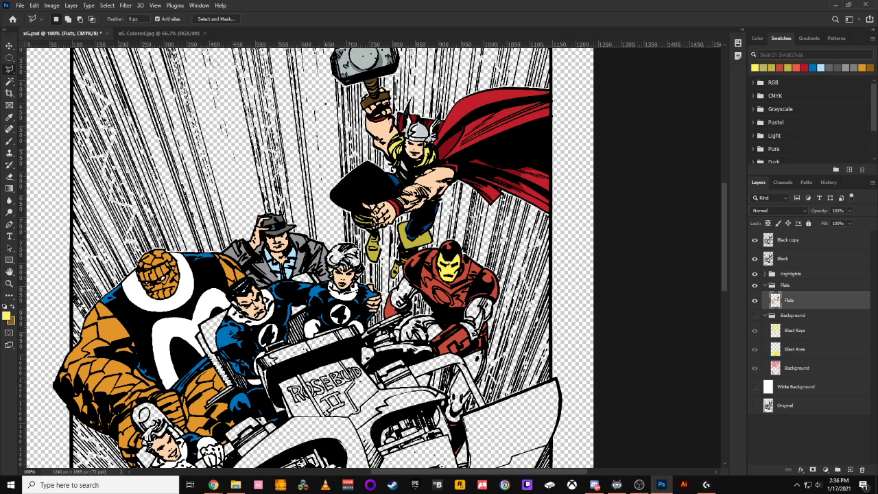
{"action": "key", "text": "ctrl+plus"}
{"action": "left_click_drag", "start_coordinate": [410, 277], "coordinate": [355, 215]}
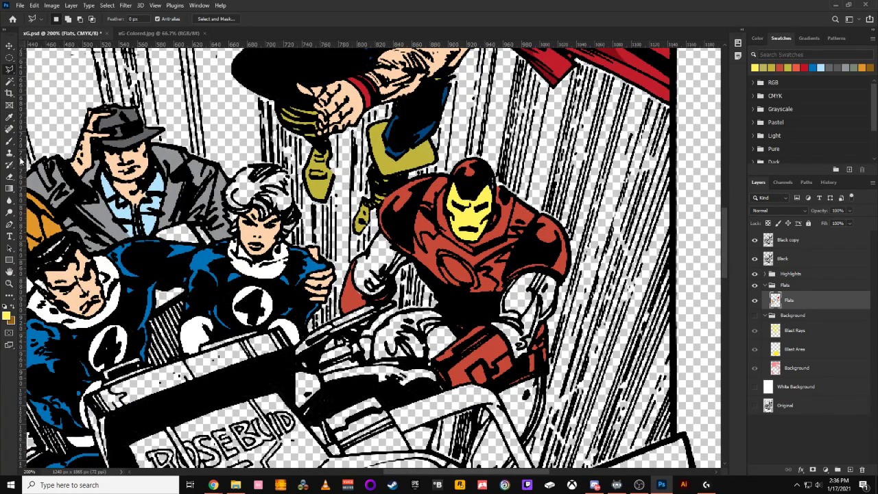
{"action": "left_click", "coordinate": [11, 224]}
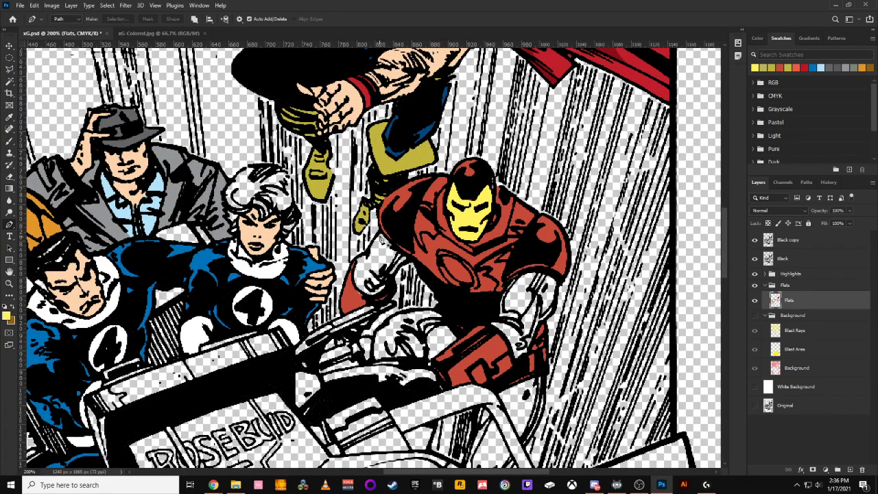
{"action": "left_click", "coordinate": [381, 232]}
{"action": "left_click", "coordinate": [413, 257]}
{"action": "left_click", "coordinate": [401, 269]}
{"action": "left_click", "coordinate": [388, 290]}
{"action": "left_click", "coordinate": [371, 294]}
{"action": "left_click", "coordinate": [359, 293]}
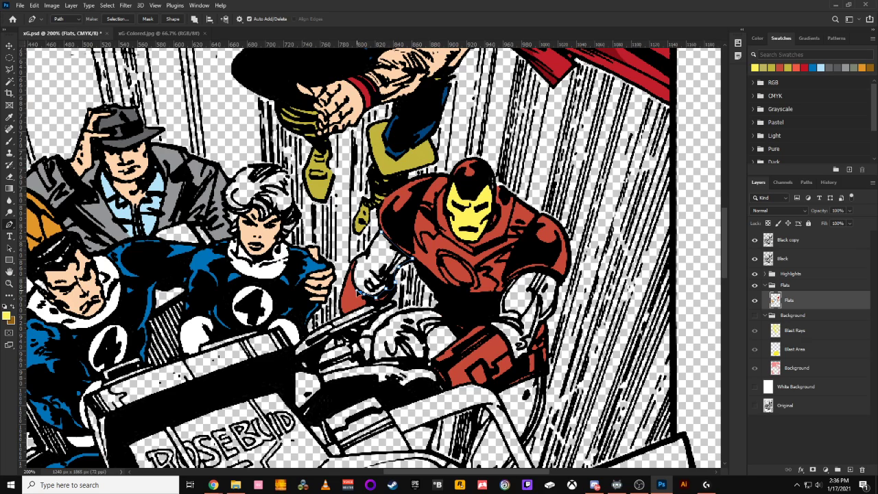
{"action": "left_click", "coordinate": [354, 282]}
Load the arm's work path as a selection and fill it with the bright yellow.
{"action": "left_click", "coordinate": [806, 183]}
{"action": "left_click", "coordinate": [759, 321], "text": "ctrl"}
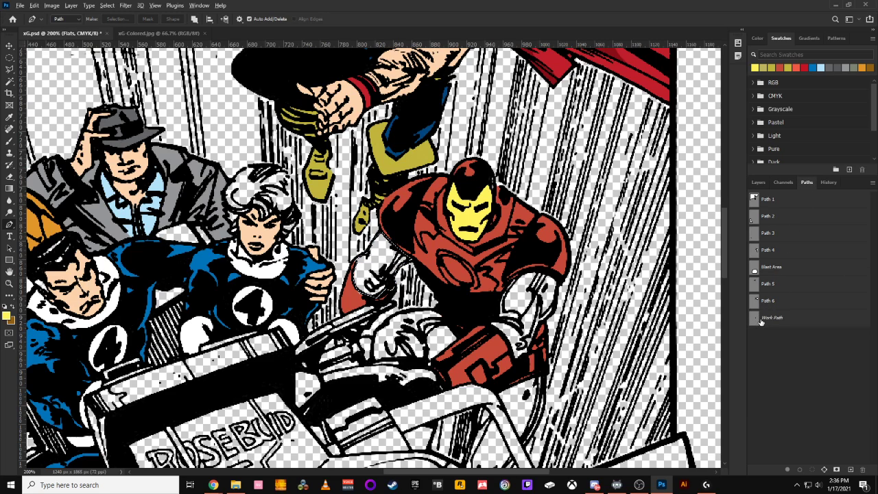
{"action": "key", "text": "alt+BackSpace"}
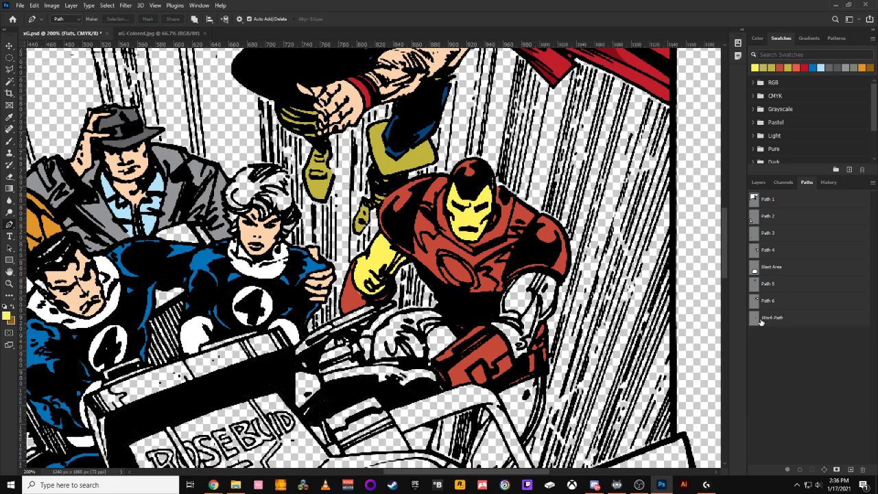
{"action": "key", "text": "ctrl+minus"}
{"action": "key", "text": "ctrl+minus"}
{"action": "key", "text": "ctrl+minus"}
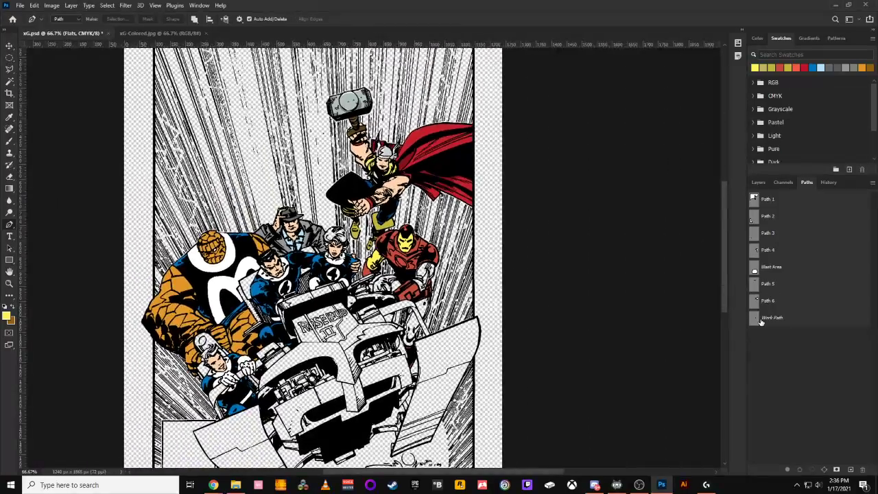
{"action": "key", "text": "ctrl+plus"}
{"action": "key", "text": "ctrl+plus"}
{"action": "key", "text": "ctrl+plus"}
{"action": "key", "text": "ctrl+minus"}
{"action": "key", "text": "ctrl+minus"}
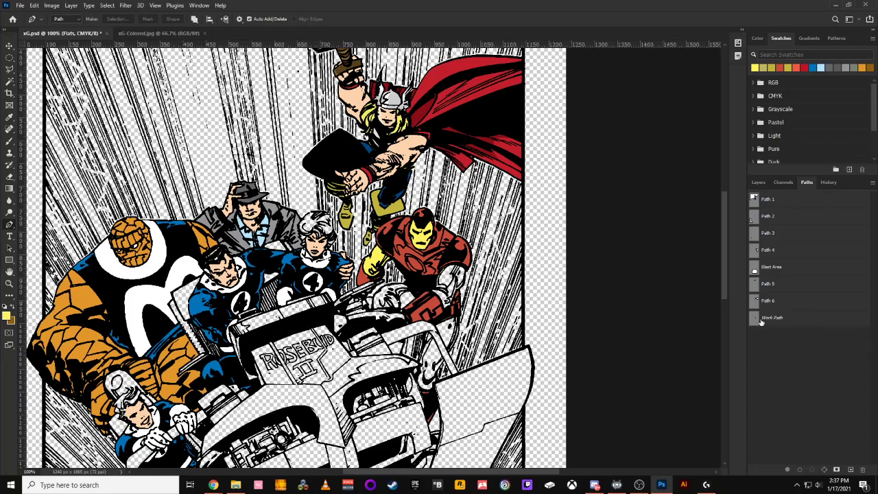
{"action": "key", "text": "ctrl+plus"}
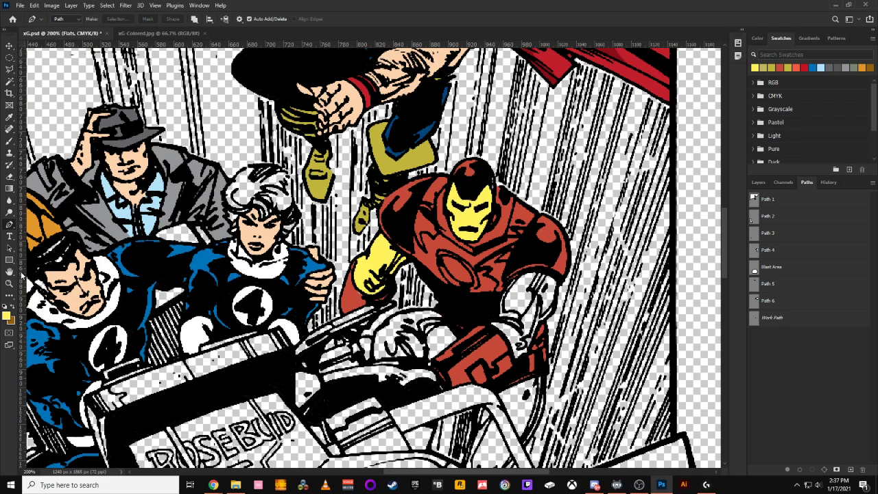
Trace a closed Pen path around Iron Man's raised right thigh beside the red gauntlet, checking the shape against the coloured reference.
{"action": "left_click", "coordinate": [442, 314]}
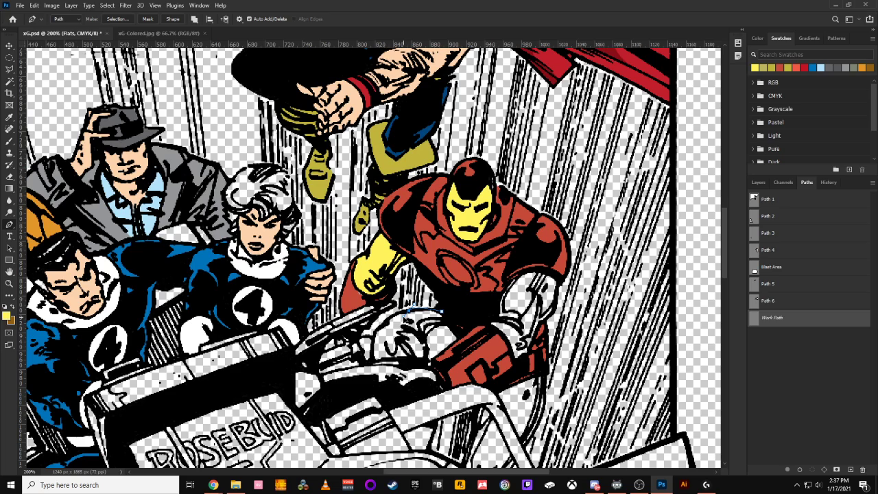
{"action": "left_click", "coordinate": [386, 319]}
{"action": "left_click", "coordinate": [374, 335]}
{"action": "scroll", "coordinate": [378, 352], "scroll_direction": "down", "scroll_amount": 3}
{"action": "scroll", "coordinate": [377, 352], "scroll_direction": "up", "scroll_amount": 3}
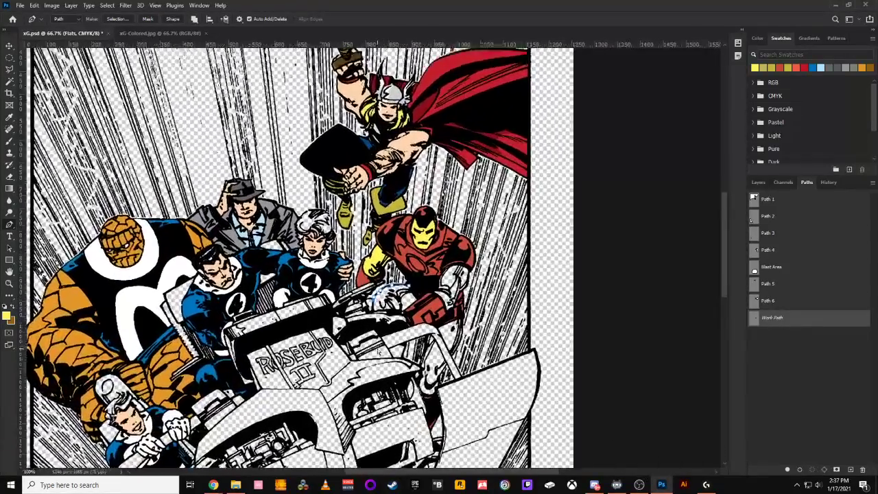
{"action": "left_click", "coordinate": [158, 32]}
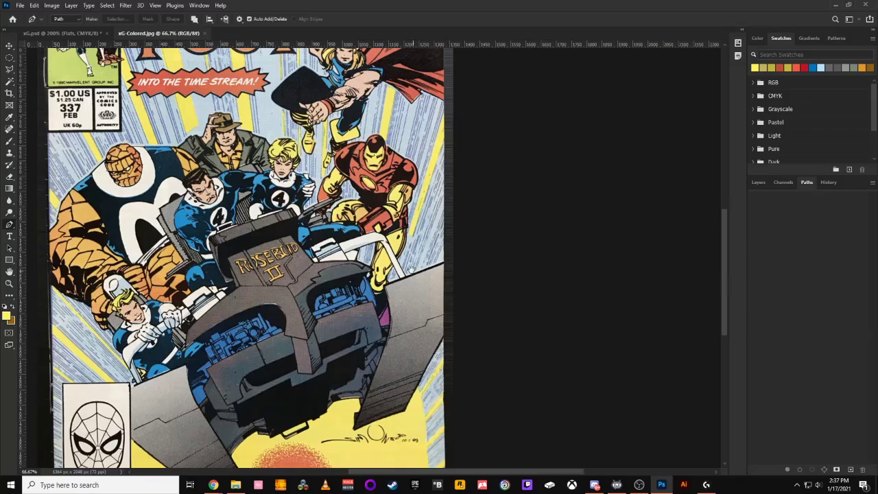
{"action": "left_click", "coordinate": [30, 34]}
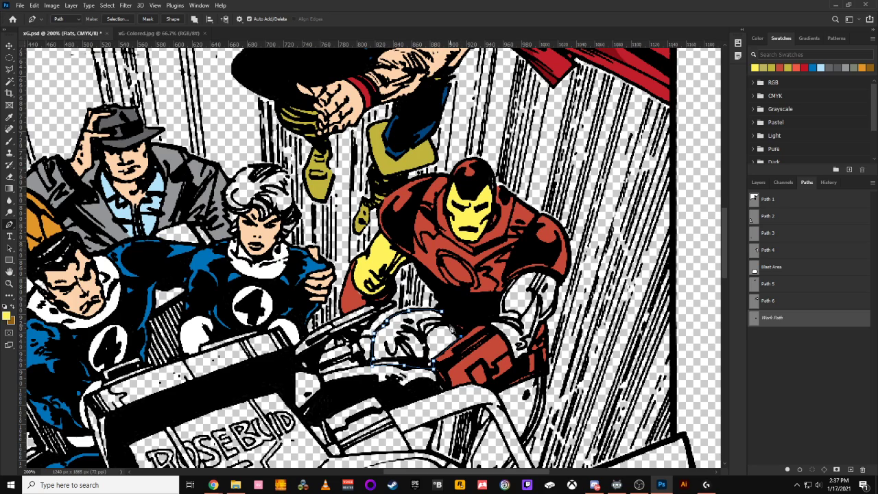
{"action": "left_click", "coordinate": [441, 311]}
Load the right thigh's work path as a selection and fill it with the bright yellow.
{"action": "left_click", "coordinate": [763, 343]}
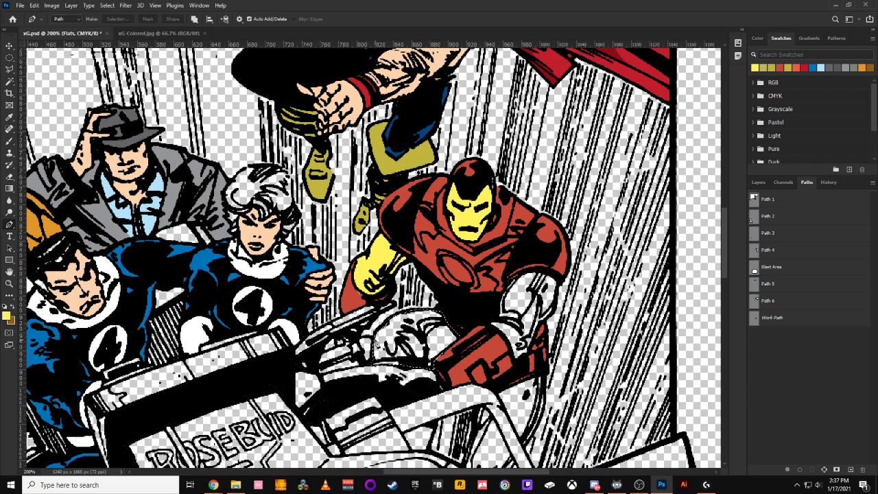
{"action": "key", "text": "alt+BackSpace"}
{"action": "key", "text": "ctrl+minus"}
{"action": "key", "text": "ctrl+minus"}
{"action": "key", "text": "ctrl+minus"}
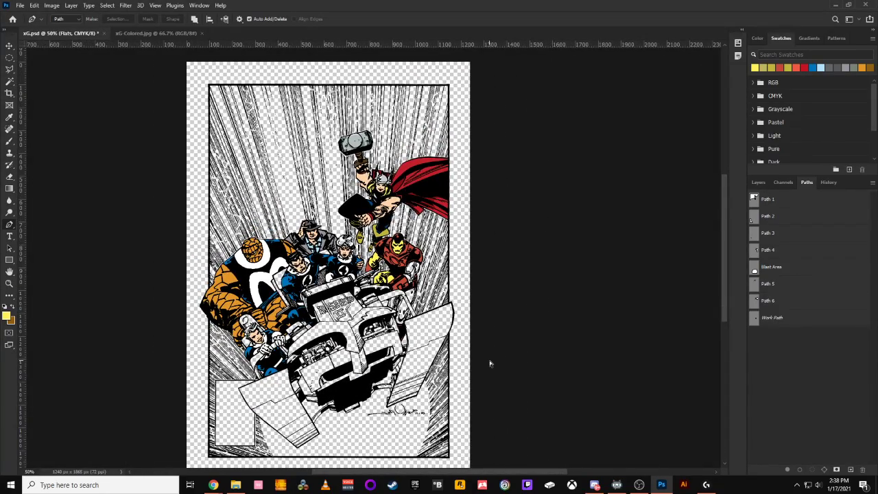
Trace a closed Pen path around Iron Man's left arm, from the red shoulder down to the gauntlet.
{"action": "key", "text": "ctrl+plus"}
{"action": "key", "text": "ctrl+plus"}
{"action": "key", "text": "ctrl+plus"}
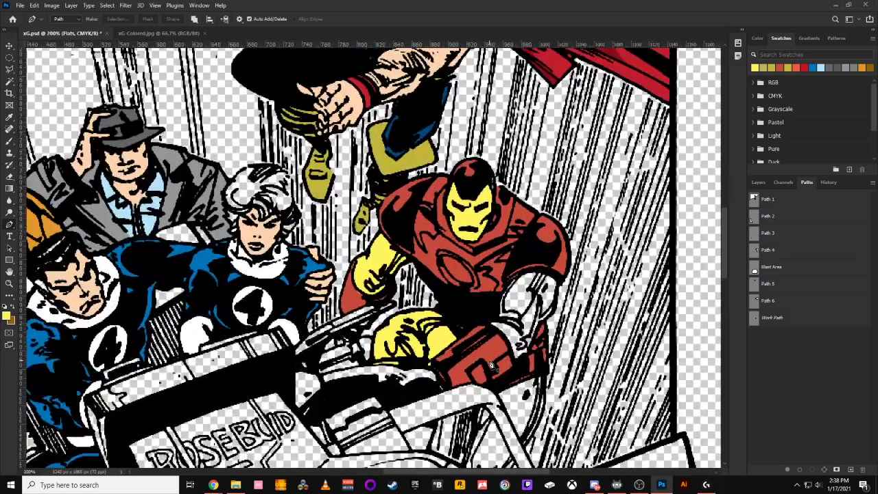
{"action": "left_click_drag", "start_coordinate": [492, 365], "coordinate": [359, 399]}
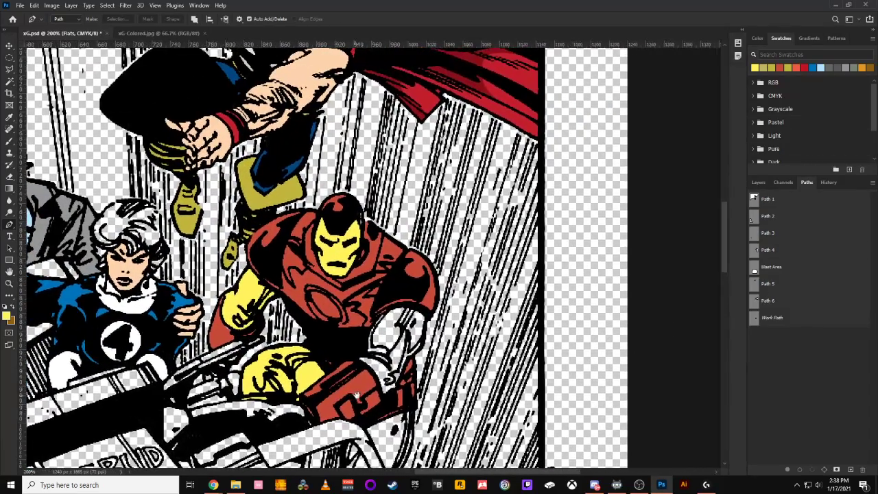
{"action": "left_click", "coordinate": [426, 314]}
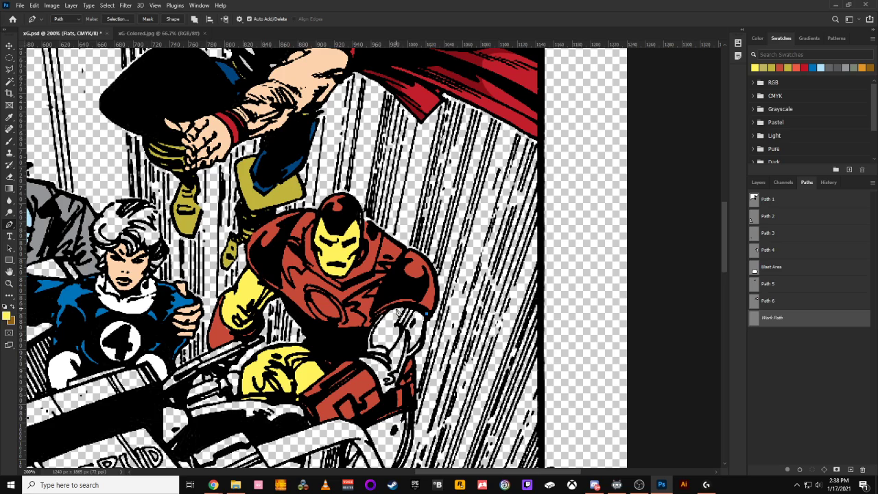
{"action": "mouse_move", "coordinate": [394, 312]}
{"action": "left_mouse_down"}
{"action": "mouse_move", "coordinate": [370, 321]}
{"action": "mouse_move", "coordinate": [378, 315]}
{"action": "left_mouse_up"}
{"action": "key", "text": "ctrl+z"}
{"action": "left_click", "coordinate": [388, 310]}
{"action": "left_click", "coordinate": [365, 339]}
{"action": "left_click", "coordinate": [357, 364]}
{"action": "left_click_drag", "start_coordinate": [381, 397], "coordinate": [410, 359]}
{"action": "left_click_drag", "start_coordinate": [426, 315], "coordinate": [437, 293]}
{"action": "left_click_drag", "start_coordinate": [431, 290], "coordinate": [414, 290]}
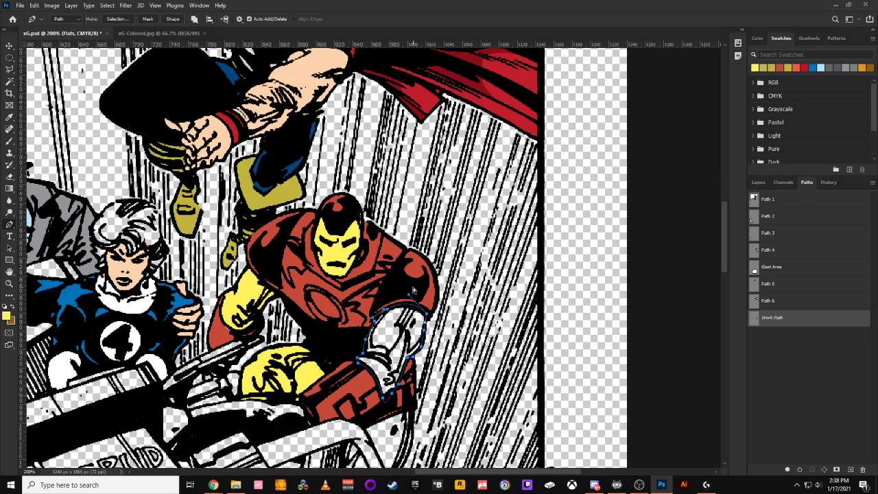
Load the left arm's work path as a selection and fill it with the bright yellow.
{"action": "scroll", "coordinate": [414, 290], "scroll_direction": "down", "scroll_amount": 3}
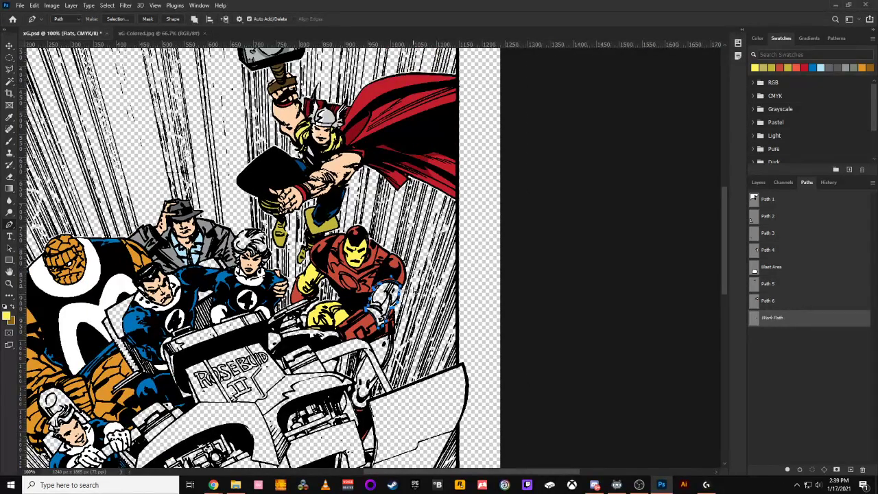
{"action": "left_click", "coordinate": [753, 328]}
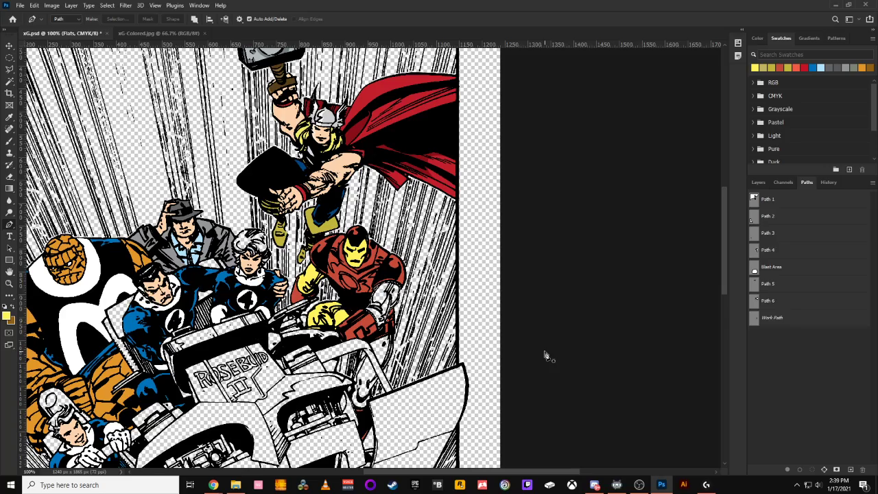
{"action": "key", "text": "alt+BackSpace"}
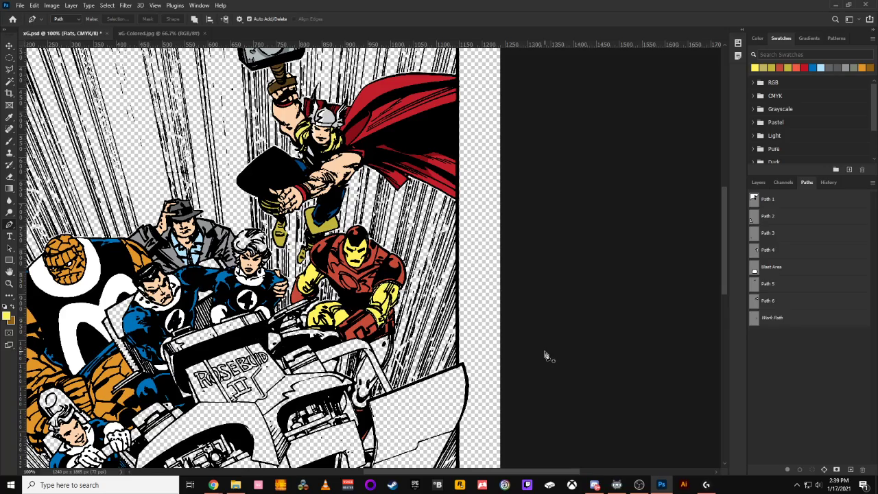
Trace a Pen path around Iron Man's left thigh between the gauntlet and the vehicle's rail and fill it with the bright yellow.
{"action": "key", "text": "ctrl+plus"}
{"action": "key", "text": "ctrl+plus"}
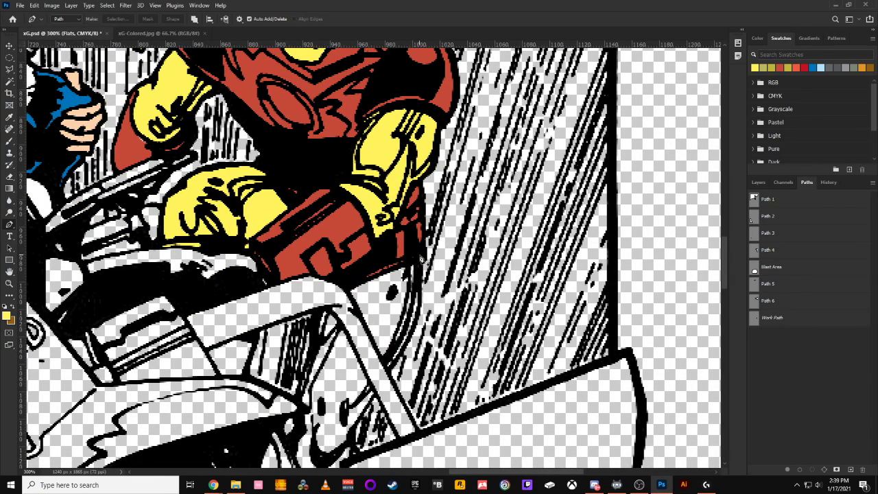
{"action": "left_click", "coordinate": [418, 261]}
{"action": "left_click", "coordinate": [347, 289]}
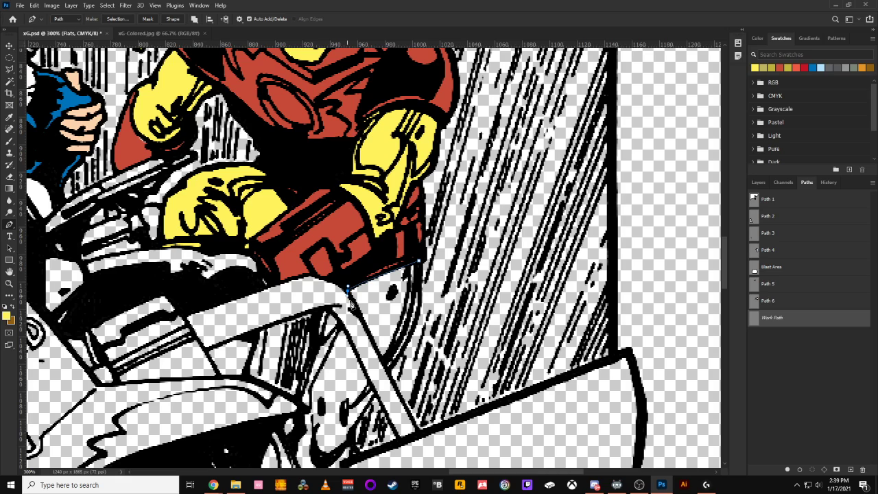
{"action": "left_click", "coordinate": [386, 364]}
{"action": "mouse_move", "coordinate": [419, 261]}
{"action": "left_mouse_down"}
{"action": "mouse_move", "coordinate": [417, 250]}
{"action": "mouse_move", "coordinate": [419, 259]}
{"action": "left_mouse_up"}
{"action": "left_click", "coordinate": [766, 320]}
{"action": "key", "text": "alt+BackSpace"}
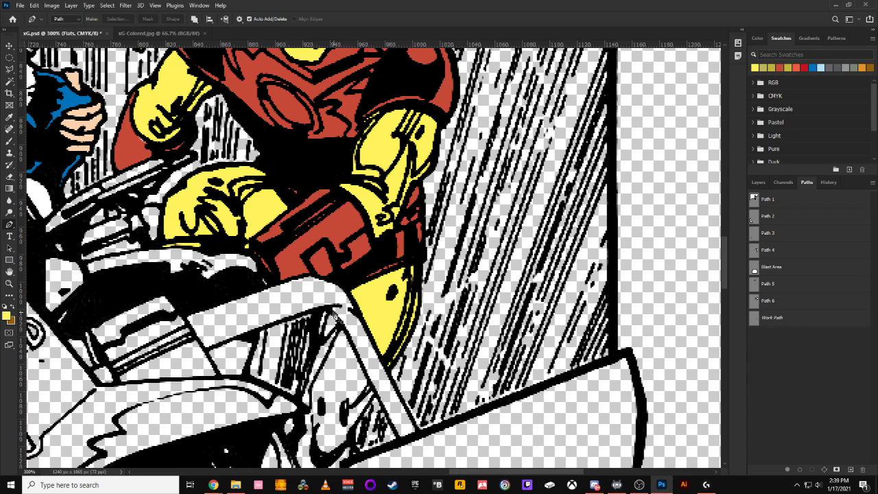
{"action": "key", "text": "ctrl+minus"}
{"action": "key", "text": "ctrl+minus"}
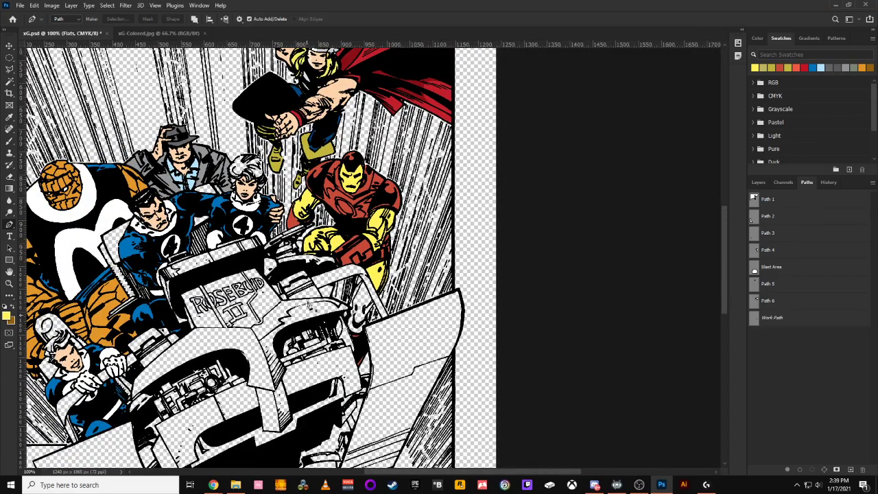
{"action": "left_click", "coordinate": [177, 34]}
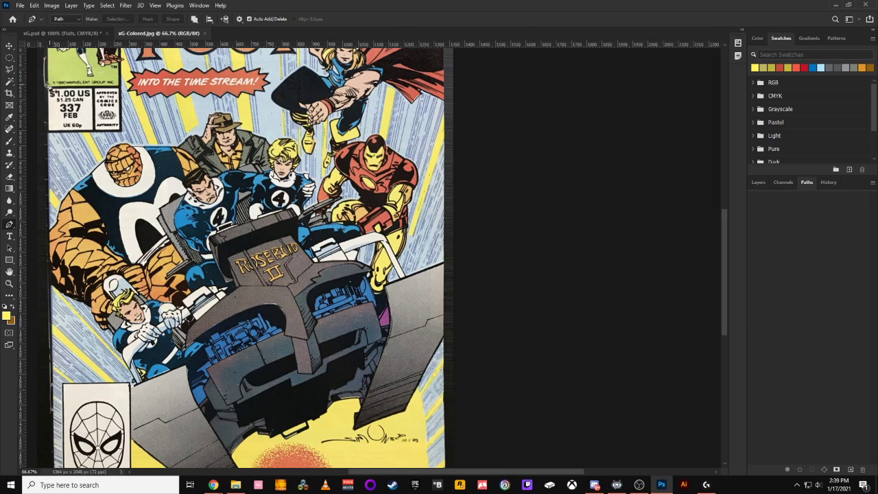
{"action": "left_click", "coordinate": [58, 33]}
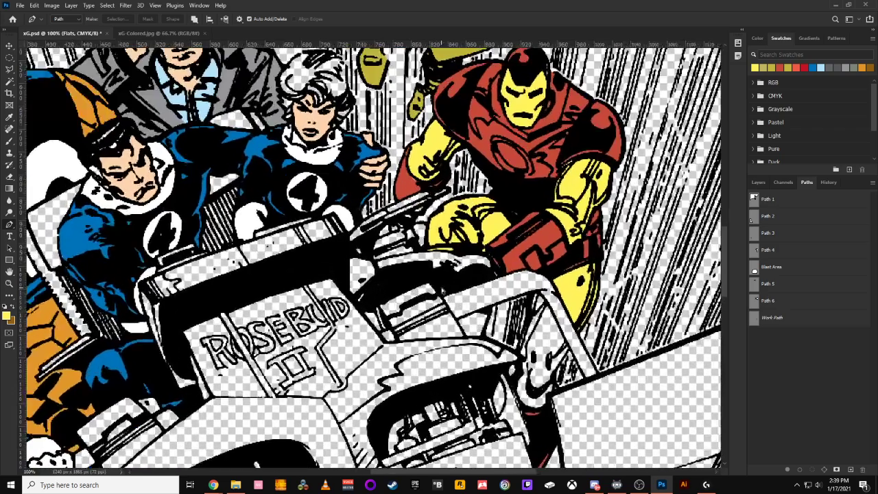
{"action": "left_click_drag", "start_coordinate": [581, 321], "coordinate": [516, 300]}
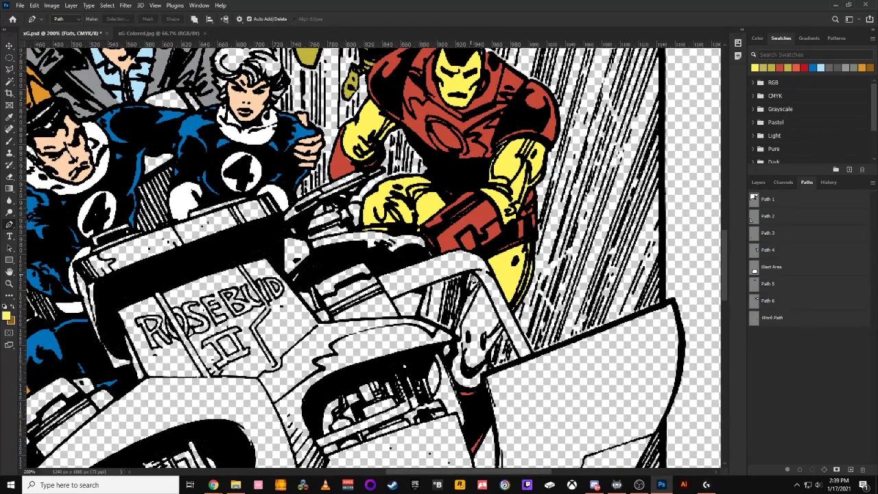
{"action": "left_click", "coordinate": [471, 273]}
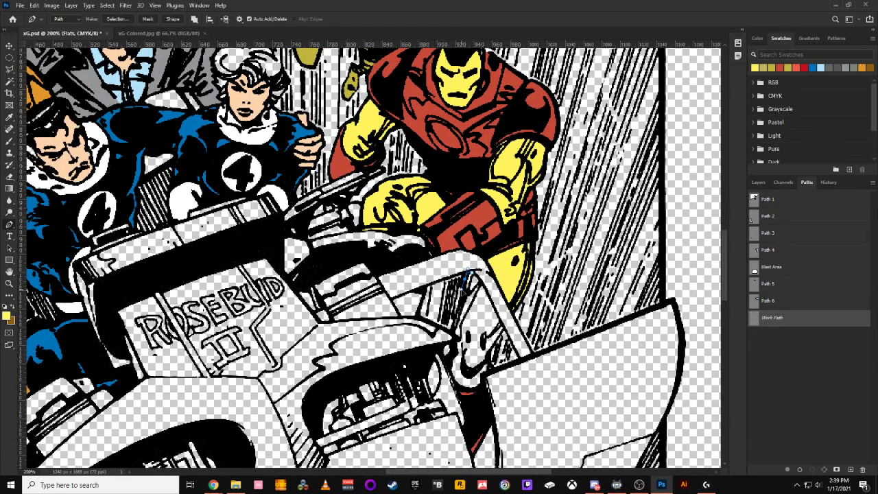
{"action": "left_click", "coordinate": [463, 296]}
{"action": "left_click", "coordinate": [457, 321]}
{"action": "left_click", "coordinate": [452, 332]}
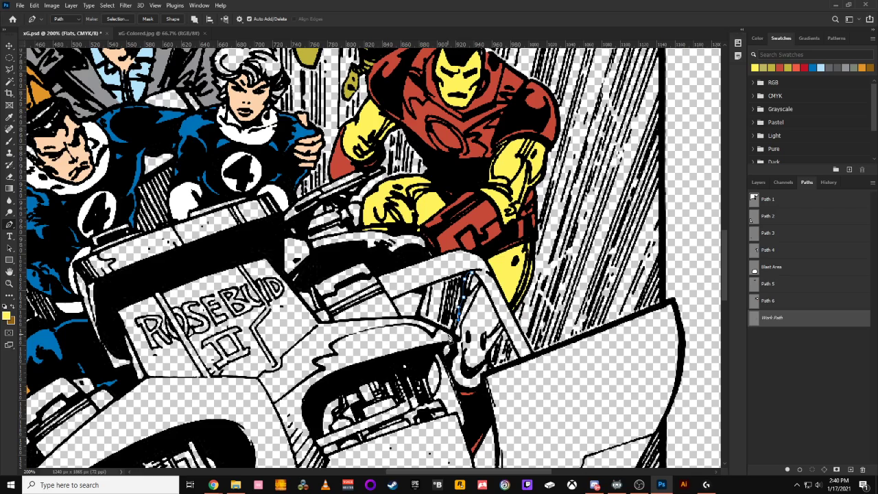
{"action": "key", "text": "ctrl+minus"}
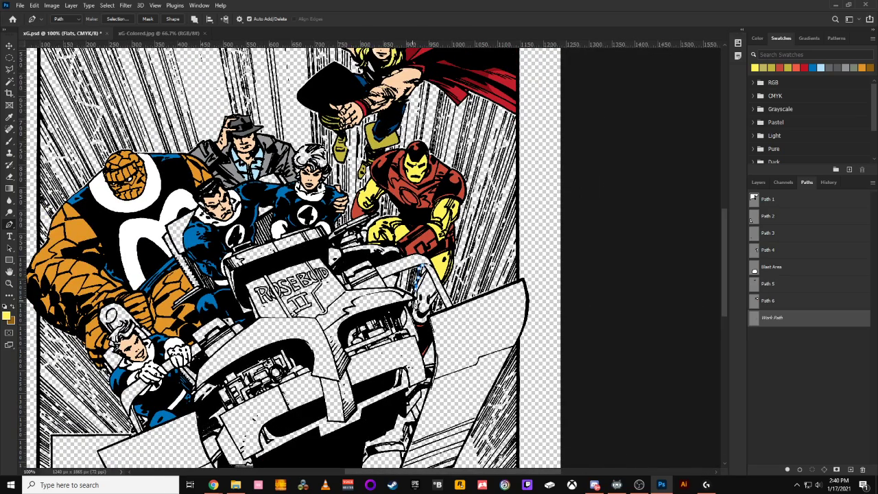
{"action": "key", "text": "ctrl+plus"}
{"action": "key", "text": "ctrl+plus"}
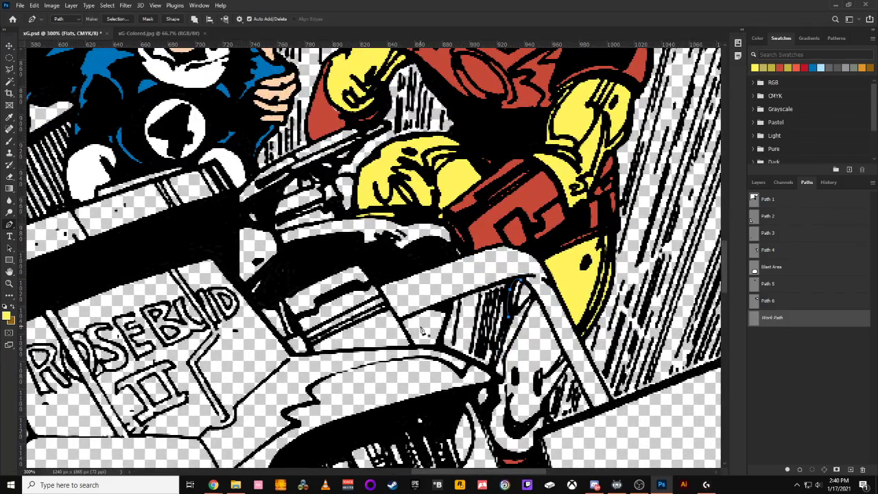
{"action": "key", "text": "ctrl+z"}
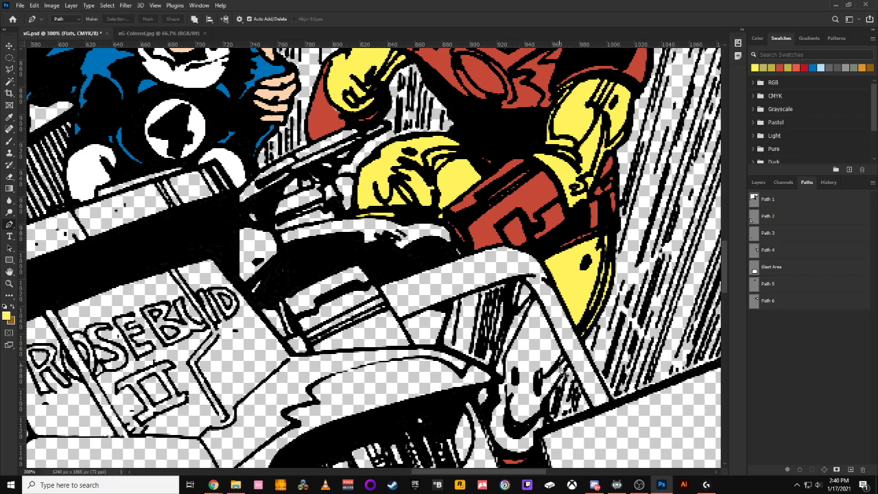
Trace a closed Pen path around Iron Man's lower left leg, from inside the vehicle's rail down to the red boot.
{"action": "left_click", "coordinate": [533, 295]}
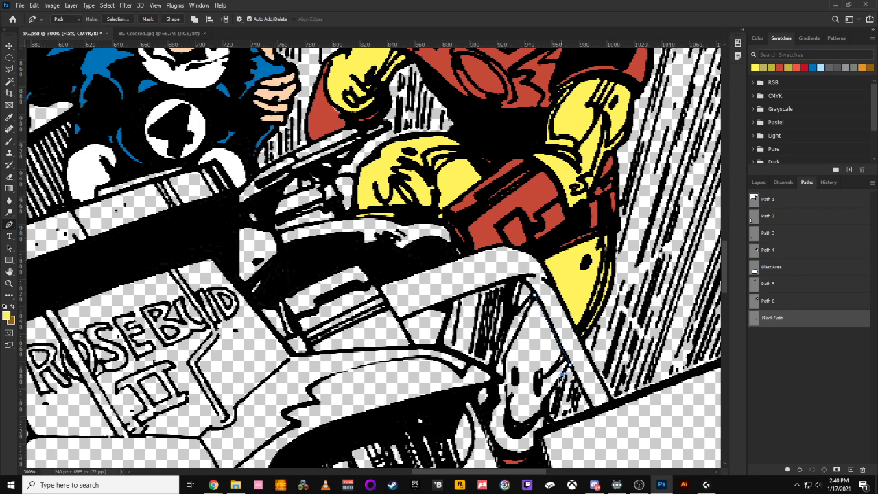
{"action": "left_click", "coordinate": [544, 430]}
{"action": "left_click", "coordinate": [533, 450]}
{"action": "left_click", "coordinate": [519, 457]}
{"action": "left_click_drag", "start_coordinate": [495, 443], "coordinate": [487, 426]}
{"action": "left_click_drag", "start_coordinate": [487, 418], "coordinate": [408, 300]}
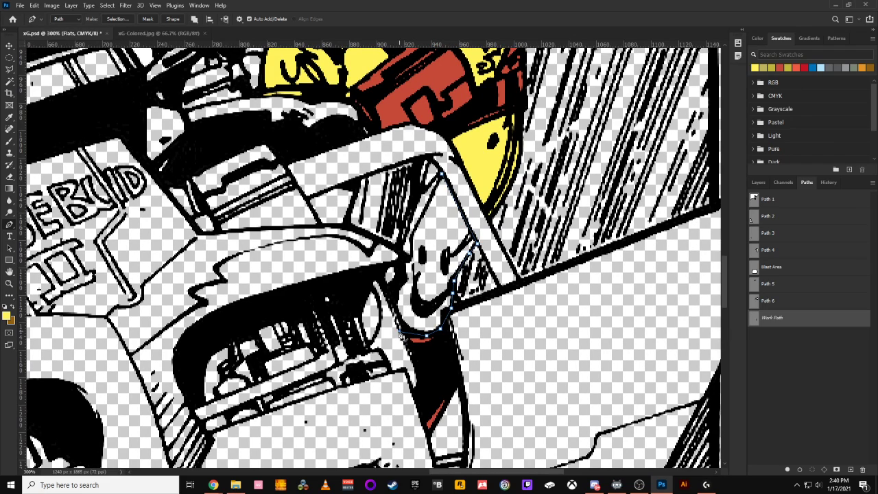
{"action": "left_click", "coordinate": [389, 289]}
{"action": "left_click", "coordinate": [403, 260]}
{"action": "left_click", "coordinate": [443, 174]}
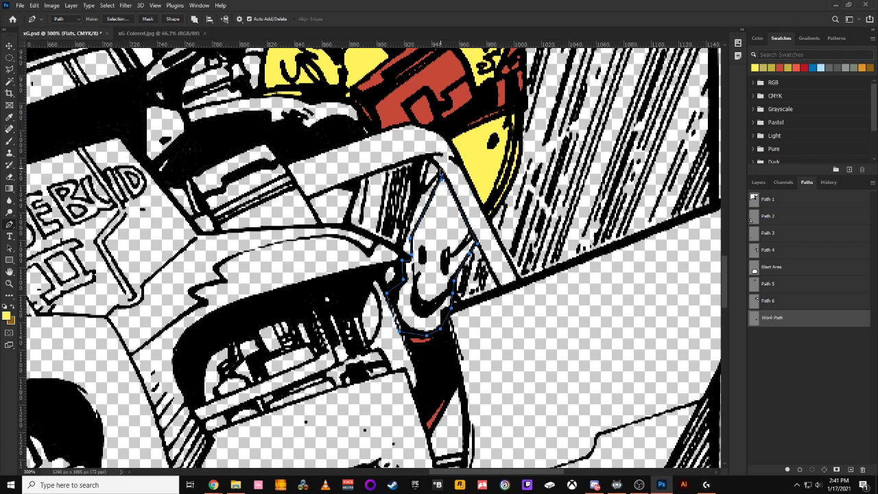
Fill the lower left leg's work path selection with the bright yellow and return to the coloured reference for comparison.
{"action": "left_click", "coordinate": [767, 328]}
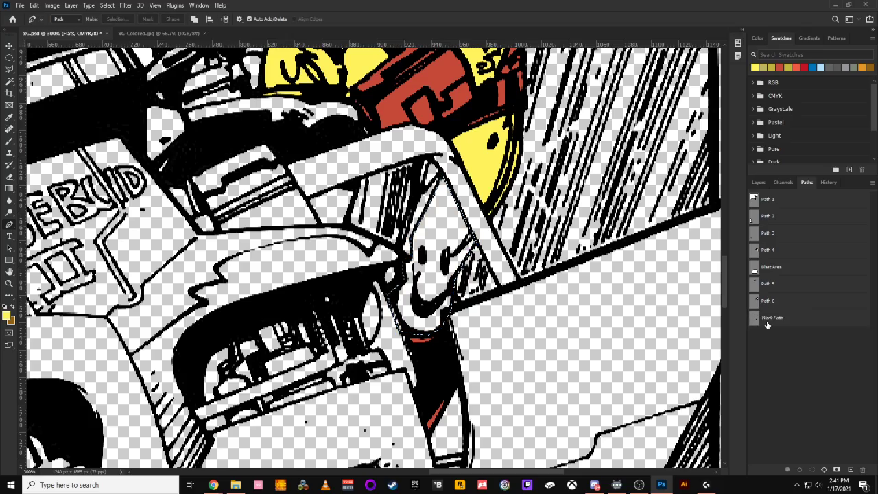
{"action": "key", "text": "ctrl+minus"}
{"action": "key", "text": "ctrl+minus"}
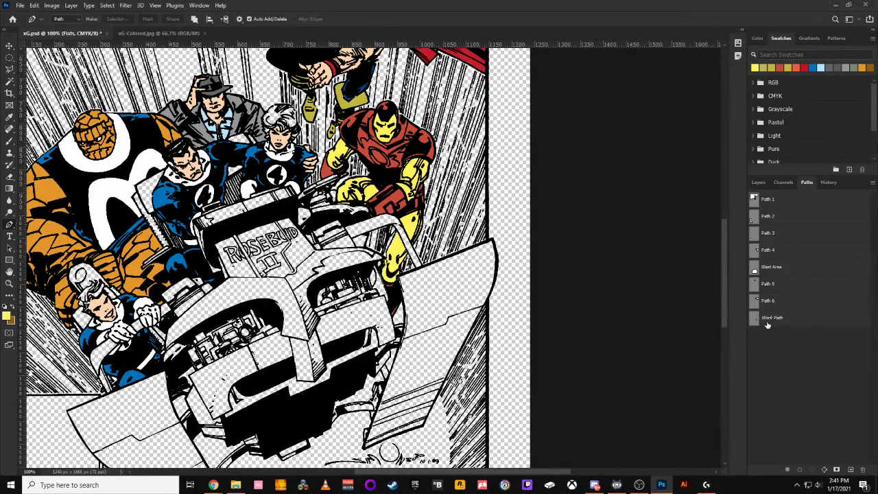
{"action": "key", "text": "ctrl+minus"}
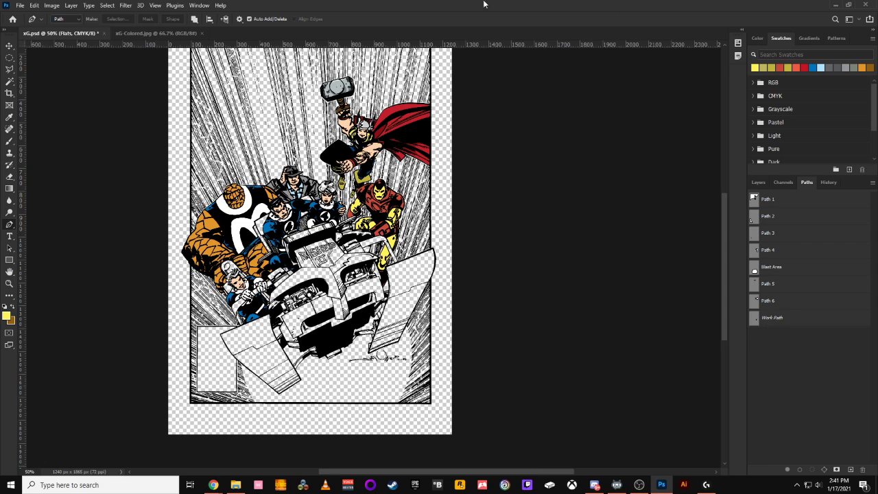
{"action": "left_click", "coordinate": [169, 29]}
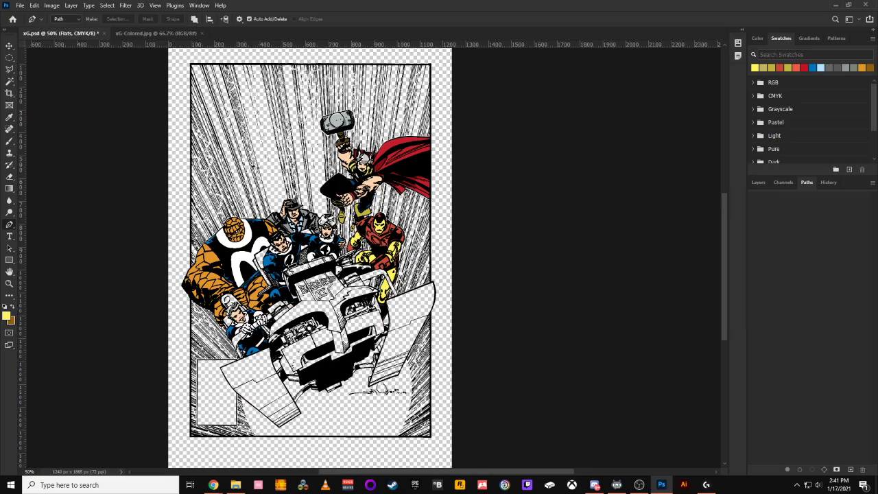
Start a Pen path in the line art at the rail's inner corner above Iron Man's lower left leg.
{"action": "left_click", "coordinate": [68, 32]}
{"action": "scroll", "coordinate": [384, 282], "scroll_direction": "up", "scroll_amount": 2}
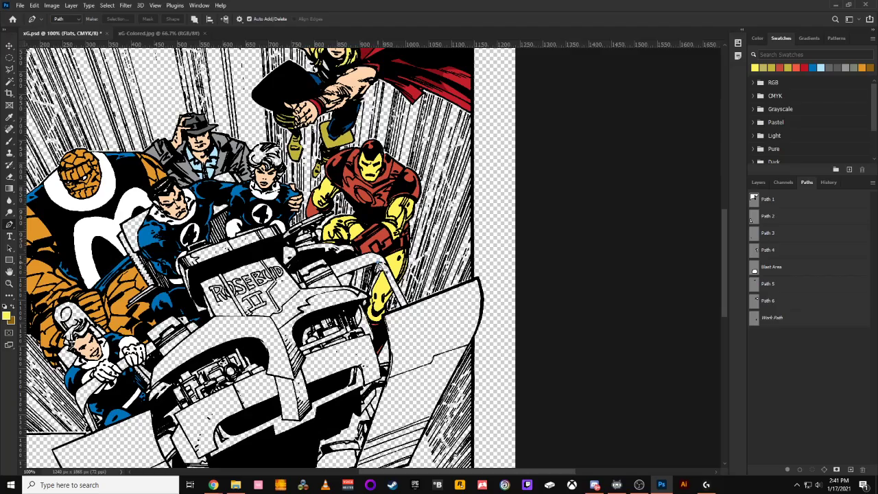
{"action": "left_click", "coordinate": [379, 262]}
{"action": "key", "text": "ctrl+6"}
{"action": "key", "text": "ctrl+plus"}
{"action": "key", "text": "ctrl+plus"}
{"action": "key", "text": "Escape"}
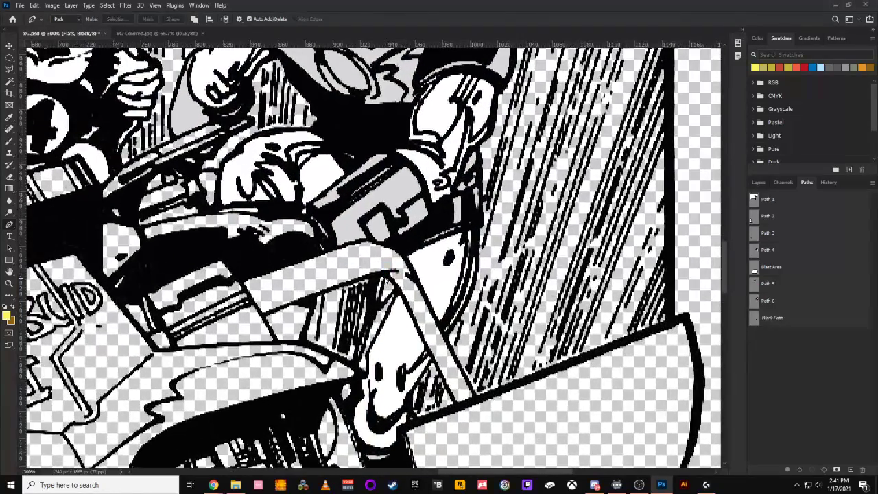
{"action": "key", "text": "ctrl+z"}
{"action": "key", "text": "ctrl+z"}
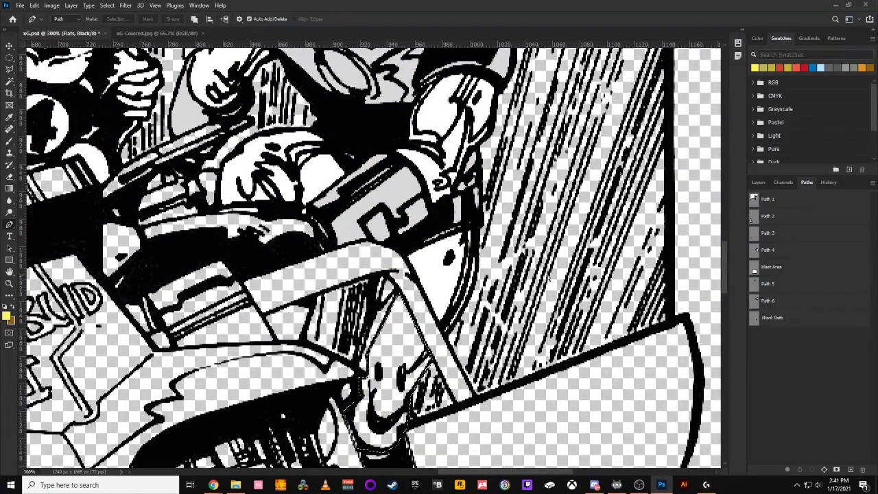
{"action": "key", "text": "ctrl+shift+z"}
{"action": "key", "text": "ctrl+shift+z"}
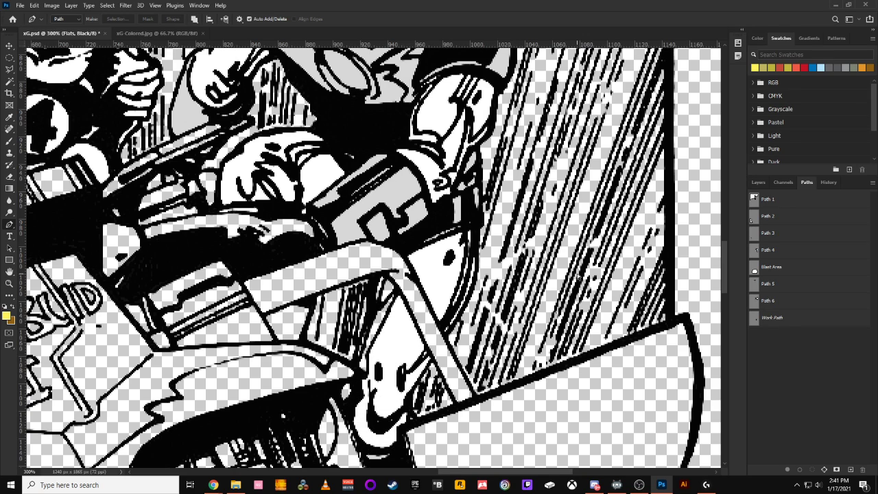
{"action": "key", "text": "ctrl+shift+z"}
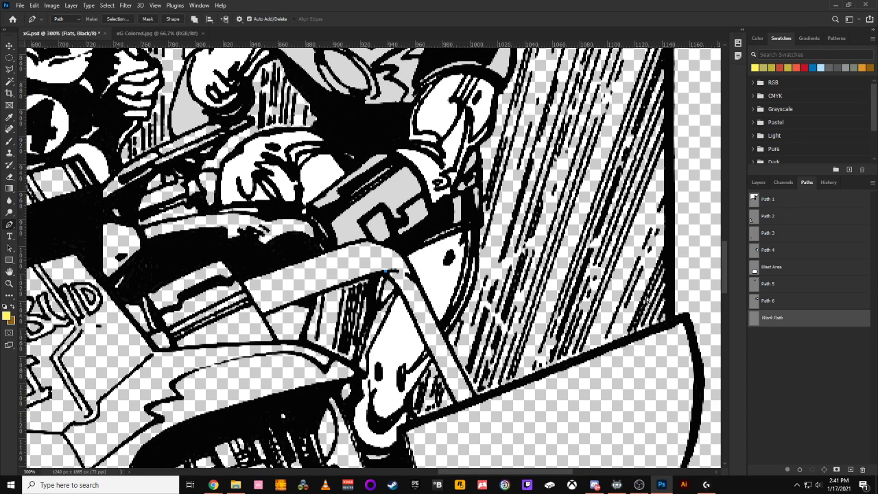
Make all the CMYK channels visible again and check the colours with the Black channel switched off and back on.
{"action": "left_click", "coordinate": [758, 182]}
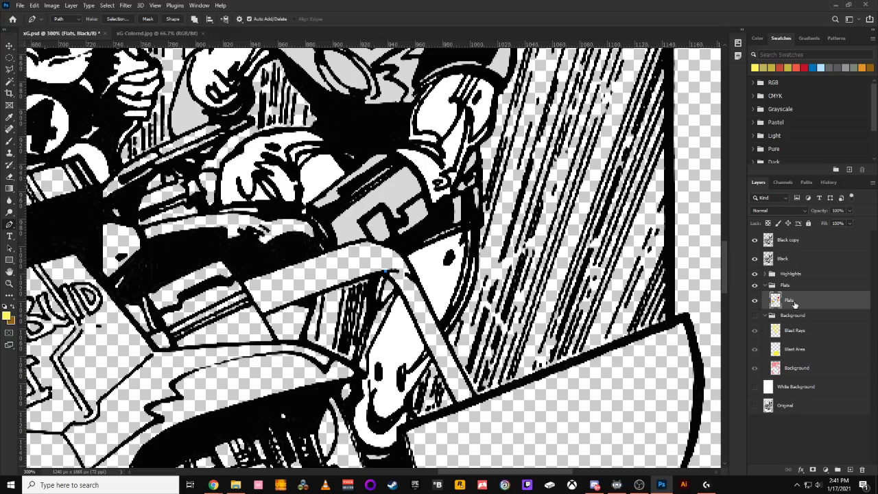
{"action": "key", "text": "ctrl+1"}
{"action": "key", "text": "ctrl+minus"}
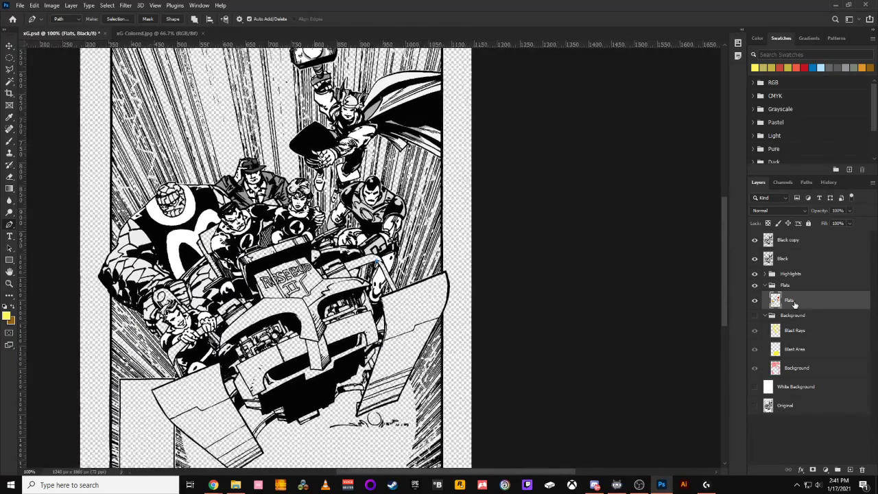
{"action": "key", "text": "ctrl+Tab"}
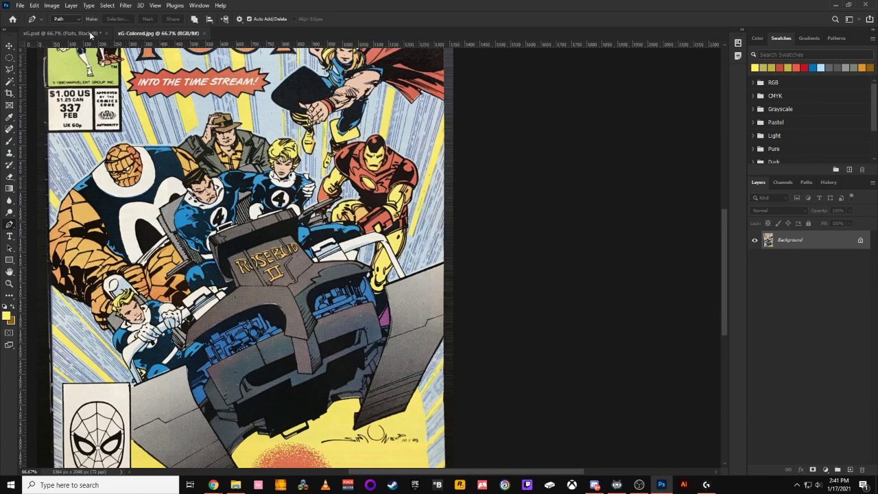
{"action": "key", "text": "ctrl+Tab"}
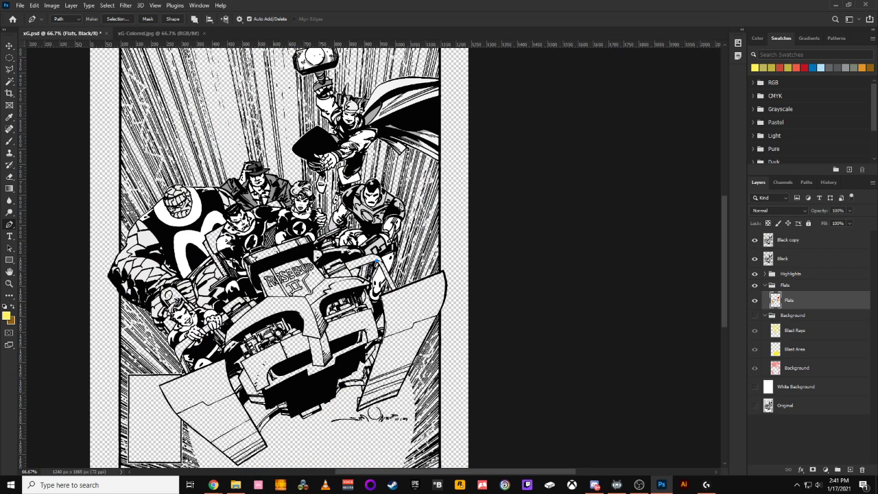
{"action": "left_click", "coordinate": [783, 182]}
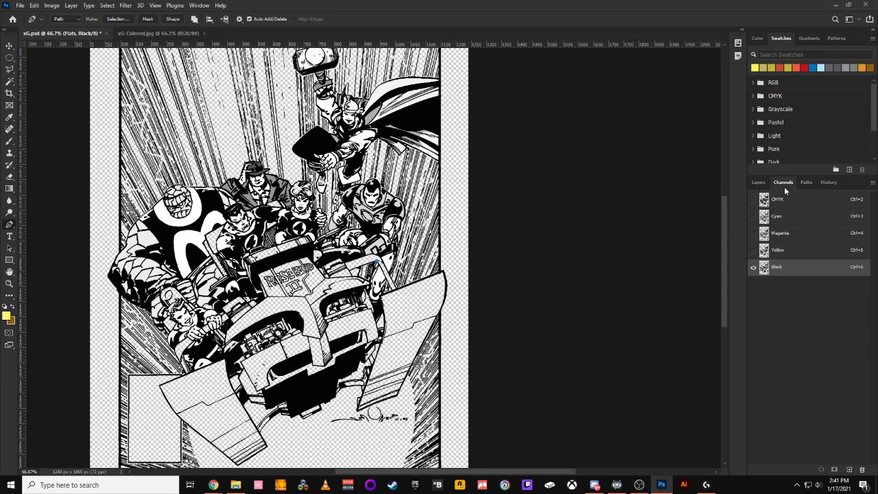
{"action": "left_click", "coordinate": [753, 199]}
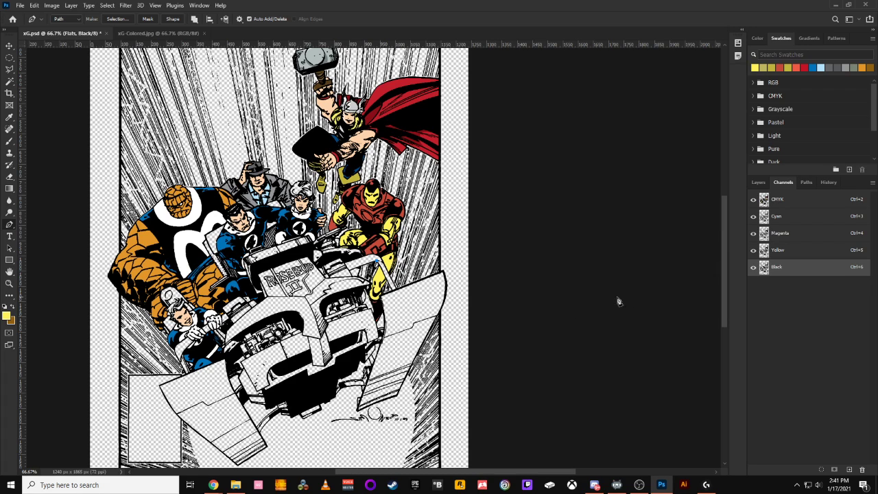
{"action": "left_click", "coordinate": [753, 267]}
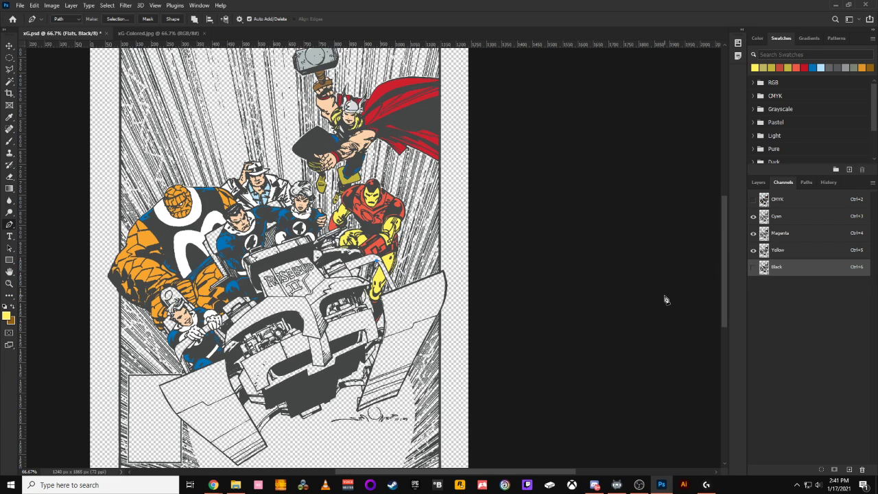
{"action": "left_click", "coordinate": [753, 267]}
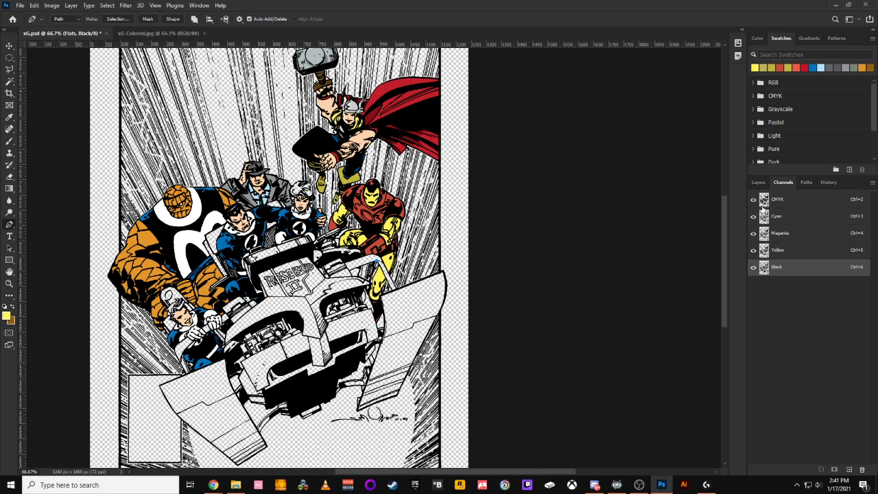
Hide the Black copy and Black line art layers to inspect the flats alone, and show both layers again.
{"action": "left_click", "coordinate": [757, 182]}
{"action": "left_click", "coordinate": [754, 240]}
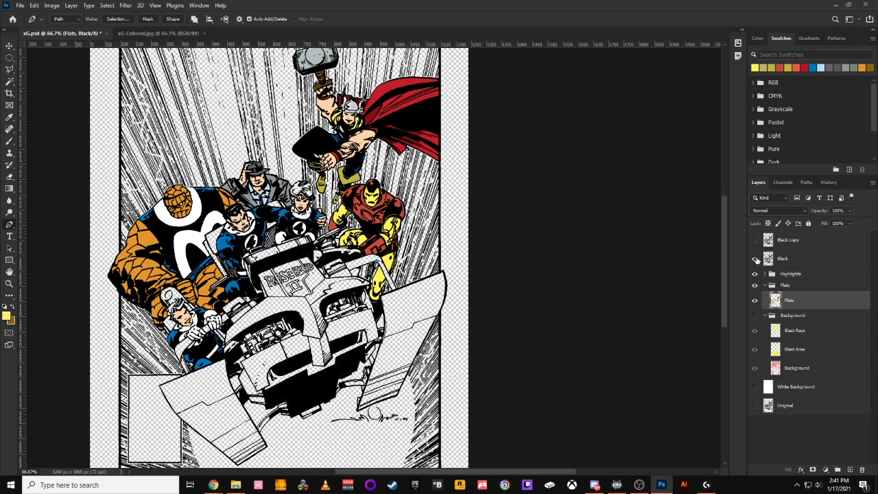
{"action": "left_click", "coordinate": [756, 258]}
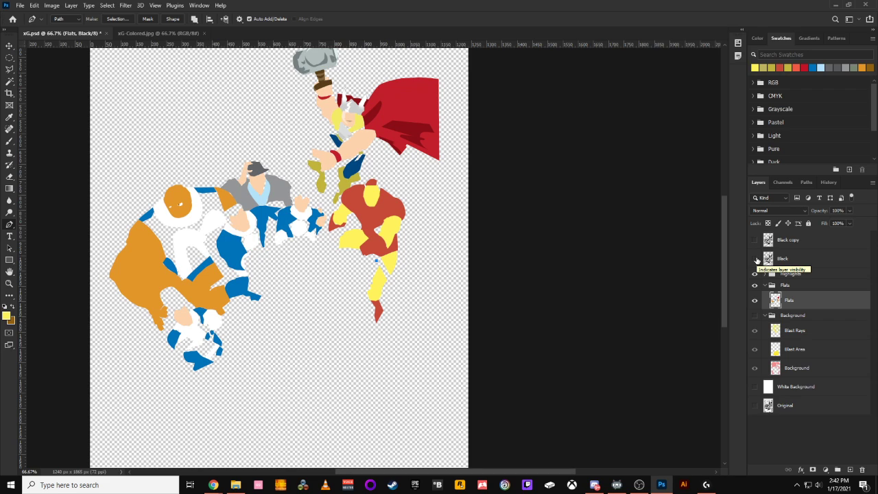
{"action": "left_click", "coordinate": [755, 259]}
{"action": "left_click", "coordinate": [755, 240]}
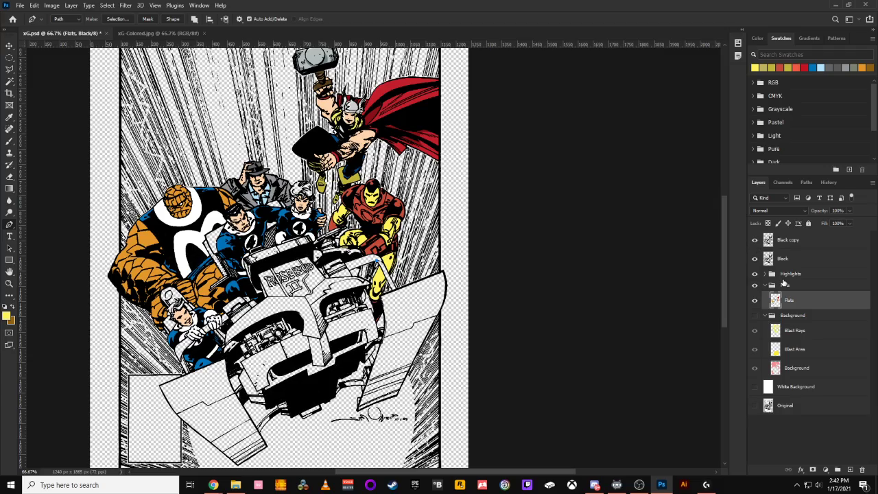
Trace a closed Pen path around the narrow area between Iron Man's lower left leg and the vehicle's rail.
{"action": "key", "text": "ctrl+plus"}
{"action": "key", "text": "ctrl+plus"}
{"action": "left_click_drag", "start_coordinate": [533, 161], "coordinate": [580, 204]}
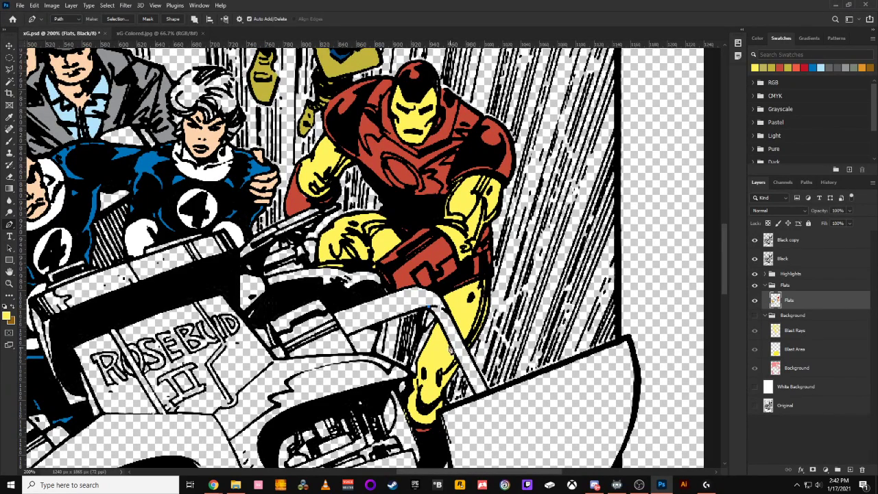
{"action": "left_click", "coordinate": [421, 312]}
{"action": "left_click", "coordinate": [420, 329]}
{"action": "left_click", "coordinate": [418, 350]}
{"action": "left_click", "coordinate": [417, 362]}
{"action": "left_click", "coordinate": [410, 376]}
{"action": "left_click", "coordinate": [435, 321]}
{"action": "left_click_drag", "start_coordinate": [429, 307], "coordinate": [422, 300]}
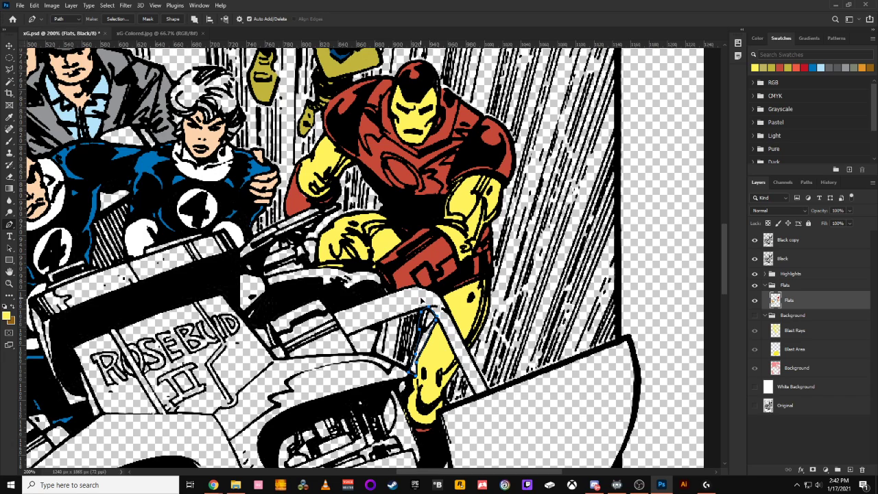
Load the work path beside the lower left leg as a selection and return to the Flats layer.
{"action": "left_click", "coordinate": [806, 181]}
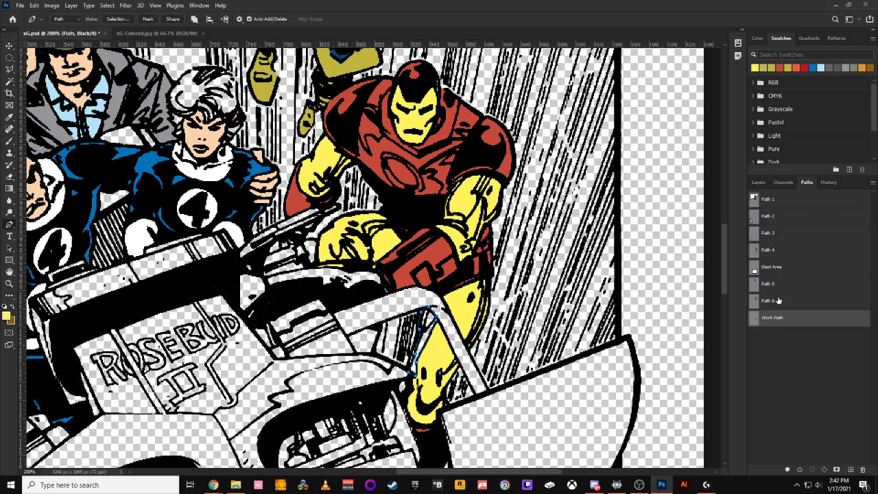
{"action": "left_click", "coordinate": [754, 318], "text": "ctrl"}
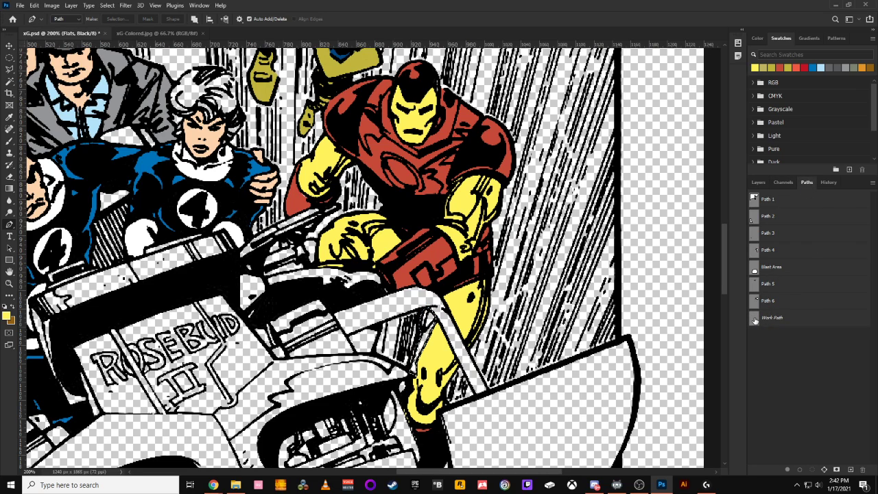
{"action": "left_click", "coordinate": [759, 183]}
Check the whole cover and the left leg, and make the CMYK composite channel active for the Flats layer.
{"action": "left_click_drag", "start_coordinate": [411, 89], "coordinate": [429, 439]}
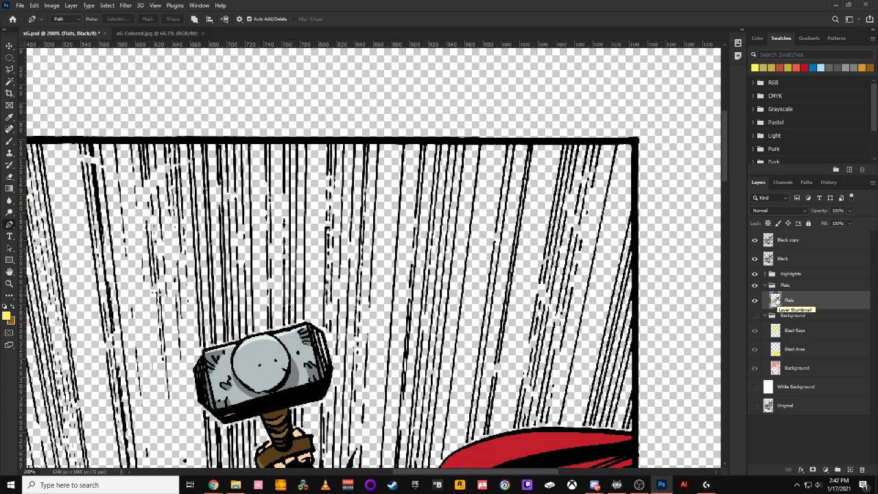
{"action": "key", "text": "ctrl+minus"}
{"action": "key", "text": "ctrl+minus"}
{"action": "key", "text": "ctrl+minus"}
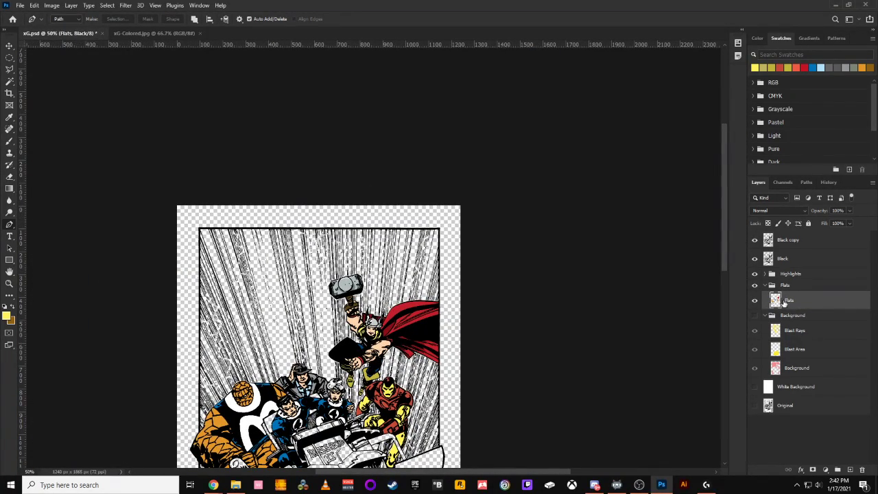
{"action": "left_click_drag", "start_coordinate": [486, 348], "coordinate": [497, 171]}
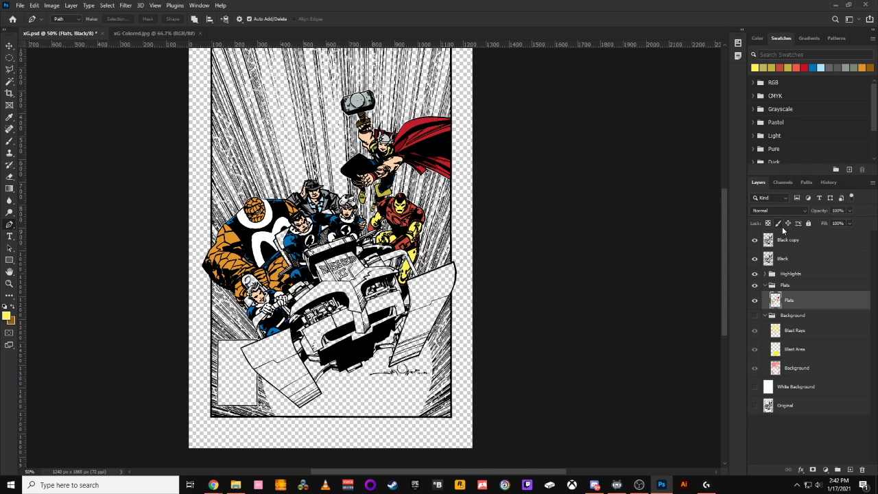
{"action": "key", "text": "ctrl+plus"}
{"action": "key", "text": "ctrl+plus"}
{"action": "key", "text": "ctrl+plus"}
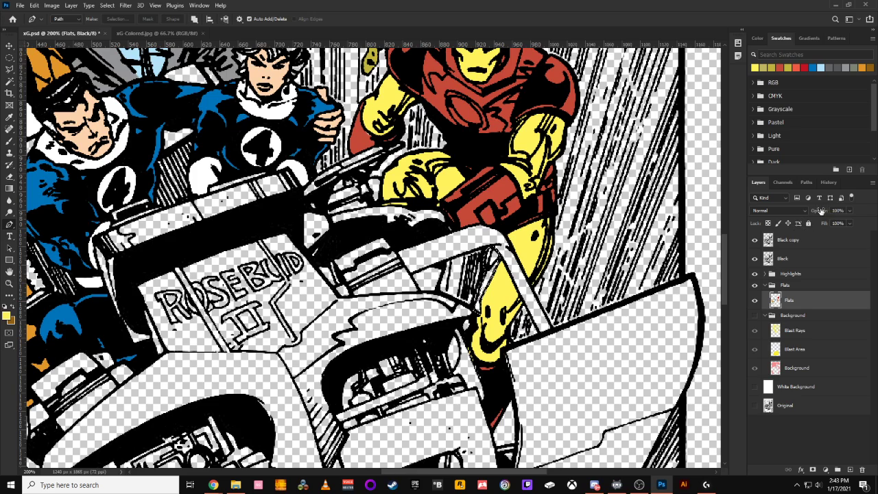
{"action": "left_click", "coordinate": [783, 182]}
{"action": "left_click", "coordinate": [782, 200]}
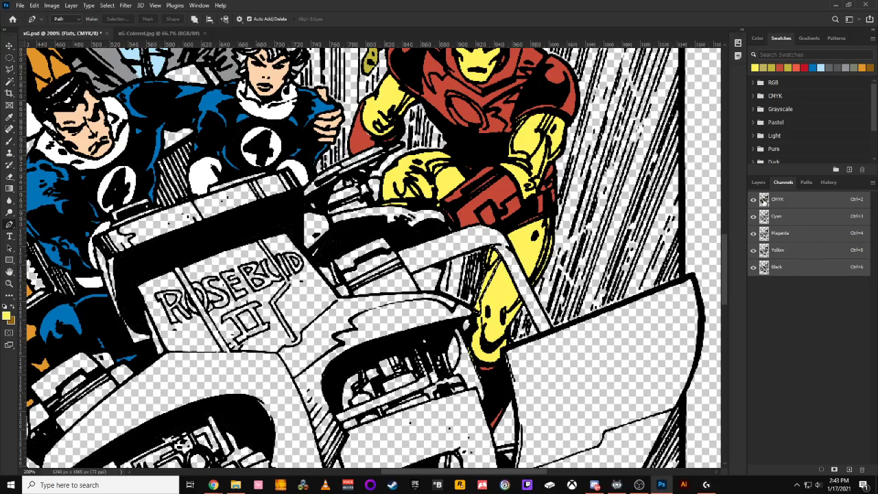
Turn on the visibility of the Background group and view the flats against it on the whole cover.
{"action": "left_click", "coordinate": [758, 183]}
{"action": "key", "text": "ctrl+minus"}
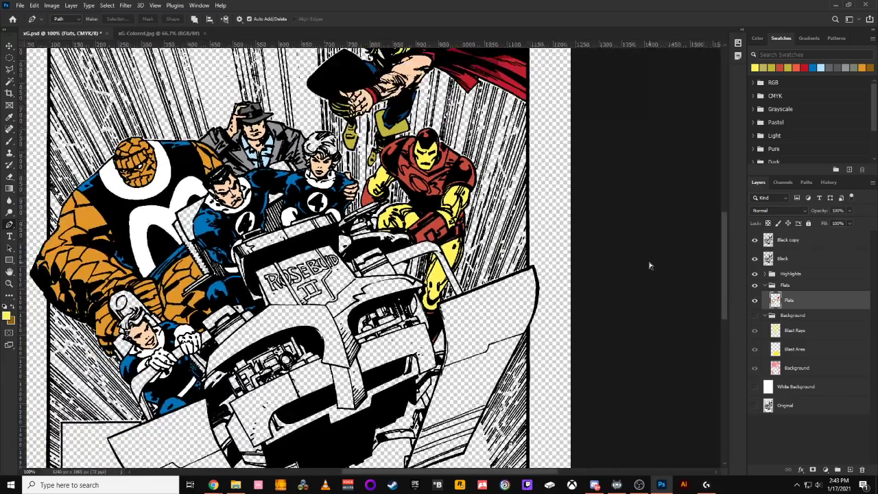
{"action": "key", "text": "ctrl+minus"}
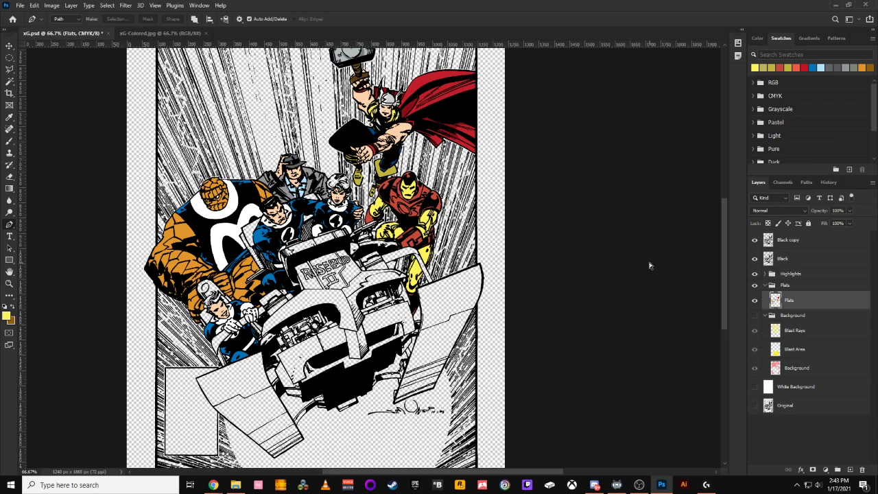
{"action": "left_click", "coordinate": [754, 315]}
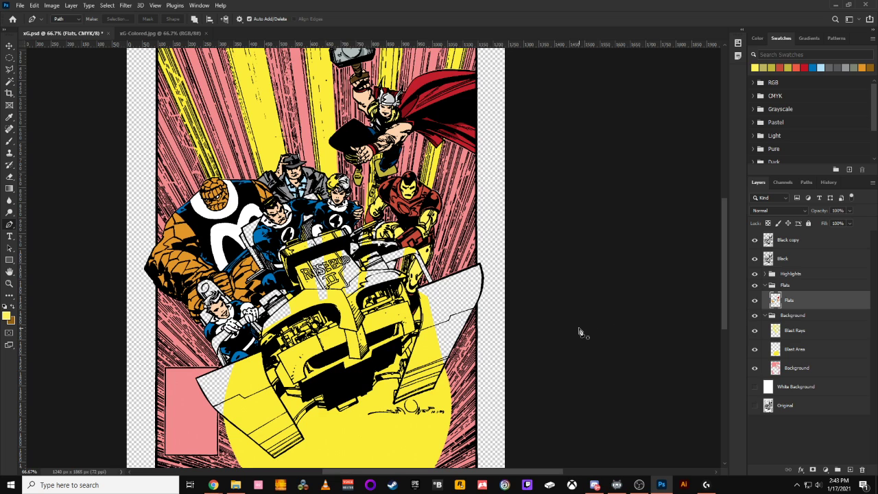
{"action": "key", "text": "ctrl+minus"}
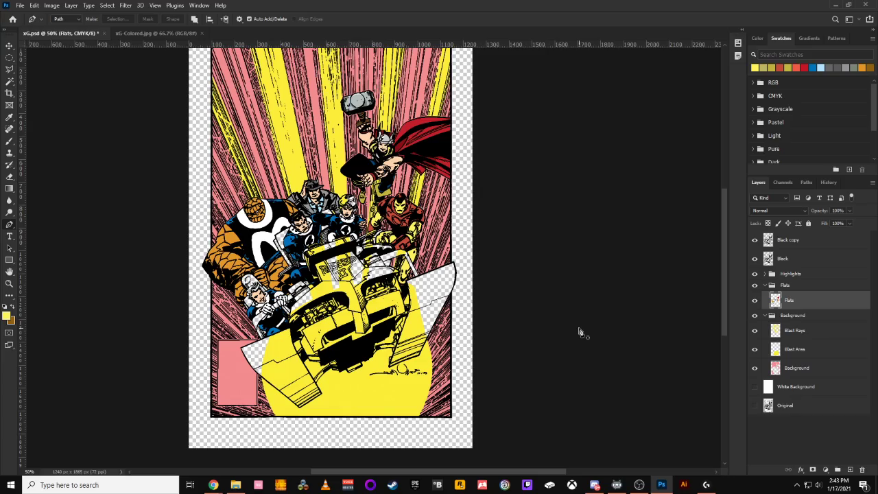
Sample the blue of the Invisible Woman's costume as the foreground colour.
{"action": "key", "text": "ctrl+plus"}
{"action": "key", "text": "ctrl+plus"}
{"action": "key", "text": "ctrl+plus"}
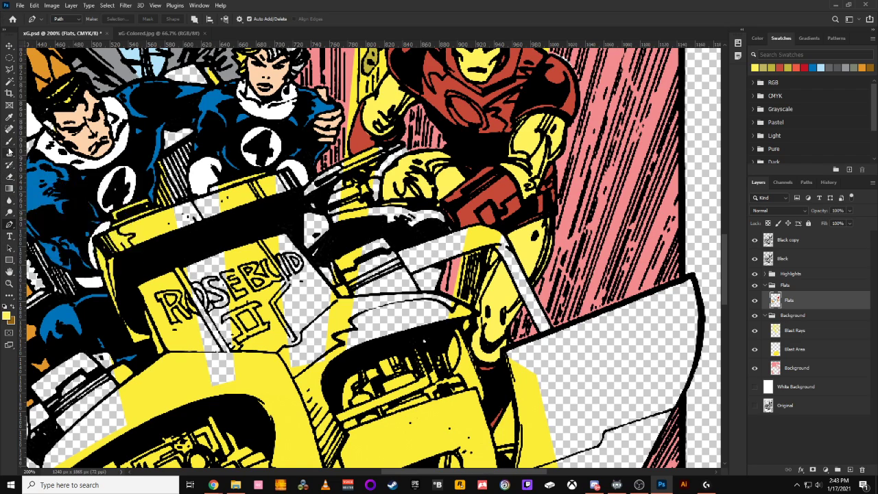
{"action": "left_click", "coordinate": [9, 117]}
{"action": "left_click", "coordinate": [208, 98]}
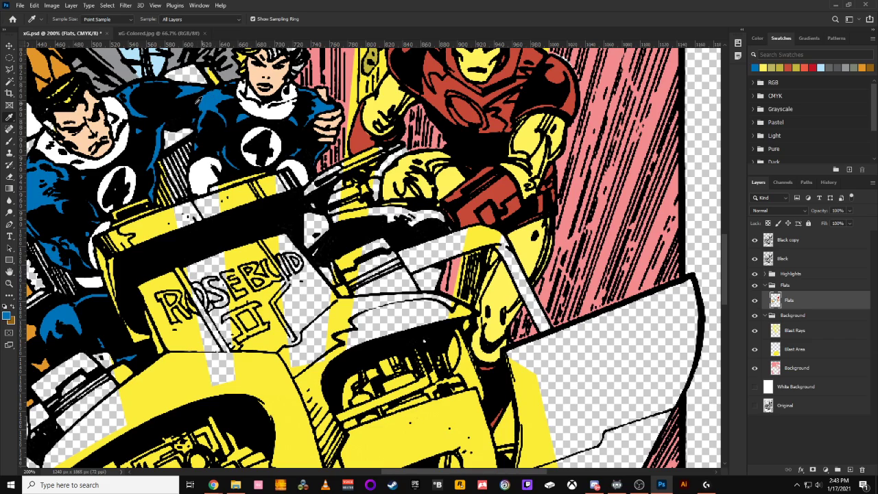
Trace a Pen path around the leg behind the vehicle's windshield, below Iron Man's bent knee and above the rail.
{"action": "left_click", "coordinate": [9, 224]}
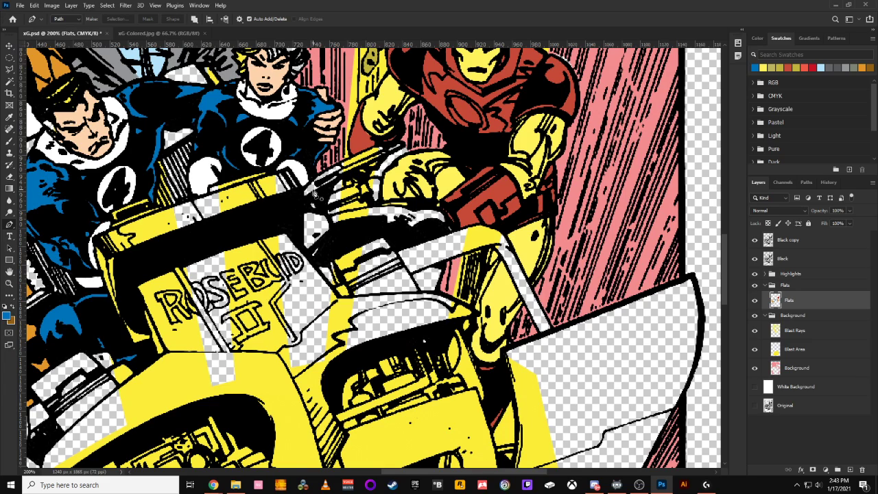
{"action": "left_click", "coordinate": [317, 194]}
{"action": "left_click", "coordinate": [330, 220]}
{"action": "left_click_drag", "start_coordinate": [420, 202], "coordinate": [455, 234]}
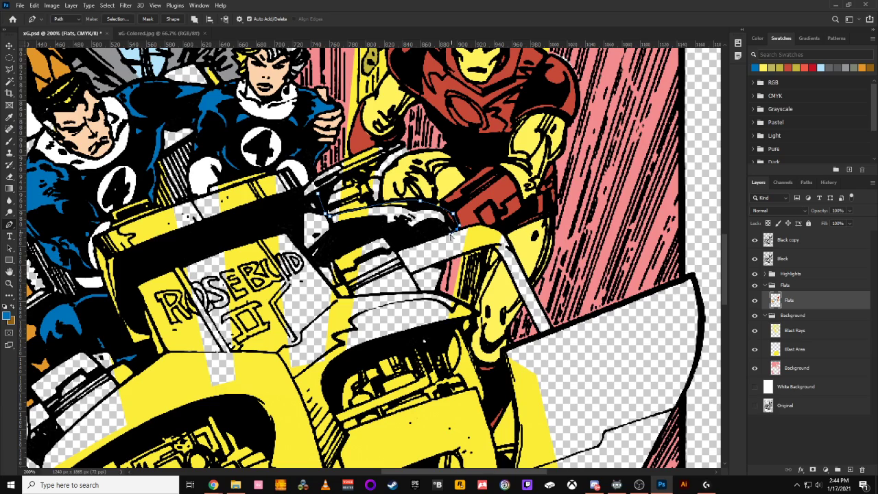
{"action": "left_click", "coordinate": [433, 240]}
{"action": "left_click", "coordinate": [397, 253]}
{"action": "left_click", "coordinate": [382, 237]}
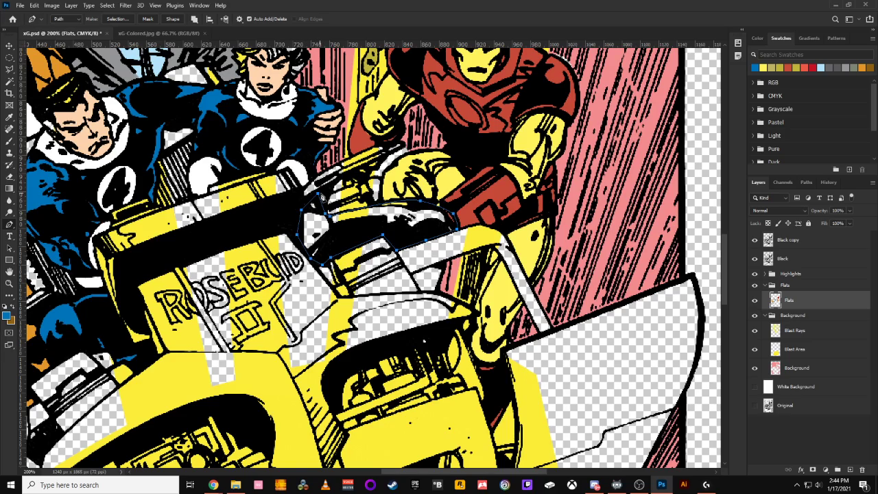
{"action": "key", "text": "ctrl+minus"}
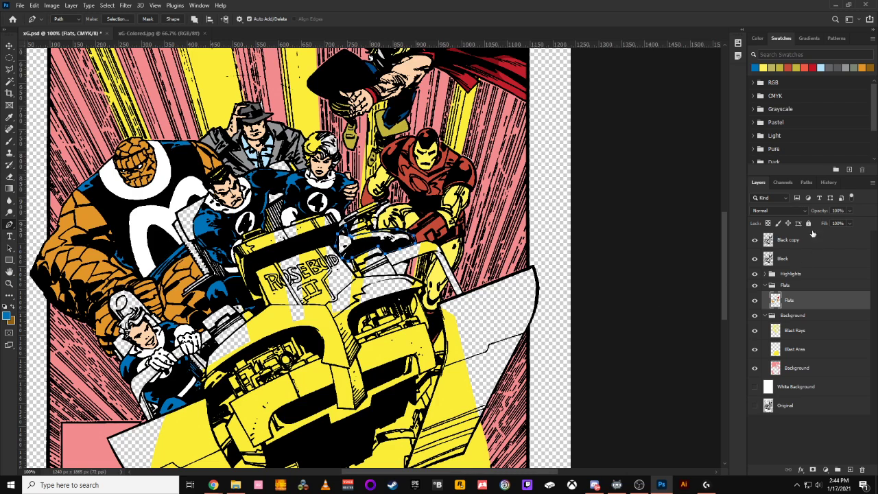
Fill the traced leg path behind the vehicle's windshield with the sampled blue.
{"action": "left_click", "coordinate": [807, 183]}
{"action": "left_click", "coordinate": [755, 320]}
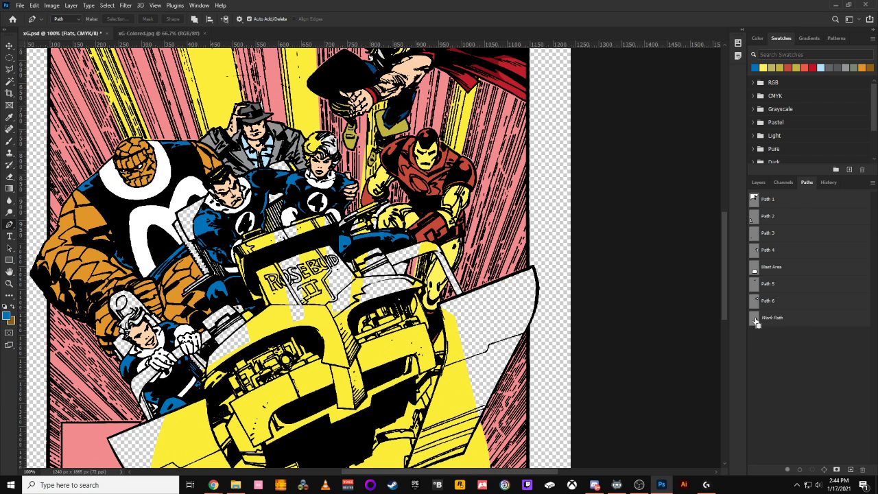
{"action": "key", "text": "ctrl+minus"}
{"action": "key", "text": "ctrl+minus"}
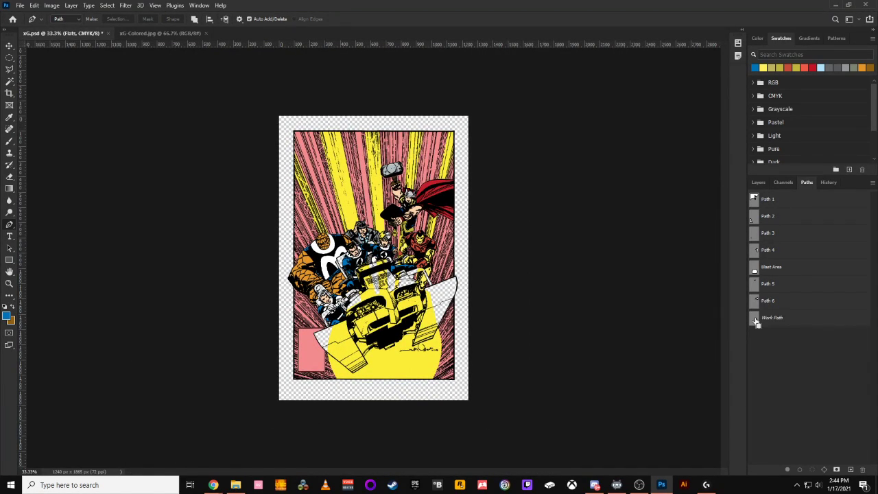
{"action": "key", "text": "ctrl+plus"}
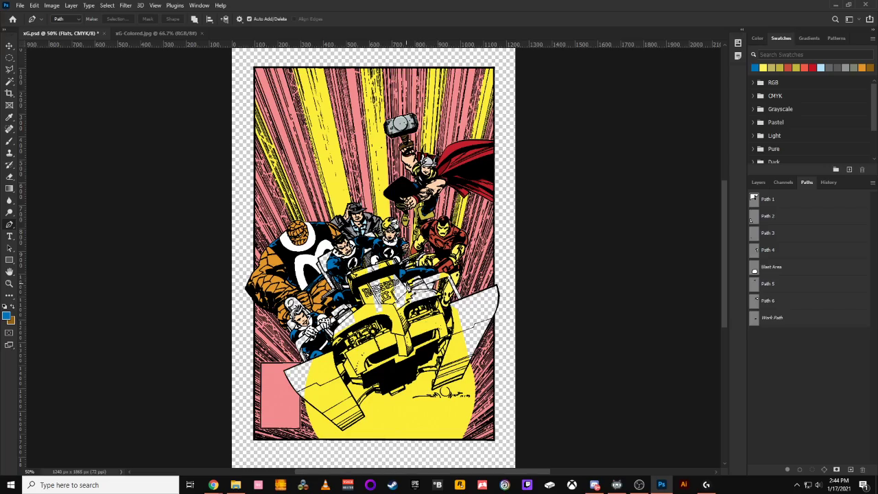
Outline the small gap beside the windshield with the Polygonal Lasso and compare the area with the reference xG-Colored.jpg.
{"action": "key", "text": "ctrl+plus"}
{"action": "key", "text": "ctrl+plus"}
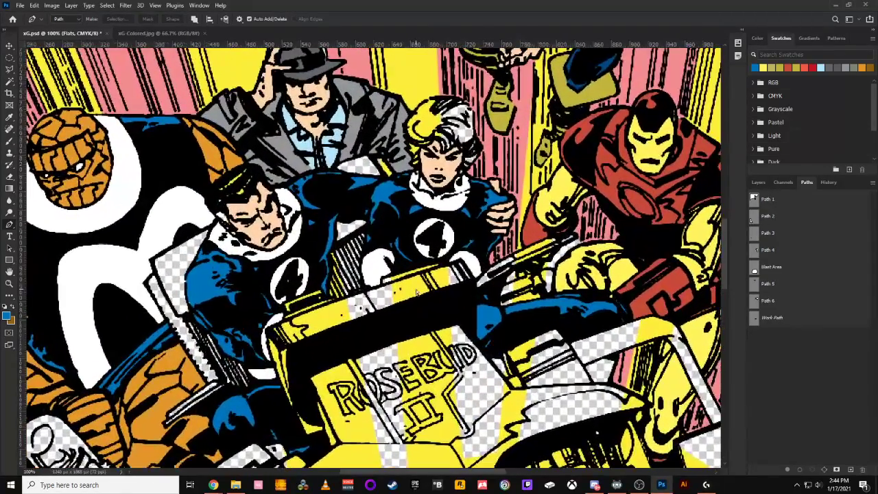
{"action": "left_click_drag", "start_coordinate": [416, 293], "coordinate": [282, 189]}
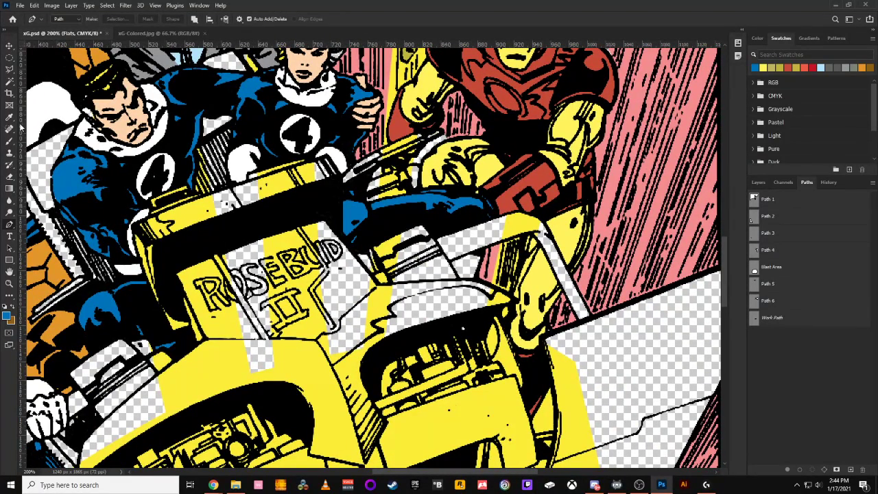
{"action": "left_click", "coordinate": [10, 69]}
{"action": "left_click", "coordinate": [357, 249]}
{"action": "left_click", "coordinate": [359, 261]}
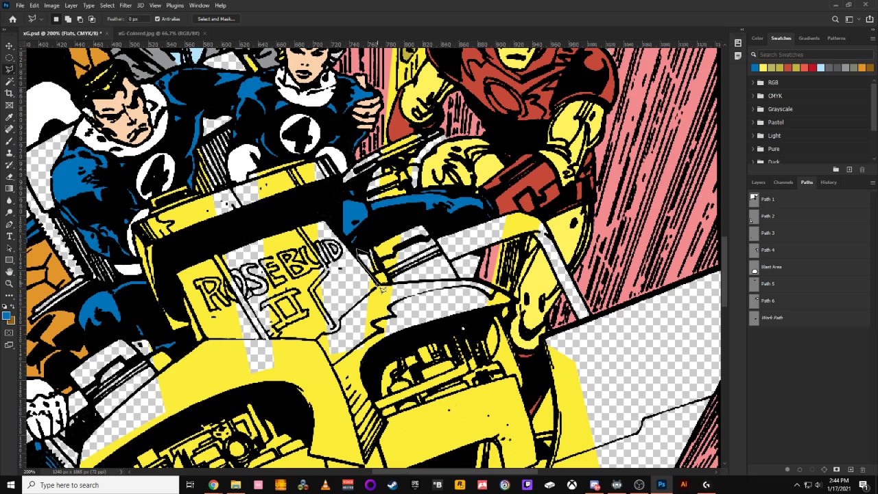
{"action": "key", "text": "Escape"}
{"action": "left_click", "coordinate": [158, 33]}
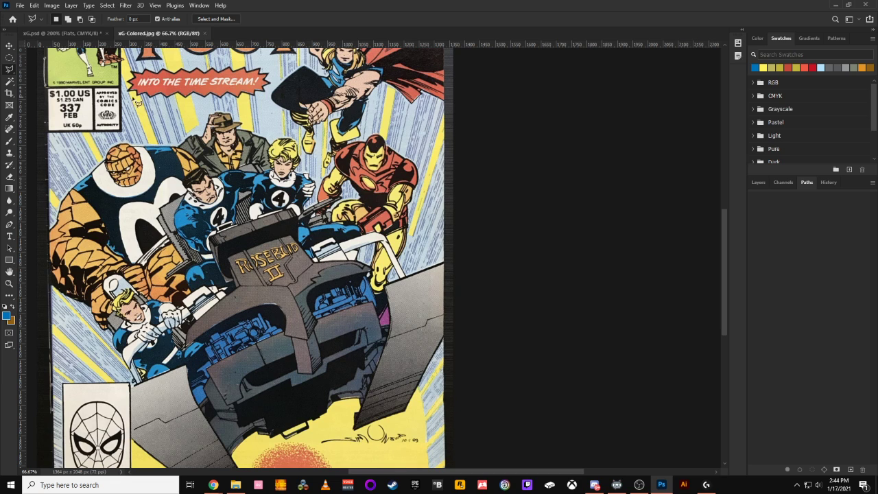
{"action": "left_click", "coordinate": [69, 33]}
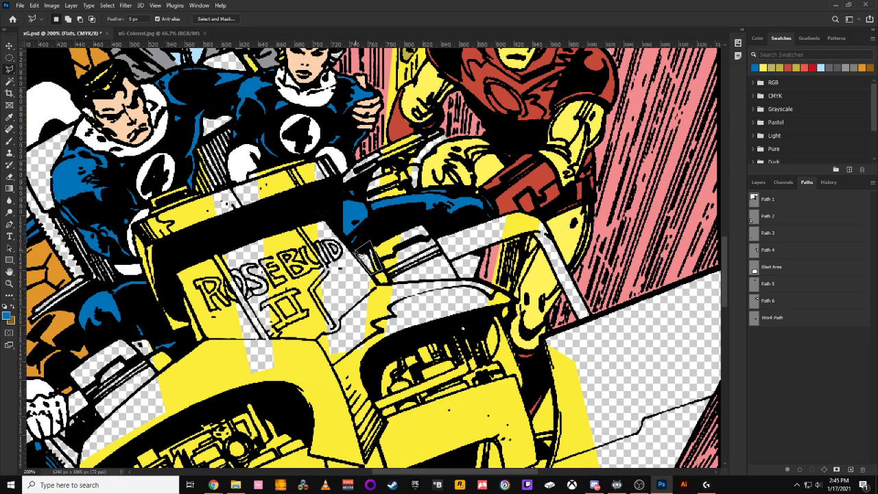
Reset the colours to the default black and white and make white the foreground colour.
{"action": "key", "text": "ctrl+minus"}
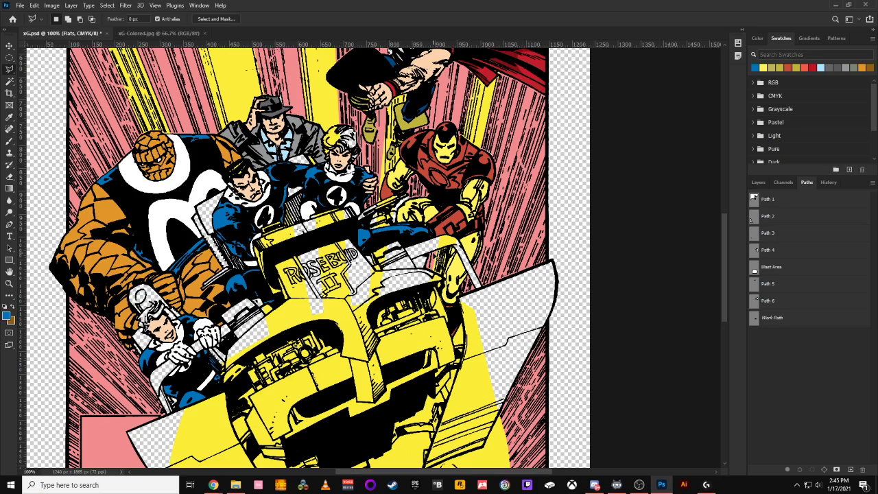
{"action": "scroll", "coordinate": [436, 256], "scroll_direction": "up", "scroll_amount": 1}
{"action": "left_click_drag", "start_coordinate": [438, 258], "coordinate": [278, 259]}
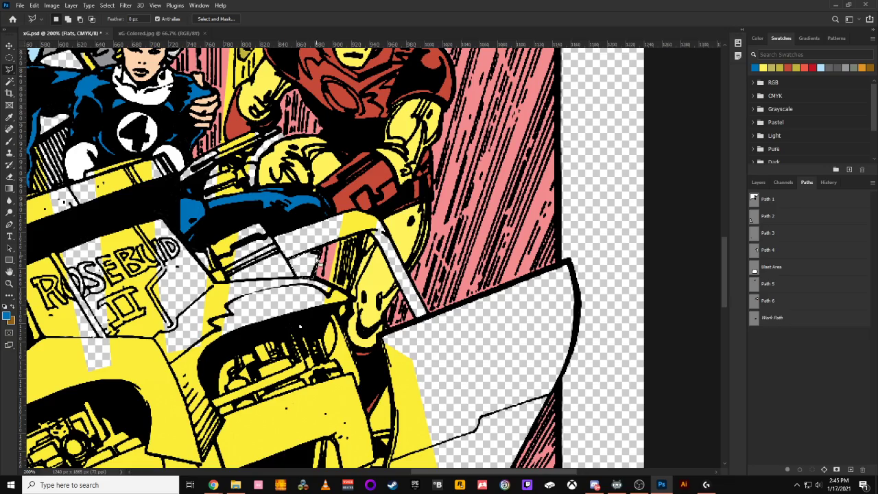
{"action": "key", "text": "ctrl+minus"}
{"action": "key", "text": "ctrl+minus"}
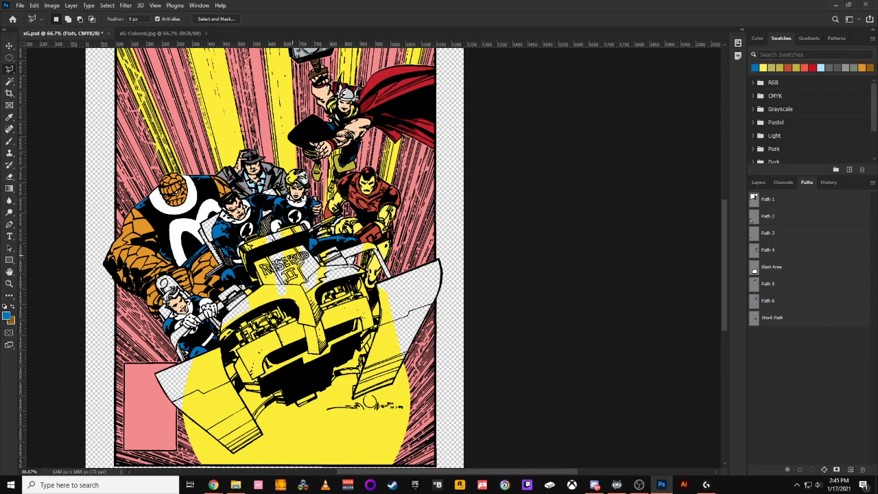
{"action": "left_click", "coordinate": [11, 307]}
{"action": "left_click", "coordinate": [6, 307]}
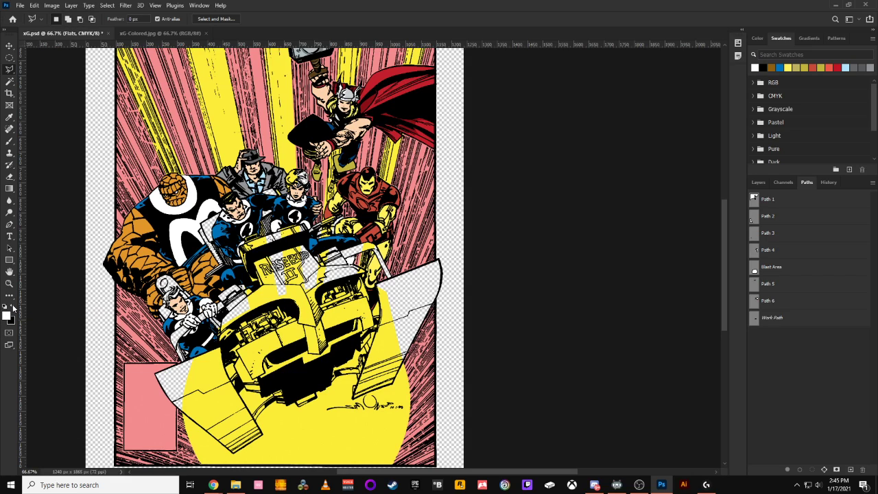
Examine the whole cover and the group of characters for areas that still lack flat colours.
{"action": "key", "text": "ctrl+minus"}
{"action": "key", "text": "ctrl+minus"}
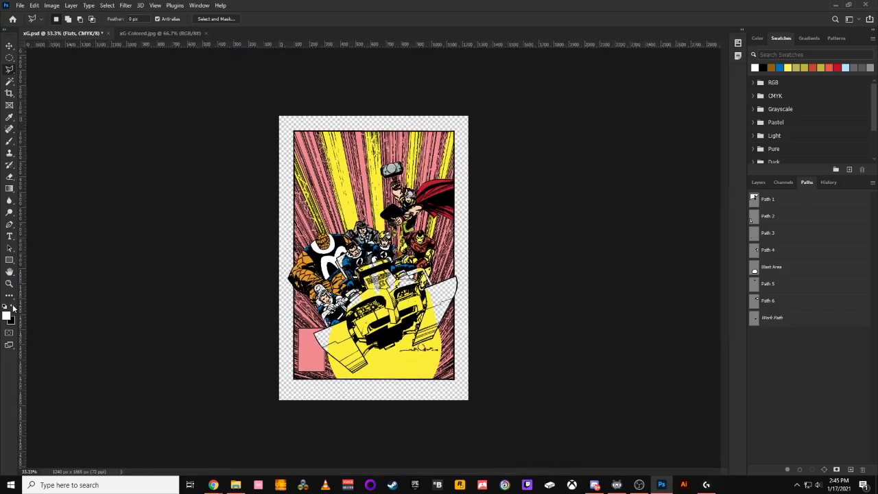
{"action": "key", "text": "ctrl+plus"}
{"action": "key", "text": "ctrl+plus"}
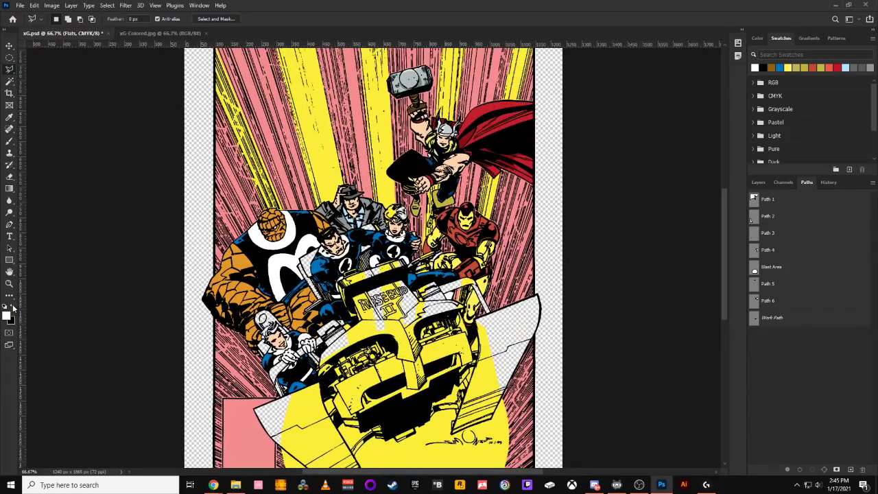
{"action": "key", "text": "ctrl+plus"}
{"action": "key", "text": "ctrl+minus"}
{"action": "key", "text": "ctrl+plus"}
{"action": "key", "text": "ctrl+minus"}
{"action": "key", "text": "ctrl+minus"}
{"action": "key", "text": "ctrl+plus"}
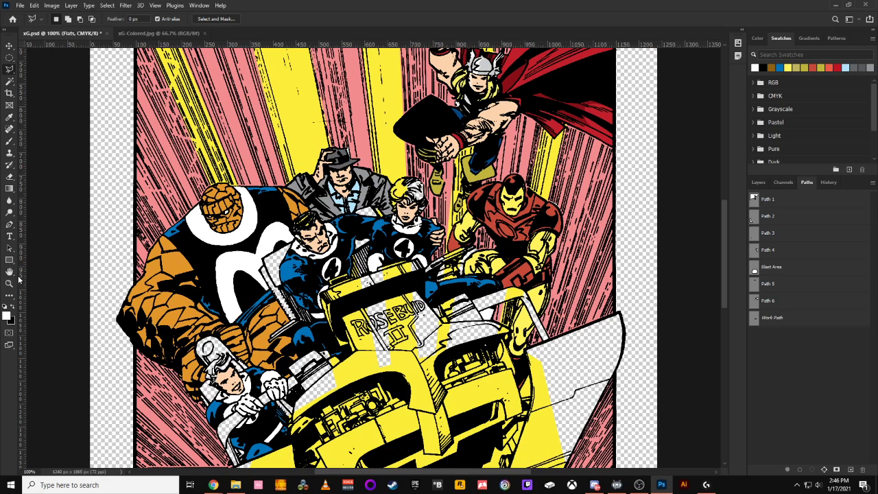
Choose the dark brown 524216 as the foreground colour.
{"action": "left_click", "coordinate": [15, 308]}
{"action": "left_click", "coordinate": [7, 315]}
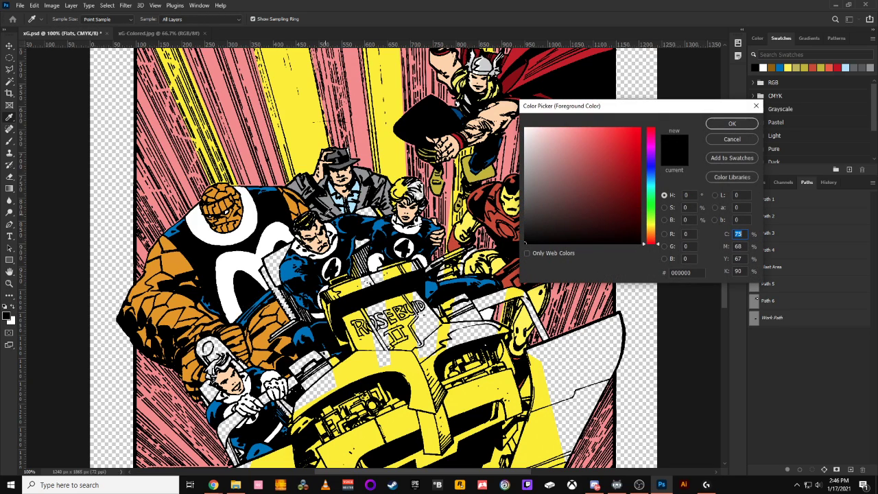
{"action": "left_click_drag", "start_coordinate": [645, 189], "coordinate": [648, 228]}
{"action": "mouse_move", "coordinate": [609, 204]}
{"action": "left_mouse_down"}
{"action": "mouse_move", "coordinate": [617, 216]}
{"action": "mouse_move", "coordinate": [610, 213]}
{"action": "left_mouse_up"}
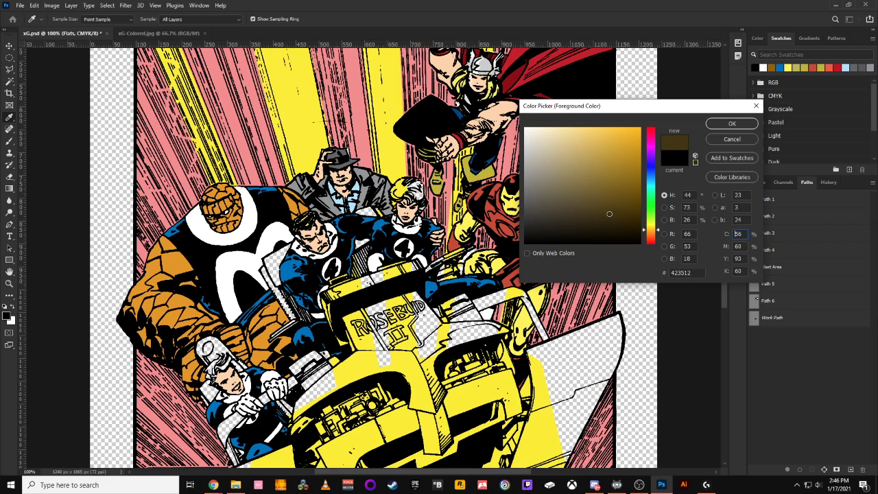
{"action": "left_click", "coordinate": [741, 124]}
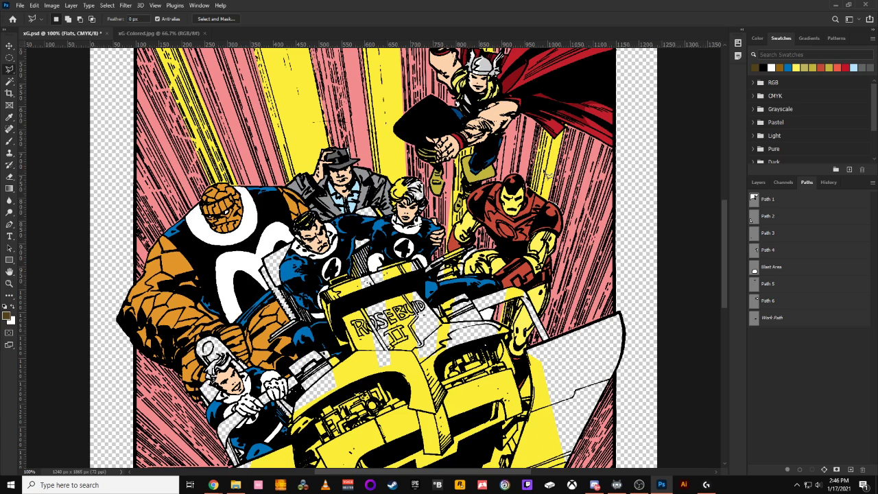
Lighten the foreground brown by setting its black value to 29% and fill Mister Fantastic's hair with it.
{"action": "left_click", "coordinate": [8, 320]}
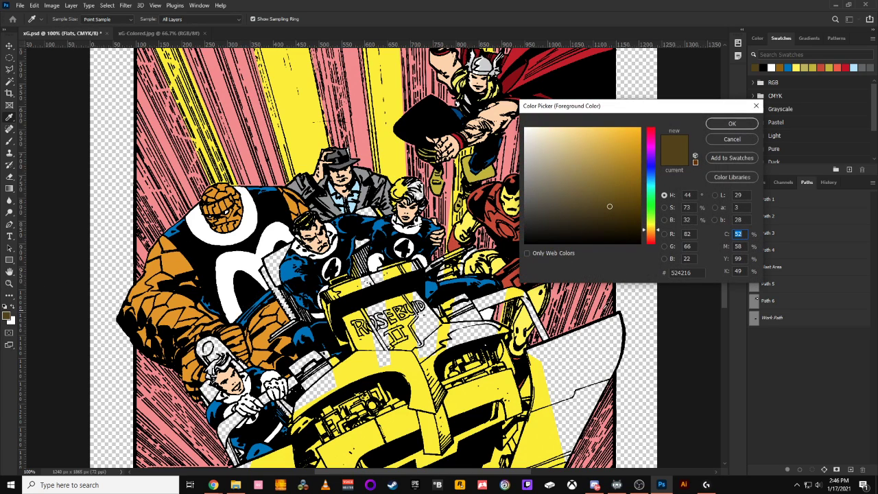
{"action": "left_click_drag", "start_coordinate": [743, 272], "coordinate": [689, 260]}
{"action": "type", "text": "30"}
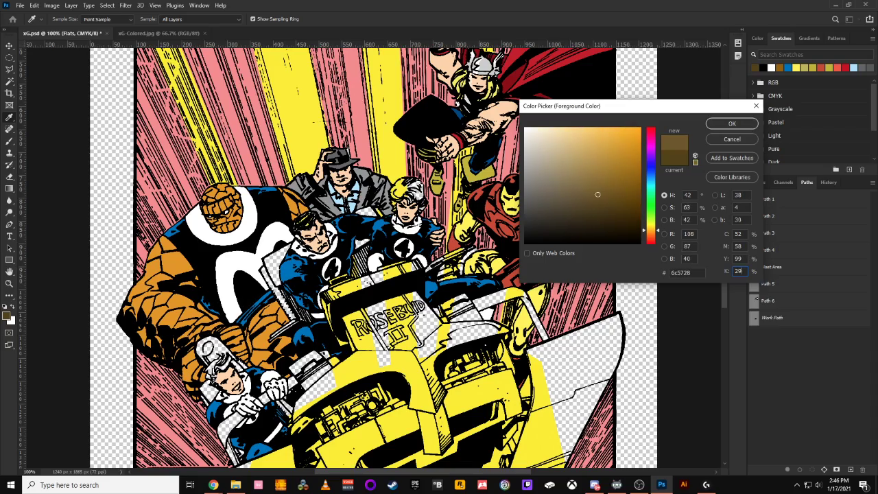
{"action": "key", "text": "Return"}
{"action": "key", "text": "ctrl+plus"}
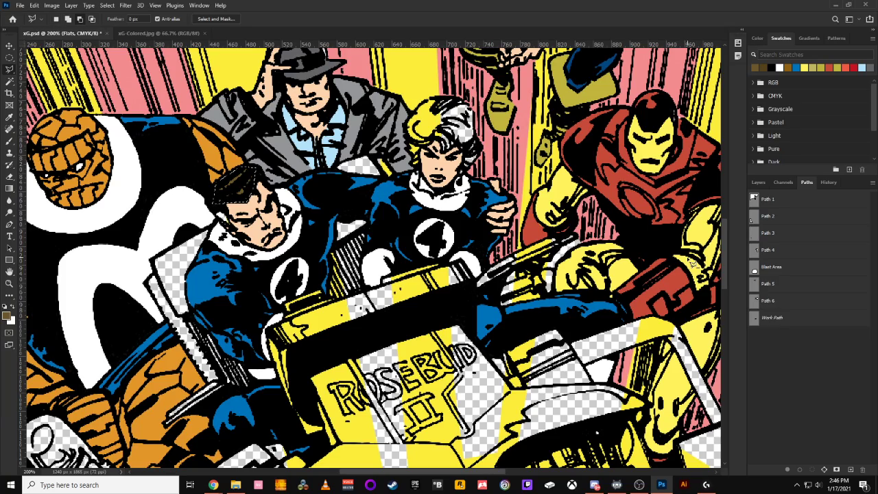
{"action": "key", "text": "ctrl+minus"}
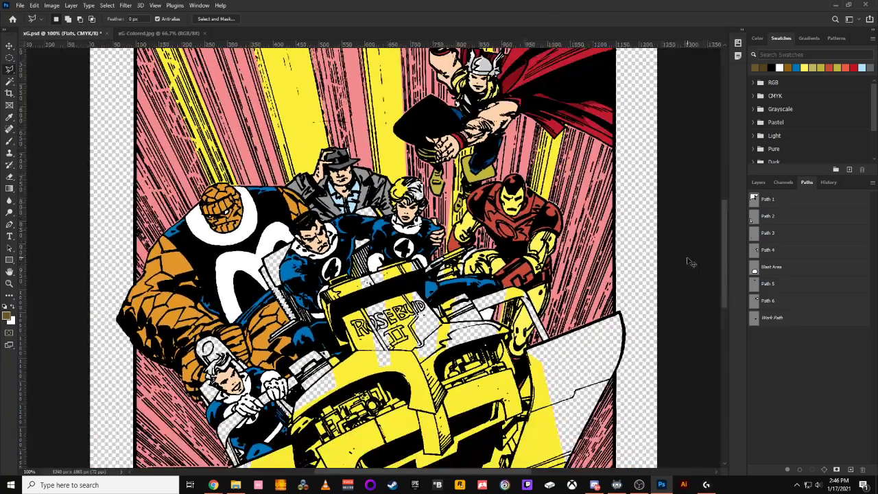
{"action": "key", "text": "ctrl+plus"}
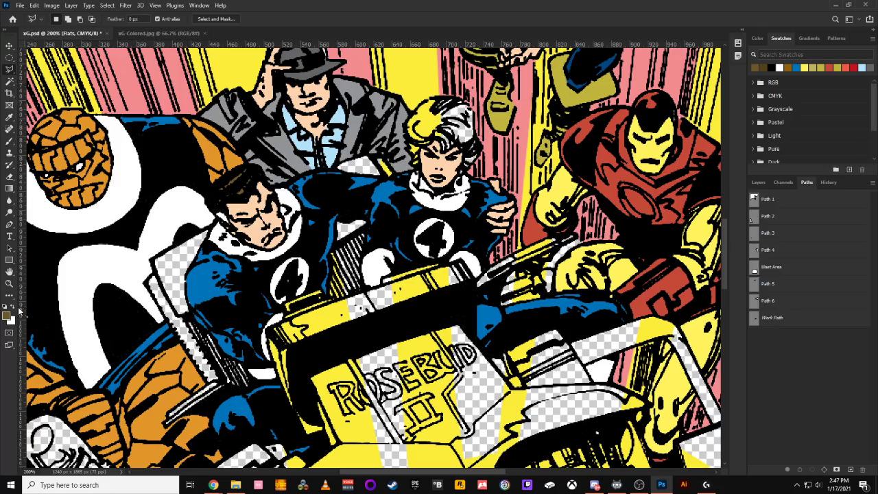
Sample the yellow of Thor's blond hair as the foreground colour.
{"action": "key", "text": "ctrl+minus"}
{"action": "key", "text": "ctrl+minus"}
{"action": "key", "text": "ctrl+minus"}
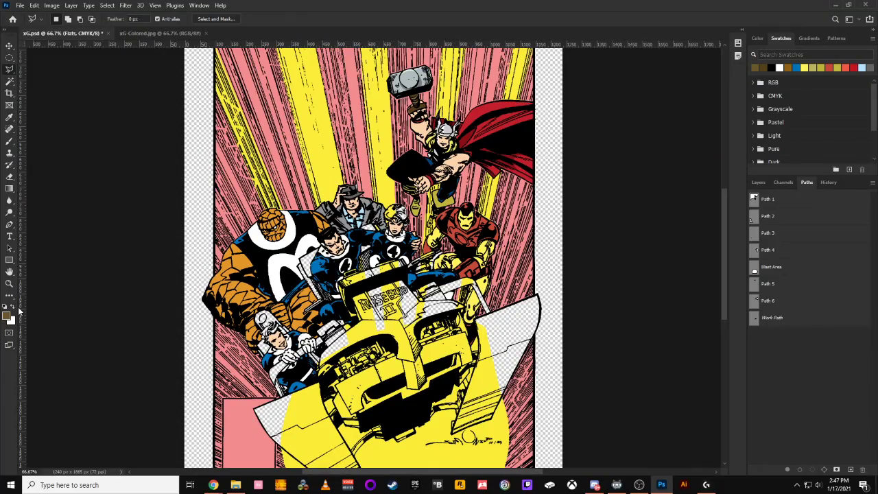
{"action": "key", "text": "ctrl+plus"}
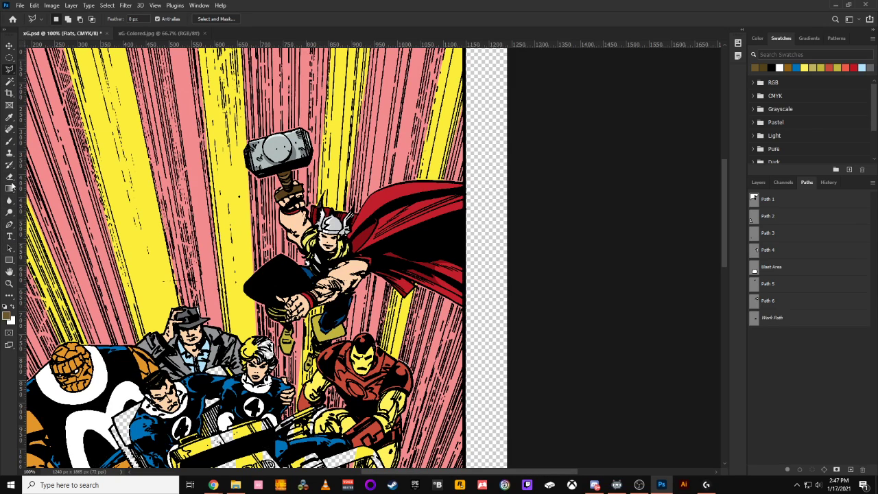
{"action": "left_click", "coordinate": [6, 117]}
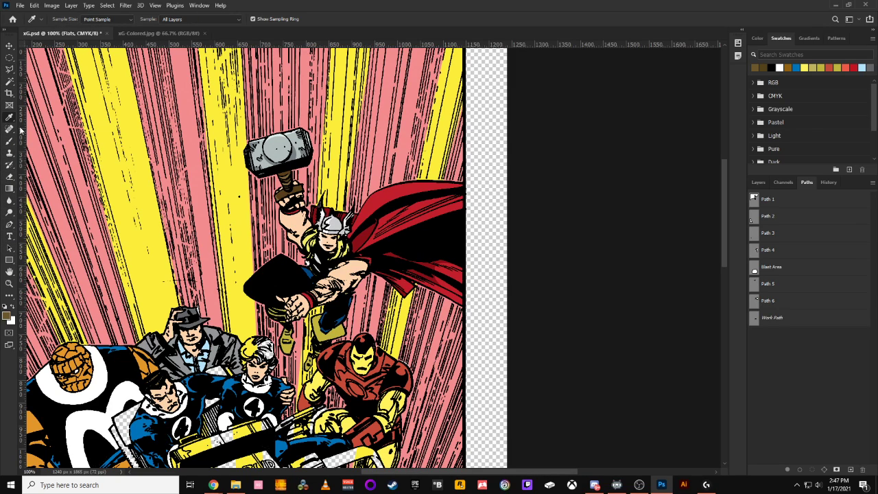
{"action": "left_click", "coordinate": [311, 236]}
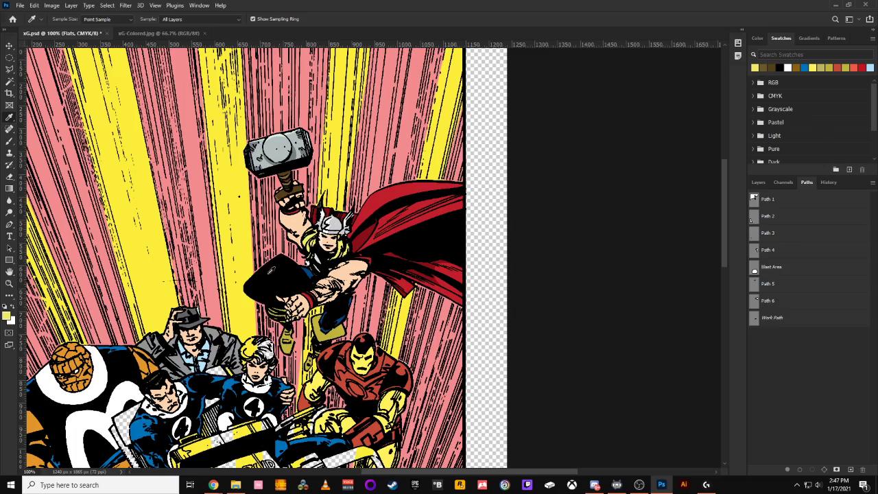
Trace a Pen path around the Invisible Woman's hair, following its outer edge and the hairline.
{"action": "key", "text": "ctrl+plus"}
{"action": "left_click_drag", "start_coordinate": [213, 337], "coordinate": [354, 164]}
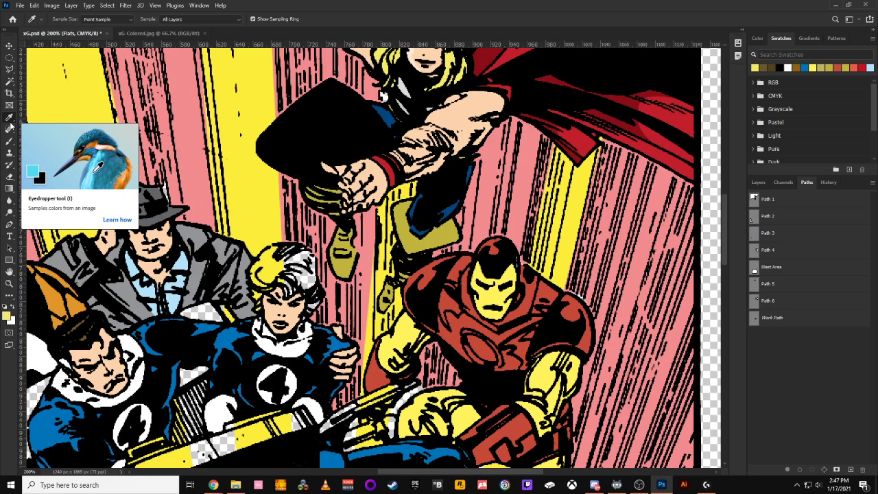
{"action": "left_click", "coordinate": [9, 69]}
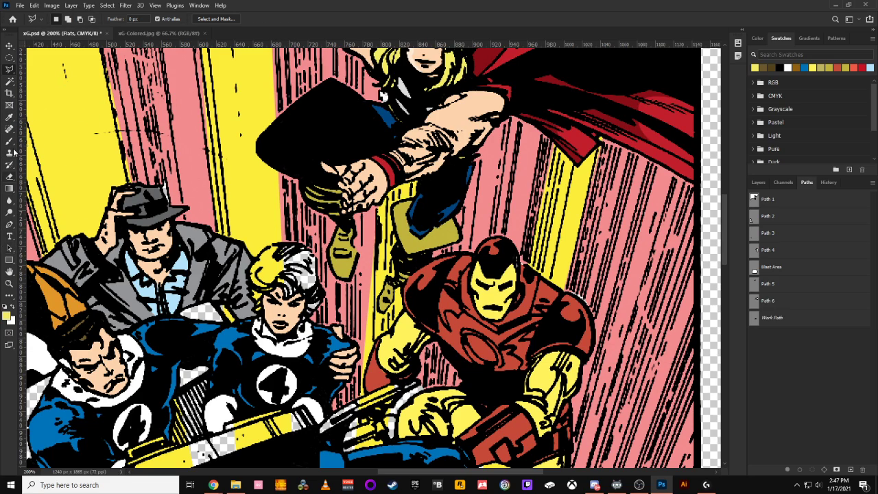
{"action": "left_click", "coordinate": [9, 224]}
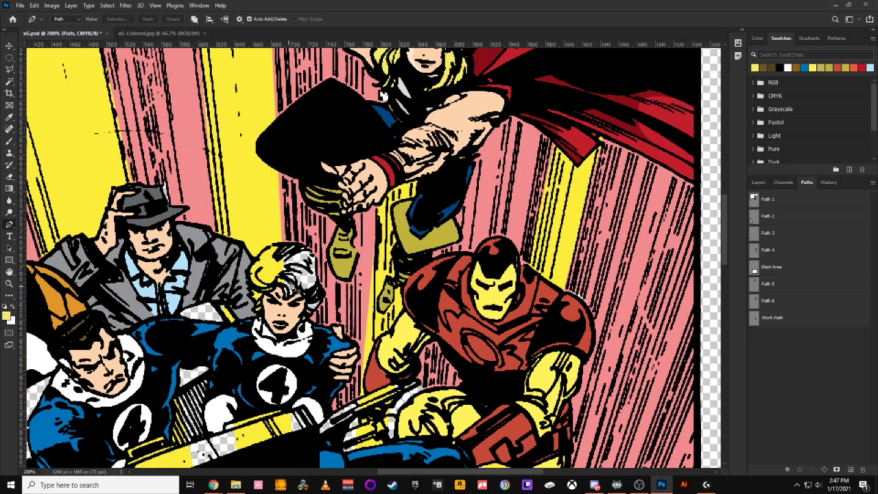
{"action": "left_click", "coordinate": [300, 245]}
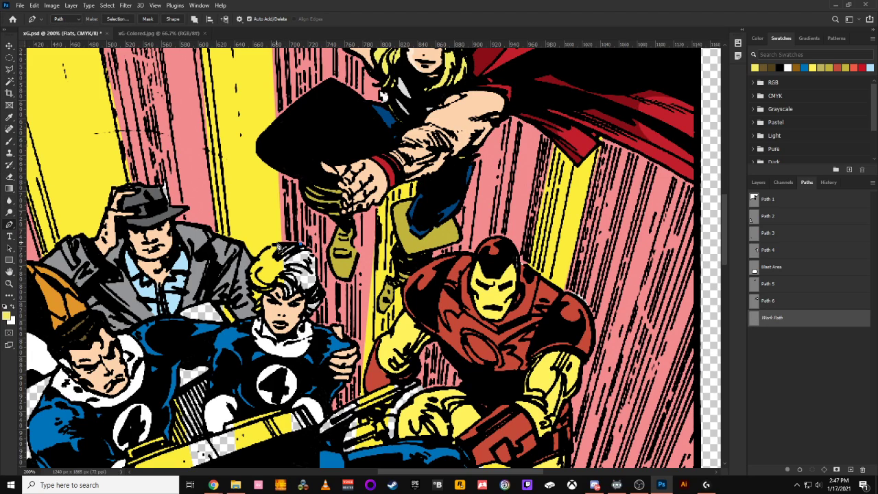
{"action": "left_click", "coordinate": [275, 244]}
{"action": "left_click", "coordinate": [262, 251]}
{"action": "left_click", "coordinate": [249, 272]}
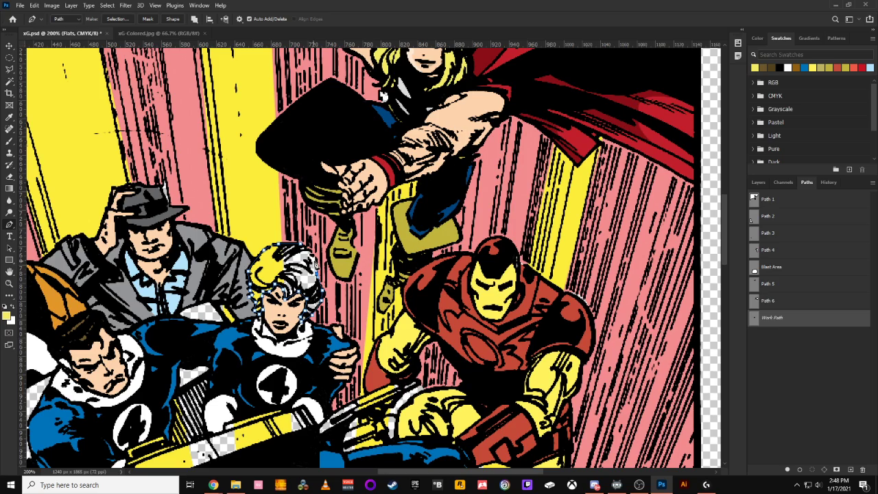
{"action": "left_click", "coordinate": [317, 261]}
{"action": "left_click", "coordinate": [302, 244]}
Trace a Pen path around the Human Torch's hair at the vehicle's lower seat.
{"action": "left_click_drag", "start_coordinate": [182, 320], "coordinate": [451, 149]}
{"action": "left_click_drag", "start_coordinate": [216, 451], "coordinate": [408, 232]}
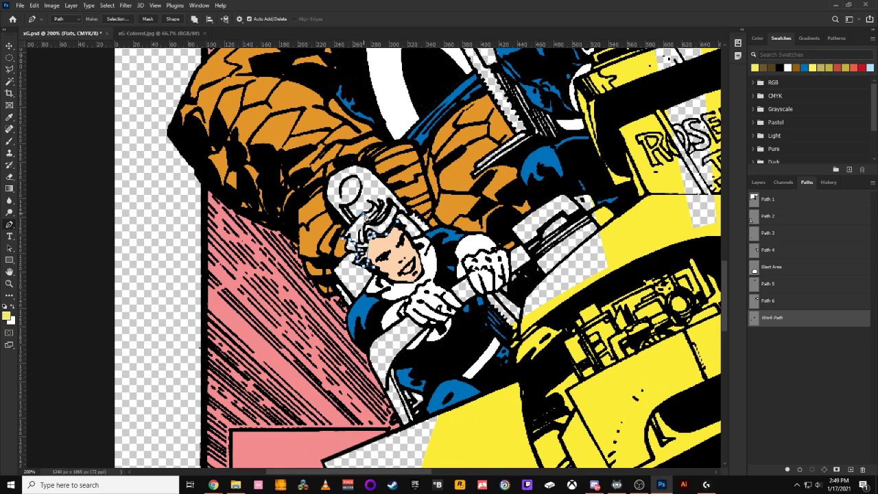
{"action": "left_click", "coordinate": [374, 205]}
{"action": "left_click", "coordinate": [370, 201]}
{"action": "left_click", "coordinate": [378, 208]}
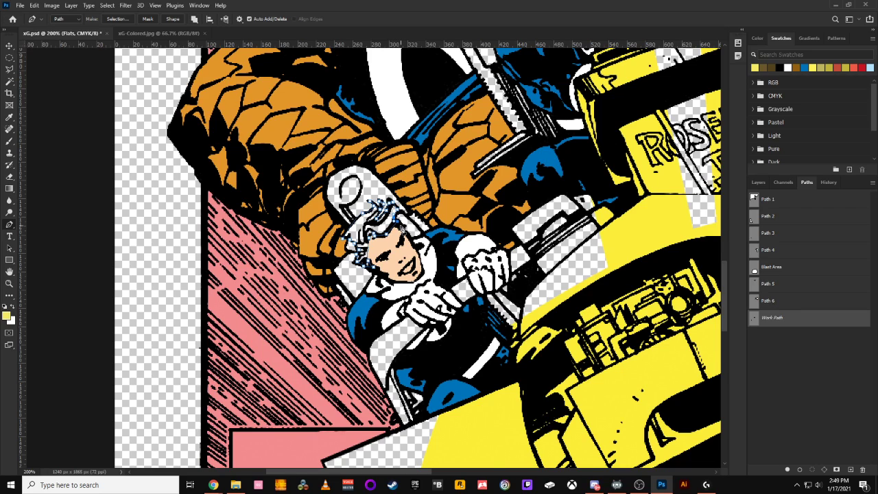
{"action": "scroll", "coordinate": [413, 285], "scroll_direction": "down", "scroll_amount": 2}
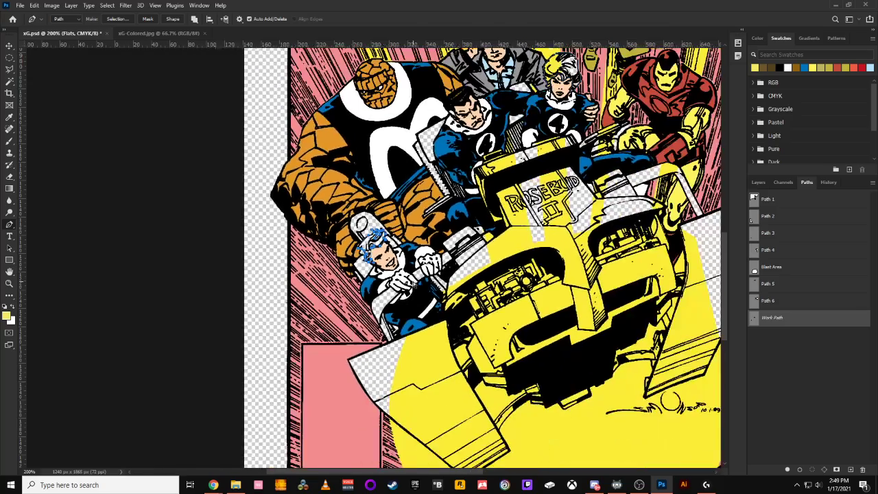
Fill the traced hair paths of the Invisible Woman and the Human Torch with the blond foreground yellow on the Flats layer.
{"action": "scroll", "coordinate": [413, 286], "scroll_direction": "down", "scroll_amount": 1}
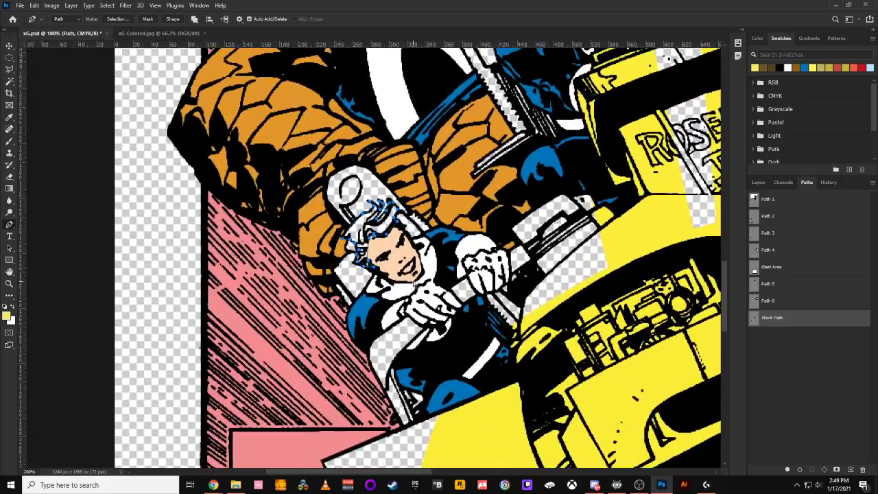
{"action": "scroll", "coordinate": [414, 285], "scroll_direction": "down", "scroll_amount": 1}
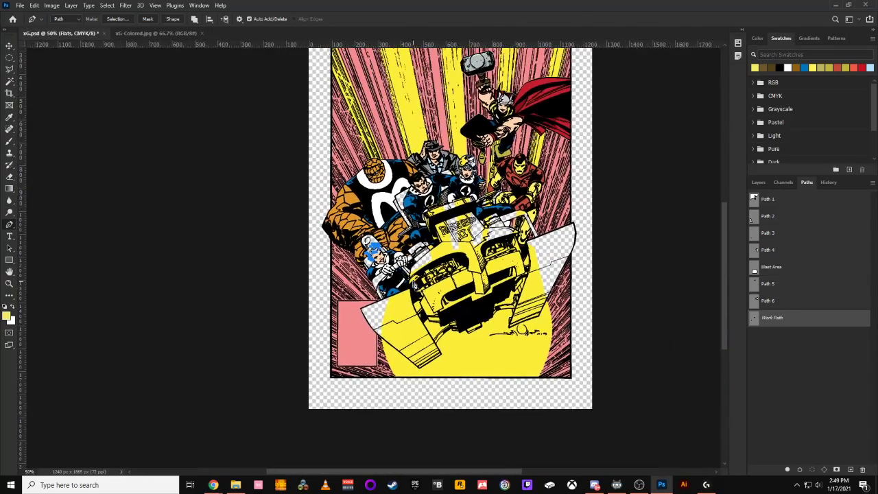
{"action": "left_click", "coordinate": [758, 183]}
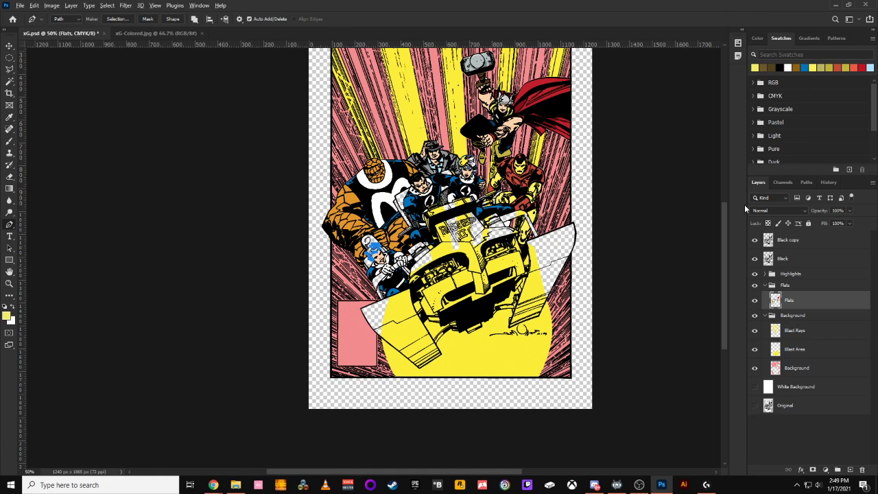
{"action": "key", "text": "alt+BackSpace"}
{"action": "key", "text": "ctrl+z"}
{"action": "left_click", "coordinate": [806, 183]}
{"action": "left_click", "coordinate": [754, 327]}
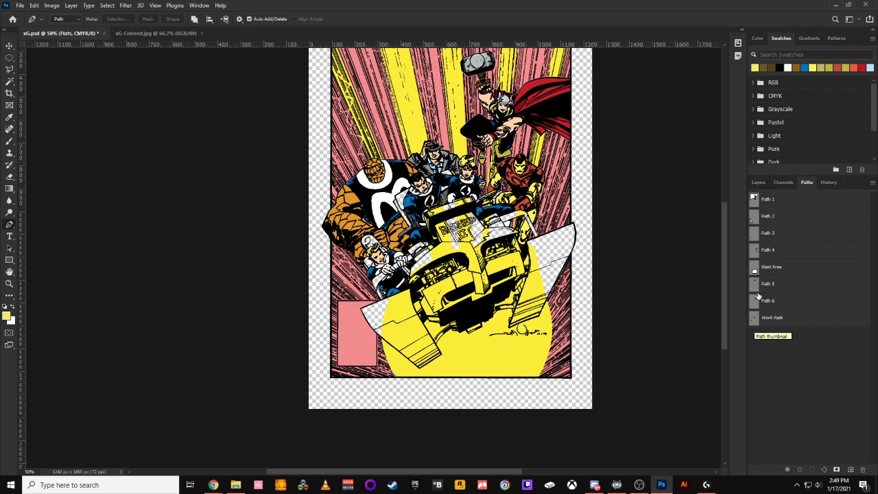
Hide the Blast Rays layer briefly to check the colouring without it, and show it again.
{"action": "left_click", "coordinate": [758, 181]}
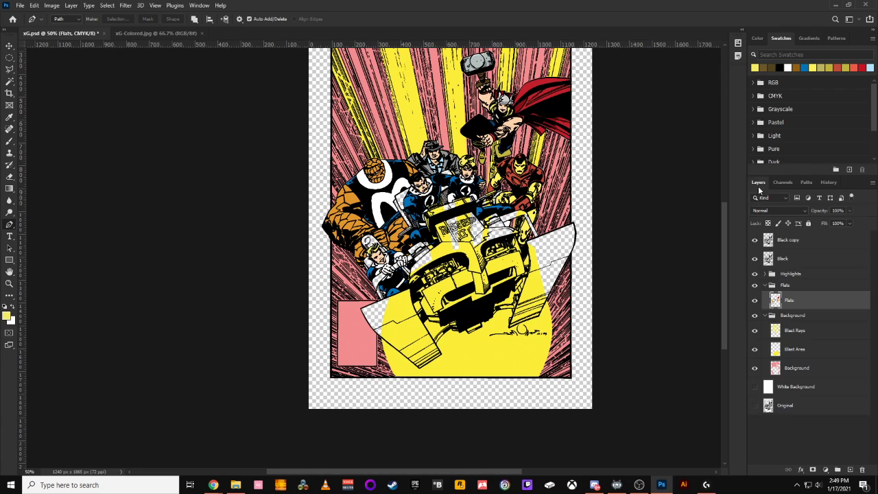
{"action": "left_click", "coordinate": [755, 332]}
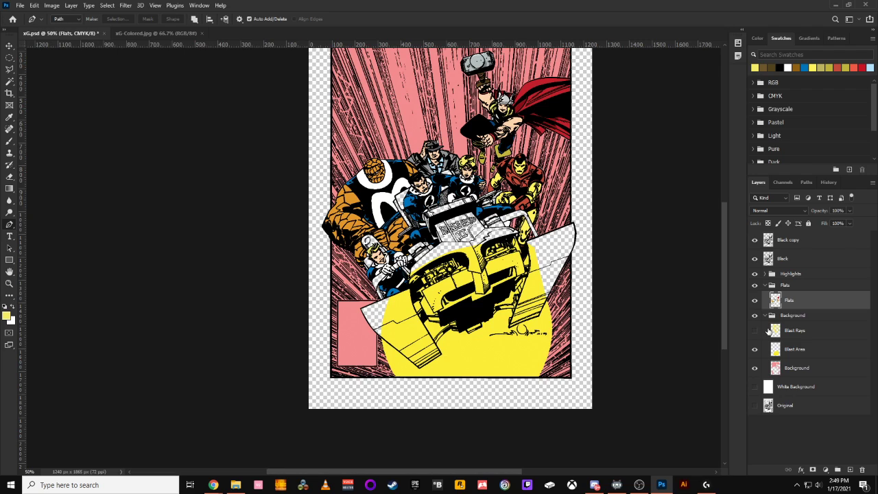
{"action": "left_click", "coordinate": [769, 330]}
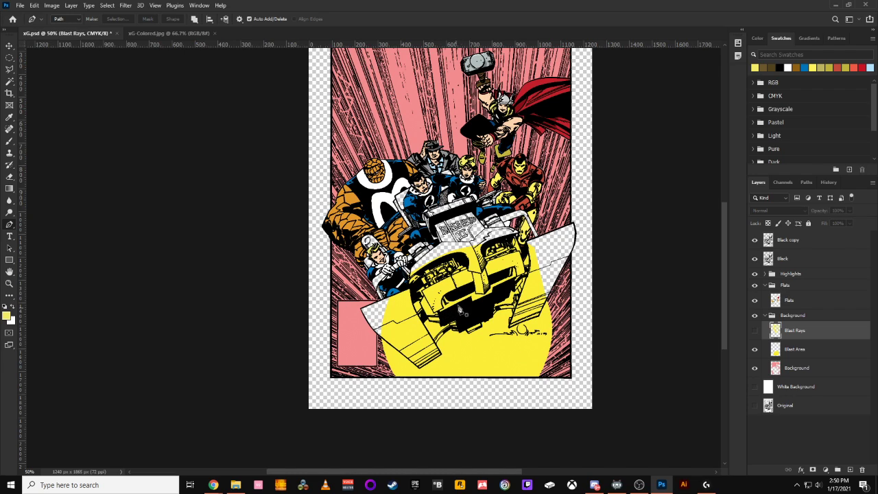
{"action": "left_click", "coordinate": [755, 331]}
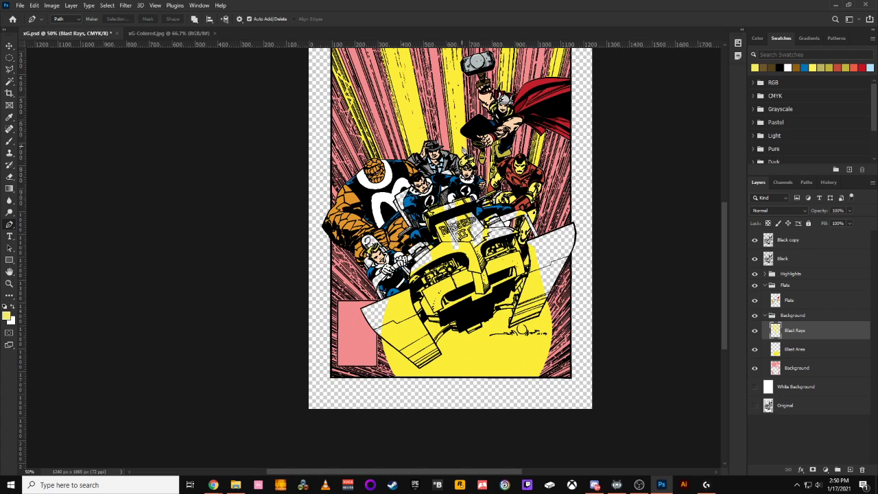
Examine the characters' flat colours and the vehicle's uncoloured areas up close across the cover.
{"action": "key", "text": "ctrl+minus"}
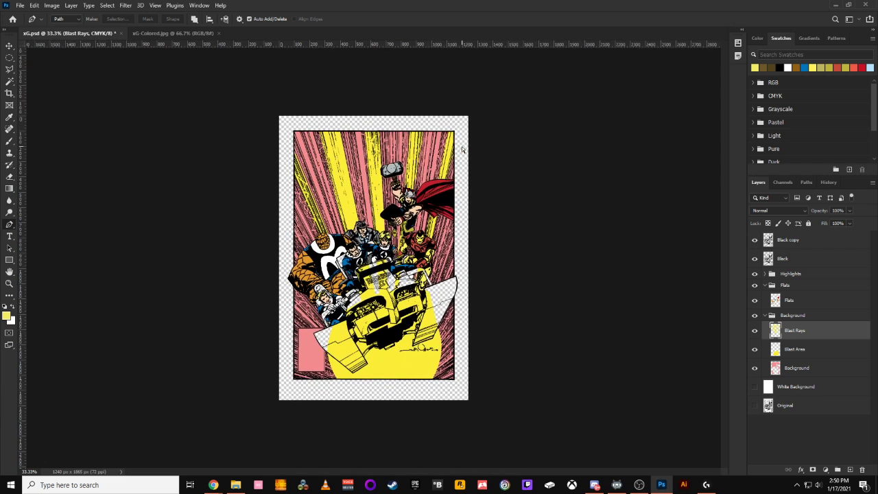
{"action": "key", "text": "ctrl+plus"}
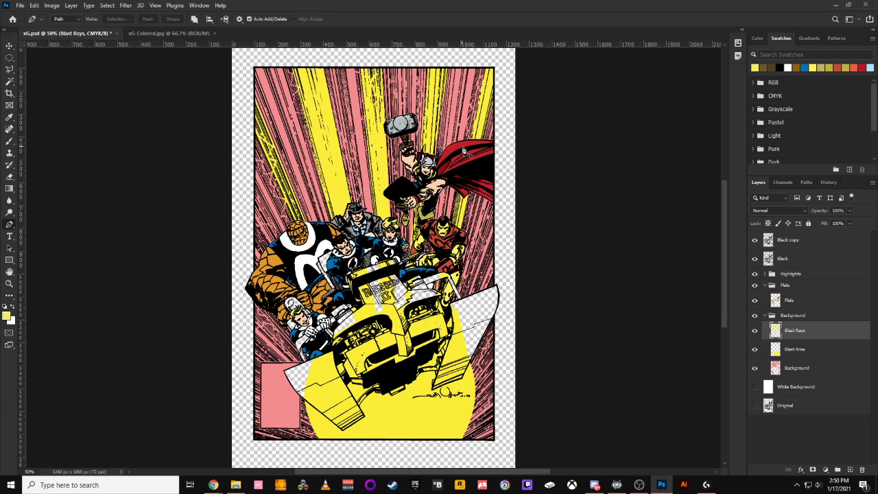
{"action": "key", "text": "ctrl+plus"}
{"action": "key", "text": "ctrl+plus"}
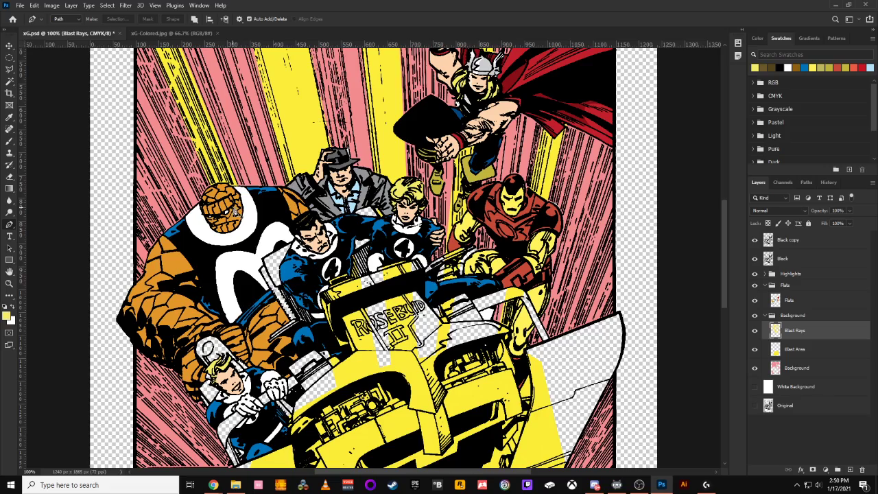
{"action": "left_click_drag", "start_coordinate": [447, 316], "coordinate": [366, 129]}
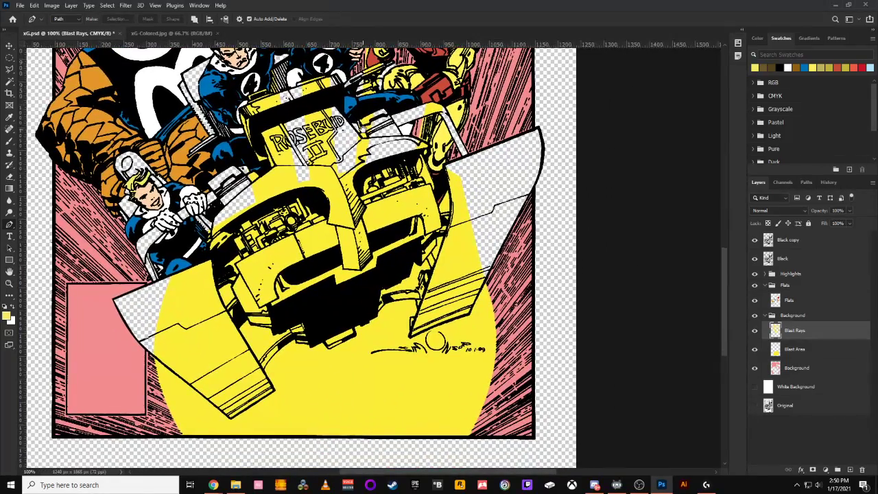
{"action": "scroll", "coordinate": [362, 43], "scroll_direction": "up", "scroll_amount": 5}
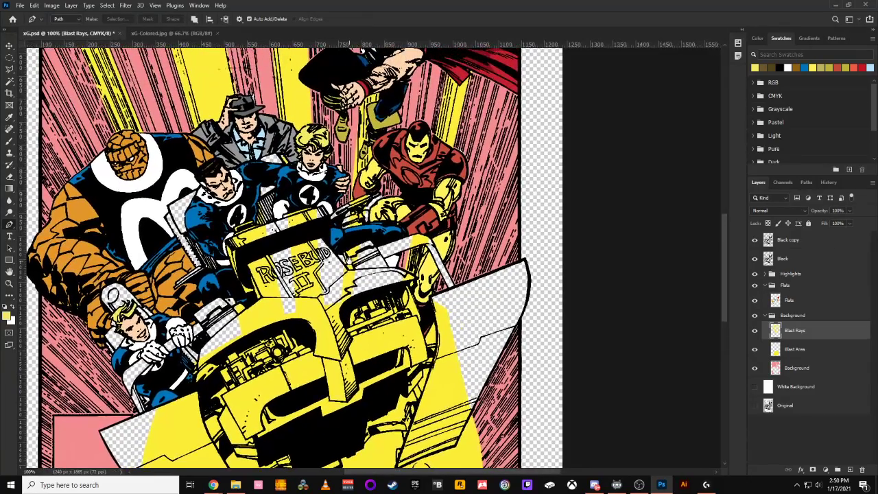
{"action": "left_click_drag", "start_coordinate": [350, 260], "coordinate": [314, 203]}
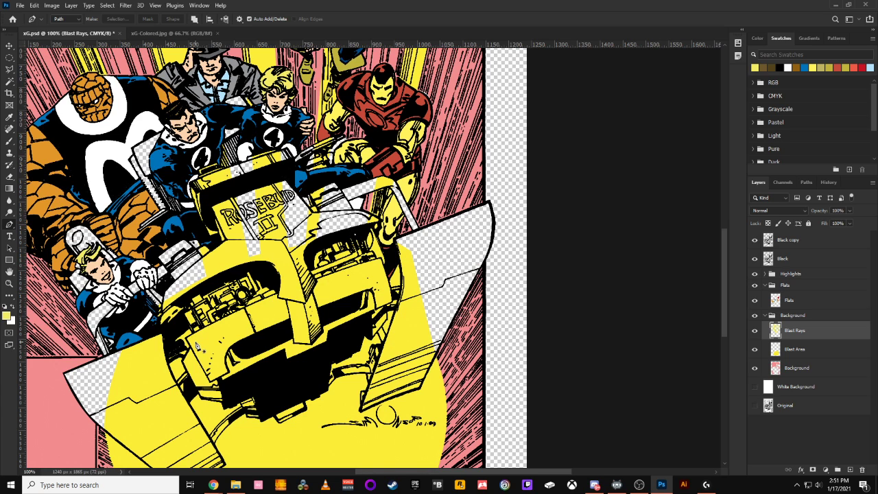
Save the cover document after reviewing the whole page.
{"action": "key", "text": "ctrl+minus"}
{"action": "key", "text": "ctrl+minus"}
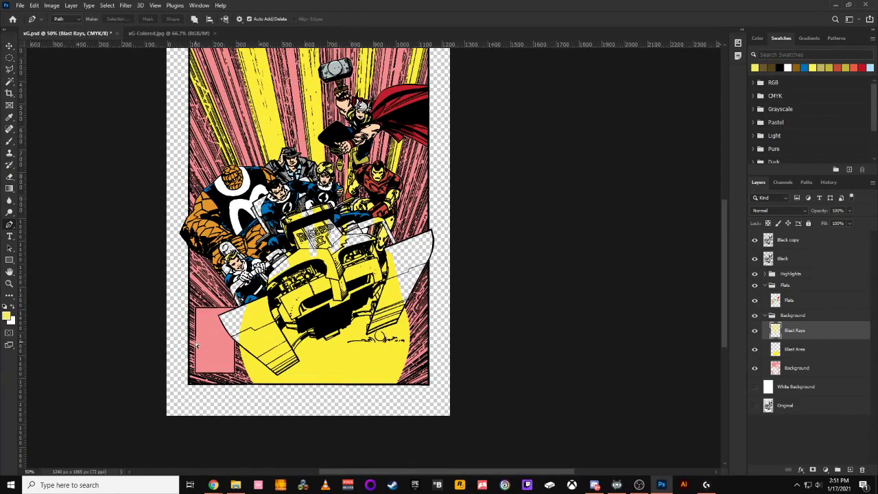
{"action": "key", "text": "ctrl+minus"}
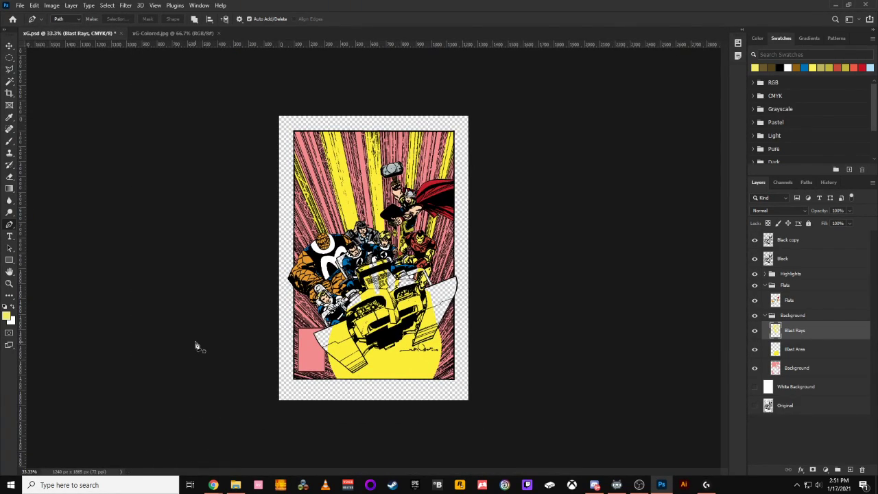
{"action": "key", "text": "ctrl+plus"}
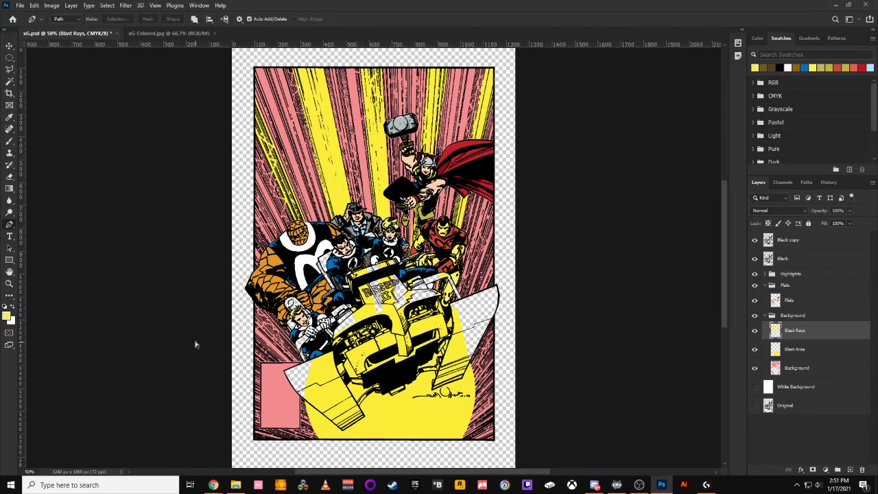
{"action": "key", "text": "ctrl+plus"}
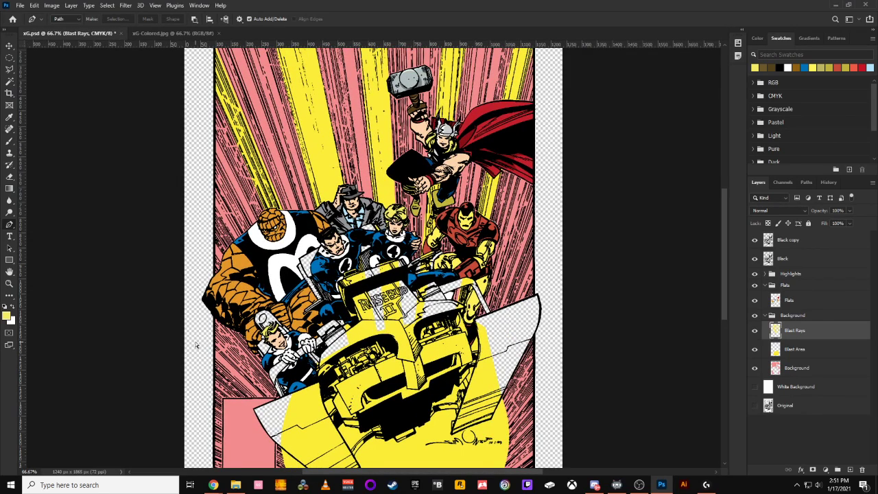
{"action": "key", "text": "ctrl+minus"}
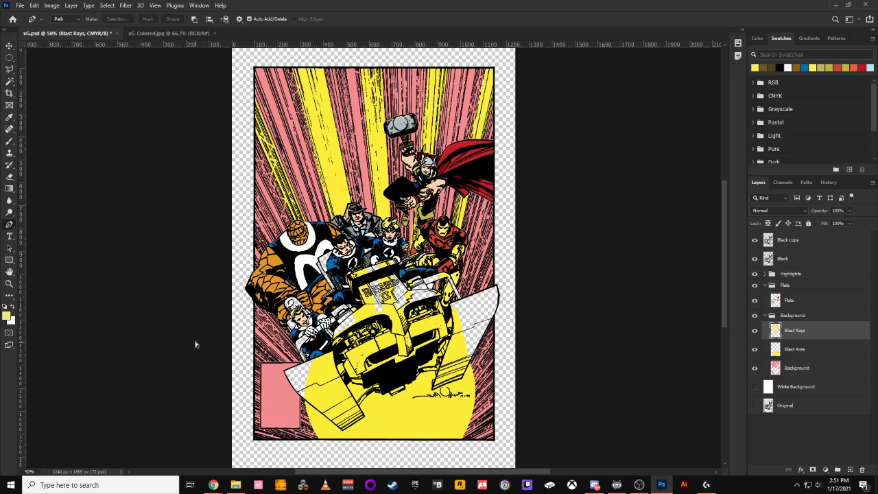
{"action": "key", "text": "ctrl+s"}
Switch to Chrome, open the bookmarked Wikipedia article on Sharon Ventura and enlarge the page to 125%.
{"action": "mouse_move", "coordinate": [212, 486]}
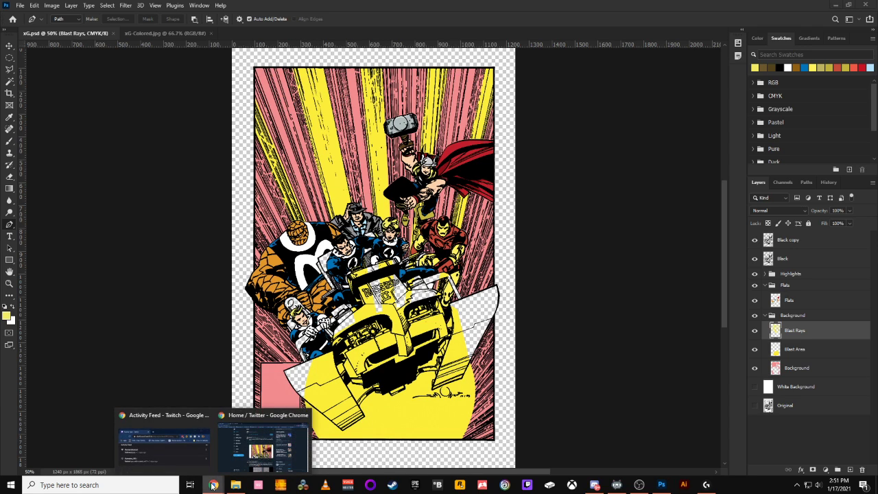
{"action": "left_click", "coordinate": [240, 451]}
{"action": "left_click", "coordinate": [218, 39]}
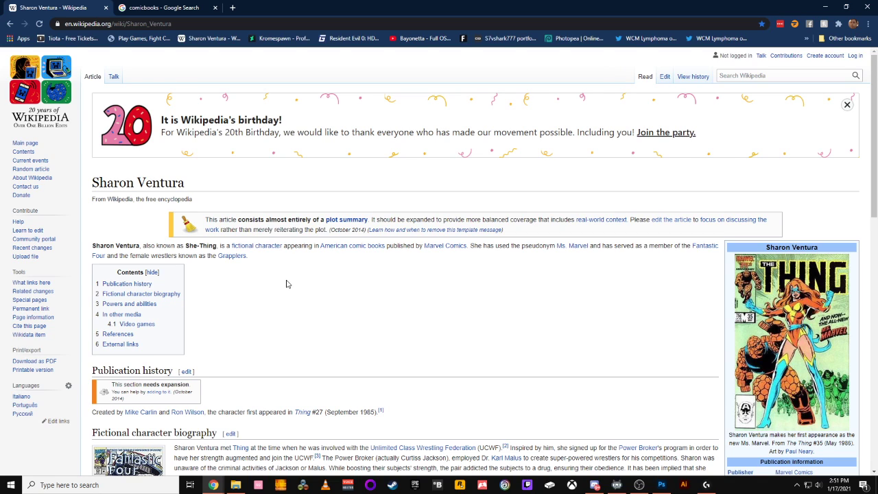
{"action": "key", "text": "ctrl+plus"}
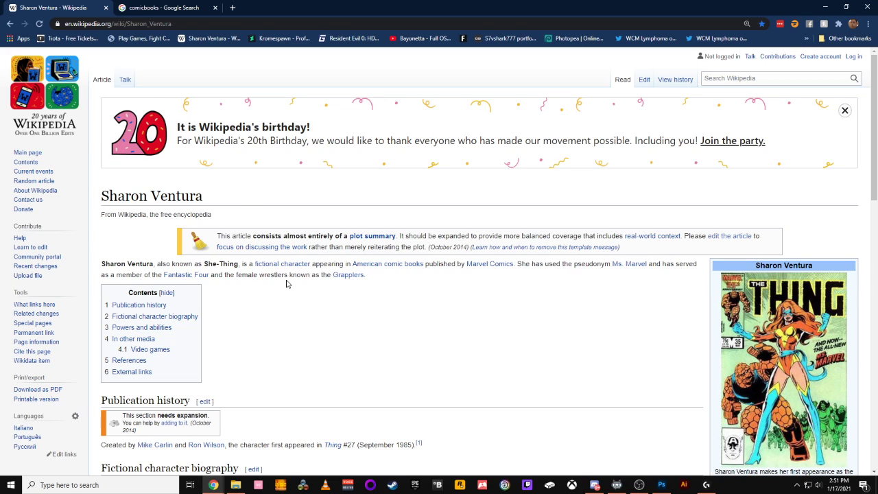
{"action": "key", "text": "ctrl+plus"}
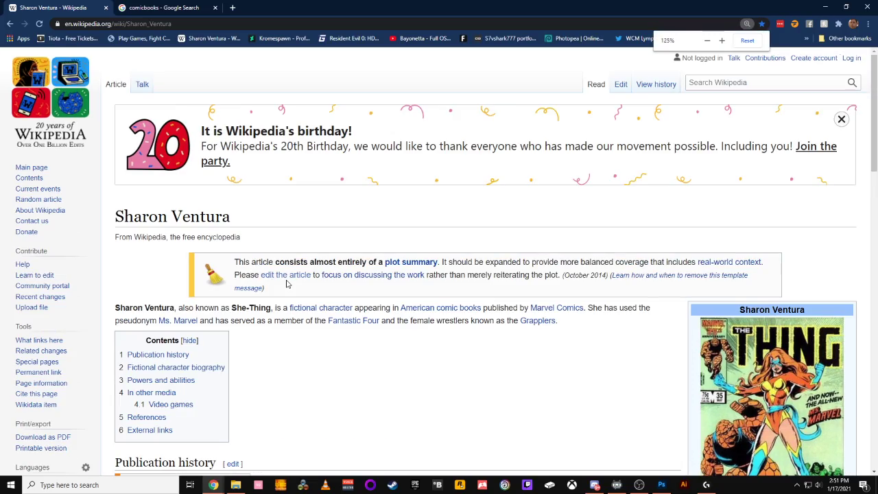
Read the article's fictional character biography down to the powers and abilities section, previewing linked characters and groups.
{"action": "scroll", "coordinate": [287, 283], "scroll_direction": "down", "scroll_amount": 20}
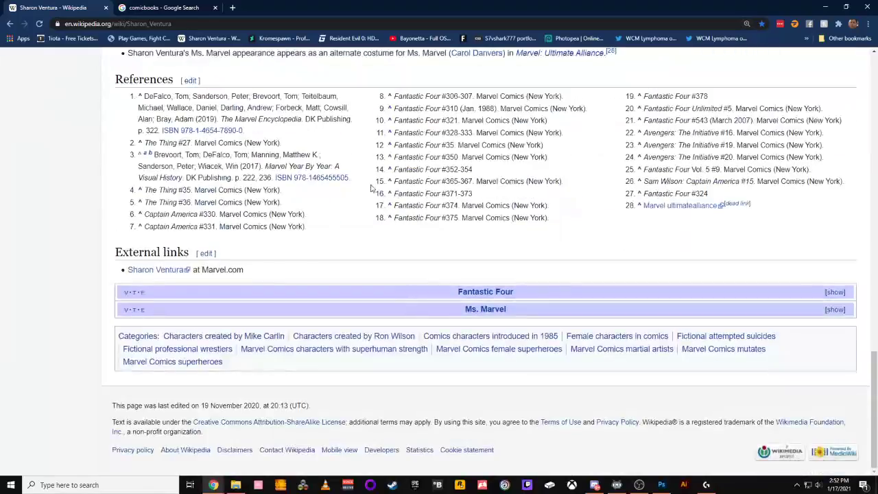
{"action": "scroll", "coordinate": [375, 150], "scroll_direction": "up", "scroll_amount": 15}
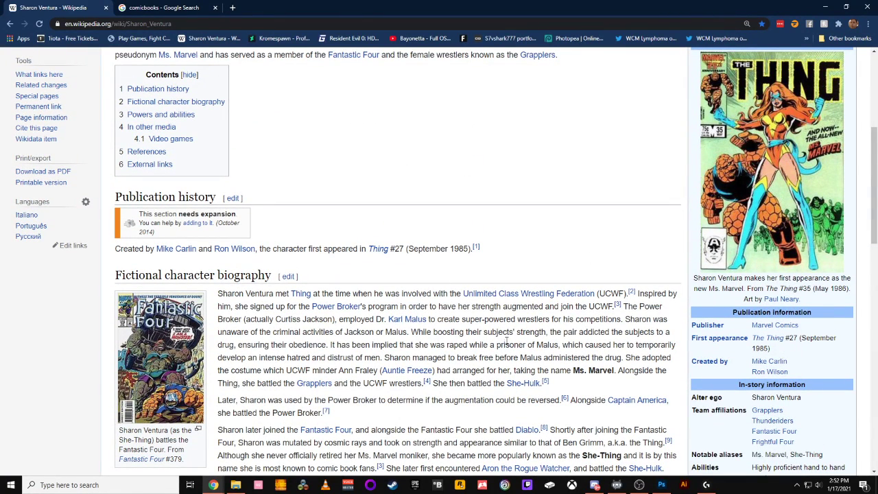
{"action": "scroll", "coordinate": [507, 341], "scroll_direction": "down", "scroll_amount": 2}
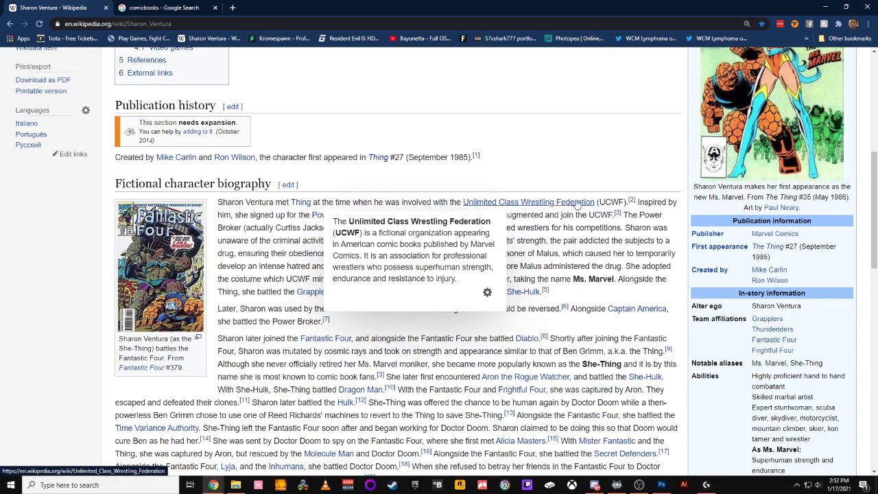
{"action": "scroll", "coordinate": [455, 374], "scroll_direction": "down", "scroll_amount": 1}
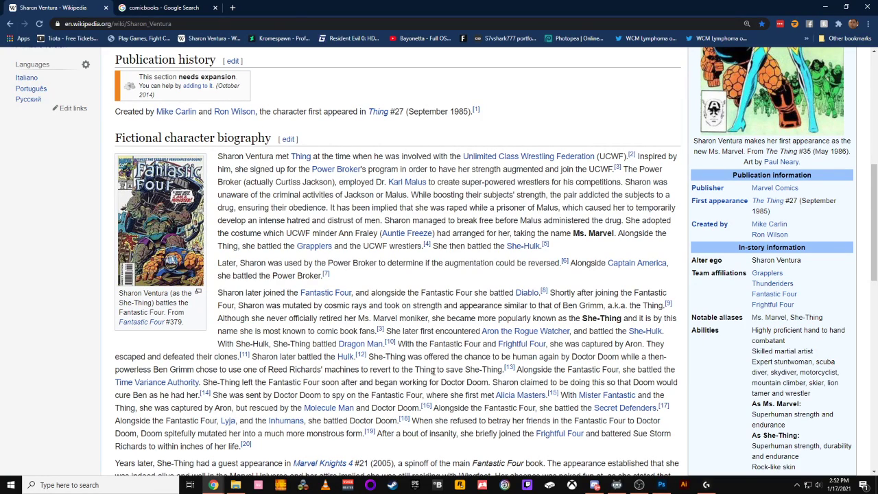
{"action": "scroll", "coordinate": [434, 371], "scroll_direction": "down", "scroll_amount": 1}
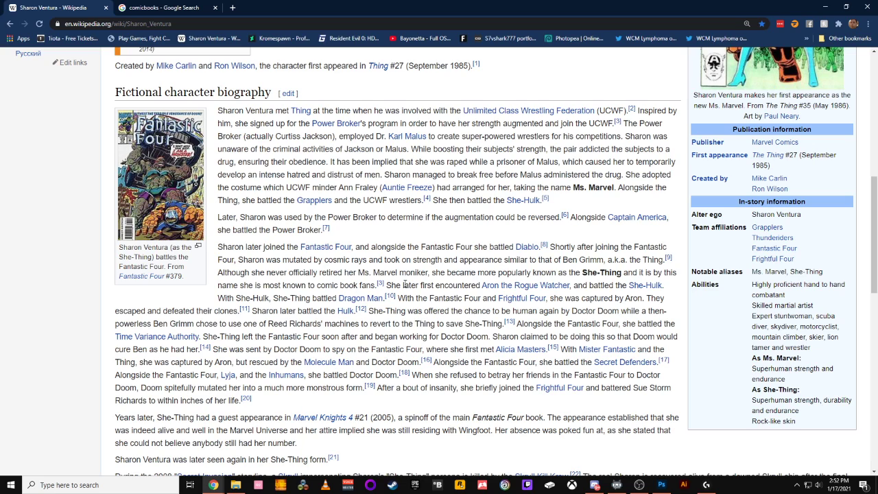
{"action": "mouse_move", "coordinate": [511, 287]}
{"action": "mouse_move", "coordinate": [349, 303]}
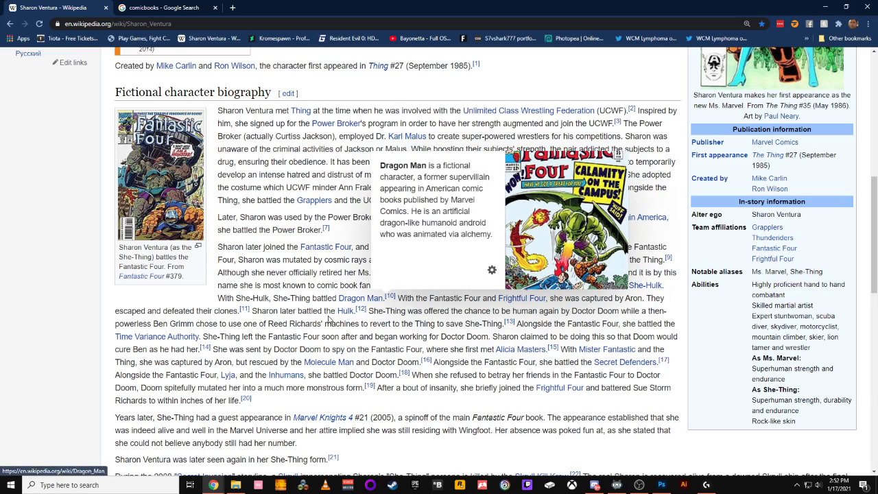
{"action": "scroll", "coordinate": [331, 319], "scroll_direction": "down", "scroll_amount": 1}
{"action": "mouse_move", "coordinate": [329, 319]}
{"action": "scroll", "coordinate": [329, 319], "scroll_direction": "down", "scroll_amount": 2}
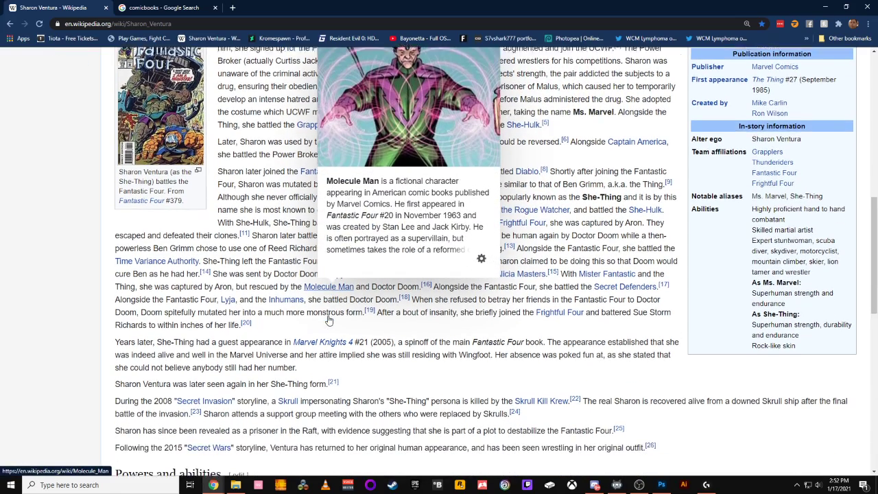
{"action": "scroll", "coordinate": [329, 319], "scroll_direction": "up", "scroll_amount": 2}
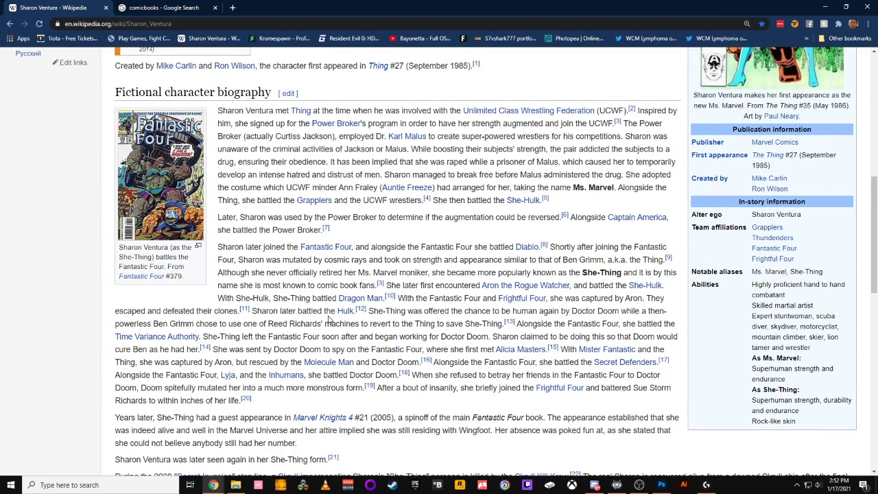
{"action": "scroll", "coordinate": [329, 319], "scroll_direction": "down", "scroll_amount": 2}
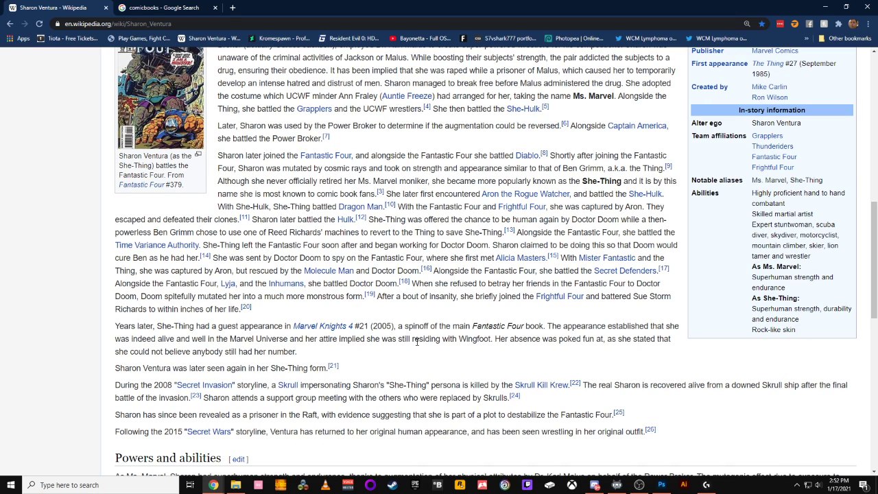
{"action": "scroll", "coordinate": [416, 341], "scroll_direction": "down", "scroll_amount": 1}
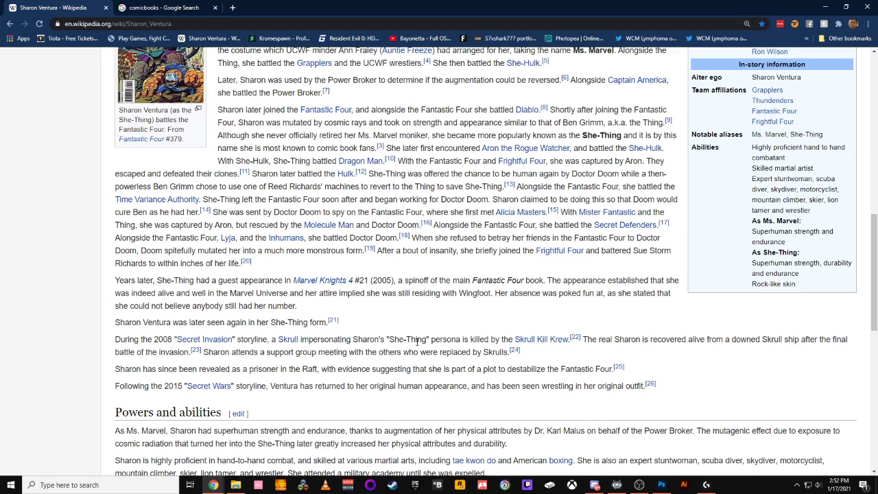
{"action": "mouse_move", "coordinate": [535, 347]}
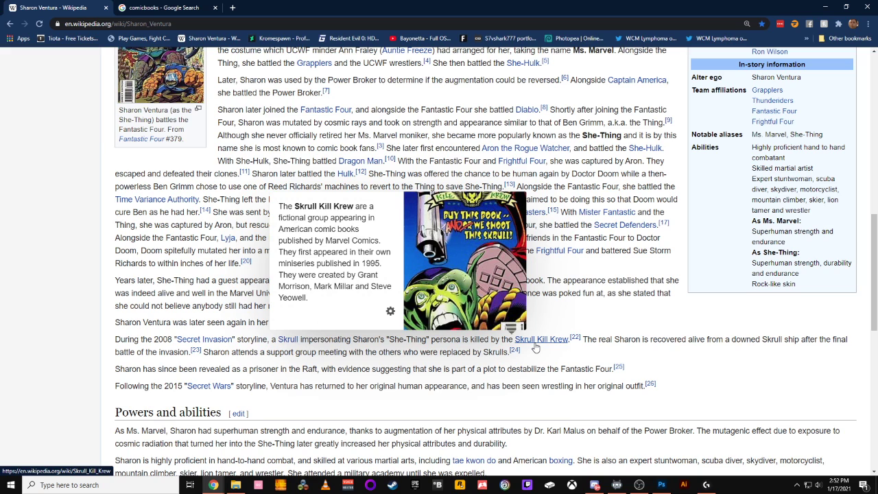
{"action": "scroll", "coordinate": [535, 348], "scroll_direction": "down", "scroll_amount": 2}
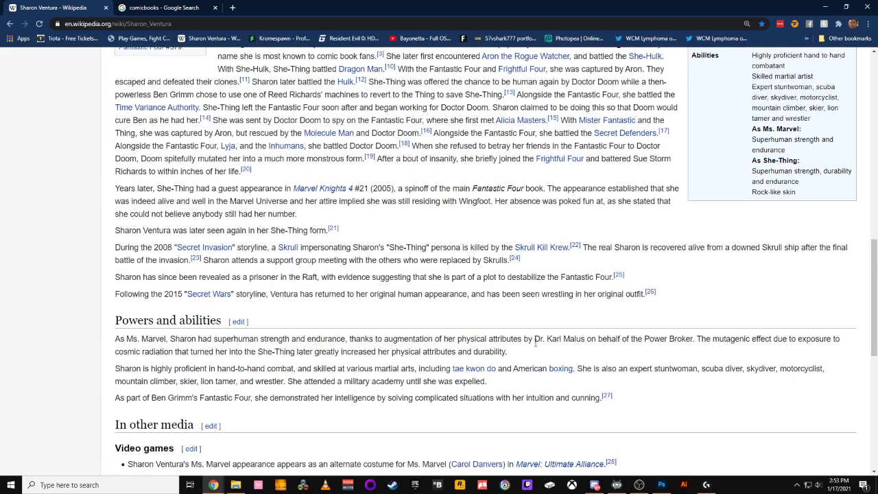
Skim the rest of the Sharon Ventura article down to its references, and review its introduction and fictional character biography again.
{"action": "scroll", "coordinate": [535, 343], "scroll_direction": "down", "scroll_amount": 1}
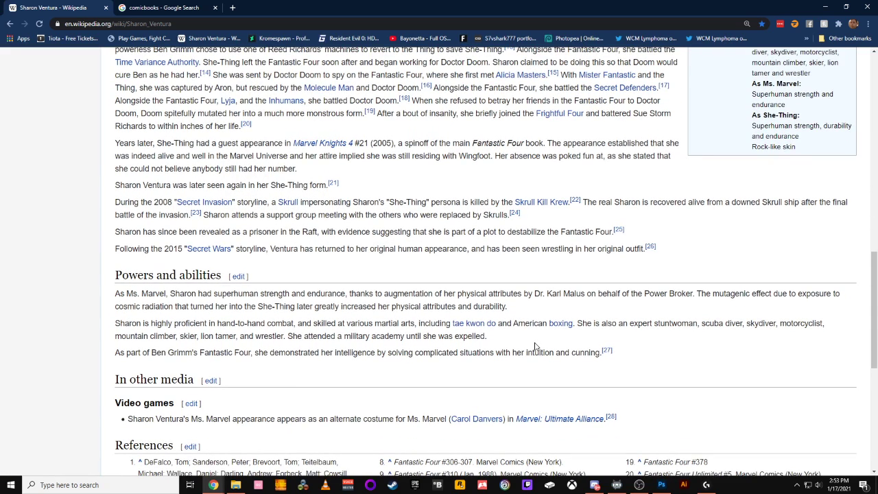
{"action": "scroll", "coordinate": [535, 348], "scroll_direction": "down", "scroll_amount": 2}
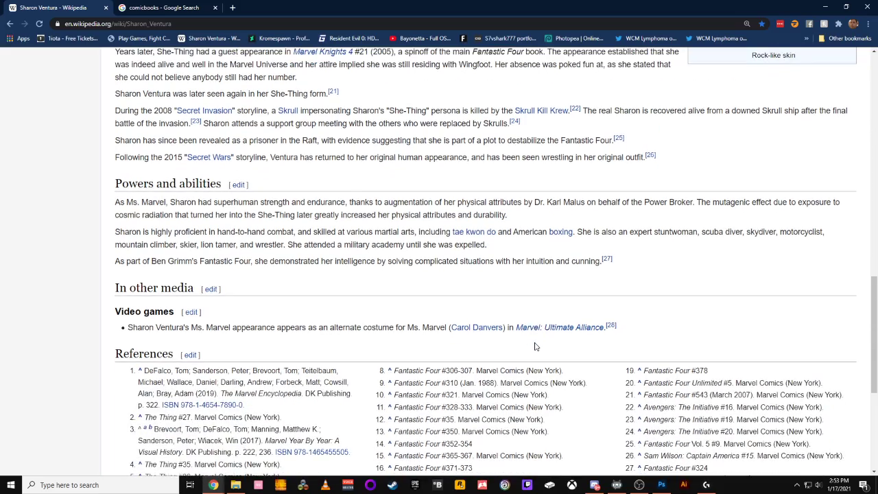
{"action": "scroll", "coordinate": [535, 346], "scroll_direction": "up", "scroll_amount": 15}
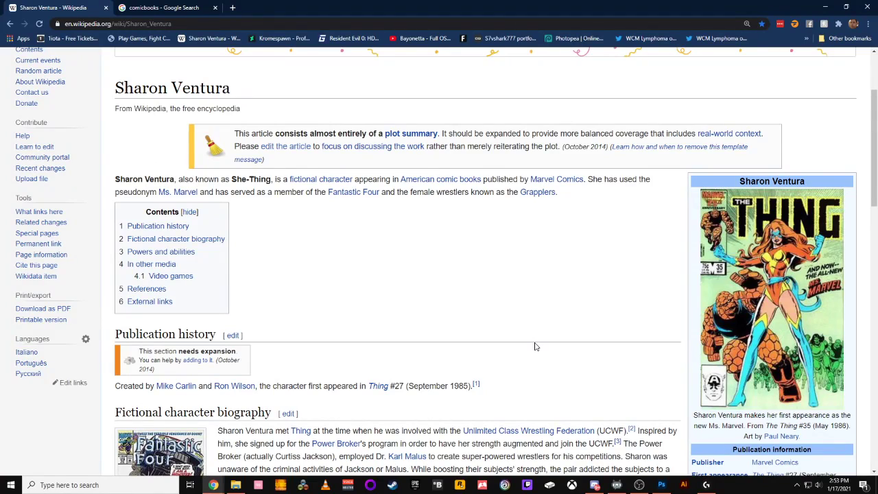
{"action": "scroll", "coordinate": [536, 347], "scroll_direction": "down", "scroll_amount": 2}
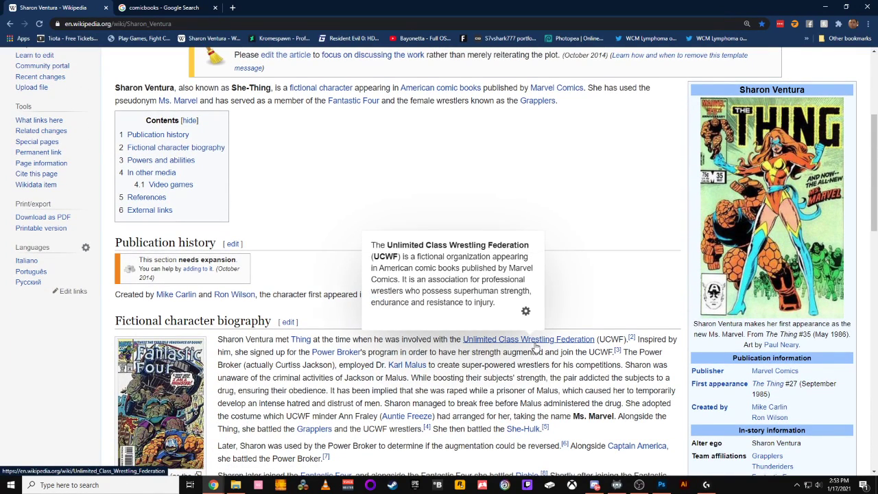
{"action": "scroll", "coordinate": [536, 347], "scroll_direction": "down", "scroll_amount": 1}
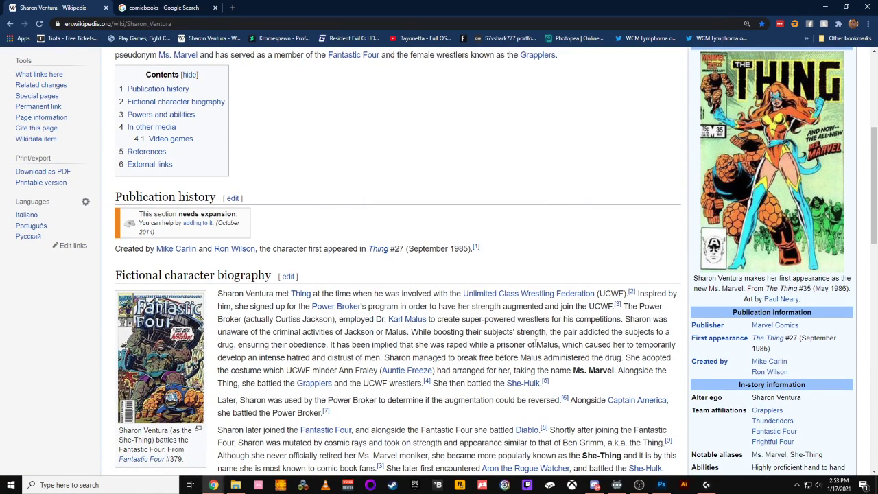
{"action": "scroll", "coordinate": [536, 344], "scroll_direction": "down", "scroll_amount": 1}
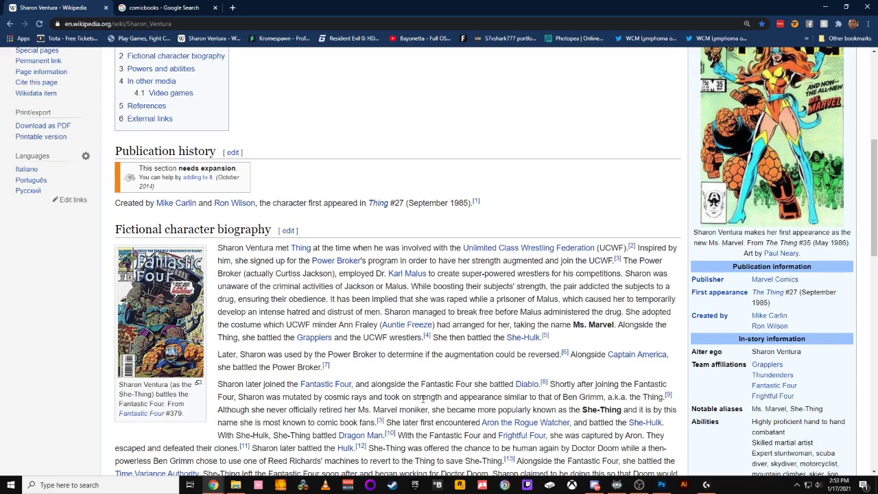
{"action": "scroll", "coordinate": [423, 399], "scroll_direction": "up", "scroll_amount": 2}
{"action": "scroll", "coordinate": [423, 399], "scroll_direction": "down", "scroll_amount": 2}
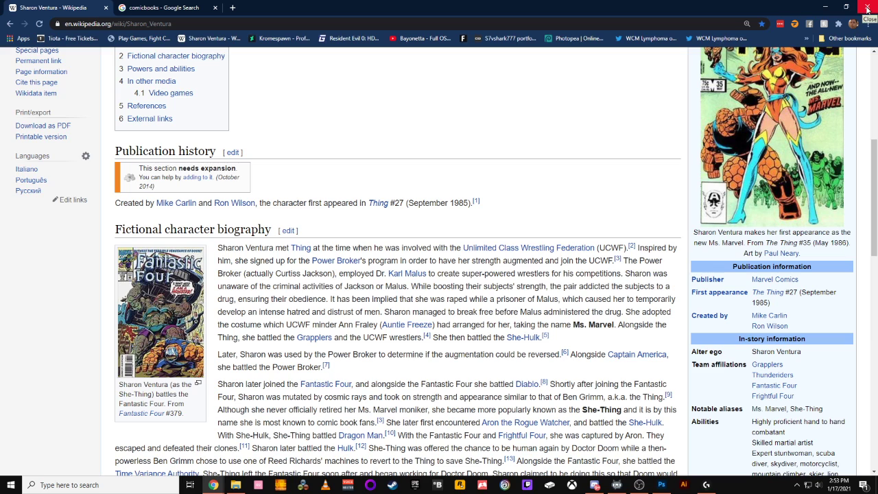
Close the comicbooks Google Search page and return to the cover document in Photoshop.
{"action": "left_click", "coordinate": [215, 7]}
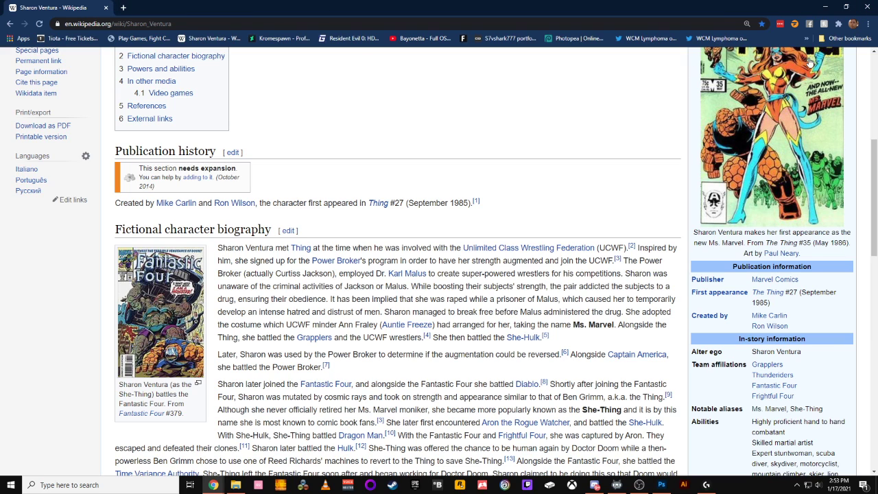
{"action": "left_click", "coordinate": [825, 7]}
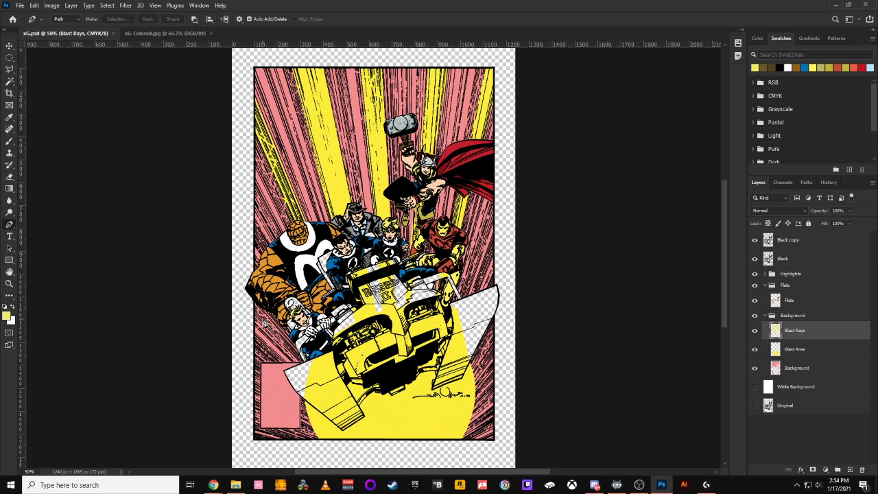
Examine the flat colours of the characters seated around the Rosebud II vehicle up close and in the whole cover.
{"action": "key", "text": "ctrl+plus"}
{"action": "key", "text": "ctrl+plus"}
{"action": "key", "text": "ctrl+minus"}
{"action": "key", "text": "ctrl+plus"}
{"action": "key", "text": "ctrl+plus"}
{"action": "key", "text": "ctrl+minus"}
{"action": "key", "text": "ctrl+minus"}
{"action": "key", "text": "ctrl+minus"}
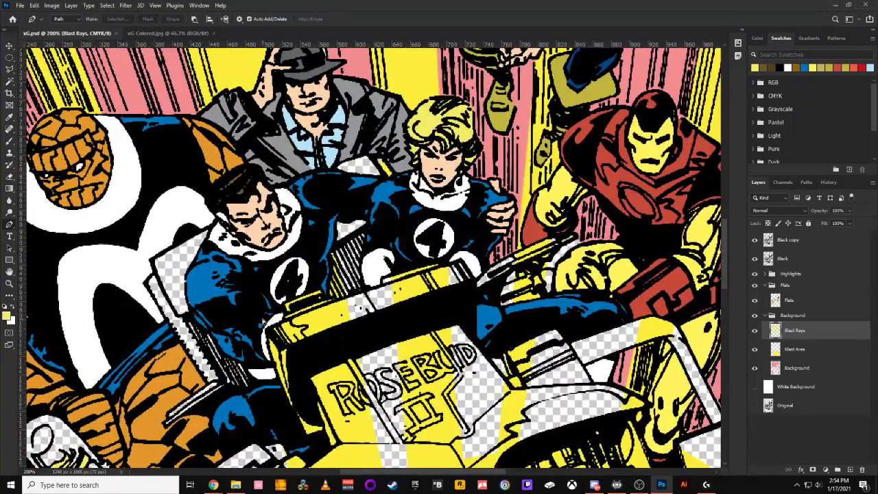
{"action": "key", "text": "ctrl+minus"}
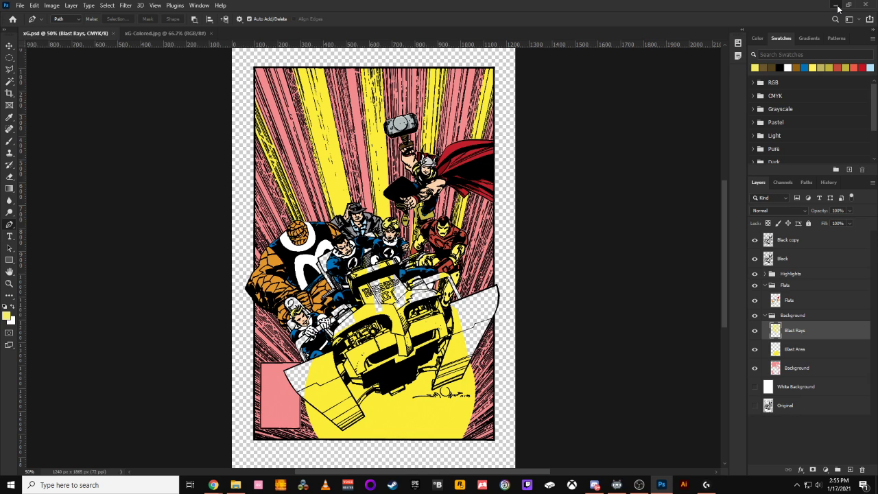
{"action": "left_click", "coordinate": [836, 5]}
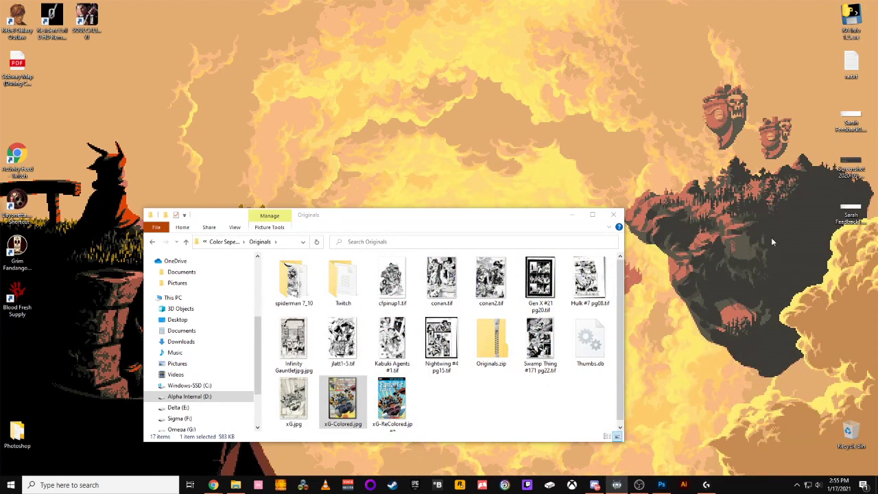
{"action": "left_click", "coordinate": [661, 484]}
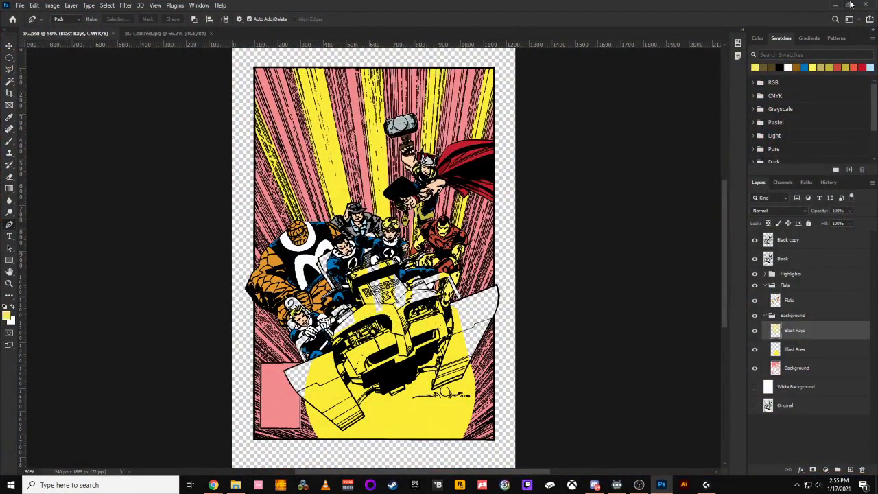